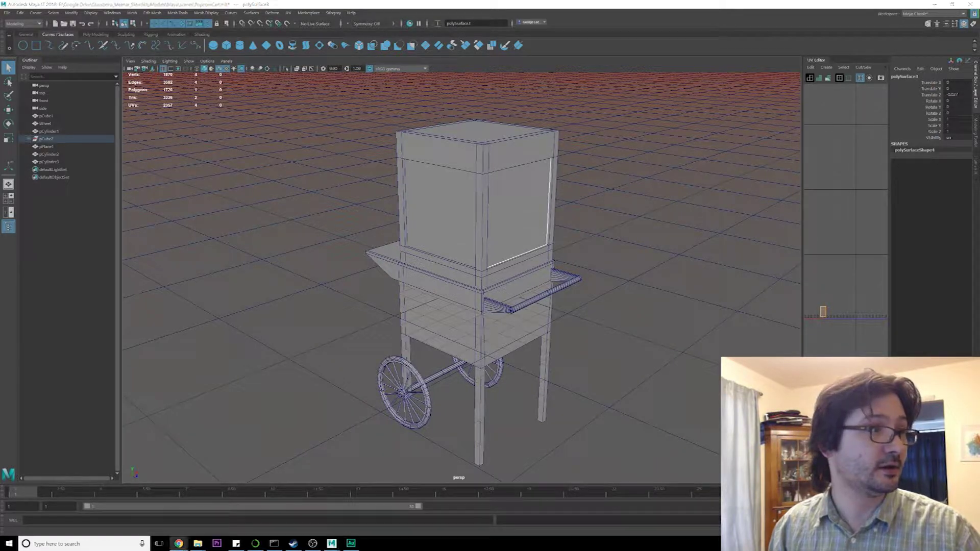
Examine the popcorn cart reference photo in the browser, and move its window off the Maya workspace.
{"action": "left_click_drag", "start_coordinate": [0, 23], "coordinate": [562, 67]}
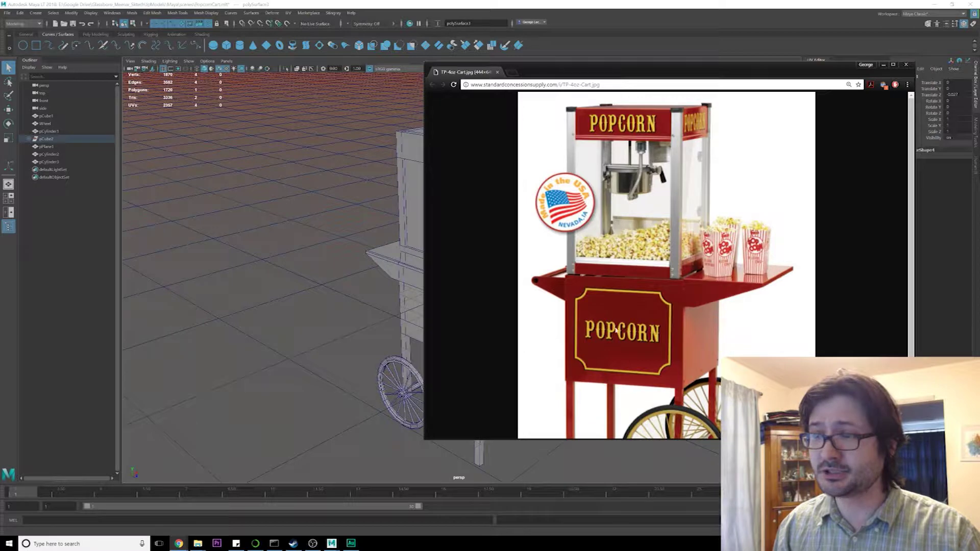
{"action": "scroll", "coordinate": [666, 239], "scroll_direction": "down", "scroll_amount": 2}
{"action": "scroll", "coordinate": [674, 236], "scroll_direction": "up", "scroll_amount": 2}
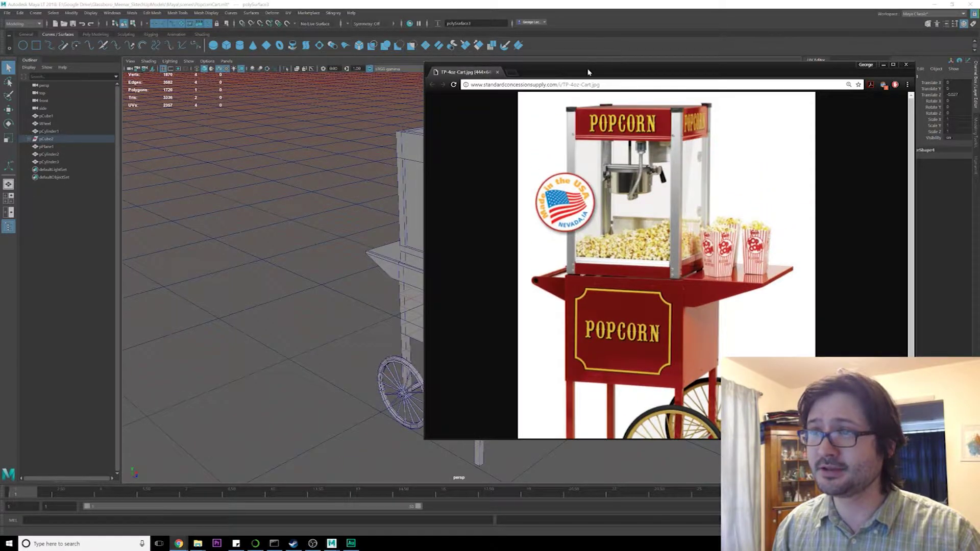
{"action": "left_click_drag", "start_coordinate": [588, 71], "coordinate": [979, 128]}
{"action": "scroll", "coordinate": [587, 213], "scroll_direction": "up", "scroll_amount": 2}
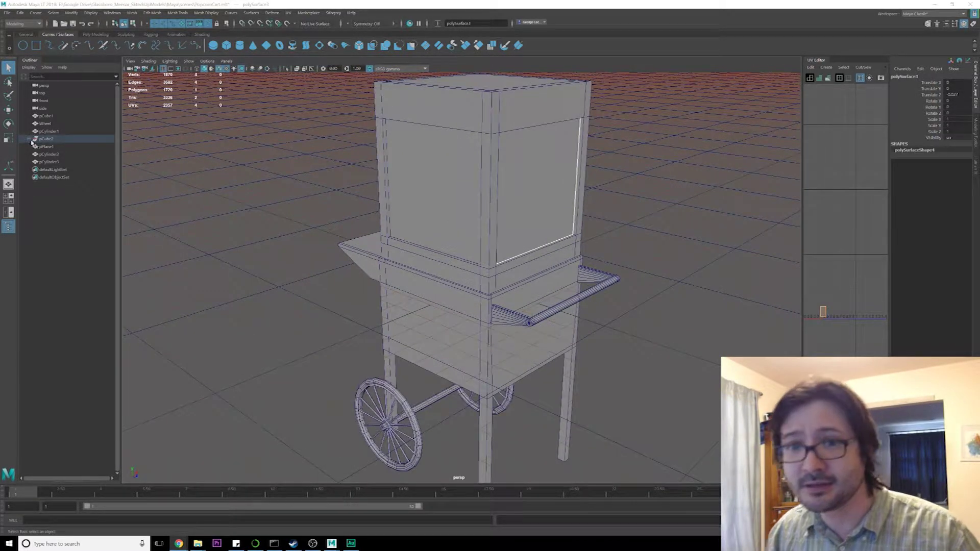
Ungroup pCube2 so the separated surfaces of the upper cabinet become independent objects.
{"action": "left_click", "coordinate": [50, 125]}
{"action": "left_click", "coordinate": [53, 147]}
{"action": "left_click", "coordinate": [50, 141]}
{"action": "scroll", "coordinate": [461, 278], "scroll_direction": "down", "scroll_amount": 1}
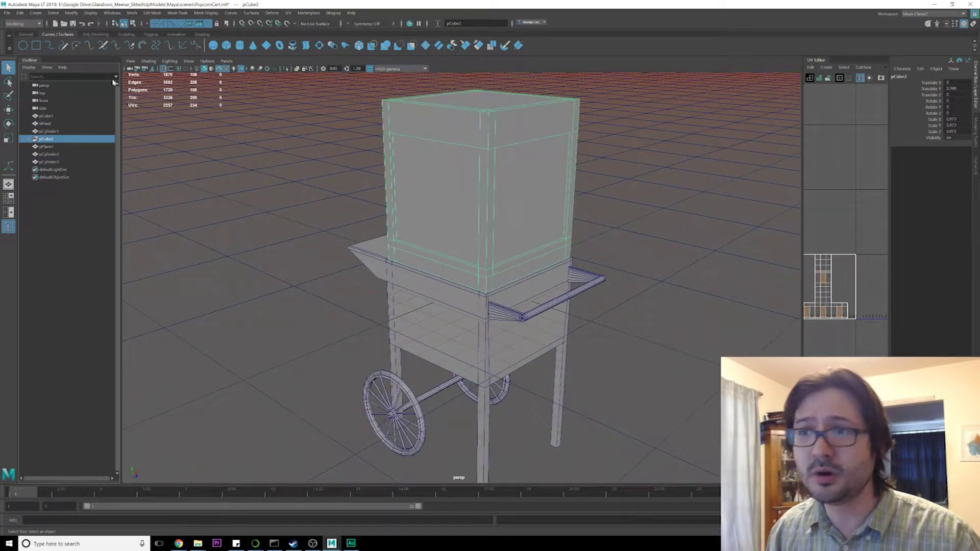
{"action": "left_click", "coordinate": [20, 13]}
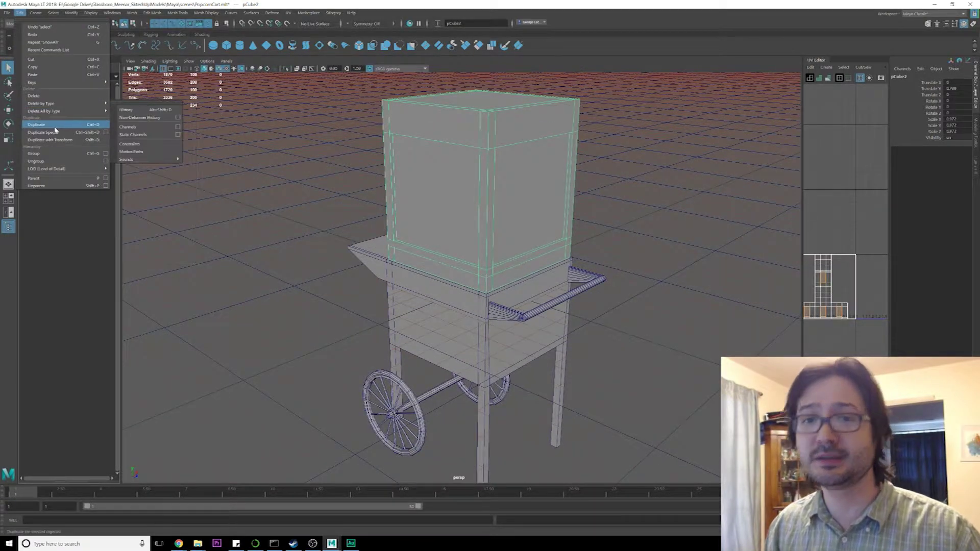
{"action": "left_click", "coordinate": [48, 162]}
{"action": "left_click", "coordinate": [293, 200]}
Select polySurface1 to polySurface4, save the scene and delete the construction history.
{"action": "left_click", "coordinate": [64, 170]}
{"action": "left_click", "coordinate": [63, 162]}
{"action": "left_click", "coordinate": [63, 185], "text": "shift"}
{"action": "key", "text": "ctrl+s"}
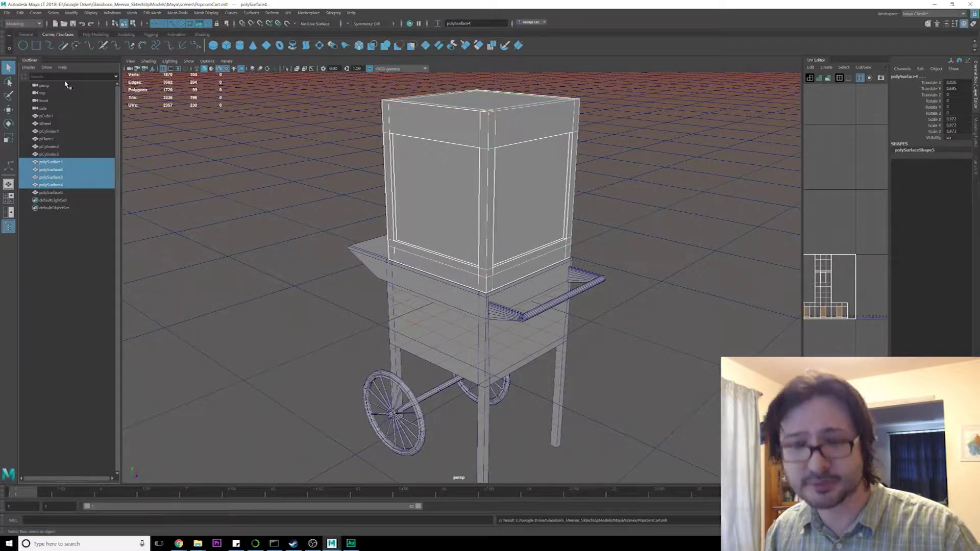
{"action": "left_click", "coordinate": [21, 14]}
{"action": "mouse_move", "coordinate": [56, 110]}
{"action": "left_click", "coordinate": [128, 121]}
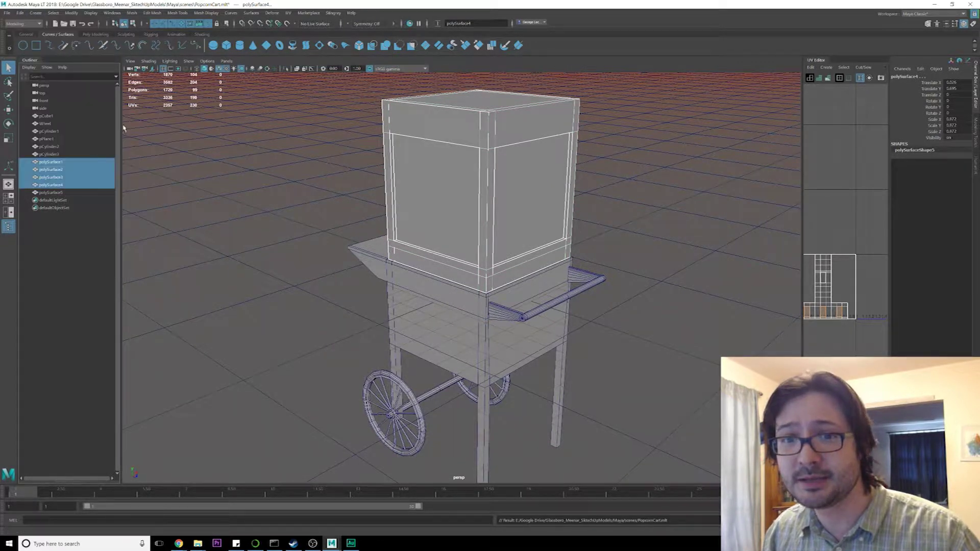
Combine the lower cart body pCube1 and the push handle pCylinder1 into a single mesh.
{"action": "left_click", "coordinate": [47, 116]}
{"action": "left_click_drag", "start_coordinate": [358, 240], "coordinate": [329, 276], "text": "alt"}
{"action": "scroll", "coordinate": [456, 282], "scroll_direction": "up", "scroll_amount": 2}
{"action": "left_click_drag", "start_coordinate": [412, 301], "coordinate": [511, 309], "text": "alt"}
{"action": "left_click", "coordinate": [577, 280], "text": "shift"}
{"action": "left_click_drag", "start_coordinate": [577, 280], "coordinate": [546, 301], "text": "alt"}
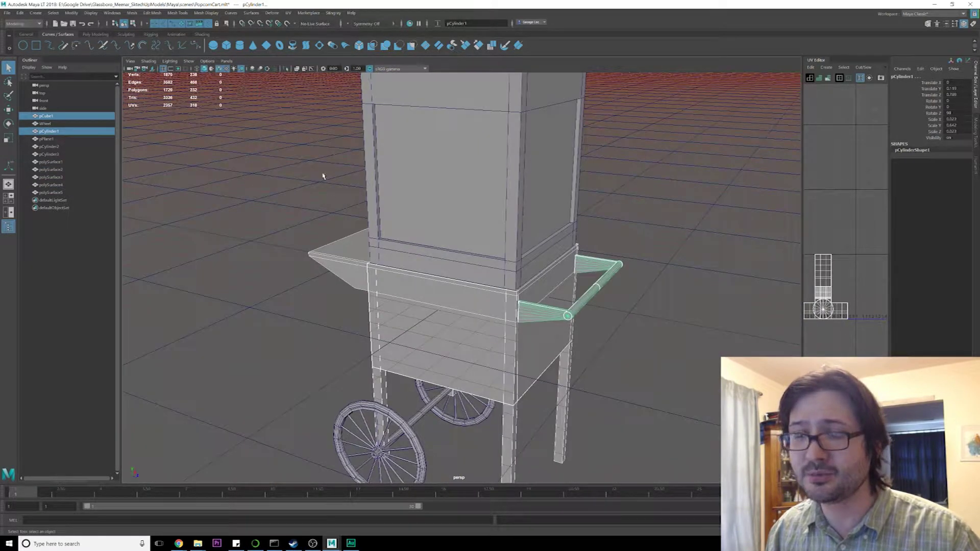
{"action": "left_click", "coordinate": [103, 35]}
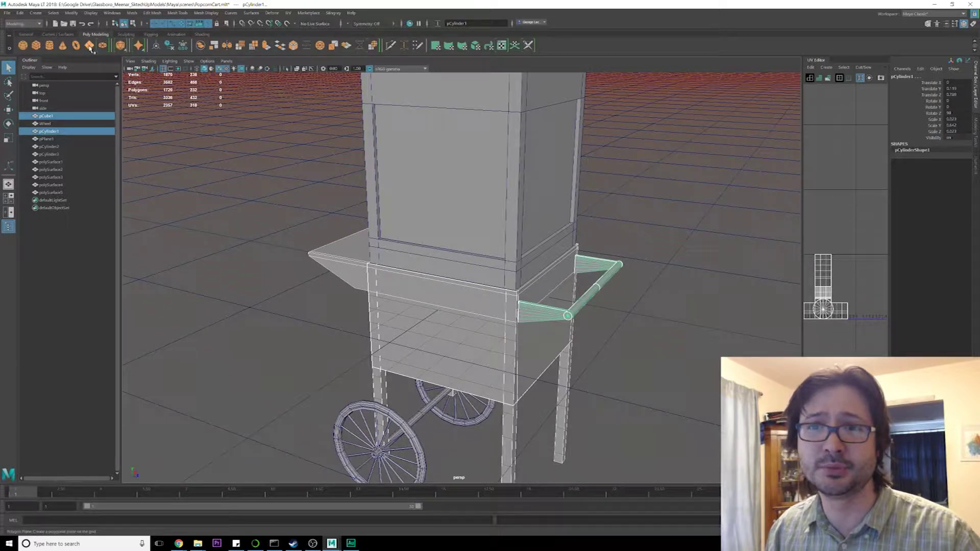
{"action": "left_click", "coordinate": [202, 47]}
{"action": "middle_click_drag", "start_coordinate": [443, 305], "coordinate": [435, 269], "text": "alt"}
{"action": "left_click_drag", "start_coordinate": [534, 304], "coordinate": [524, 298], "text": "alt"}
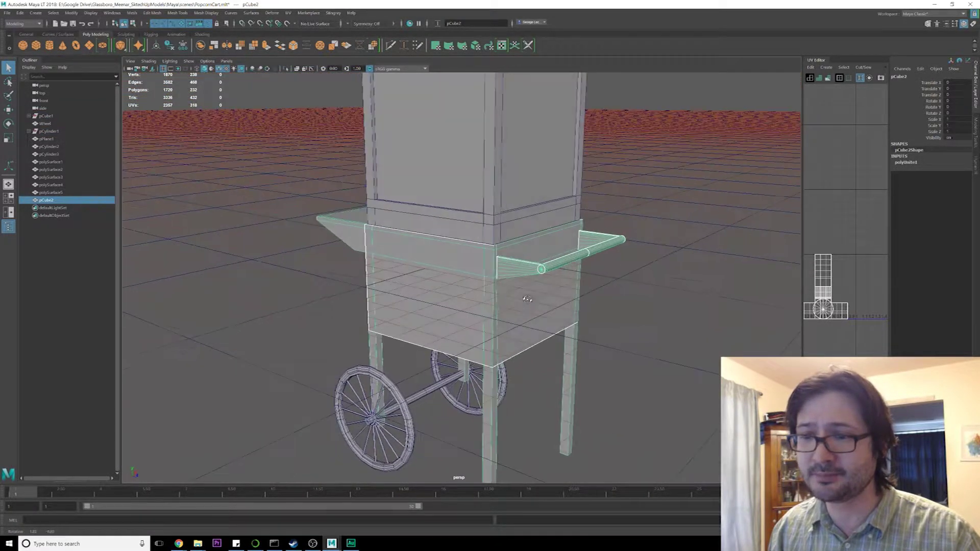
Examine the wheels, axle and upper cabinet to check which parts are separate objects.
{"action": "middle_click_drag", "start_coordinate": [538, 301], "coordinate": [567, 255], "text": "alt"}
{"action": "left_click_drag", "start_coordinate": [440, 356], "coordinate": [546, 303], "text": "alt"}
{"action": "left_click", "coordinate": [458, 351]}
{"action": "left_click", "coordinate": [481, 335]}
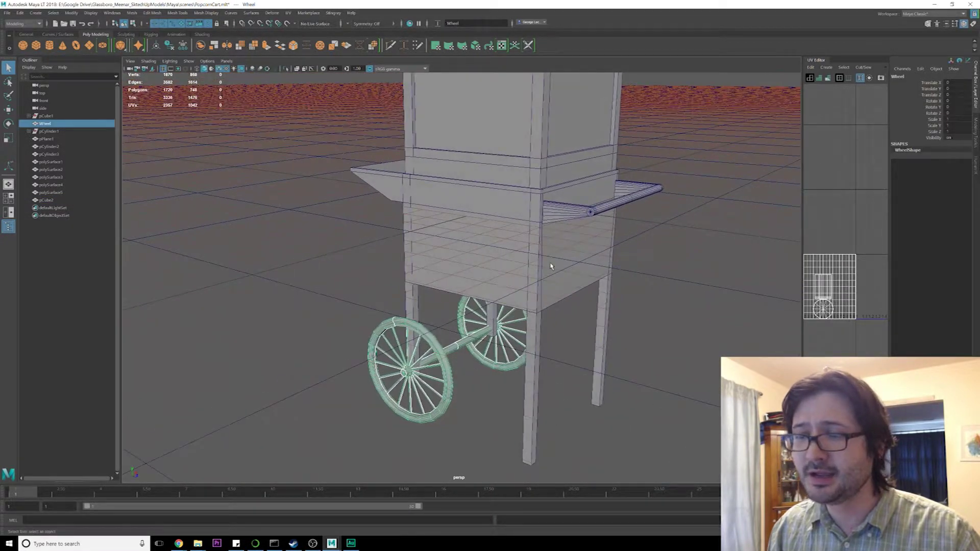
{"action": "left_click", "coordinate": [555, 257]}
{"action": "middle_click_drag", "start_coordinate": [555, 216], "coordinate": [546, 262], "text": "alt"}
{"action": "left_click", "coordinate": [539, 222]}
{"action": "scroll", "coordinate": [527, 196], "scroll_direction": "down", "scroll_amount": 2}
{"action": "middle_click_drag", "start_coordinate": [526, 196], "coordinate": [522, 238], "text": "alt"}
{"action": "left_click_drag", "start_coordinate": [477, 254], "coordinate": [478, 229], "text": "alt"}
Apply a planar UV projection fitted to the best plane on the glass panel polySurface4.
{"action": "left_click", "coordinate": [498, 251]}
{"action": "left_click", "coordinate": [450, 225], "text": "shift"}
{"action": "left_click", "coordinate": [444, 234], "text": "shift"}
{"action": "left_click", "coordinate": [361, 259], "text": "shift"}
{"action": "left_click", "coordinate": [427, 248]}
{"action": "left_click", "coordinate": [478, 230]}
{"action": "left_click", "coordinate": [288, 12]}
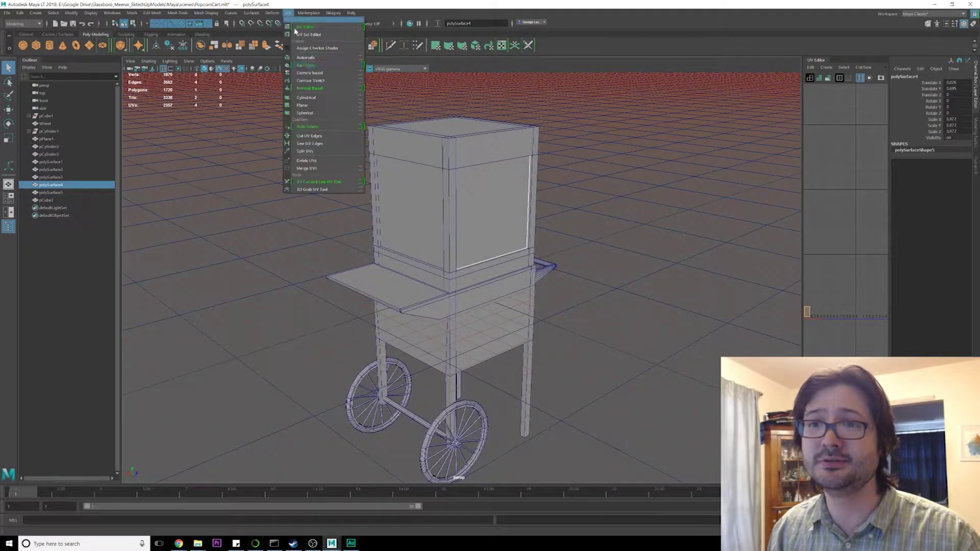
{"action": "left_click", "coordinate": [352, 106]}
{"action": "left_click_drag", "start_coordinate": [315, 69], "coordinate": [708, 63]}
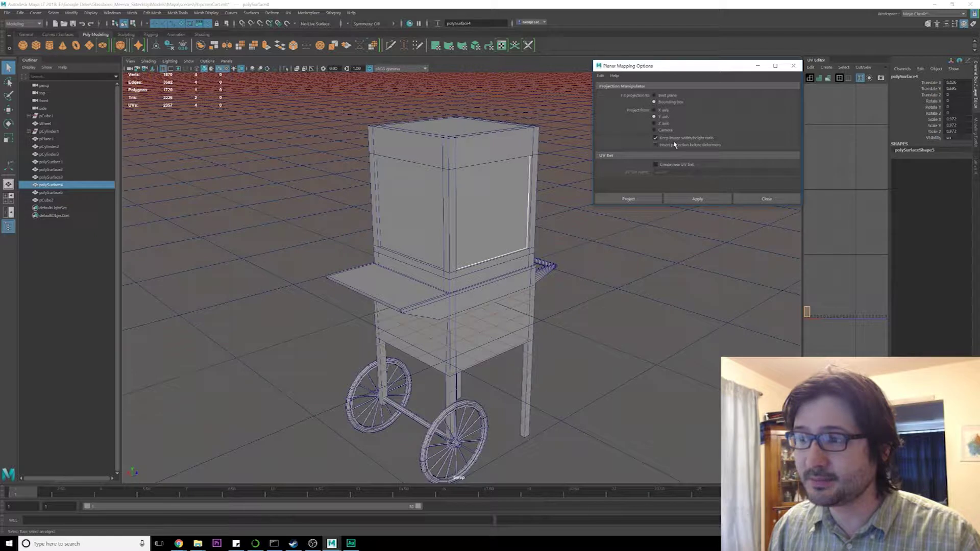
{"action": "left_click", "coordinate": [671, 96]}
{"action": "left_click", "coordinate": [696, 198]}
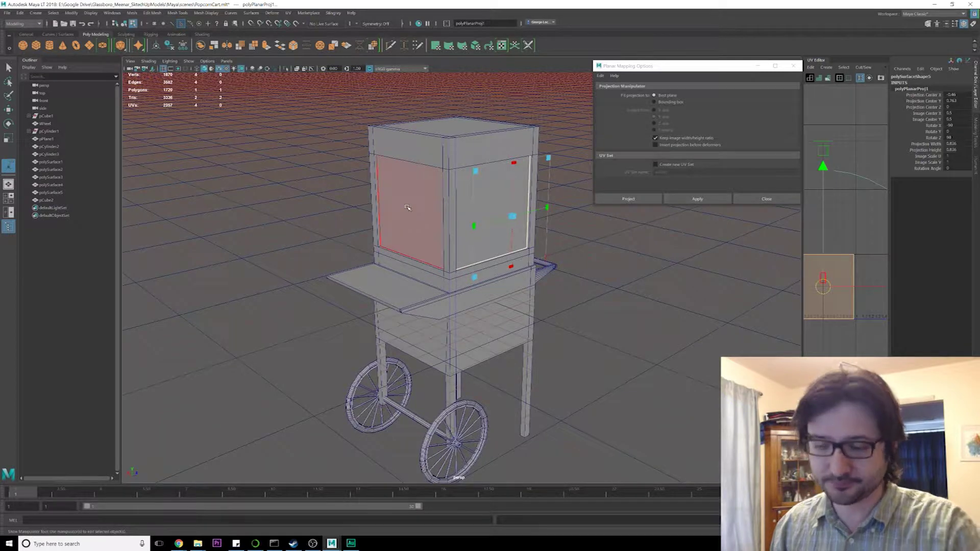
Apply the same best-plane planar projection to the remaining glass panels of the upper cabinet.
{"action": "key", "text": "F8"}
{"action": "left_click", "coordinate": [716, 200]}
{"action": "left_click_drag", "start_coordinate": [358, 220], "coordinate": [553, 227], "text": "alt"}
{"action": "left_click", "coordinate": [486, 250]}
{"action": "left_click", "coordinate": [694, 199]}
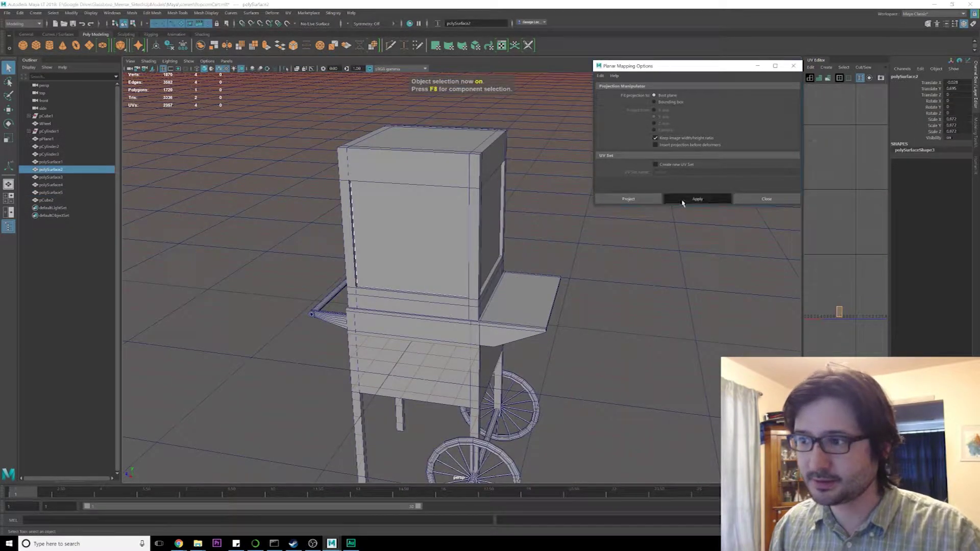
{"action": "left_click_drag", "start_coordinate": [326, 272], "coordinate": [435, 242], "text": "alt"}
{"action": "left_click", "coordinate": [435, 242]}
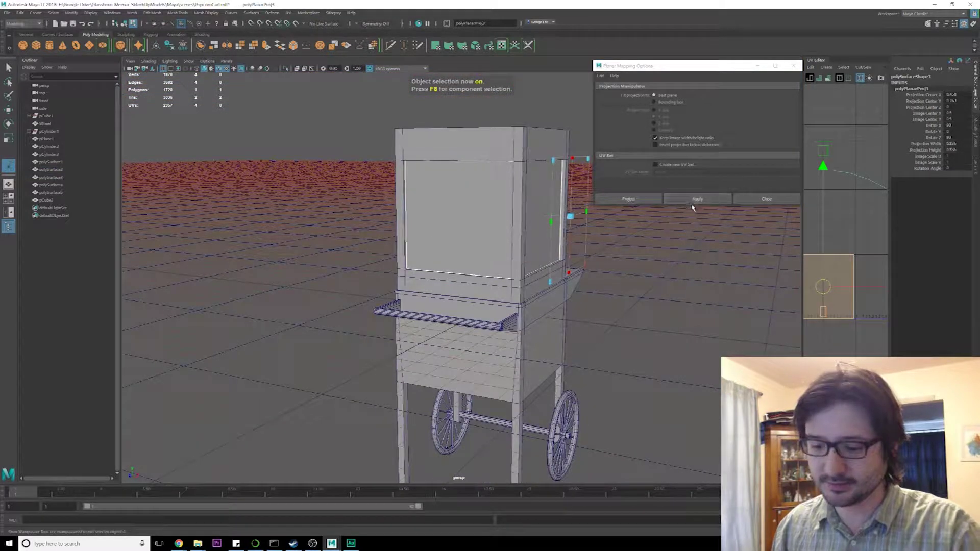
{"action": "left_click", "coordinate": [695, 200]}
Select the four glass panels' components and enlarge the UV Editor to examine their overlapping UV shells.
{"action": "left_click_drag", "start_coordinate": [594, 278], "coordinate": [470, 249], "text": "alt"}
{"action": "right_click_drag", "start_coordinate": [475, 248], "coordinate": [475, 276]}
{"action": "scroll", "coordinate": [480, 276], "scroll_direction": "up", "scroll_amount": 3}
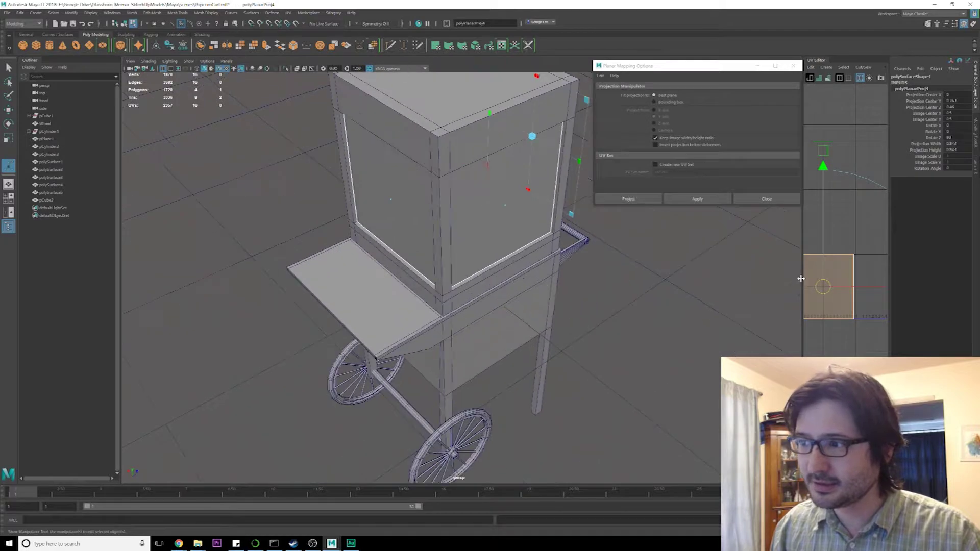
{"action": "left_click_drag", "start_coordinate": [802, 278], "coordinate": [611, 278]}
{"action": "scroll", "coordinate": [715, 286], "scroll_direction": "up", "scroll_amount": 5}
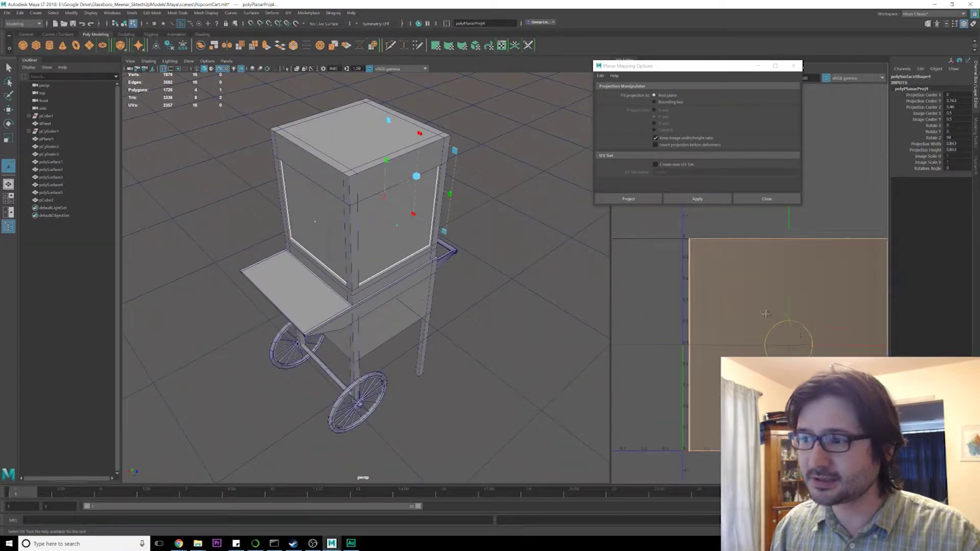
{"action": "middle_click_drag", "start_coordinate": [740, 294], "coordinate": [708, 276], "text": "alt"}
{"action": "scroll", "coordinate": [715, 276], "scroll_direction": "down", "scroll_amount": 3}
{"action": "middle_click_drag", "start_coordinate": [819, 238], "coordinate": [757, 280], "text": "alt"}
{"action": "scroll", "coordinate": [730, 292], "scroll_direction": "up", "scroll_amount": 5}
{"action": "scroll", "coordinate": [730, 292], "scroll_direction": "down", "scroll_amount": 3}
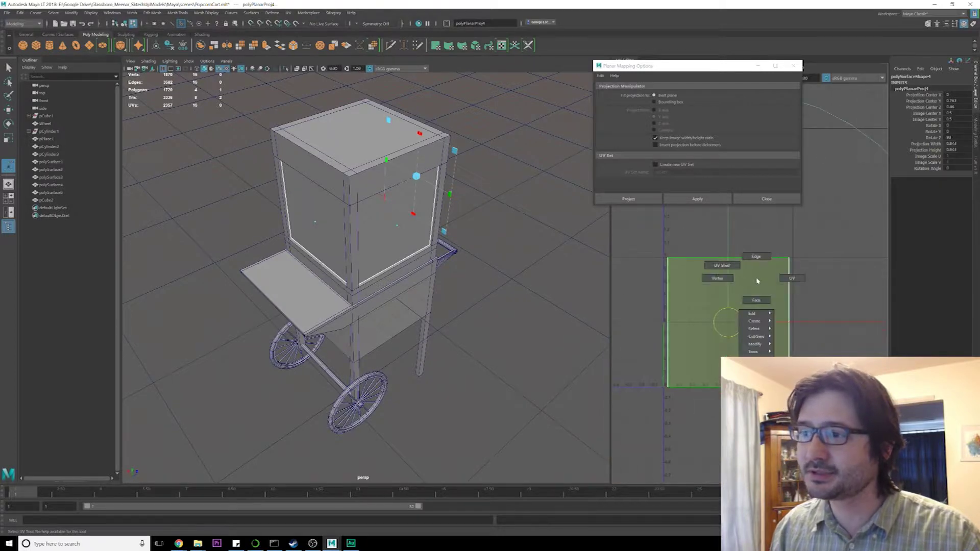
Switch to UV selection, close the planar mapping options and open the UV Toolkit.
{"action": "left_click", "coordinate": [644, 226]}
{"action": "left_click", "coordinate": [793, 66]}
{"action": "left_click", "coordinate": [791, 67]}
{"action": "mouse_move", "coordinate": [725, 67]}
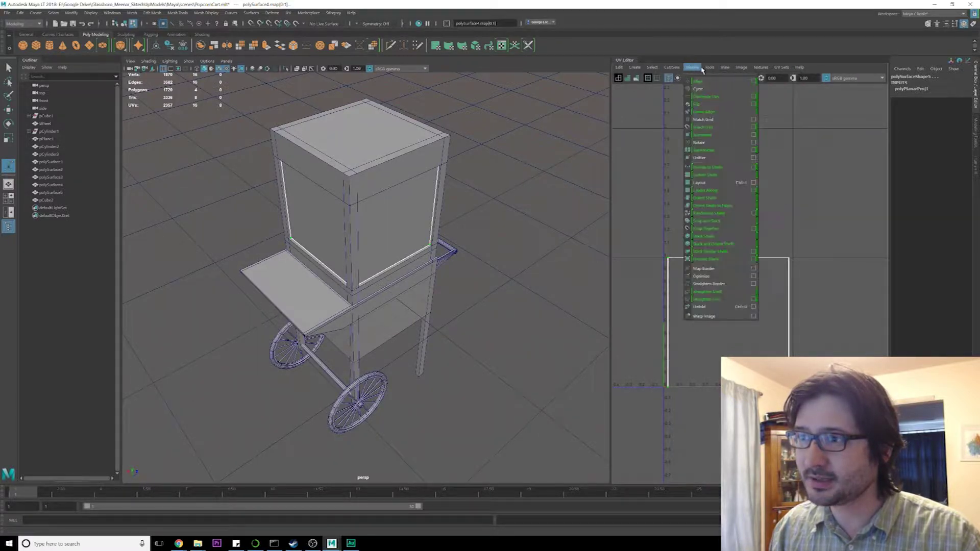
{"action": "mouse_move", "coordinate": [617, 72]}
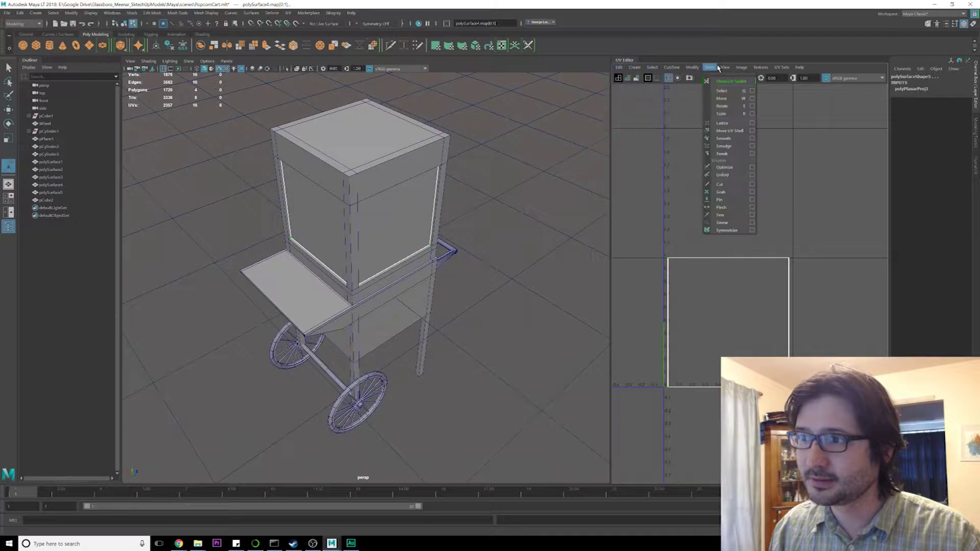
{"action": "left_click", "coordinate": [718, 81]}
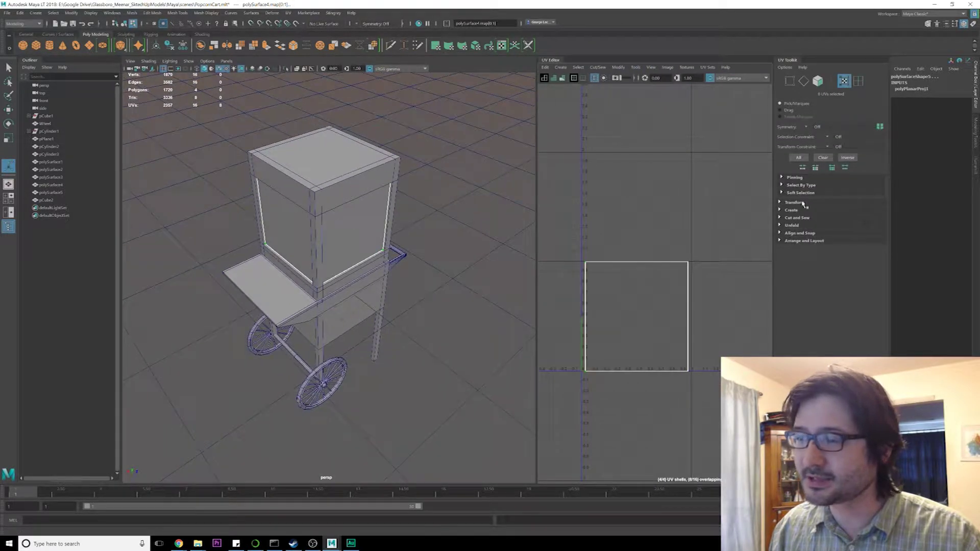
Align the glass shells' UVs along the right, left, top and bottom edges of the overlapping squares.
{"action": "left_click", "coordinate": [780, 241]}
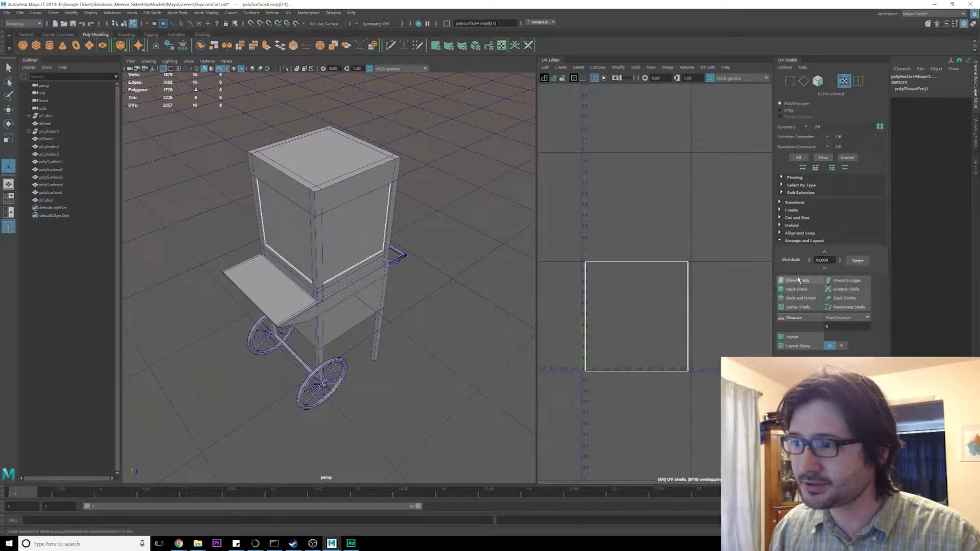
{"action": "left_click", "coordinate": [780, 234]}
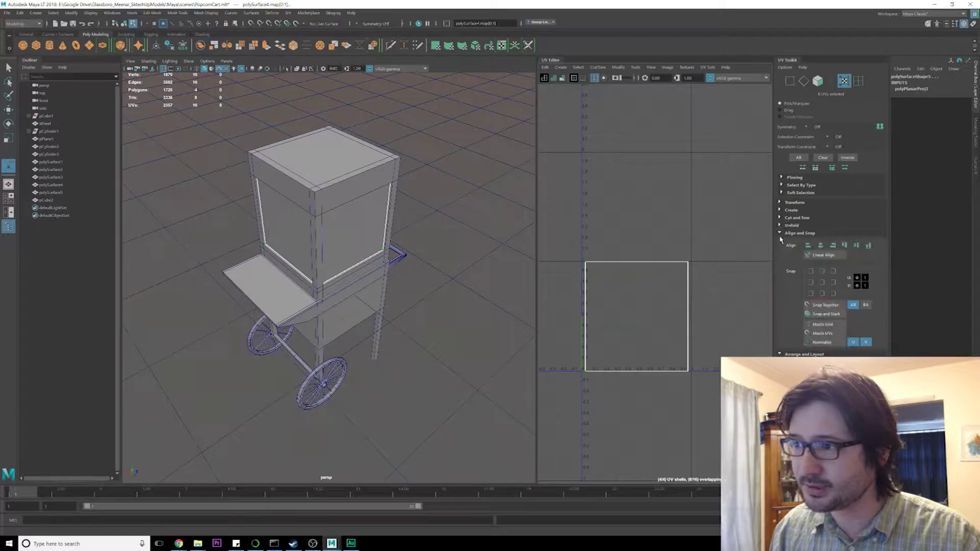
{"action": "left_click", "coordinate": [780, 233]}
{"action": "left_click", "coordinate": [780, 233]}
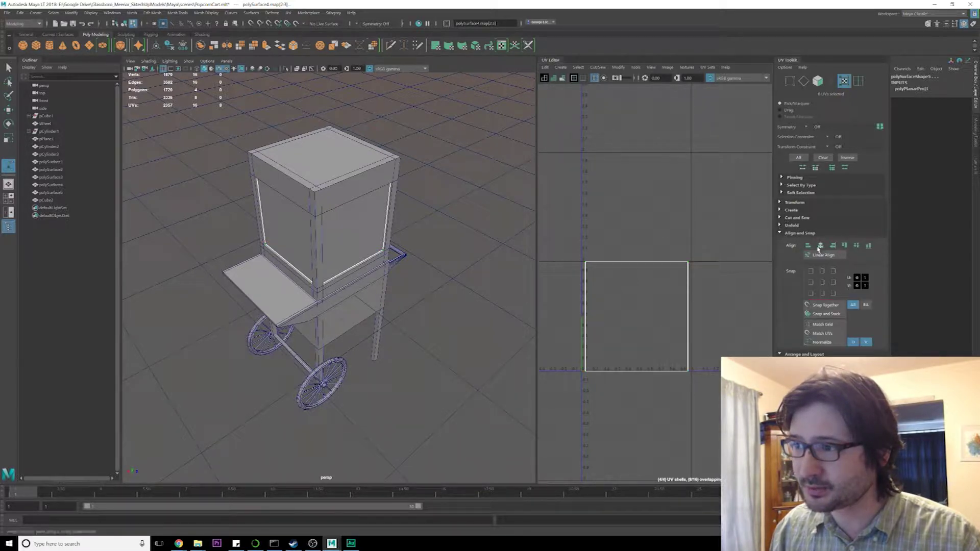
{"action": "left_click", "coordinate": [833, 246]}
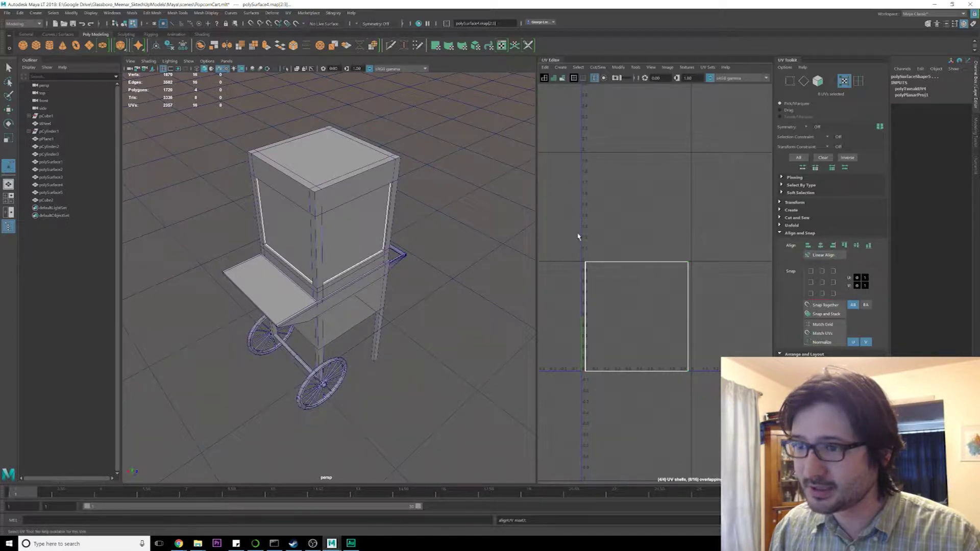
{"action": "left_click", "coordinate": [807, 247]}
{"action": "left_click_drag", "start_coordinate": [551, 241], "coordinate": [709, 278]}
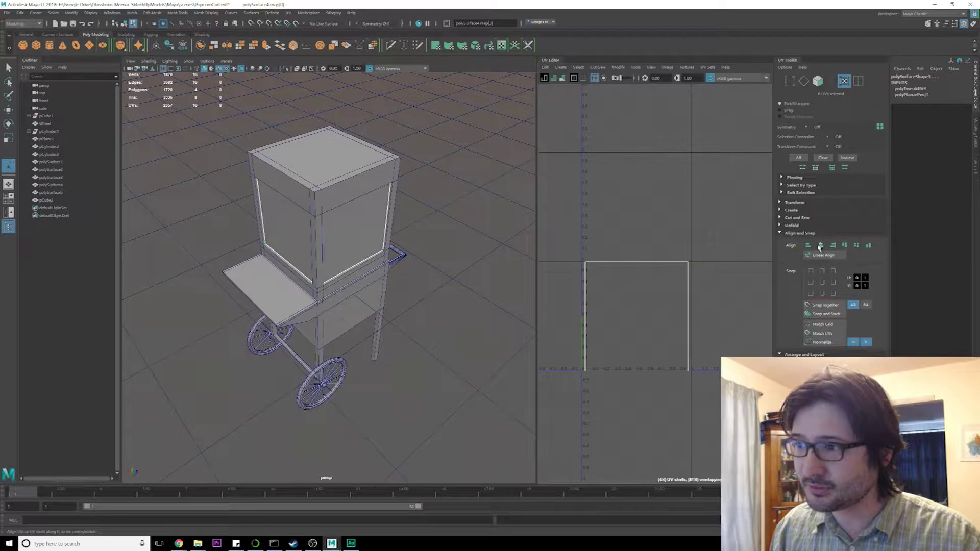
{"action": "left_click", "coordinate": [844, 246]}
{"action": "left_click_drag", "start_coordinate": [569, 359], "coordinate": [709, 382]}
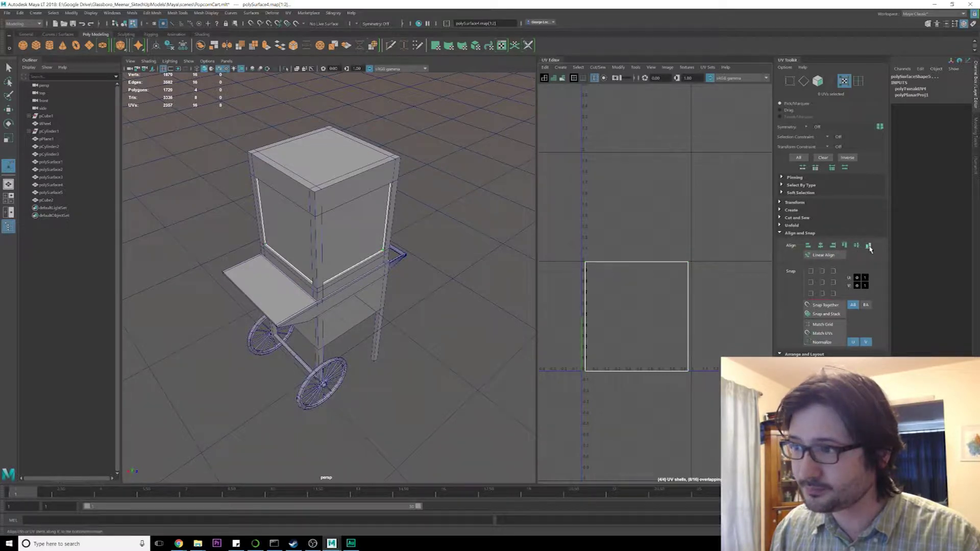
{"action": "scroll", "coordinate": [625, 334], "scroll_direction": "up", "scroll_amount": 4}
{"action": "scroll", "coordinate": [629, 332], "scroll_direction": "down", "scroll_amount": 2}
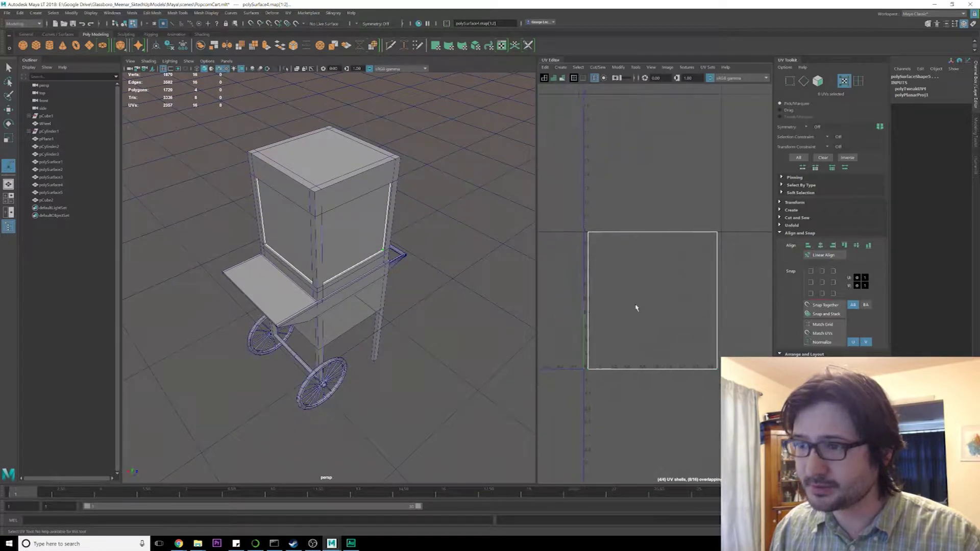
Save the scene and rename the four glass panel objects using Glass_01 as the name.
{"action": "key", "text": "ctrl+s"}
{"action": "key", "text": "F8"}
{"action": "key", "text": "q"}
{"action": "left_click_drag", "start_coordinate": [380, 232], "coordinate": [383, 228], "text": "alt"}
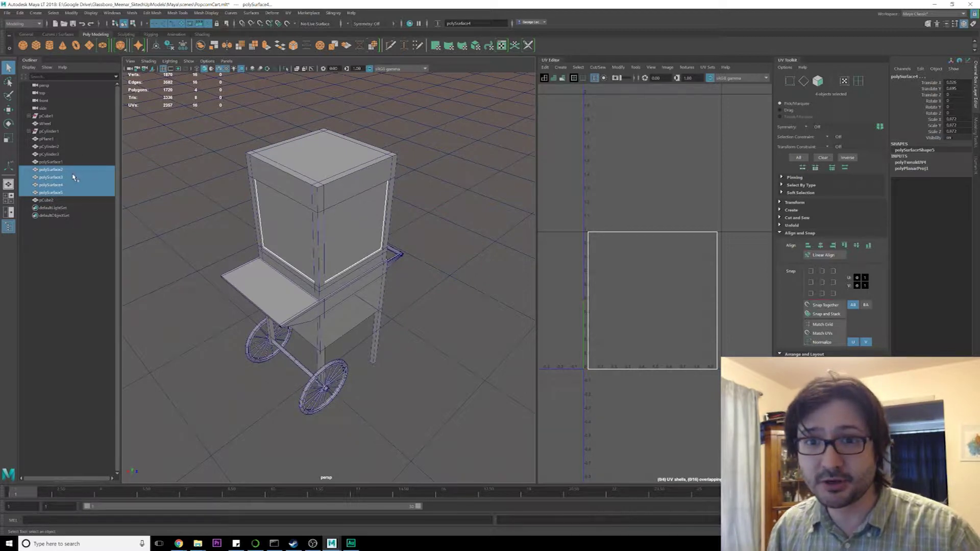
{"action": "left_click_drag", "start_coordinate": [480, 23], "coordinate": [340, 33]}
{"action": "type", "text": "Glass_01"}
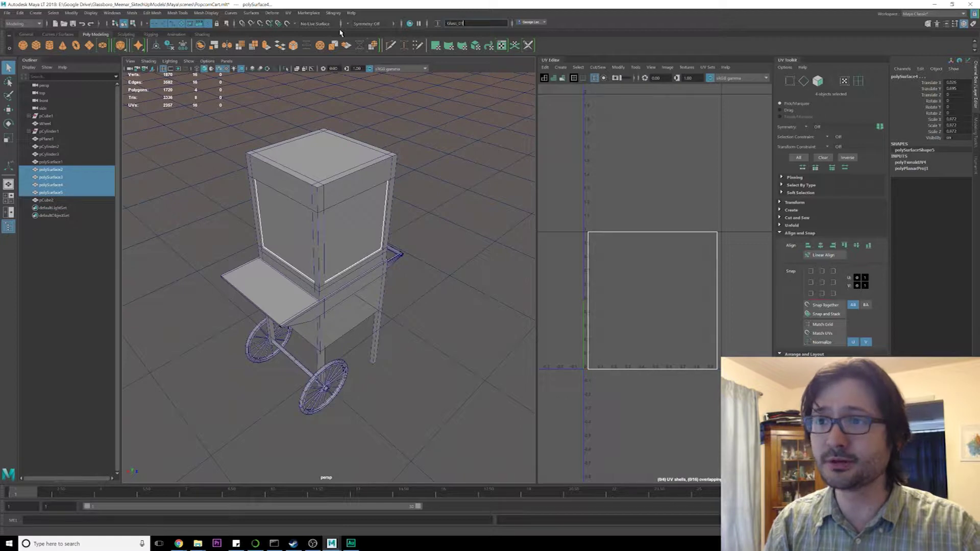
{"action": "key", "text": "Return"}
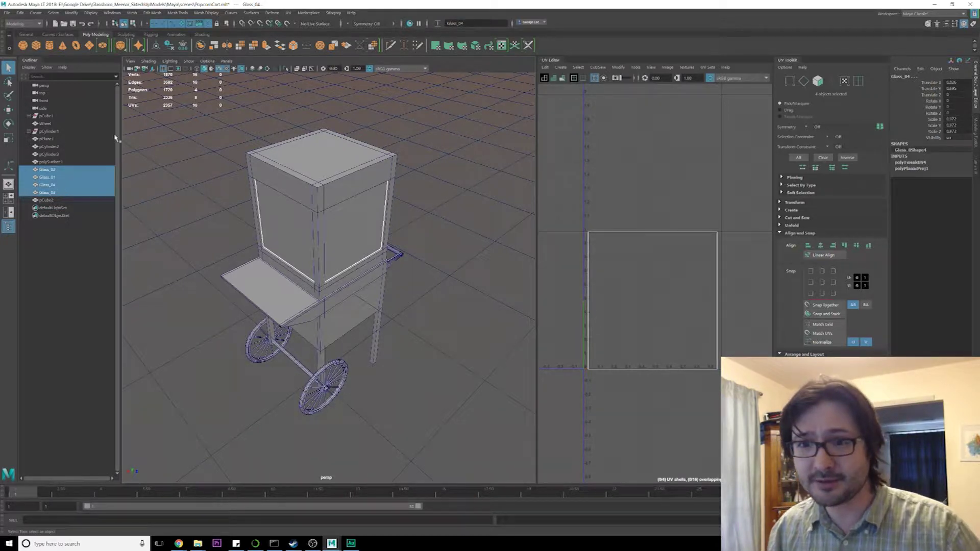
Rename the combined lower cart and handle mesh as Body.
{"action": "left_click", "coordinate": [47, 200]}
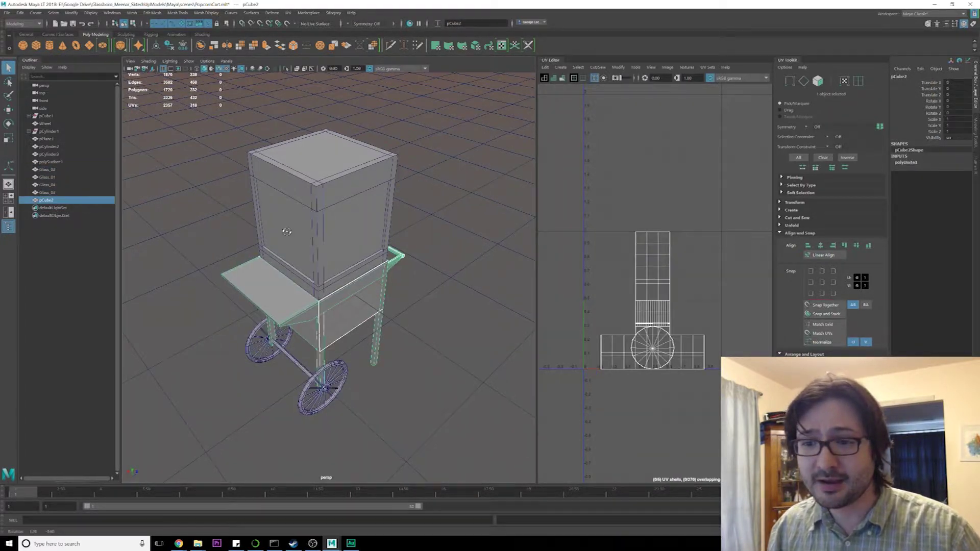
{"action": "scroll", "coordinate": [286, 235], "scroll_direction": "up", "scroll_amount": 3}
{"action": "middle_click_drag", "start_coordinate": [286, 235], "coordinate": [306, 213], "text": "alt"}
{"action": "left_click_drag", "start_coordinate": [479, 23], "coordinate": [423, 26]}
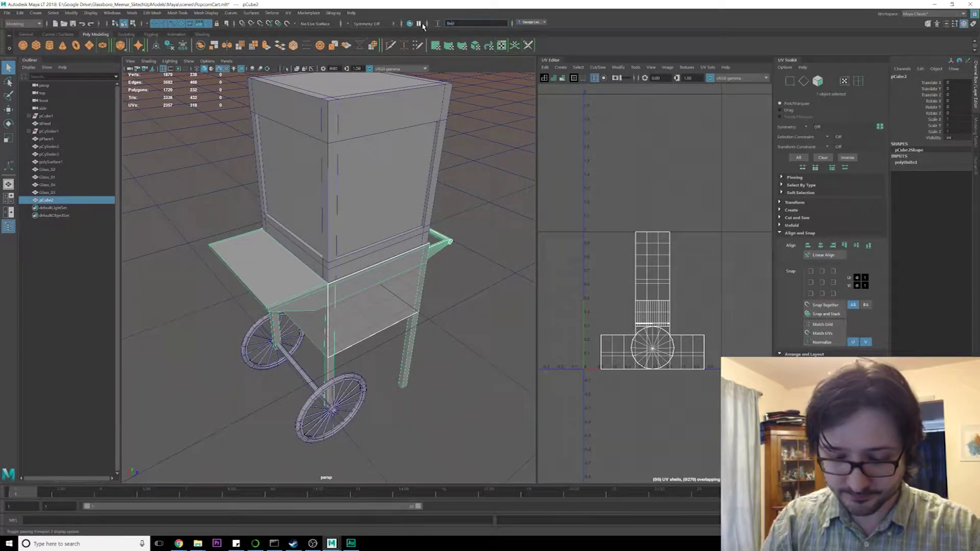
{"action": "type", "text": "y"}
{"action": "key", "text": "Return"}
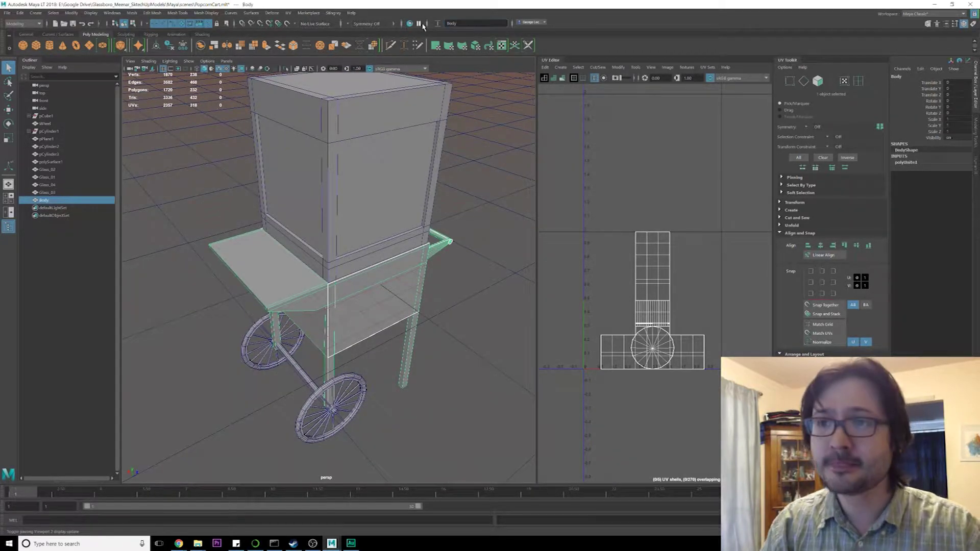
Assign a new Stingray PBS material to the four glass panel objects.
{"action": "left_click", "coordinate": [61, 170]}
{"action": "left_click", "coordinate": [60, 193], "text": "shift"}
{"action": "right_click_drag", "start_coordinate": [376, 177], "coordinate": [386, 355]}
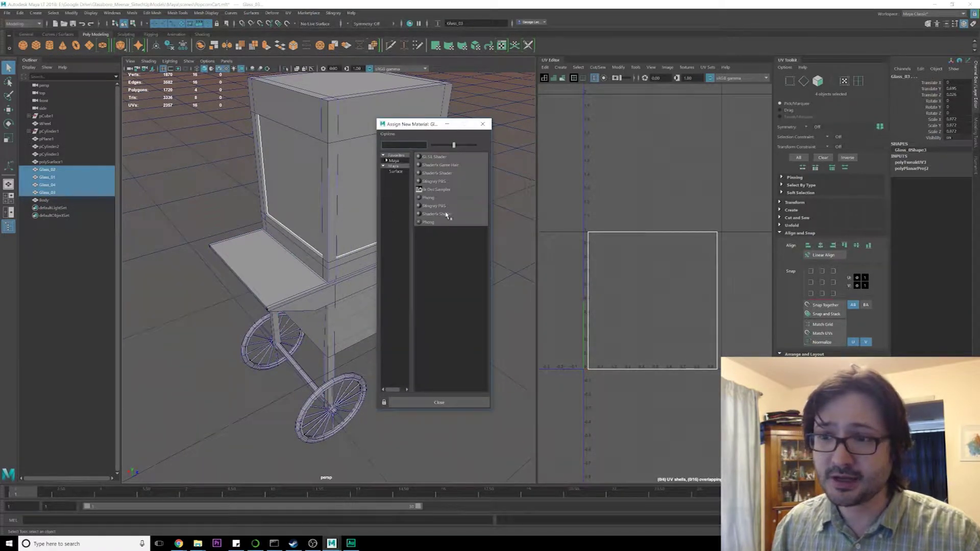
{"action": "left_click", "coordinate": [436, 182]}
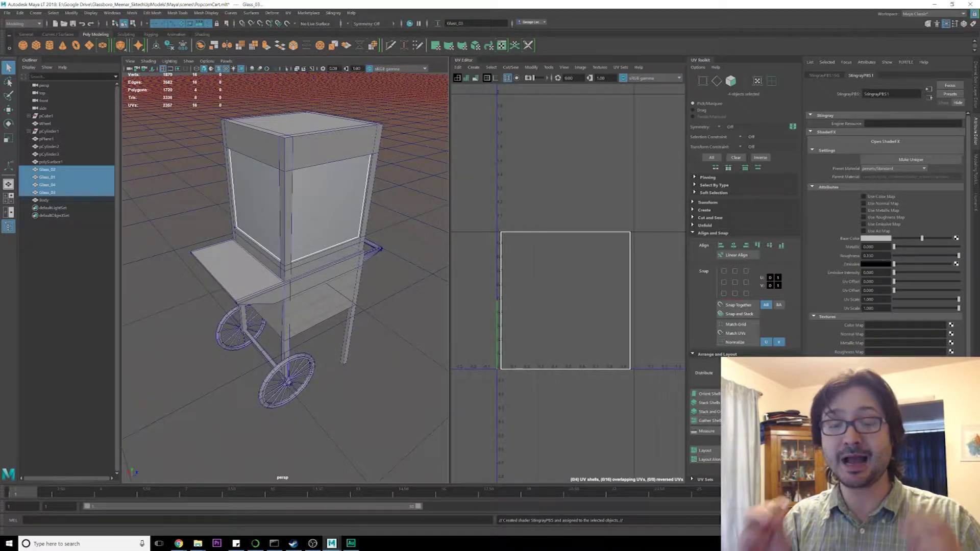
Enable the colour, normal and metallic maps on the glass material.
{"action": "left_click", "coordinate": [877, 196]}
{"action": "left_click", "coordinate": [879, 203]}
{"action": "left_click", "coordinate": [881, 211]}
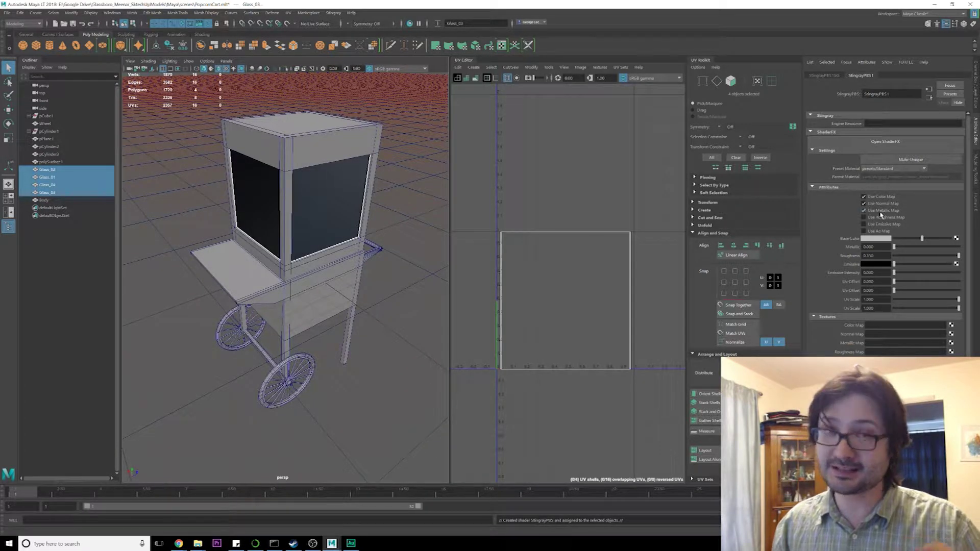
Name the glass panels' material PopcornGlass_M and save the scene.
{"action": "left_click", "coordinate": [891, 94]}
{"action": "type", "text": "G"}
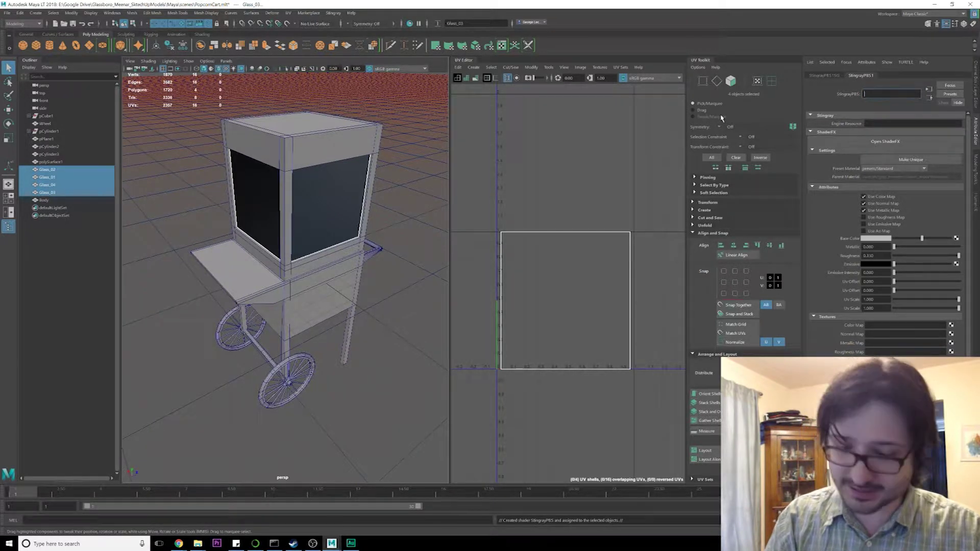
{"action": "type", "text": "opCornGlass_M"}
{"action": "key", "text": "Return"}
{"action": "key", "text": "ctrl+s"}
{"action": "left_click", "coordinate": [875, 94]}
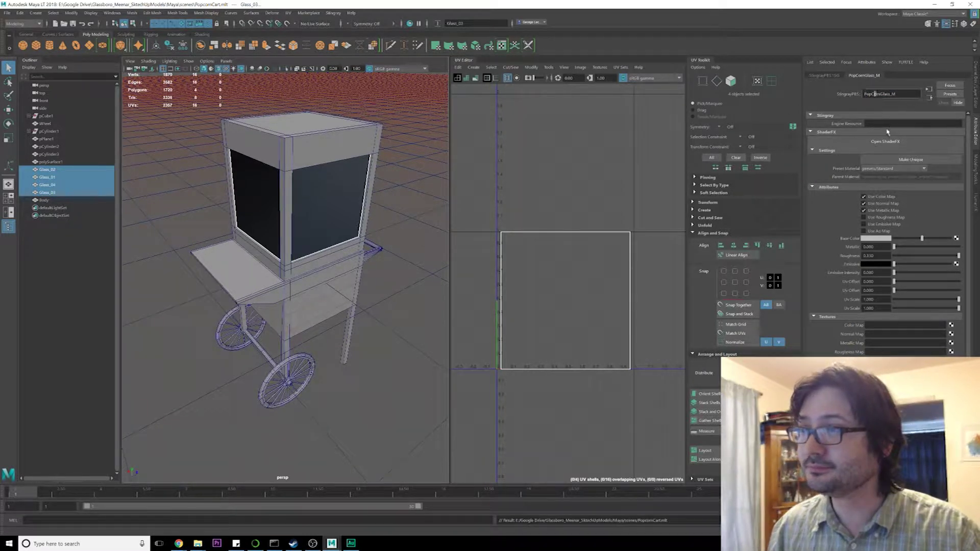
{"action": "key", "text": "BackSpace"}
{"action": "type", "text": "c"}
{"action": "key", "text": "Return"}
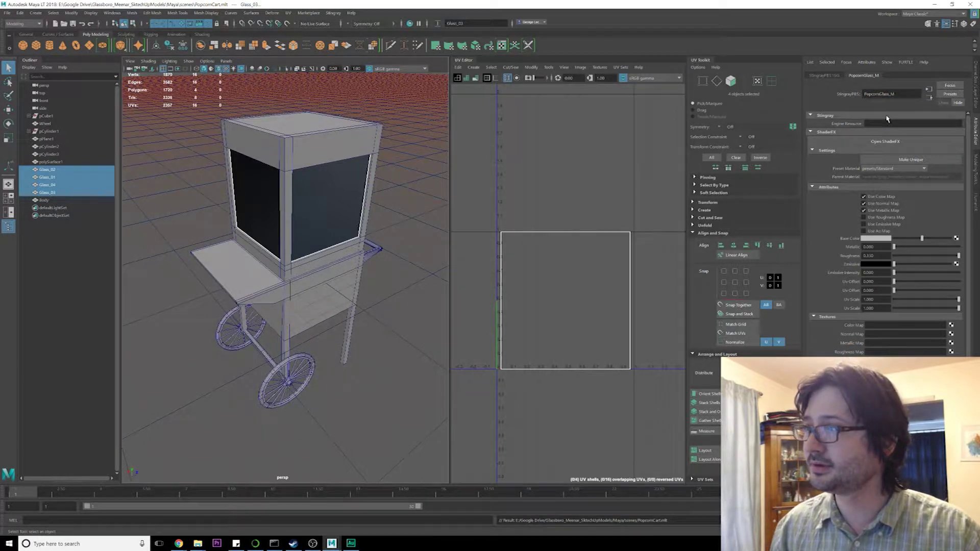
Examine the upper frame, the Body mesh and the glass to review which parts still need their own material.
{"action": "left_click", "coordinate": [312, 155]}
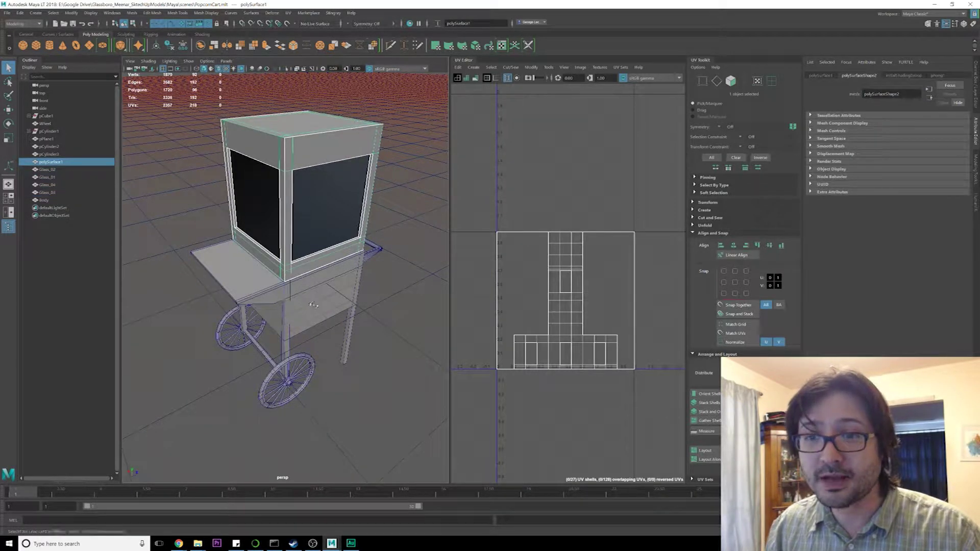
{"action": "left_click_drag", "start_coordinate": [313, 305], "coordinate": [308, 295], "text": "alt"}
{"action": "left_click", "coordinate": [304, 360]}
{"action": "middle_click_drag", "start_coordinate": [335, 290], "coordinate": [337, 259], "text": "alt"}
{"action": "right_click_drag", "start_coordinate": [337, 258], "coordinate": [338, 311], "text": "alt"}
{"action": "mouse_move", "coordinate": [338, 311]}
{"action": "left_mouse_down", "text": "alt"}
{"action": "mouse_move", "coordinate": [324, 324]}
{"action": "mouse_move", "coordinate": [329, 298]}
{"action": "left_mouse_up", "text": "alt"}
{"action": "left_click", "coordinate": [323, 288]}
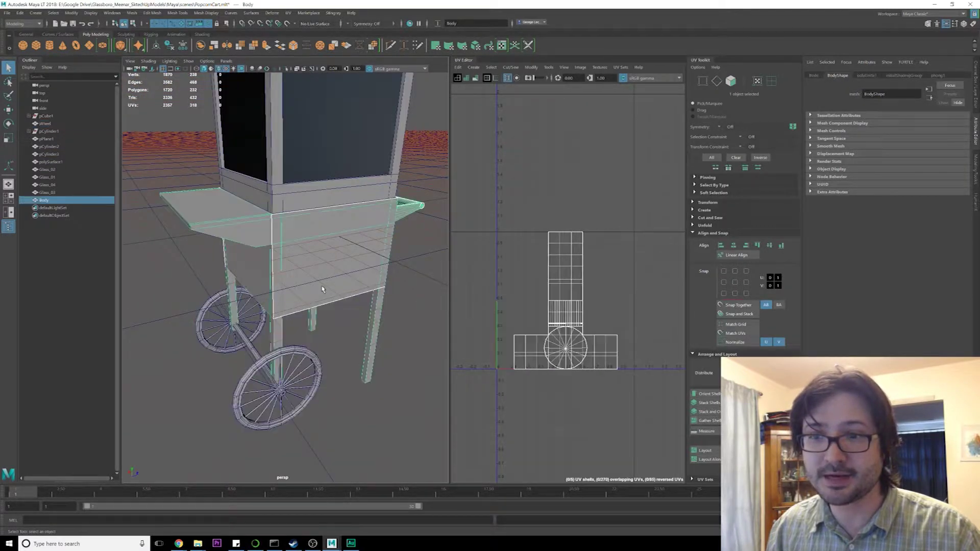
{"action": "right_click_drag", "start_coordinate": [308, 240], "coordinate": [312, 221], "text": "alt"}
{"action": "middle_click_drag", "start_coordinate": [310, 201], "coordinate": [315, 218], "text": "alt"}
{"action": "left_click", "coordinate": [317, 244]}
{"action": "left_click", "coordinate": [321, 205]}
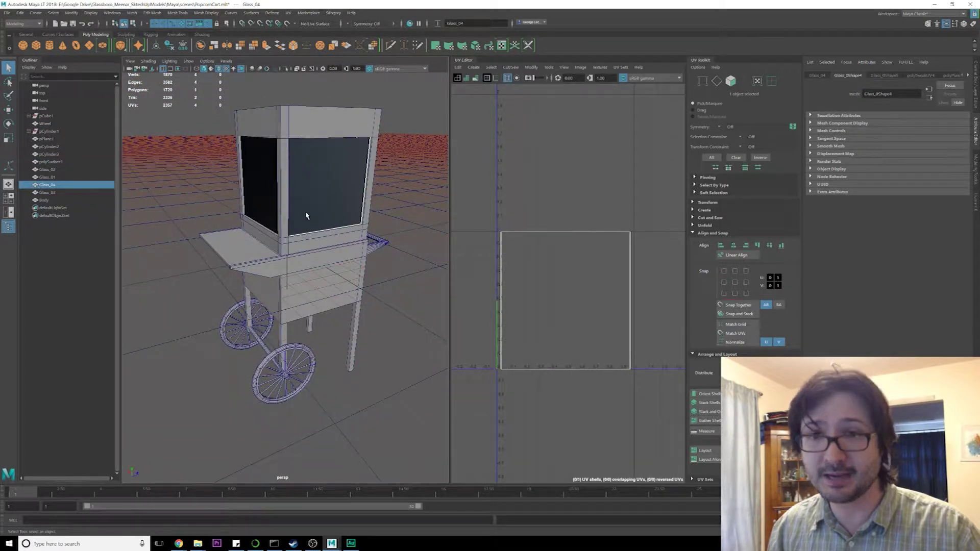
Hide the four glass panels and select the popcorn mound inside the cart.
{"action": "left_click", "coordinate": [62, 192]}
{"action": "left_click", "coordinate": [59, 172], "text": "shift"}
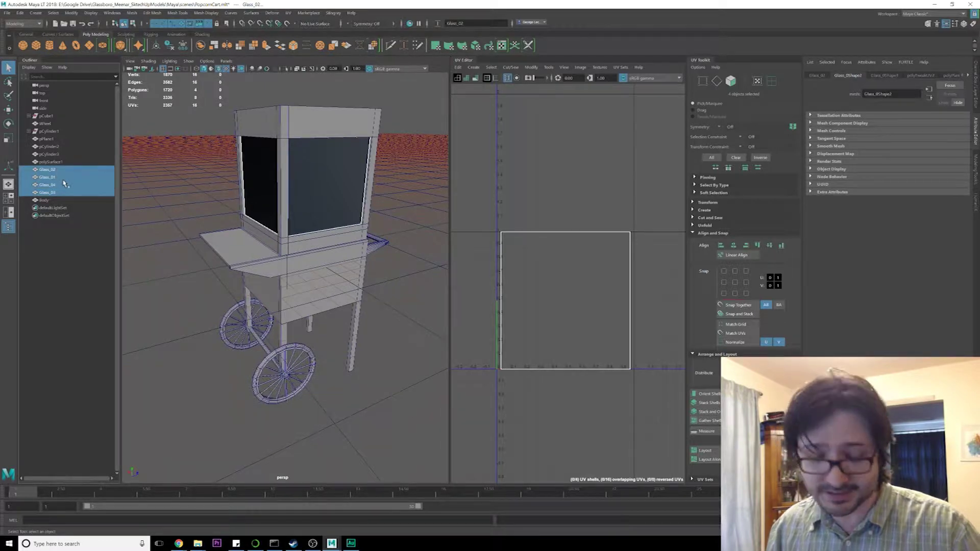
{"action": "key", "text": "ctrl+h"}
{"action": "right_click_drag", "start_coordinate": [266, 174], "coordinate": [336, 186], "text": "alt"}
{"action": "middle_click_drag", "start_coordinate": [337, 186], "coordinate": [334, 236], "text": "alt"}
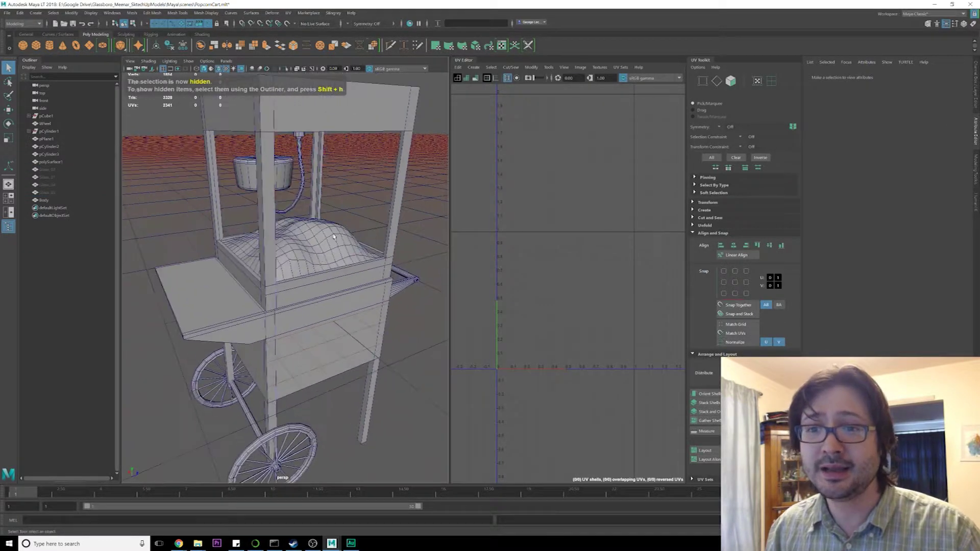
{"action": "left_click", "coordinate": [345, 245]}
{"action": "left_click_drag", "start_coordinate": [345, 247], "coordinate": [312, 249], "text": "alt"}
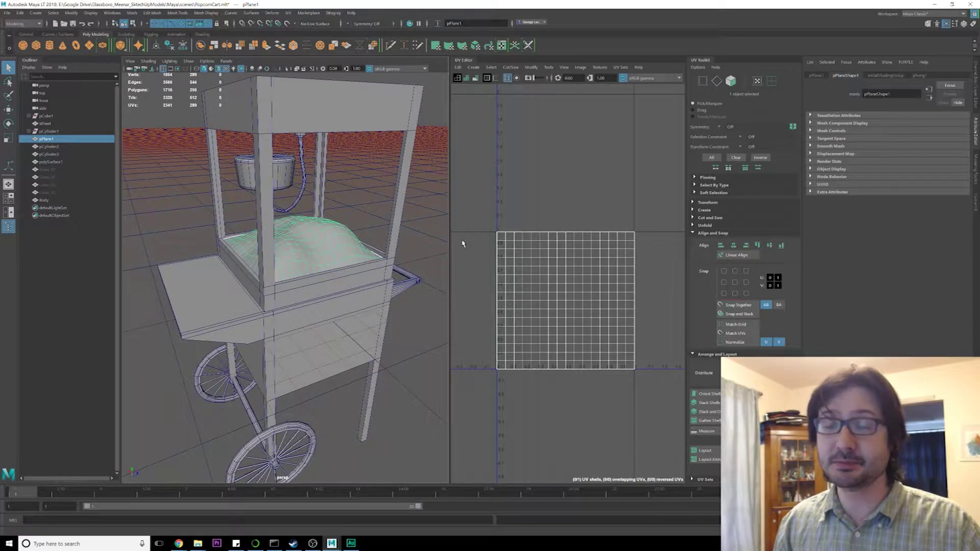
Combine the hanging kettle and its curved cable into one mesh and save the scene.
{"action": "left_click", "coordinate": [283, 176]}
{"action": "left_click_drag", "start_coordinate": [284, 176], "coordinate": [285, 197], "text": "alt"}
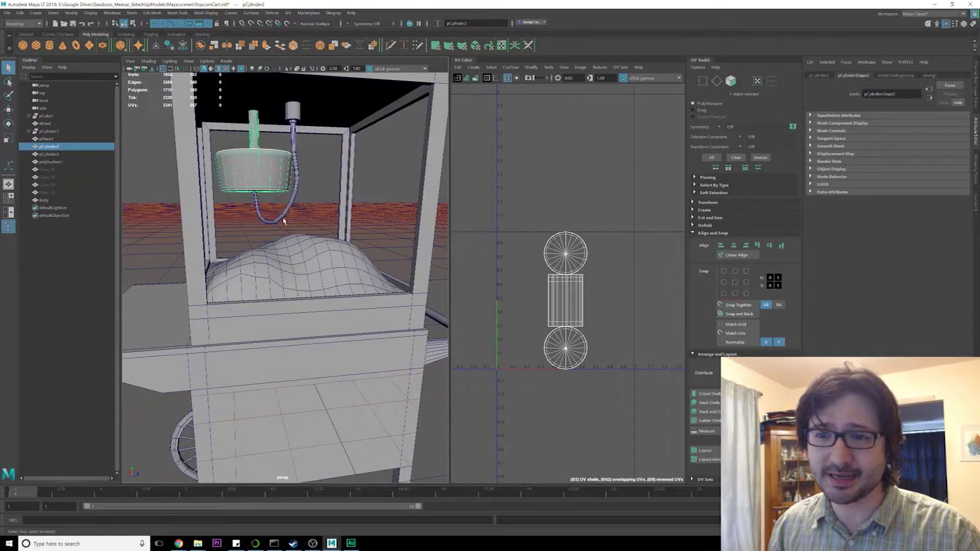
{"action": "left_click", "coordinate": [298, 182], "text": "shift"}
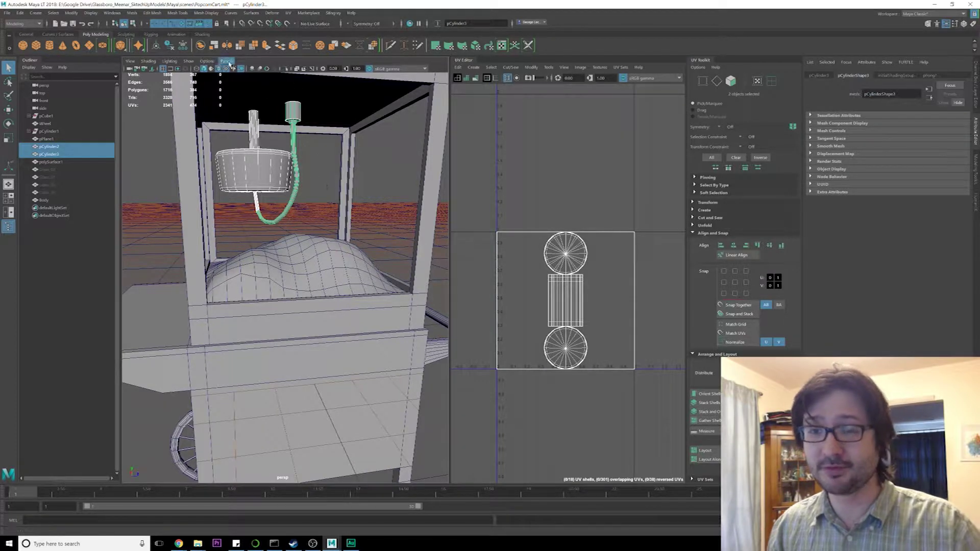
{"action": "left_click", "coordinate": [201, 46]}
{"action": "mouse_move", "coordinate": [329, 166]}
{"action": "left_mouse_down", "text": "alt"}
{"action": "mouse_move", "coordinate": [293, 171]}
{"action": "mouse_move", "coordinate": [319, 179]}
{"action": "left_mouse_up", "text": "alt"}
{"action": "key", "text": "ctrl+s"}
{"action": "left_click", "coordinate": [21, 17]}
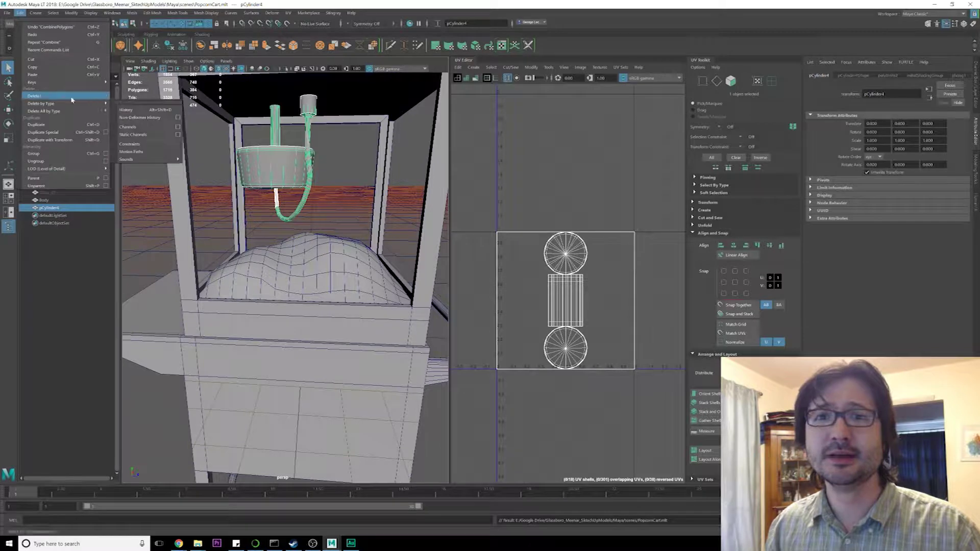
{"action": "left_click", "coordinate": [329, 148]}
{"action": "scroll", "coordinate": [335, 153], "scroll_direction": "down", "scroll_amount": 5}
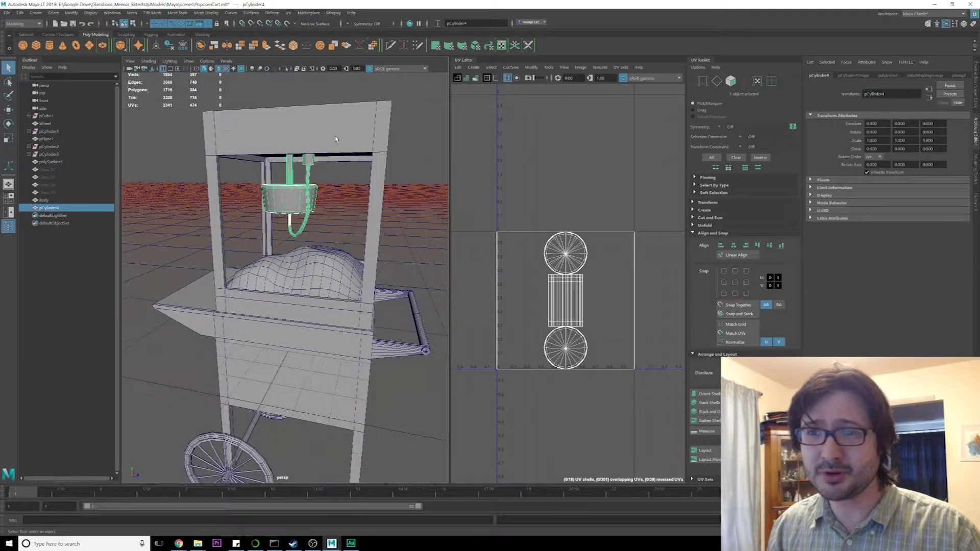
{"action": "left_click", "coordinate": [336, 134], "text": "shift"}
{"action": "scroll", "coordinate": [335, 169], "scroll_direction": "up", "scroll_amount": 5}
{"action": "mouse_move", "coordinate": [335, 197]}
{"action": "left_mouse_down", "text": "alt"}
{"action": "mouse_move", "coordinate": [325, 196]}
{"action": "mouse_move", "coordinate": [338, 193]}
{"action": "left_mouse_up", "text": "alt"}
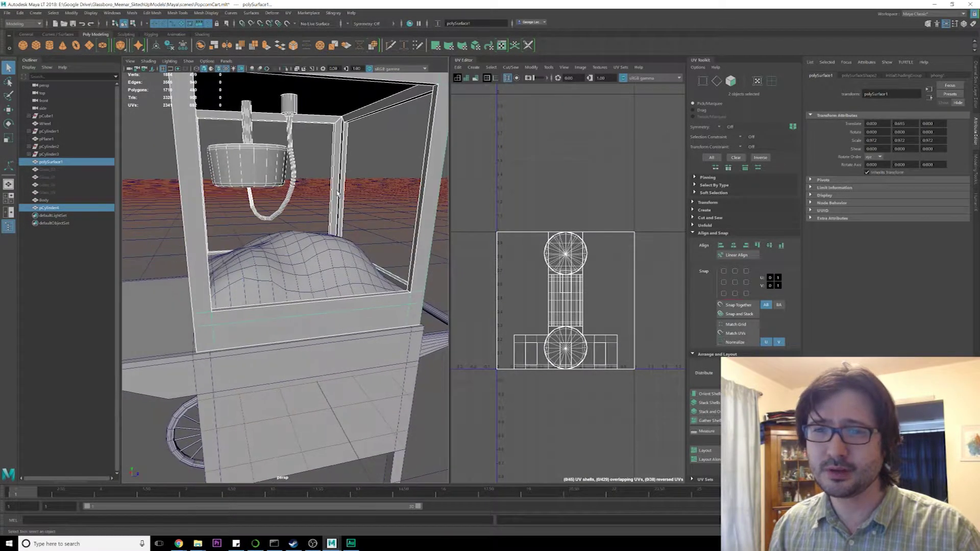
Rename the popcorn mound object as Popcorn.
{"action": "left_click", "coordinate": [311, 250]}
{"action": "key", "text": "f"}
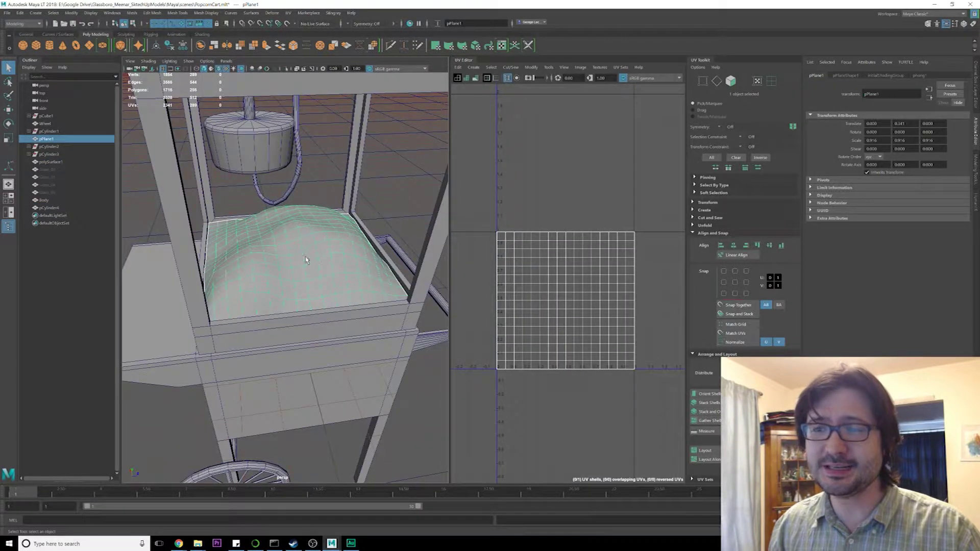
{"action": "left_click_drag", "start_coordinate": [307, 260], "coordinate": [316, 252], "text": "alt"}
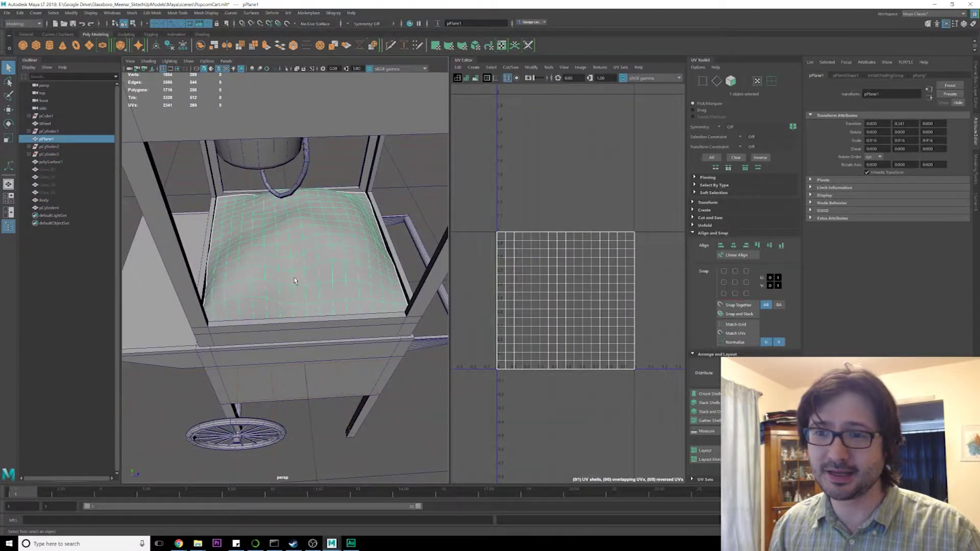
{"action": "left_click_drag", "start_coordinate": [290, 295], "coordinate": [580, 290], "text": "alt"}
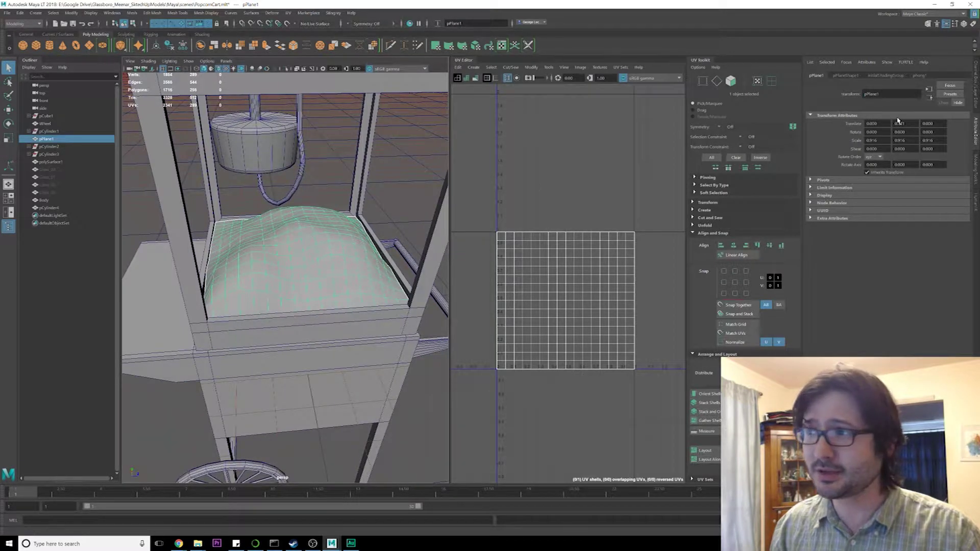
{"action": "left_click_drag", "start_coordinate": [889, 94], "coordinate": [724, 112]}
{"action": "type", "text": "Pop"}
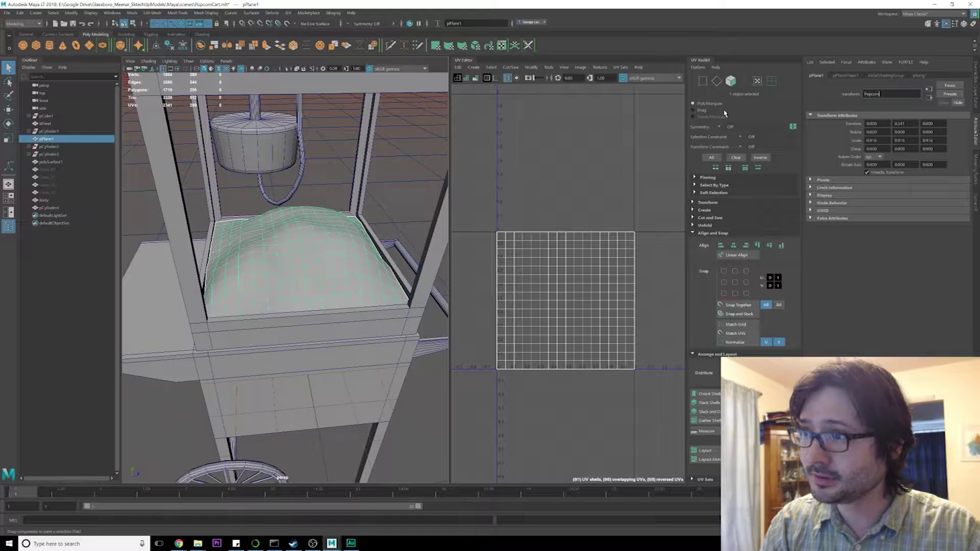
{"action": "type", "text": "corn"}
{"action": "key", "text": "Return"}
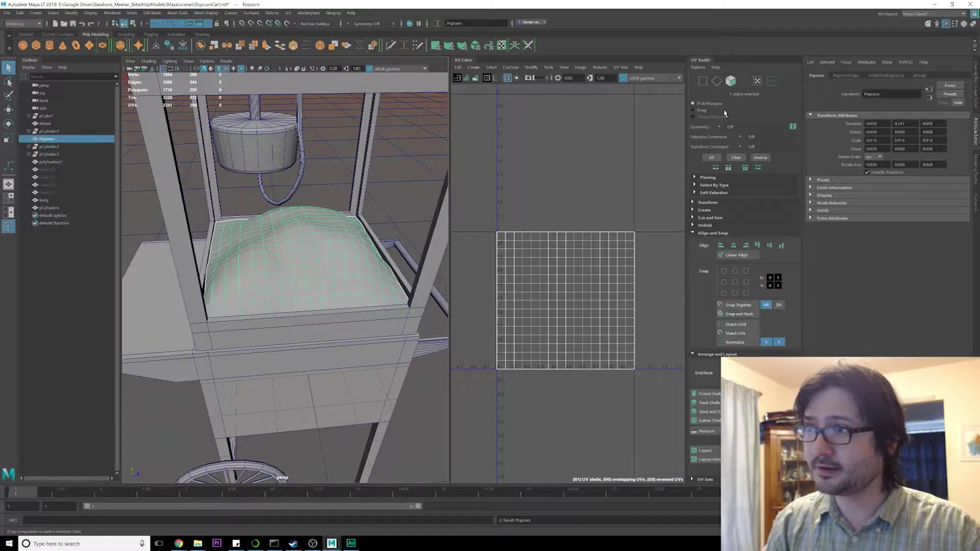
Assign a new Stingray PBS material named Popcorn_M to the popcorn mound and save the scene.
{"action": "right_click", "coordinate": [349, 222]}
{"action": "left_click", "coordinate": [343, 405]}
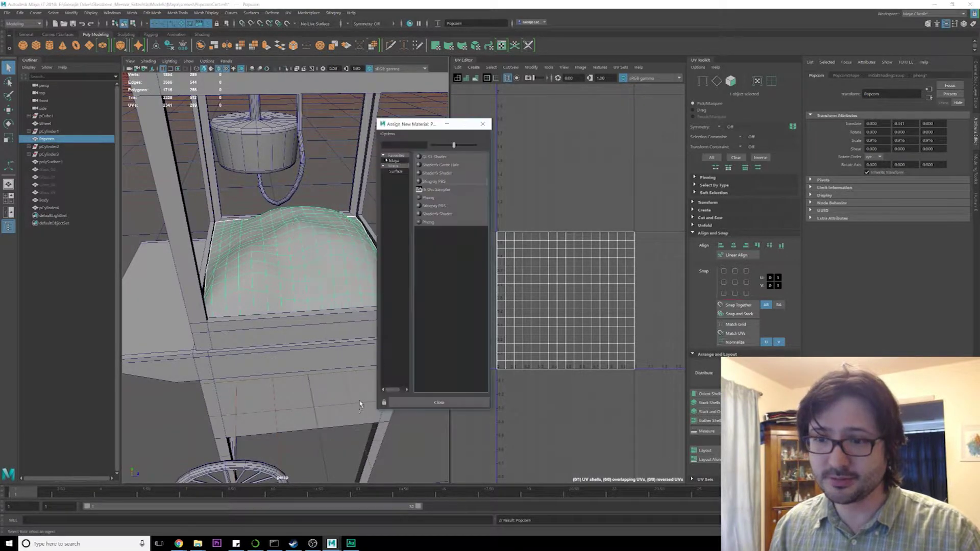
{"action": "left_click", "coordinate": [438, 186]}
{"action": "left_click_drag", "start_coordinate": [905, 94], "coordinate": [720, 92]}
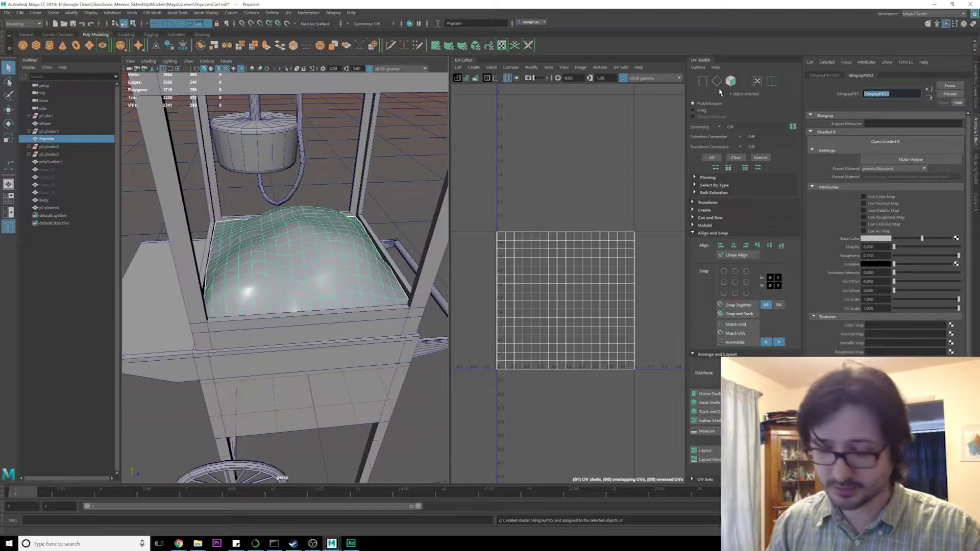
{"action": "type", "text": "PopCorn"}
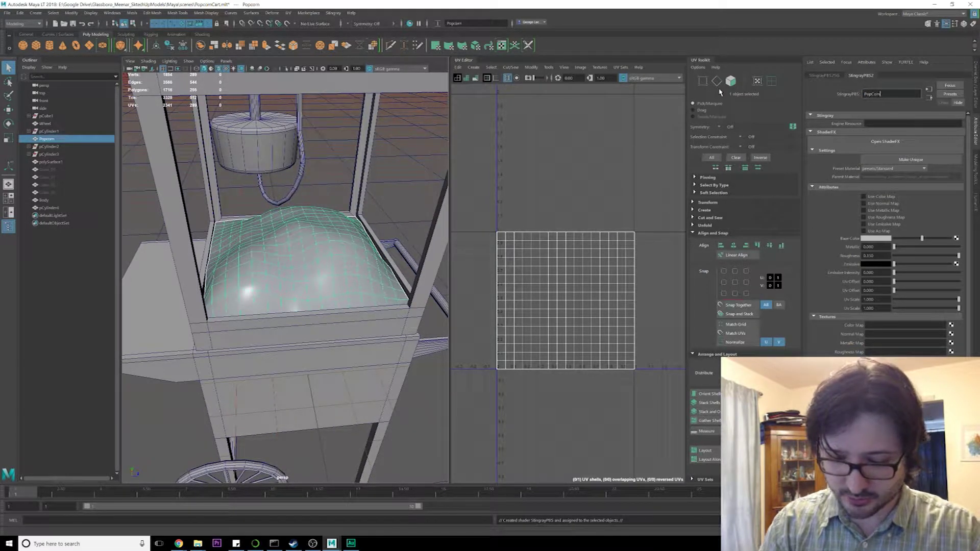
{"action": "type", "text": "_M"}
{"action": "key", "text": "Return"}
{"action": "key", "text": "ctrl+s"}
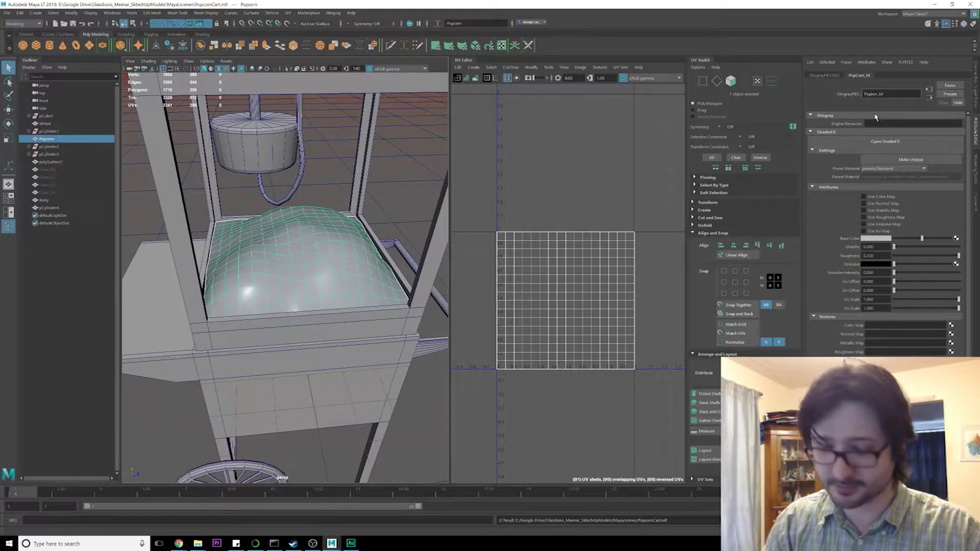
Enable the colour, normal and metallic maps on the popcorn material, and hide the popcorn mound.
{"action": "left_click", "coordinate": [889, 196]}
{"action": "left_click", "coordinate": [889, 203]}
{"action": "left_click", "coordinate": [889, 211]}
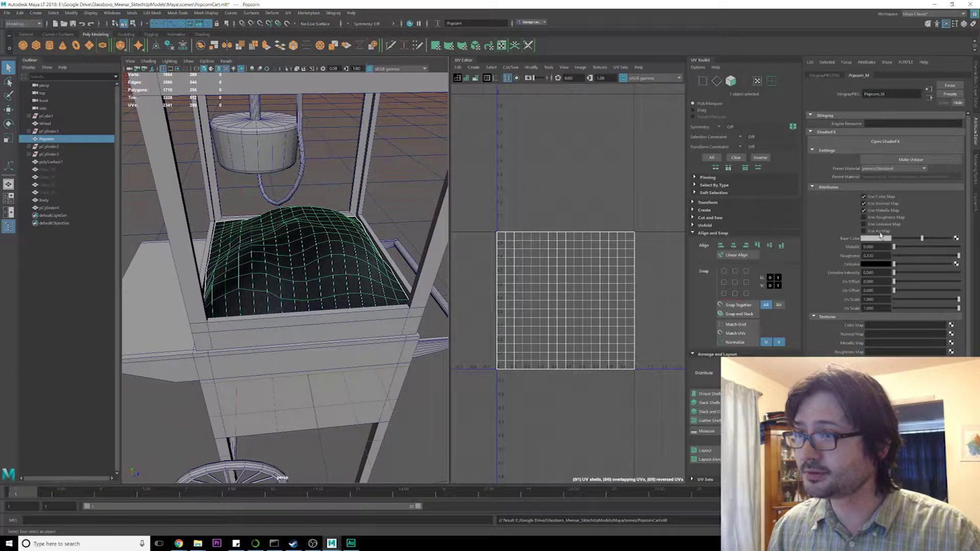
{"action": "left_click", "coordinate": [327, 194]}
{"action": "left_click", "coordinate": [322, 241]}
{"action": "key", "text": "ctrl+h"}
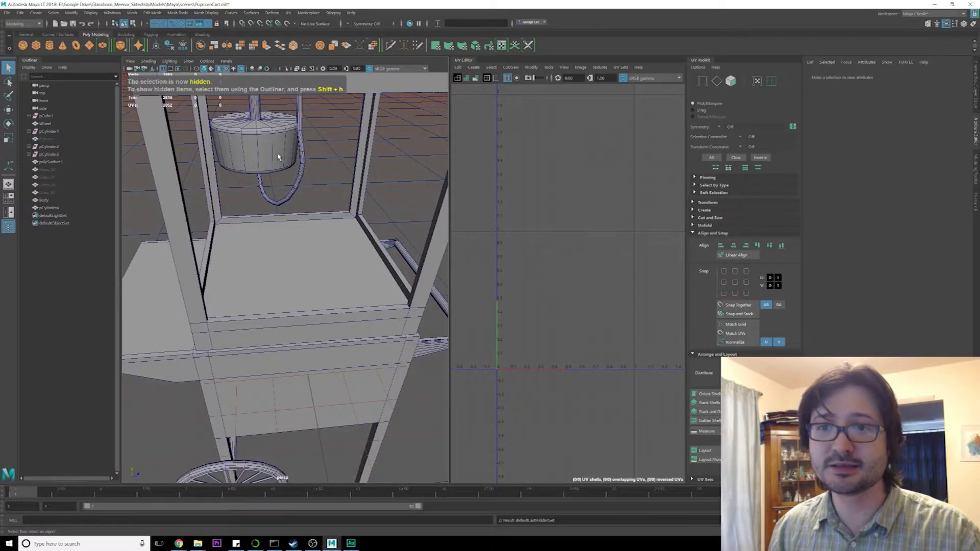
Examine the kettle, the cart body and the wheel assembly by selecting the remaining parts in turn.
{"action": "left_click", "coordinate": [279, 153]}
{"action": "scroll", "coordinate": [286, 165], "scroll_direction": "down", "scroll_amount": 4}
{"action": "left_click_drag", "start_coordinate": [306, 444], "coordinate": [336, 383], "text": "alt"}
{"action": "left_click", "coordinate": [335, 383]}
{"action": "middle_click_drag", "start_coordinate": [335, 382], "coordinate": [329, 278], "text": "alt"}
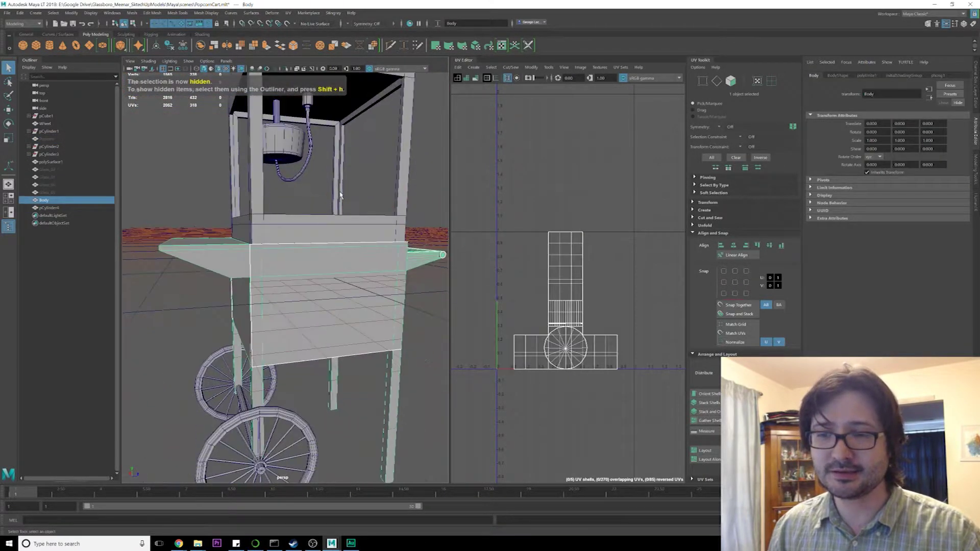
{"action": "scroll", "coordinate": [329, 278], "scroll_direction": "down", "scroll_amount": 4}
{"action": "left_click_drag", "start_coordinate": [330, 278], "coordinate": [352, 301], "text": "alt"}
{"action": "left_click", "coordinate": [295, 367]}
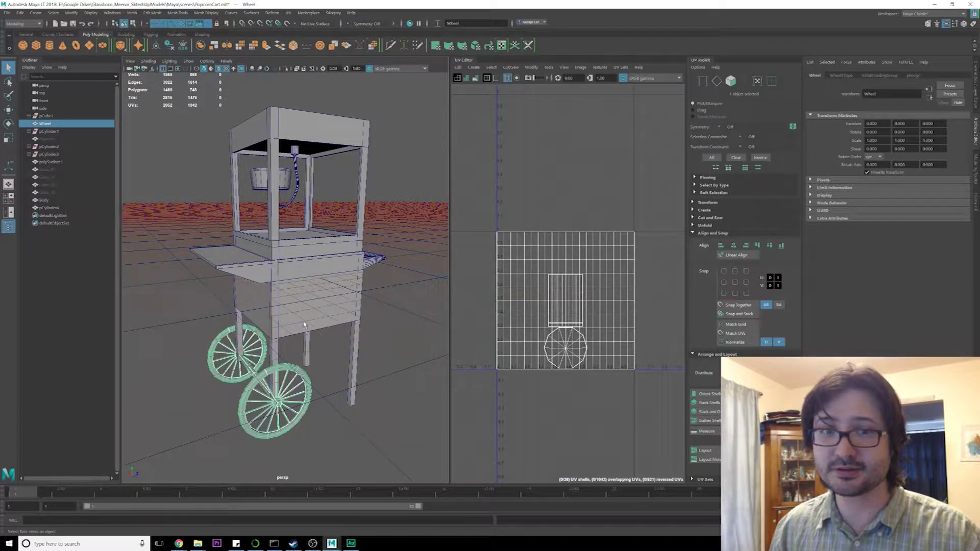
{"action": "left_click", "coordinate": [298, 303]}
{"action": "left_click_drag", "start_coordinate": [298, 303], "coordinate": [291, 308], "text": "alt"}
{"action": "left_click", "coordinate": [295, 250]}
{"action": "left_click", "coordinate": [294, 291]}
{"action": "left_click", "coordinate": [284, 369], "text": "shift"}
{"action": "left_click_drag", "start_coordinate": [284, 369], "coordinate": [279, 366], "text": "alt"}
{"action": "left_click", "coordinate": [293, 322]}
Center the pivot of the wheel and axle assembly.
{"action": "left_click", "coordinate": [284, 370]}
{"action": "key", "text": "e"}
{"action": "left_click_drag", "start_coordinate": [282, 370], "coordinate": [378, 334], "text": "alt"}
{"action": "scroll", "coordinate": [245, 324], "scroll_direction": "up", "scroll_amount": 5}
{"action": "scroll", "coordinate": [279, 343], "scroll_direction": "up", "scroll_amount": 5}
{"action": "key", "text": "w"}
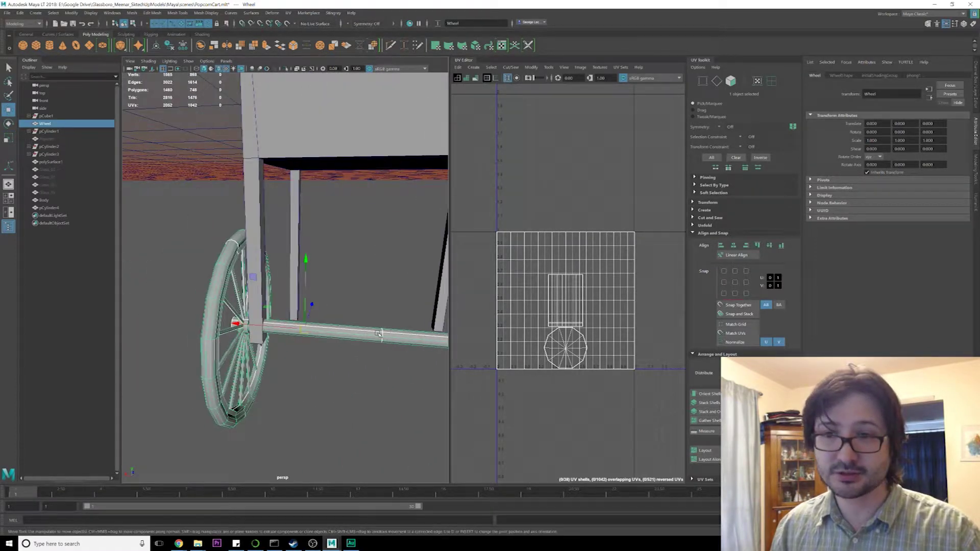
{"action": "left_click_drag", "start_coordinate": [385, 345], "coordinate": [339, 367], "text": "alt"}
{"action": "key", "text": "space"}
{"action": "left_click", "coordinate": [306, 339]}
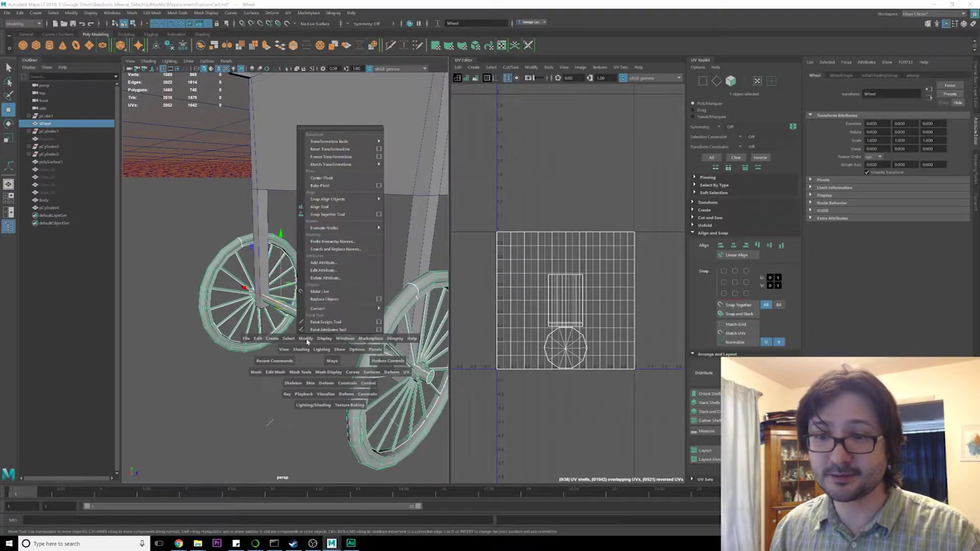
{"action": "left_click", "coordinate": [329, 178]}
{"action": "left_click_drag", "start_coordinate": [347, 298], "coordinate": [268, 393], "text": "alt"}
{"action": "key", "text": "e"}
{"action": "scroll", "coordinate": [263, 396], "scroll_direction": "down", "scroll_amount": 5}
{"action": "key", "text": "q"}
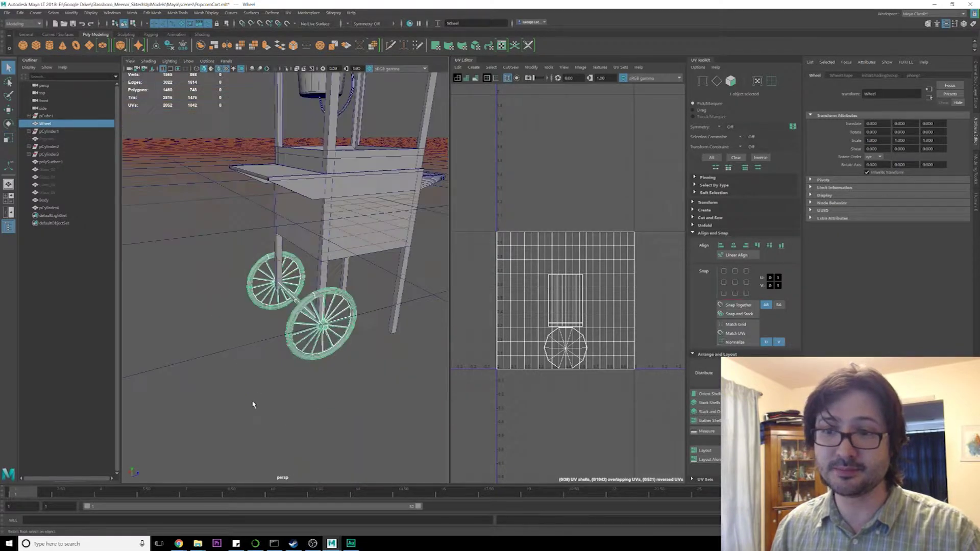
{"action": "left_click", "coordinate": [253, 403]}
{"action": "middle_click_drag", "start_coordinate": [337, 325], "coordinate": [317, 345], "text": "alt"}
{"action": "left_click", "coordinate": [310, 352]}
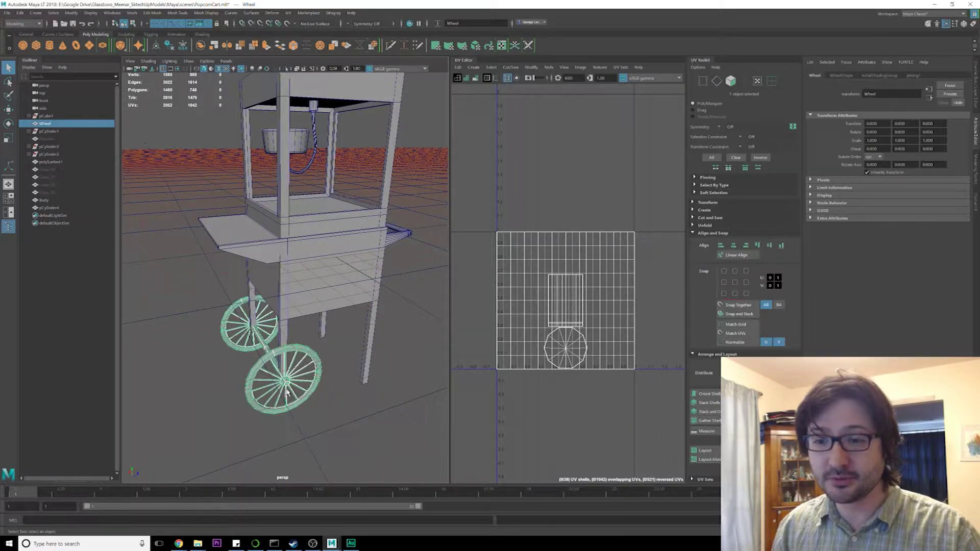
{"action": "left_click_drag", "start_coordinate": [312, 389], "coordinate": [320, 378], "text": "alt"}
{"action": "left_click_drag", "start_coordinate": [342, 286], "coordinate": [335, 296], "text": "alt"}
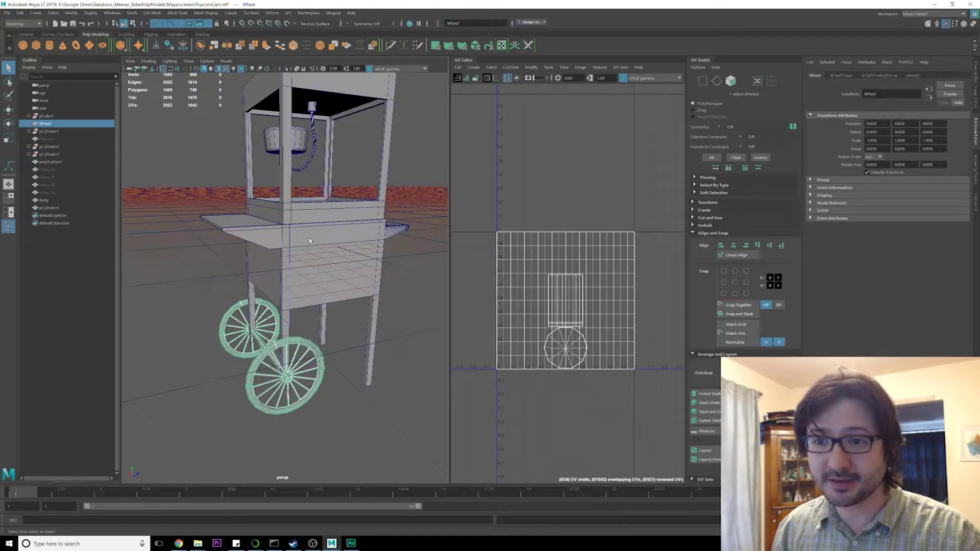
Combine the cart's upper cabinet frame and the kettle assembly into one mesh.
{"action": "left_click", "coordinate": [314, 207]}
{"action": "middle_click_drag", "start_coordinate": [321, 186], "coordinate": [322, 235], "text": "alt"}
{"action": "left_click", "coordinate": [315, 207], "text": "shift"}
{"action": "left_click_drag", "start_coordinate": [329, 232], "coordinate": [323, 230], "text": "alt"}
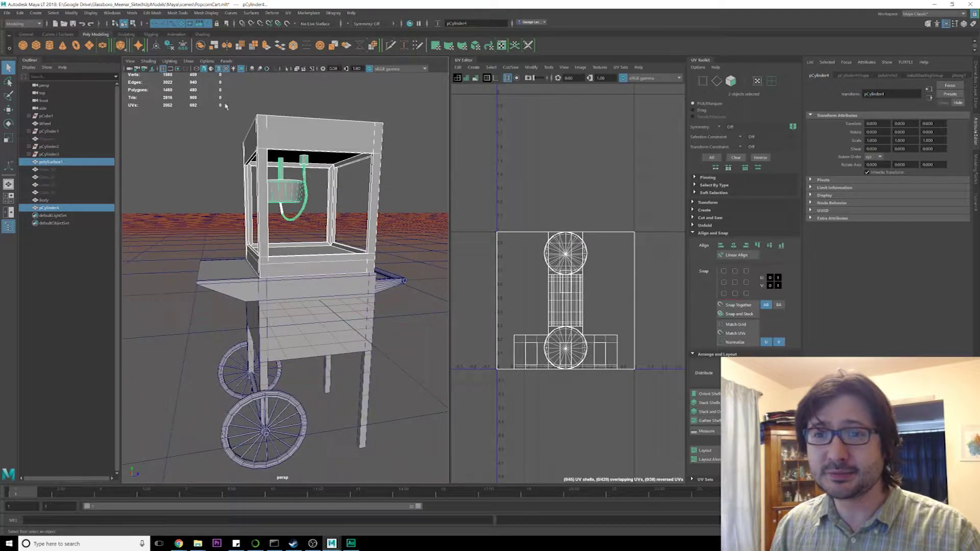
{"action": "left_click", "coordinate": [201, 45]}
{"action": "left_click_drag", "start_coordinate": [286, 312], "coordinate": [297, 330], "text": "alt"}
Examine how the cart is divided by selecting the body, the wheels and the upper cabinet in turn.
{"action": "left_click", "coordinate": [299, 364]}
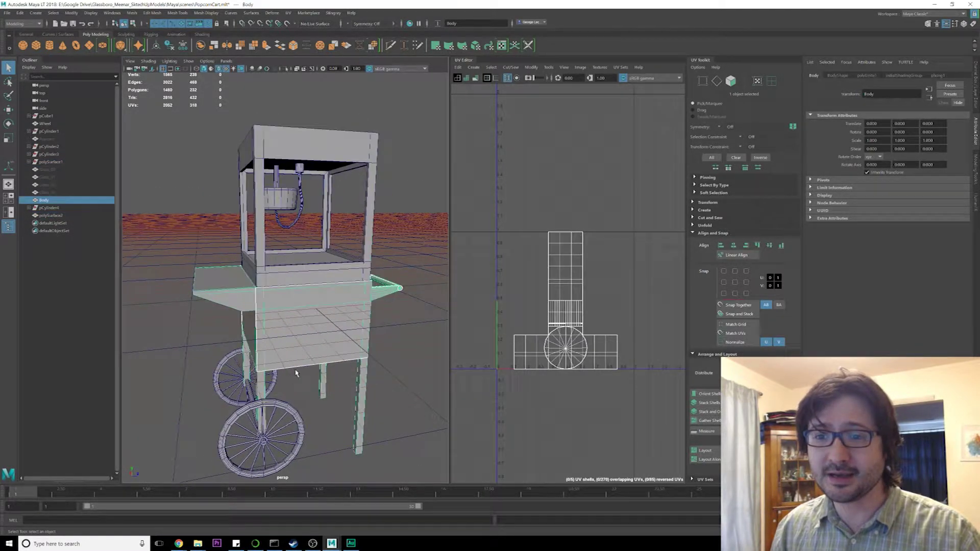
{"action": "left_click", "coordinate": [291, 407]}
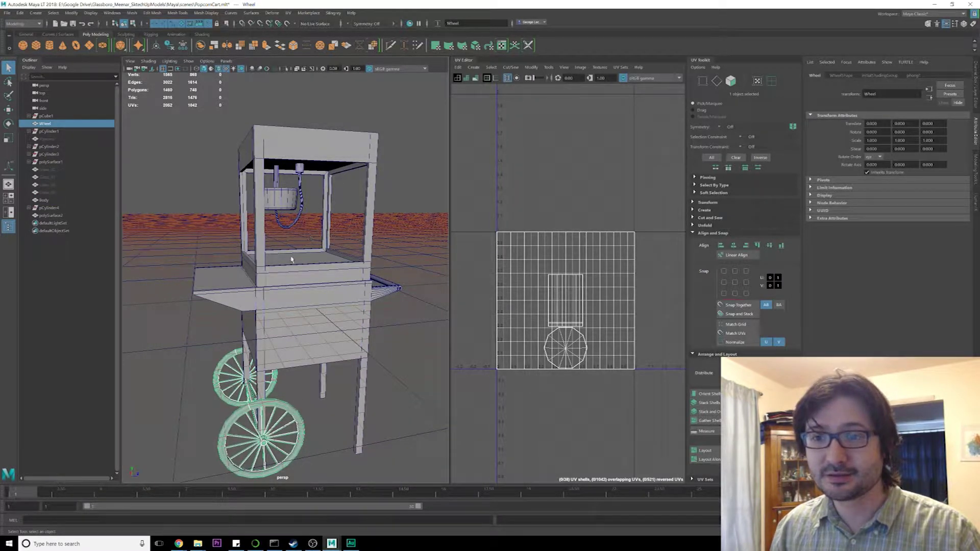
{"action": "left_click", "coordinate": [391, 306]}
{"action": "left_click", "coordinate": [343, 308]}
{"action": "left_click_drag", "start_coordinate": [334, 306], "coordinate": [321, 290], "text": "alt"}
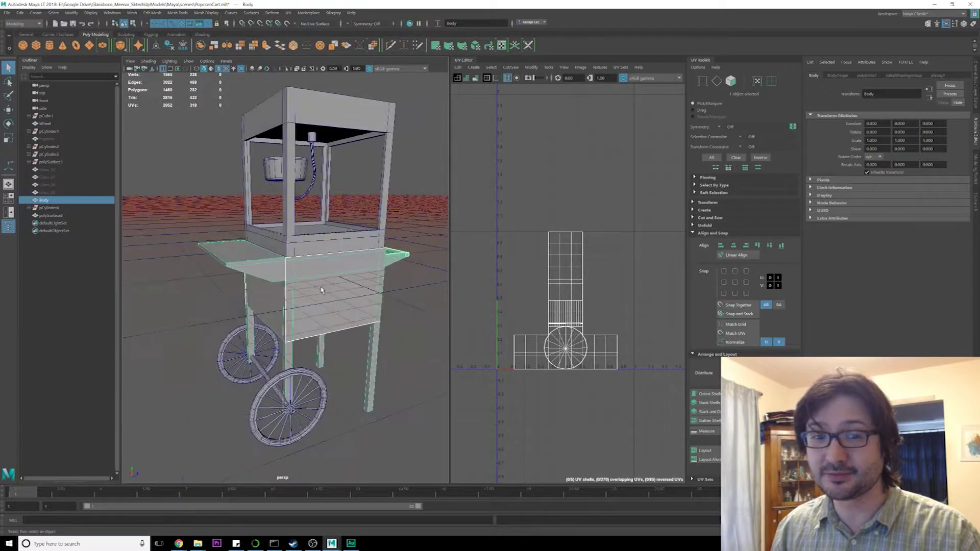
{"action": "left_click", "coordinate": [306, 240]}
{"action": "left_click", "coordinate": [314, 271]}
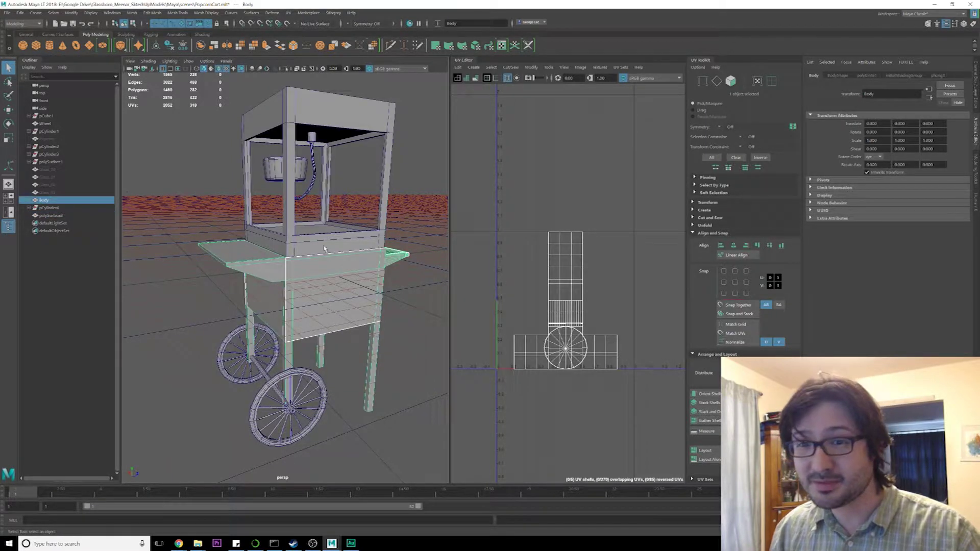
Rename the combined upper cabinet and kettle mesh as BodyTop.
{"action": "left_click", "coordinate": [324, 249]}
{"action": "double_click", "coordinate": [57, 216]}
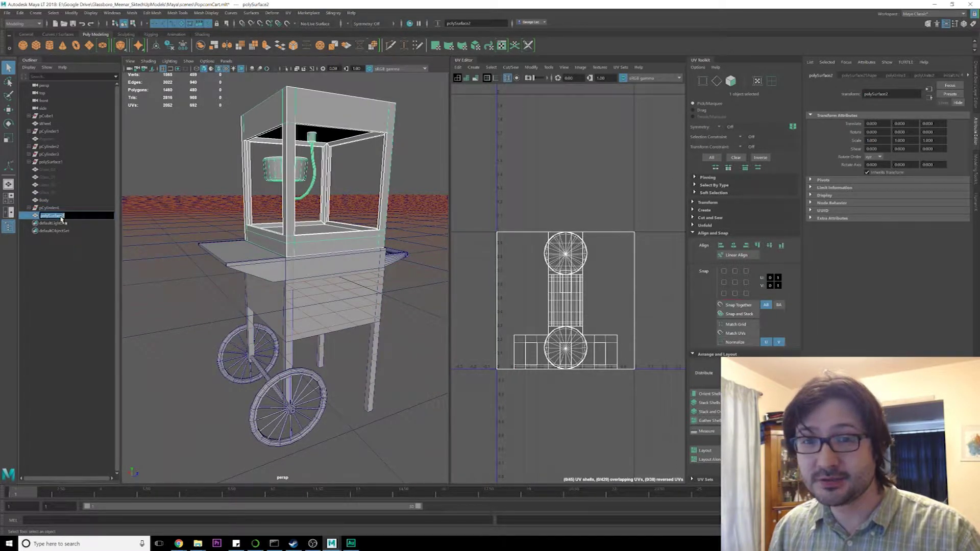
{"action": "type", "text": "t"}
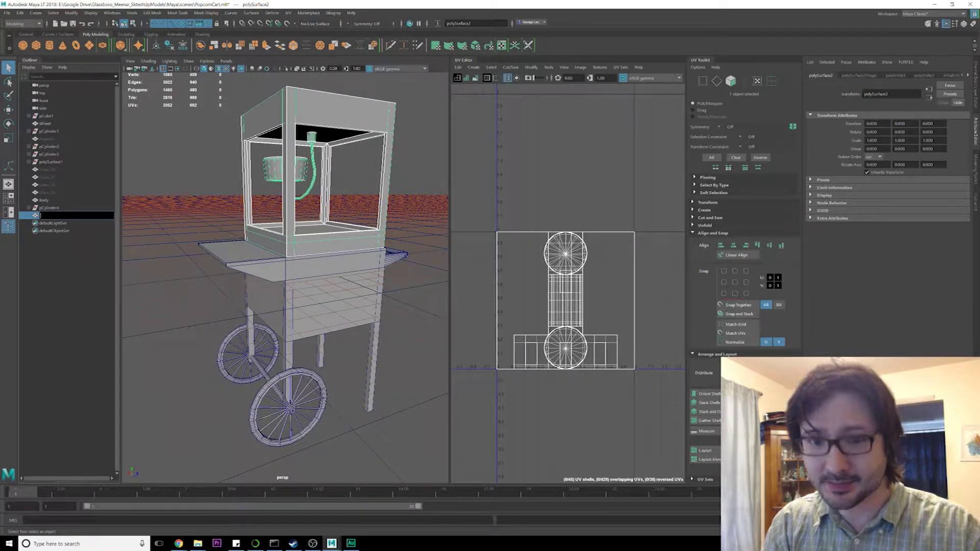
{"action": "type", "text": "odyTo"}
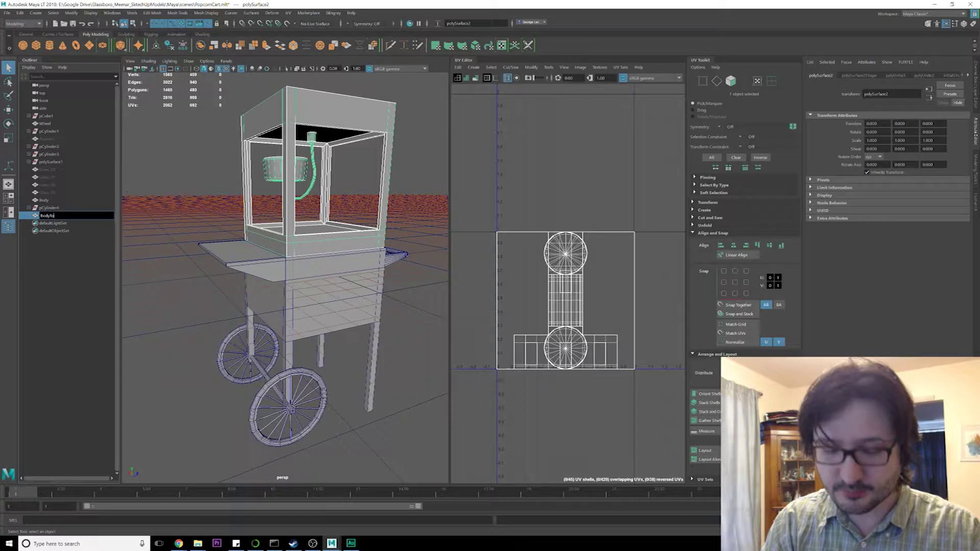
{"action": "type", "text": "p"}
{"action": "key", "text": "Return"}
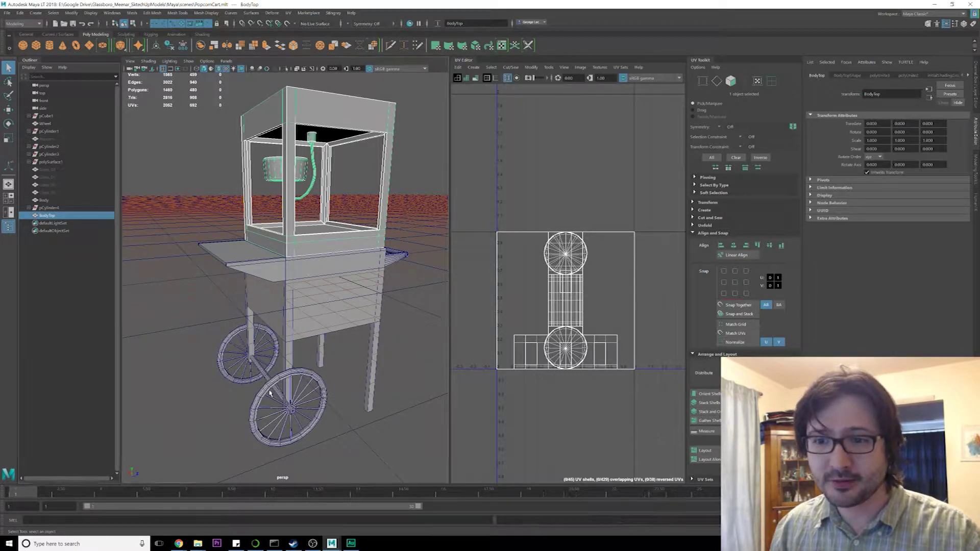
Rename the wheel and axle assembly as Wheels and save the scene.
{"action": "left_click", "coordinate": [273, 413]}
{"action": "double_click", "coordinate": [46, 124]}
{"action": "left_click", "coordinate": [52, 124]}
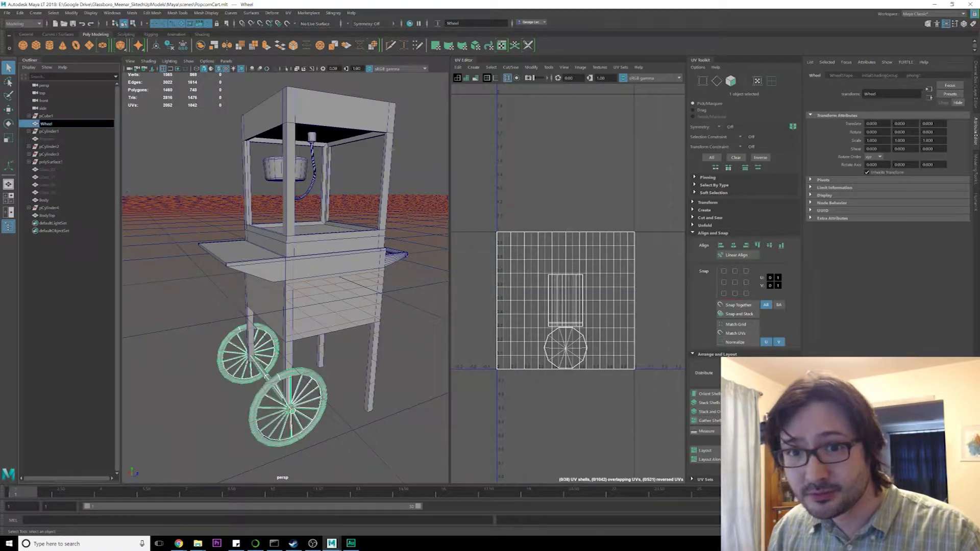
{"action": "type", "text": "s"}
{"action": "key", "text": "Return"}
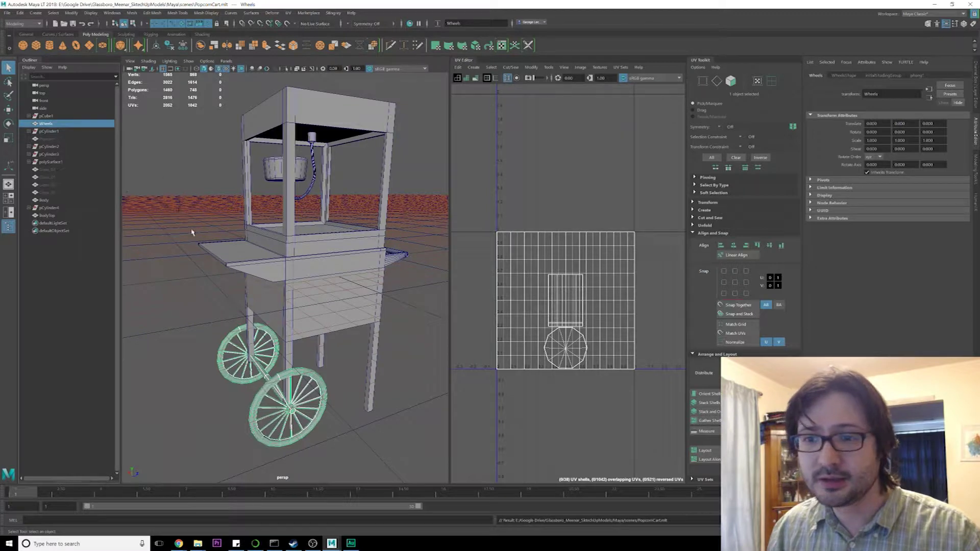
Try to clear the leftover pCylinder4 group by deleting its construction history.
{"action": "left_click", "coordinate": [357, 475]}
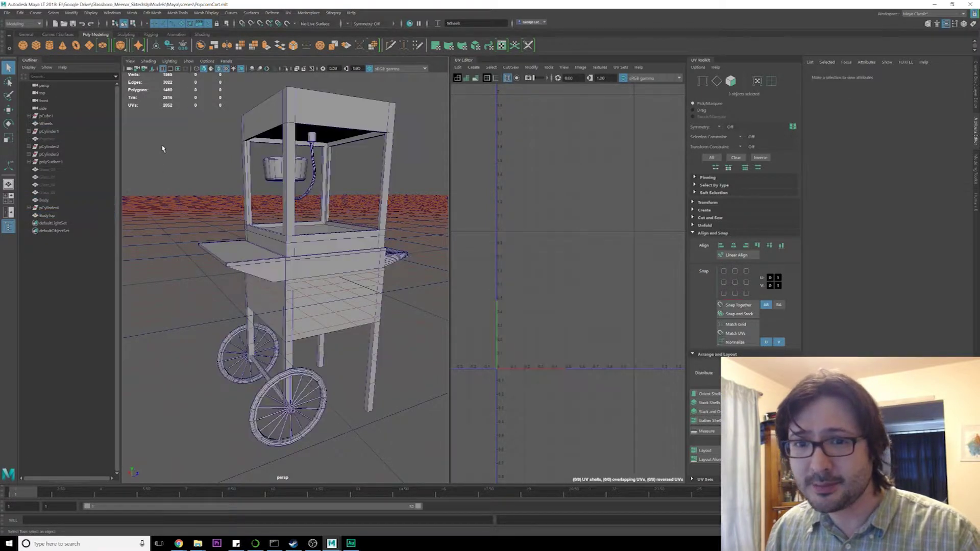
{"action": "left_click", "coordinate": [51, 208]}
{"action": "left_click", "coordinate": [20, 13]}
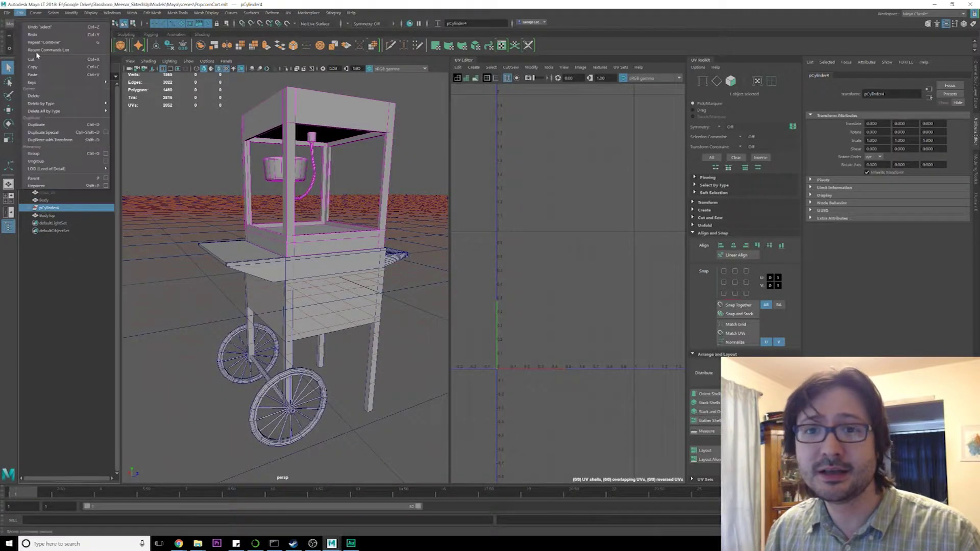
{"action": "mouse_move", "coordinate": [48, 104]}
{"action": "left_click", "coordinate": [121, 111]}
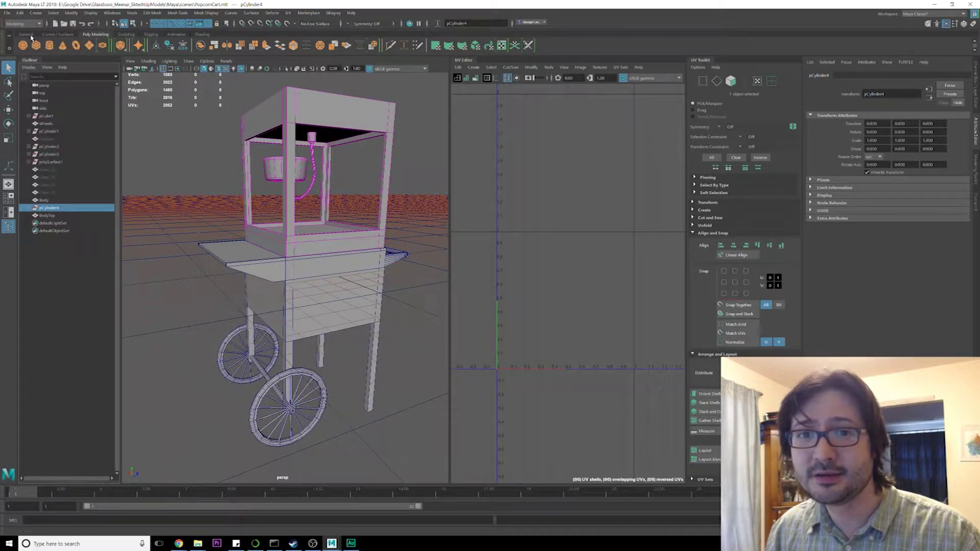
Inspect the contents of the pCylinder4 group, try deleting the group, and undo the deletion.
{"action": "left_click", "coordinate": [47, 201]}
{"action": "left_click", "coordinate": [48, 208]}
{"action": "left_click", "coordinate": [29, 208]}
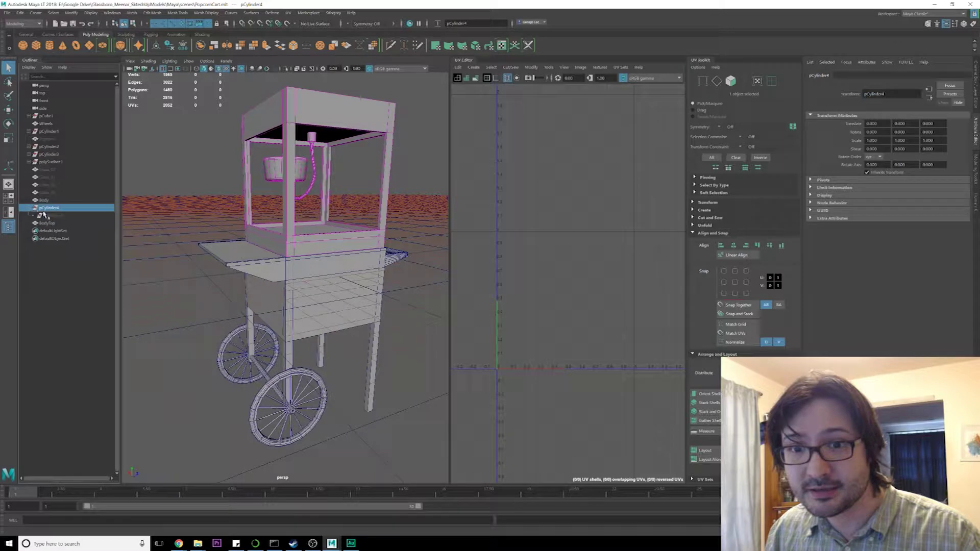
{"action": "left_click", "coordinate": [47, 215]}
{"action": "left_click", "coordinate": [49, 209]}
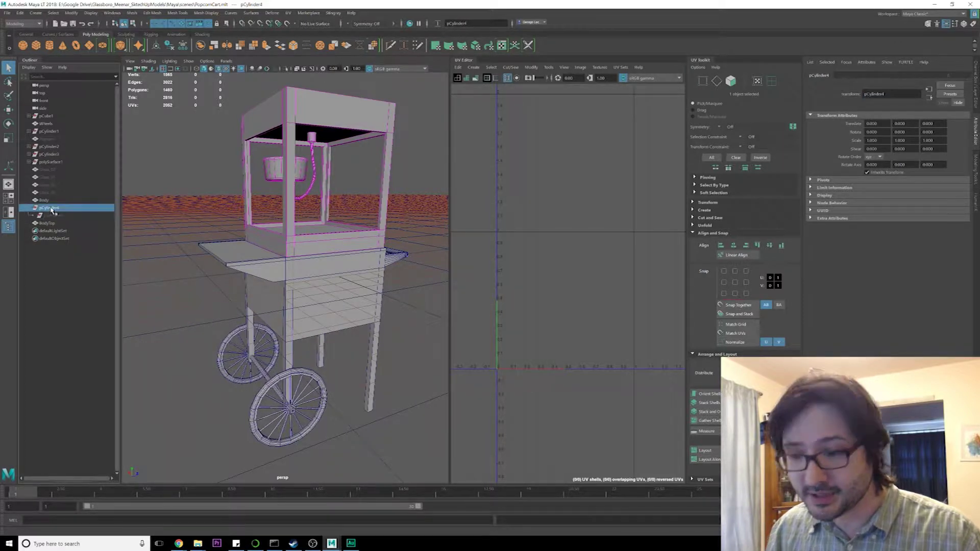
{"action": "key", "text": "Delete"}
{"action": "key", "text": "ctrl+z"}
{"action": "left_click", "coordinate": [48, 200]}
{"action": "left_click", "coordinate": [49, 207]}
{"action": "left_click", "coordinate": [29, 208]}
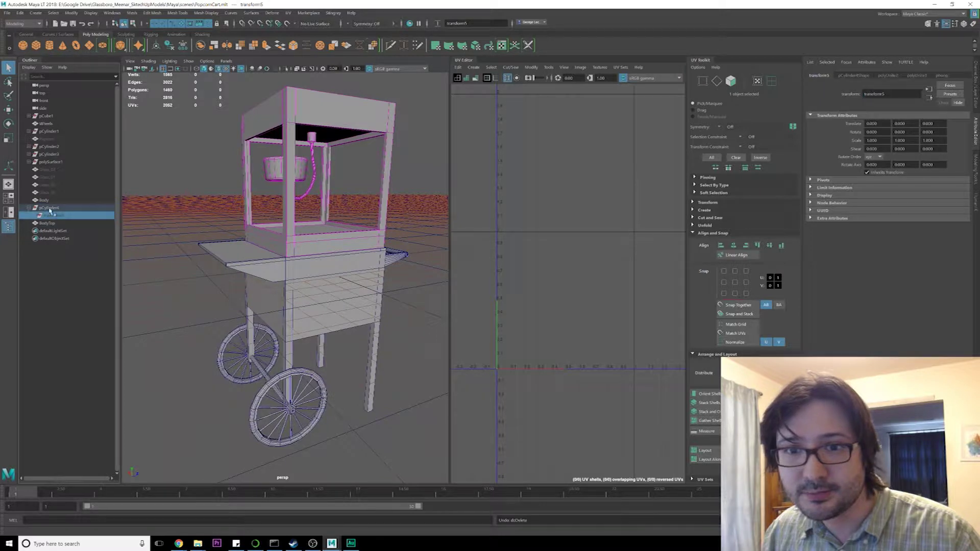
Delete the construction history of all objects in the scene to clear the leftover groups.
{"action": "left_click", "coordinate": [20, 13]}
{"action": "mouse_move", "coordinate": [56, 111]}
{"action": "left_click", "coordinate": [127, 115]}
Select the popcorn mound and the glass panes and show all hidden objects.
{"action": "left_click", "coordinate": [64, 156]}
{"action": "left_click", "coordinate": [58, 169]}
{"action": "left_click_drag", "start_coordinate": [57, 124], "coordinate": [59, 155]}
{"action": "left_click", "coordinate": [86, 14]}
{"action": "mouse_move", "coordinate": [100, 61]}
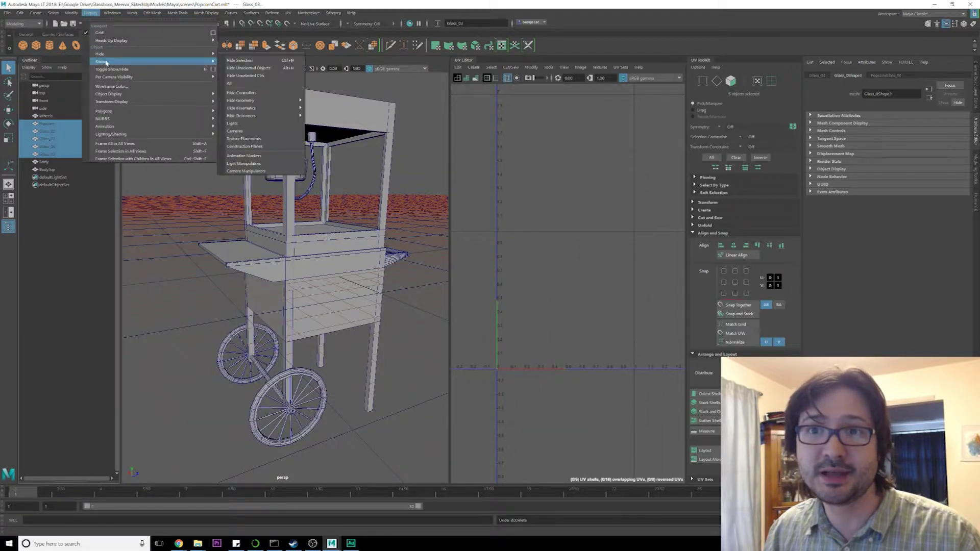
{"action": "left_click", "coordinate": [240, 93]}
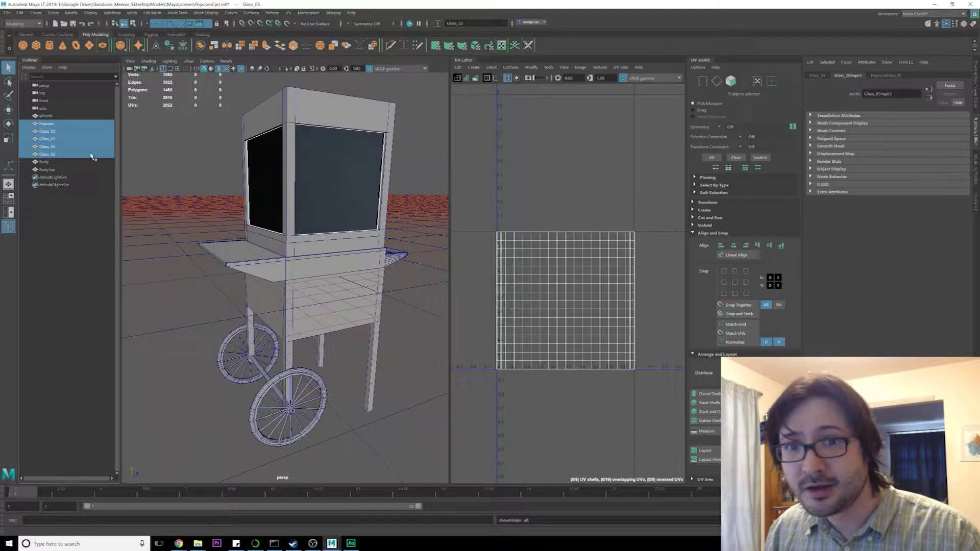
Group all cart parts from Wheels through BodyTop, name the group PopcornPopper and save the scene.
{"action": "left_click", "coordinate": [62, 124]}
{"action": "left_click", "coordinate": [46, 116]}
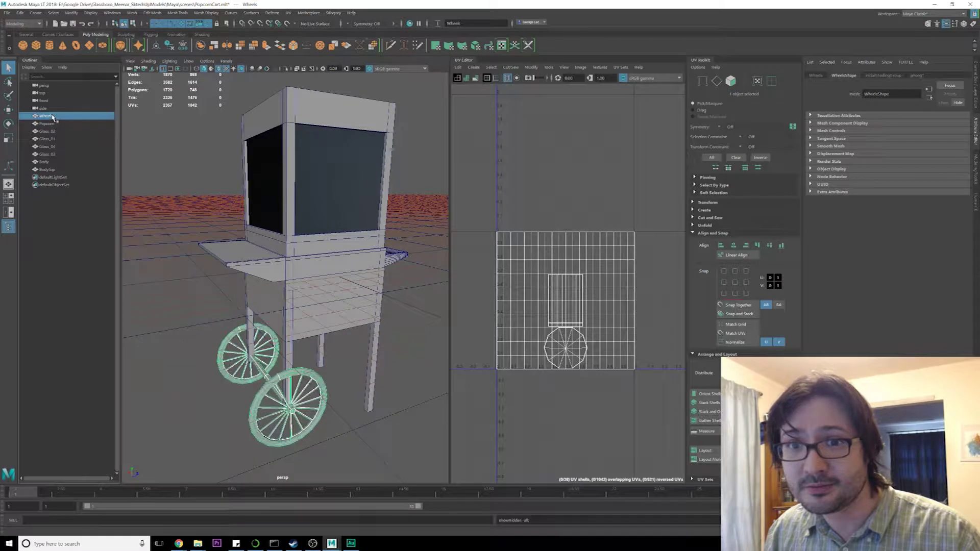
{"action": "left_click", "coordinate": [47, 169], "text": "shift"}
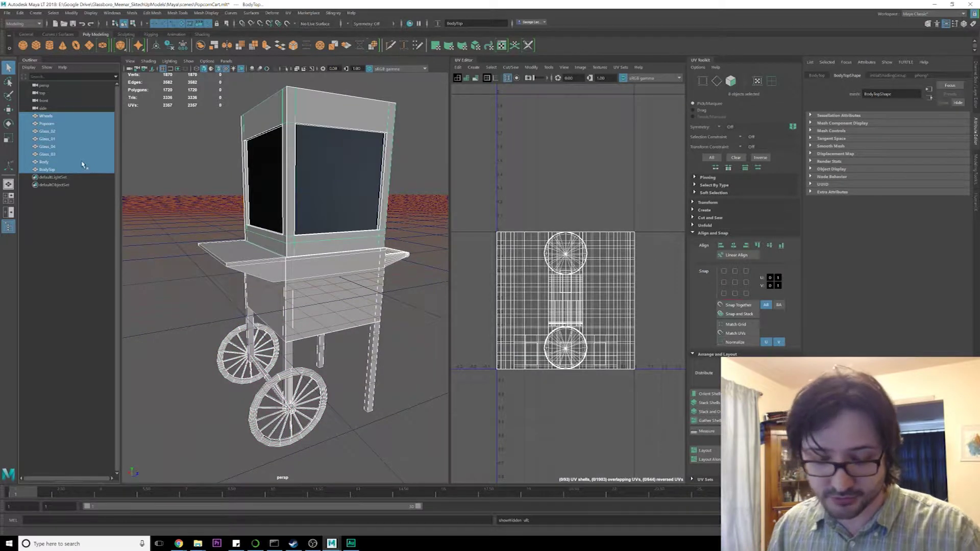
{"action": "key", "text": "ctrl+g"}
{"action": "double_click", "coordinate": [47, 116]}
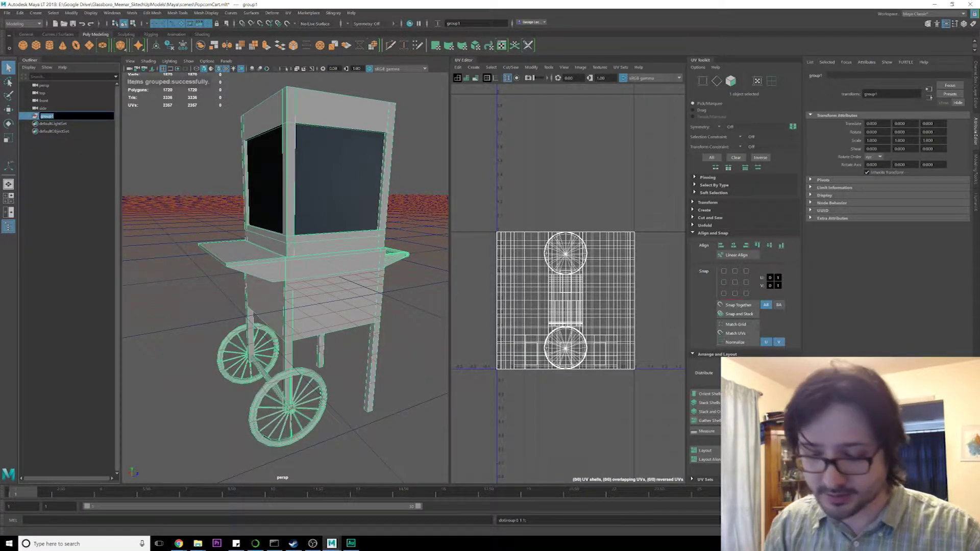
{"action": "type", "text": "PopcornPopper"}
{"action": "key", "text": "Return"}
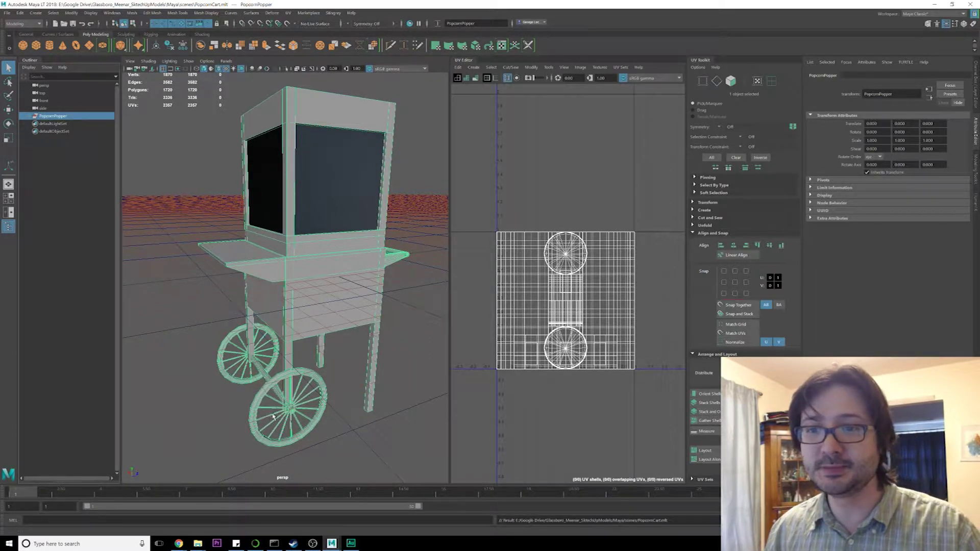
Assign a new Stingray PBS material named PopcornWheels_M to the wheels and enable its colour, normal and metallic maps.
{"action": "left_click", "coordinate": [300, 377]}
{"action": "right_click_drag", "start_coordinate": [302, 368], "coordinate": [305, 511]}
{"action": "left_click", "coordinate": [440, 182]}
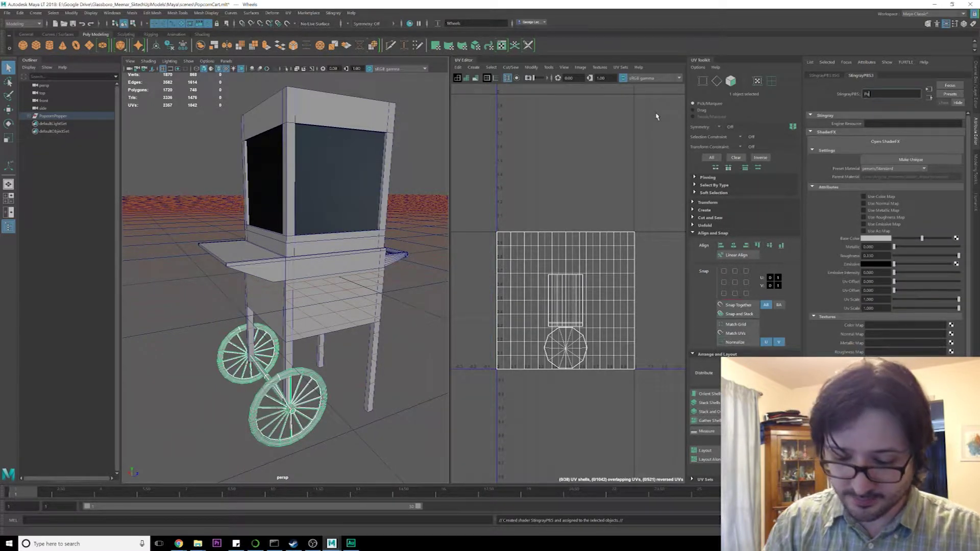
{"action": "type", "text": "PopcornWheels_M"}
{"action": "key", "text": "Return"}
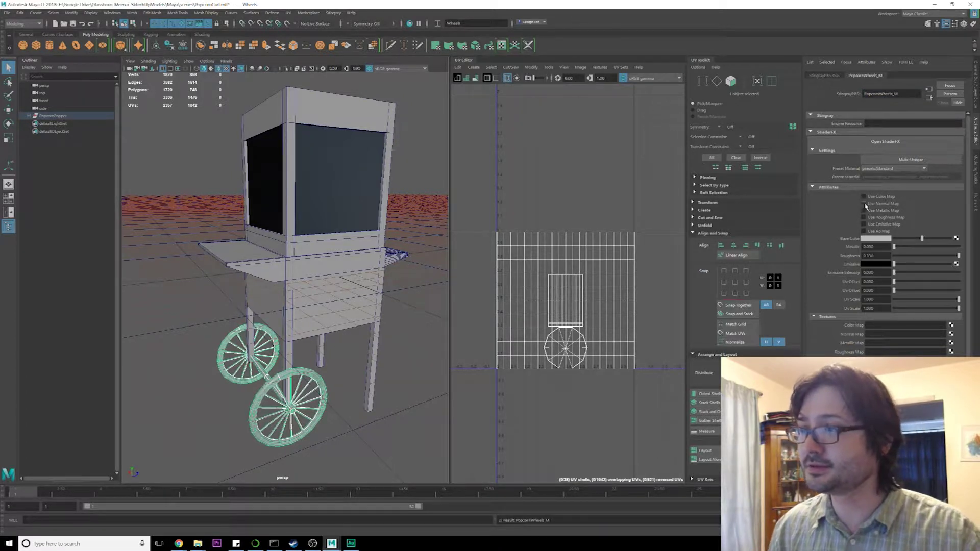
{"action": "left_click", "coordinate": [864, 204]}
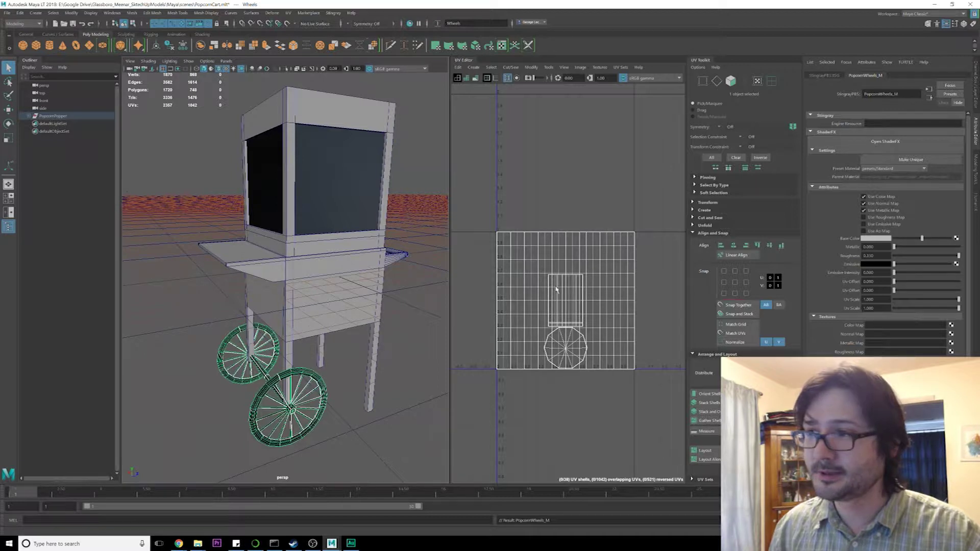
Assign a new Stingray PBS material named PopcornBody_M to the lower cart body and save the scene.
{"action": "left_click", "coordinate": [272, 325]}
{"action": "scroll", "coordinate": [339, 277], "scroll_direction": "up", "scroll_amount": 1}
{"action": "right_click_drag", "start_coordinate": [339, 277], "coordinate": [341, 461]}
{"action": "left_click", "coordinate": [439, 181]}
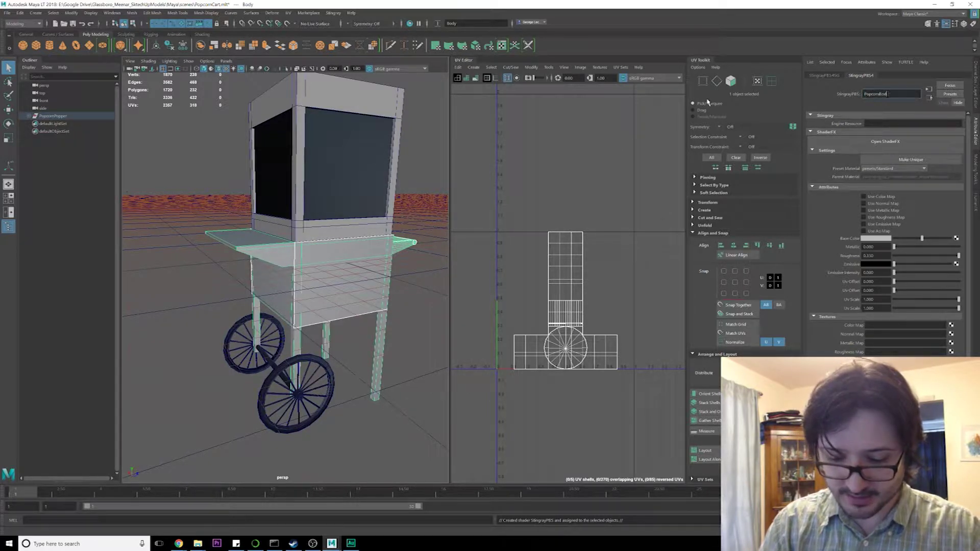
{"action": "key", "text": "Return"}
{"action": "key", "text": "ctrl+s"}
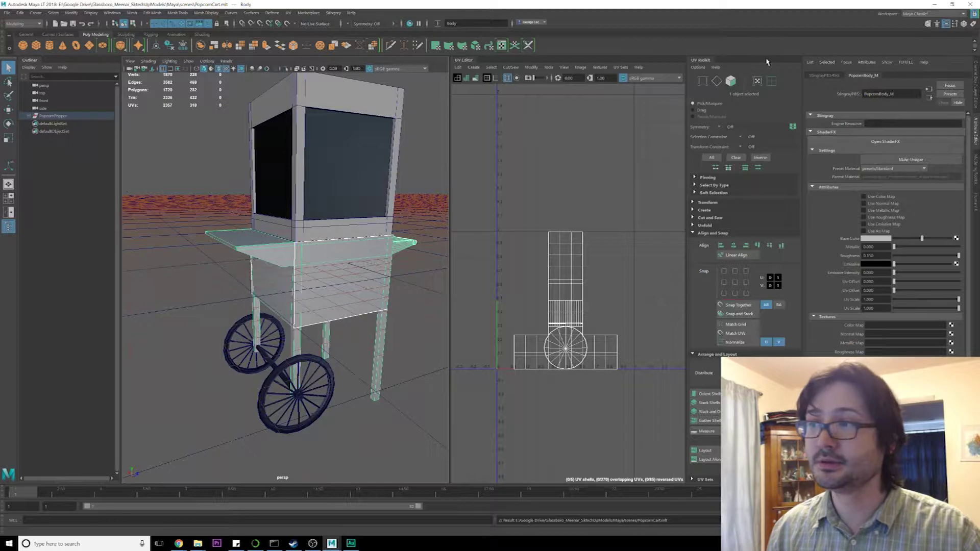
Enable the colour, normal and metallic maps on the lower body's material and deselect the body.
{"action": "left_click", "coordinate": [884, 197]}
{"action": "left_click", "coordinate": [882, 204]}
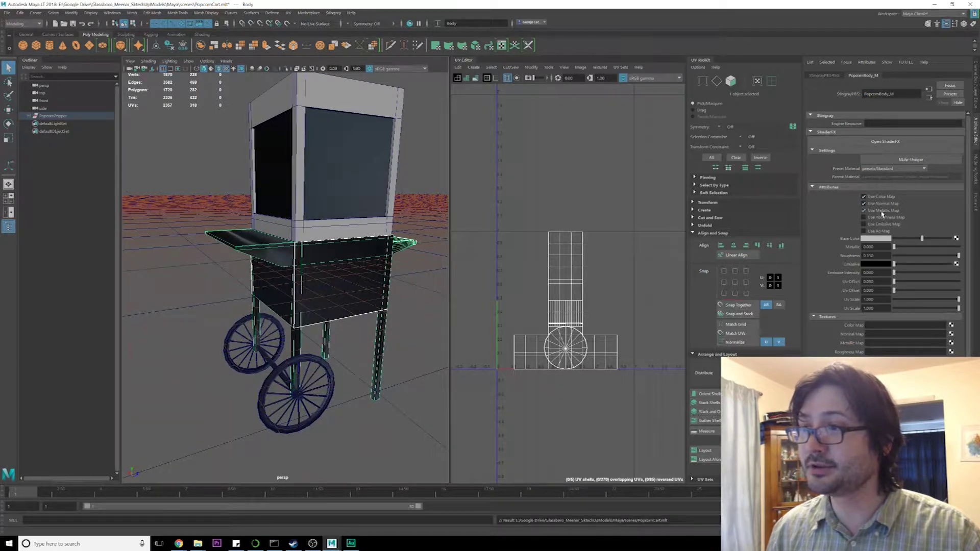
{"action": "left_click", "coordinate": [420, 230]}
Assign a new Stingray PBS material named PopcornBodyTop_M to the upper cabinet and save the scene.
{"action": "left_click_drag", "start_coordinate": [331, 242], "coordinate": [358, 309], "text": "alt"}
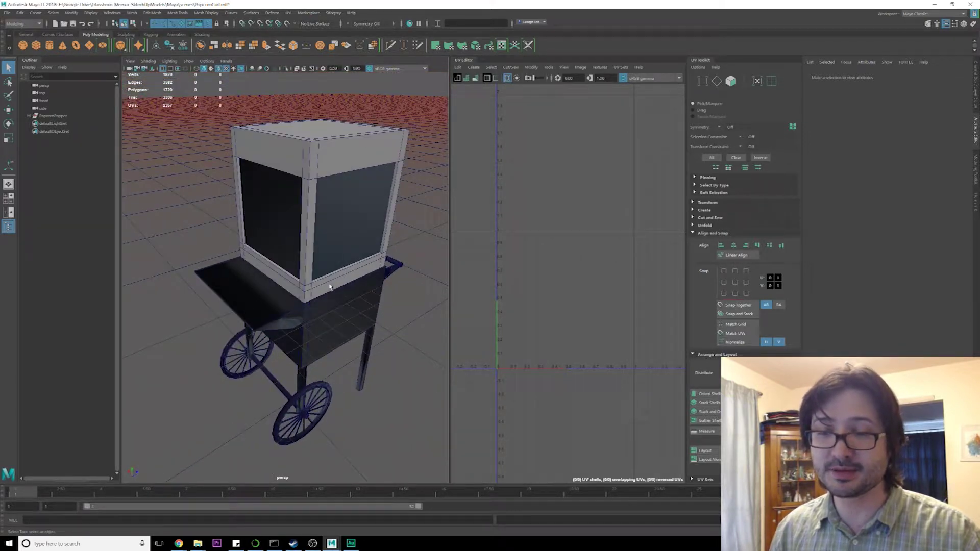
{"action": "left_click", "coordinate": [378, 264]}
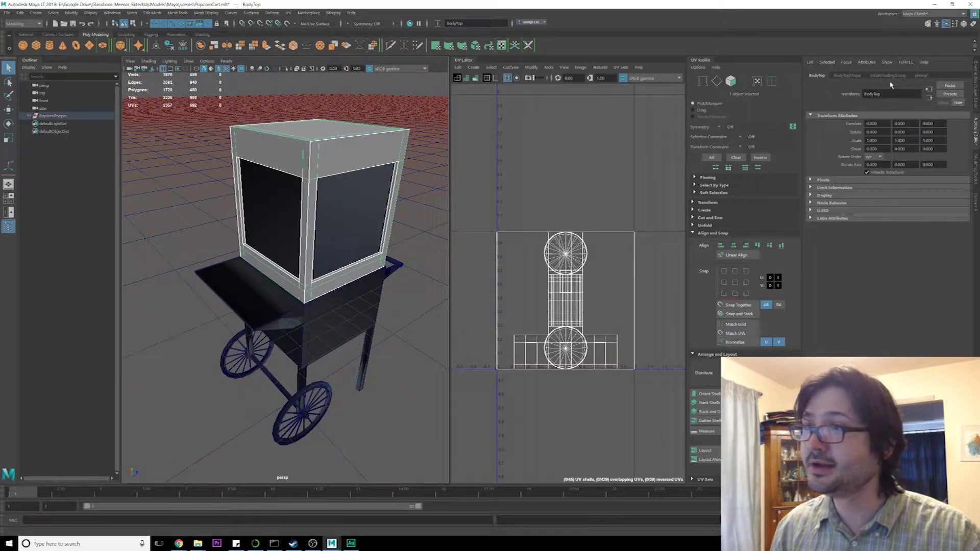
{"action": "right_click_drag", "start_coordinate": [331, 156], "coordinate": [341, 311]}
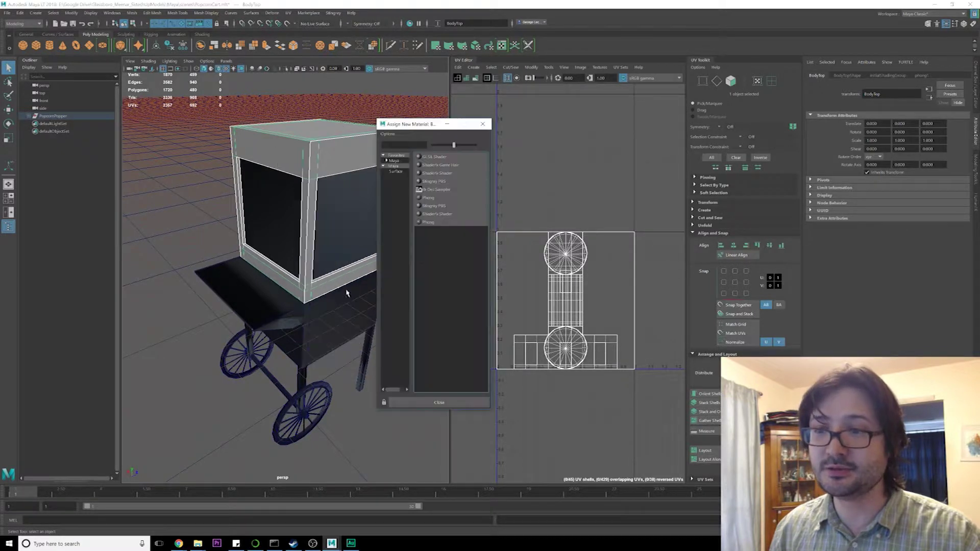
{"action": "left_click", "coordinate": [434, 181]}
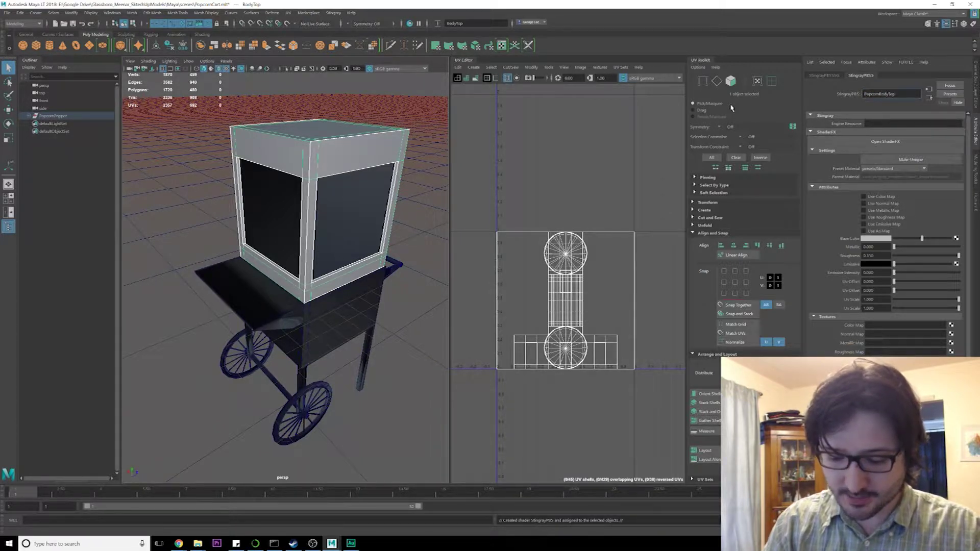
{"action": "key", "text": "Return"}
{"action": "key", "text": "ctrl+s"}
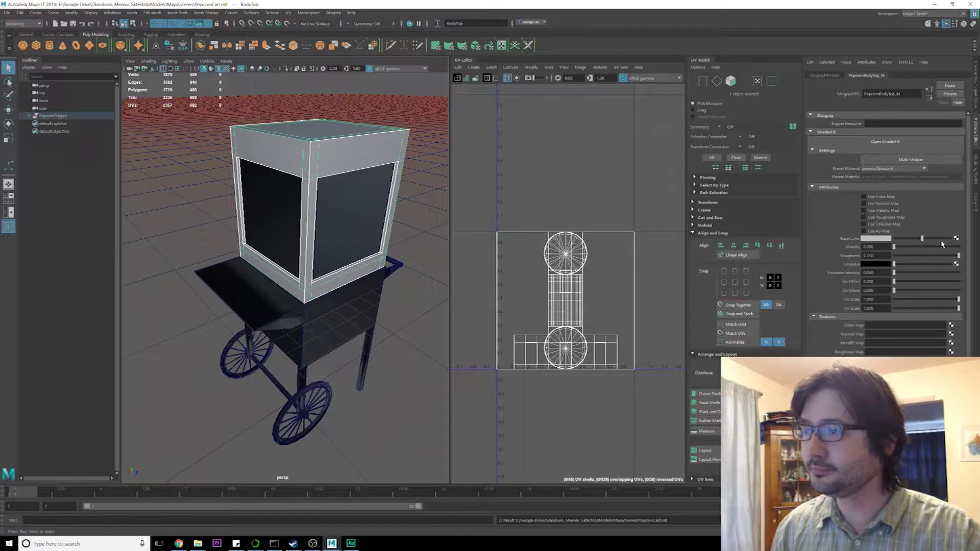
Enable the colour and normal maps on the upper cabinet's material, and select the Glass_04 pane.
{"action": "left_click", "coordinate": [883, 196]}
{"action": "left_click", "coordinate": [889, 203]}
{"action": "left_click", "coordinate": [351, 235]}
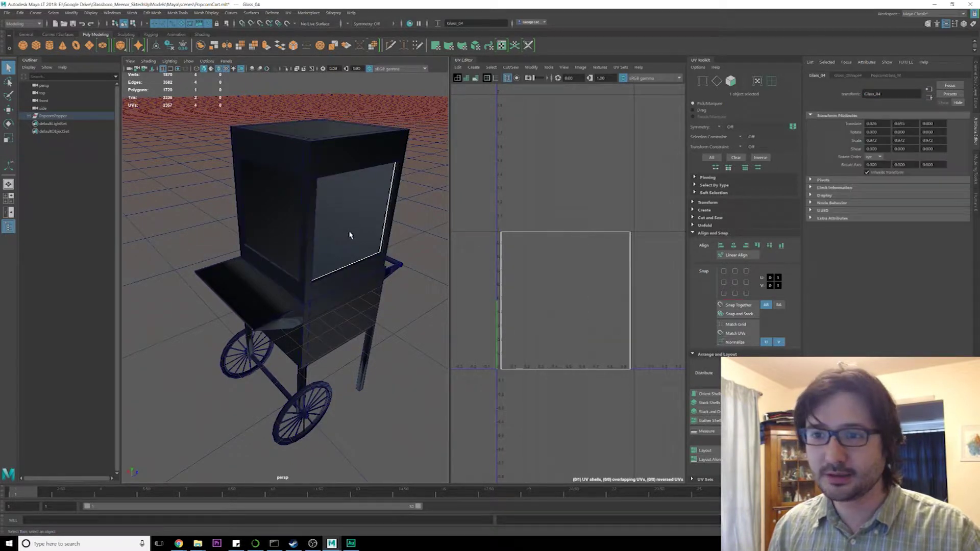
{"action": "key", "text": "ctrl+h"}
{"action": "left_click_drag", "start_coordinate": [363, 249], "coordinate": [330, 249], "text": "alt"}
{"action": "key", "text": "ctrl+z"}
Save the scene and hide the four glass panes of the upper cabinet.
{"action": "scroll", "coordinate": [328, 249], "scroll_direction": "down", "scroll_amount": 2}
{"action": "key", "text": "ctrl+s"}
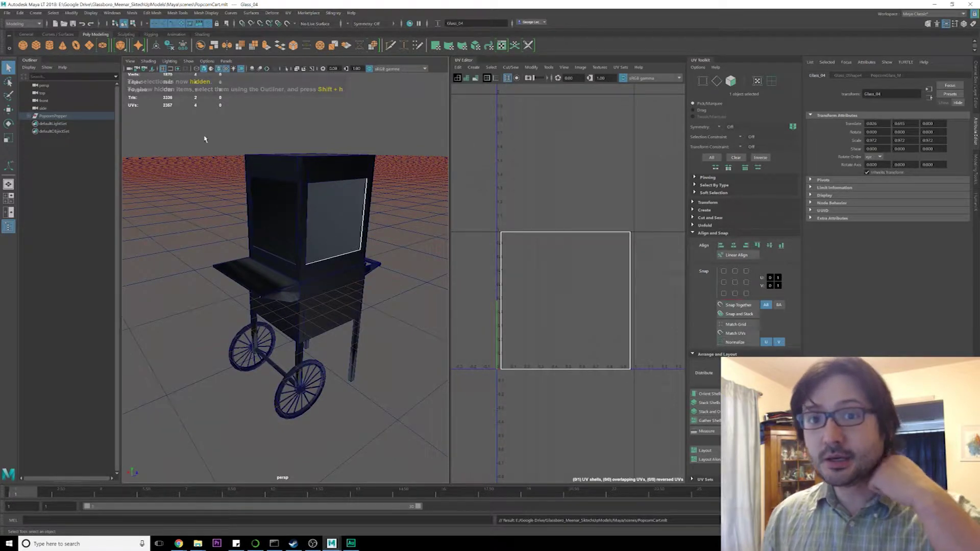
{"action": "left_click_drag", "start_coordinate": [331, 240], "coordinate": [214, 241], "text": "alt"}
{"action": "left_click", "coordinate": [290, 225], "text": "shift"}
{"action": "left_click", "coordinate": [288, 231], "text": "shift"}
{"action": "mouse_move", "coordinate": [288, 230]}
{"action": "left_mouse_down", "text": "alt"}
{"action": "mouse_move", "coordinate": [337, 228]}
{"action": "mouse_move", "coordinate": [339, 240]}
{"action": "mouse_move", "coordinate": [316, 236]}
{"action": "mouse_move", "coordinate": [307, 273]}
{"action": "mouse_move", "coordinate": [312, 253]}
{"action": "mouse_move", "coordinate": [318, 260]}
{"action": "left_mouse_up", "text": "alt"}
{"action": "left_click", "coordinate": [339, 241], "text": "shift"}
{"action": "key", "text": "ctrl+h"}
Hide the Popcorn mesh inside the cabinet.
{"action": "scroll", "coordinate": [341, 240], "scroll_direction": "up", "scroll_amount": 5}
{"action": "scroll", "coordinate": [328, 225], "scroll_direction": "down", "scroll_amount": 2}
{"action": "left_click", "coordinate": [299, 204]}
{"action": "left_click", "coordinate": [310, 250]}
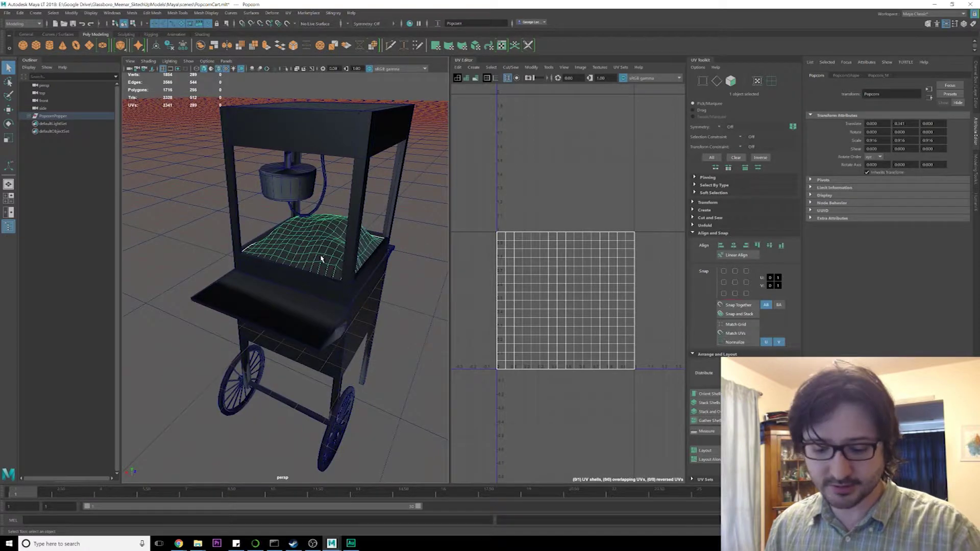
{"action": "key", "text": "ctrl+h"}
On the Wheels mesh, move the two tire UV shells off the overlapping stack, clear of the other shells.
{"action": "left_click", "coordinate": [335, 310]}
{"action": "middle_click_drag", "start_coordinate": [335, 309], "coordinate": [342, 219], "text": "alt"}
{"action": "left_click", "coordinate": [354, 336]}
{"action": "middle_click_drag", "start_coordinate": [353, 335], "coordinate": [348, 237], "text": "alt"}
{"action": "right_click_drag", "start_coordinate": [348, 237], "coordinate": [403, 245], "text": "alt"}
{"action": "left_click_drag", "start_coordinate": [403, 245], "coordinate": [391, 228], "text": "alt"}
{"action": "right_click_drag", "start_coordinate": [390, 228], "coordinate": [358, 229], "text": "alt"}
{"action": "middle_click_drag", "start_coordinate": [358, 230], "coordinate": [361, 212], "text": "alt"}
{"action": "right_click_drag", "start_coordinate": [497, 266], "coordinate": [482, 264]}
{"action": "left_click", "coordinate": [526, 265]}
{"action": "scroll", "coordinate": [545, 293], "scroll_direction": "down", "scroll_amount": 3}
{"action": "key", "text": "w"}
{"action": "left_click_drag", "start_coordinate": [562, 159], "coordinate": [563, 89]}
{"action": "left_click", "coordinate": [581, 263]}
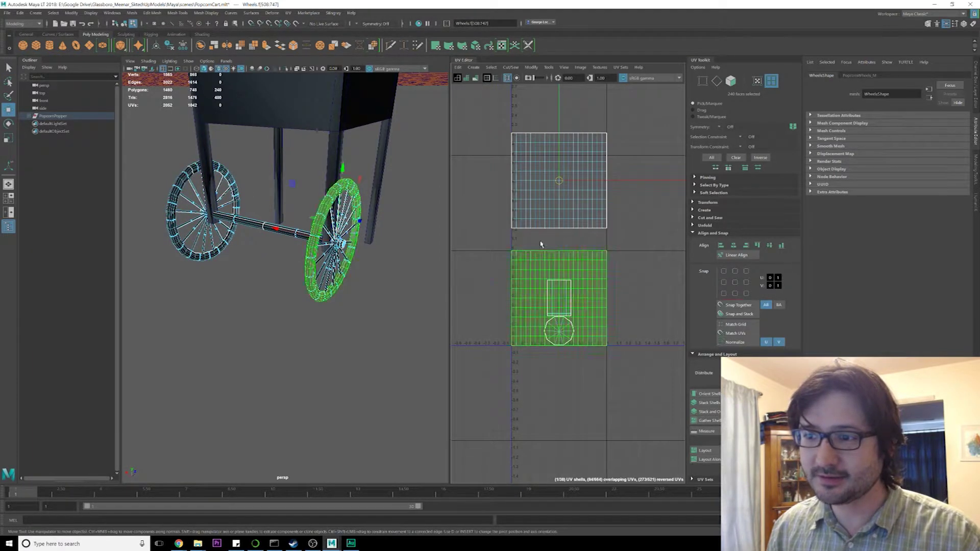
{"action": "left_click_drag", "start_coordinate": [559, 298], "coordinate": [665, 188]}
Select both tire UV shells and unfold them into strips.
{"action": "middle_click_drag", "start_coordinate": [564, 199], "coordinate": [555, 209], "text": "alt"}
{"action": "left_click", "coordinate": [555, 208], "text": "shift"}
{"action": "right_click_drag", "start_coordinate": [570, 198], "coordinate": [479, 199], "text": "shift"}
{"action": "scroll", "coordinate": [542, 228], "scroll_direction": "down", "scroll_amount": 5}
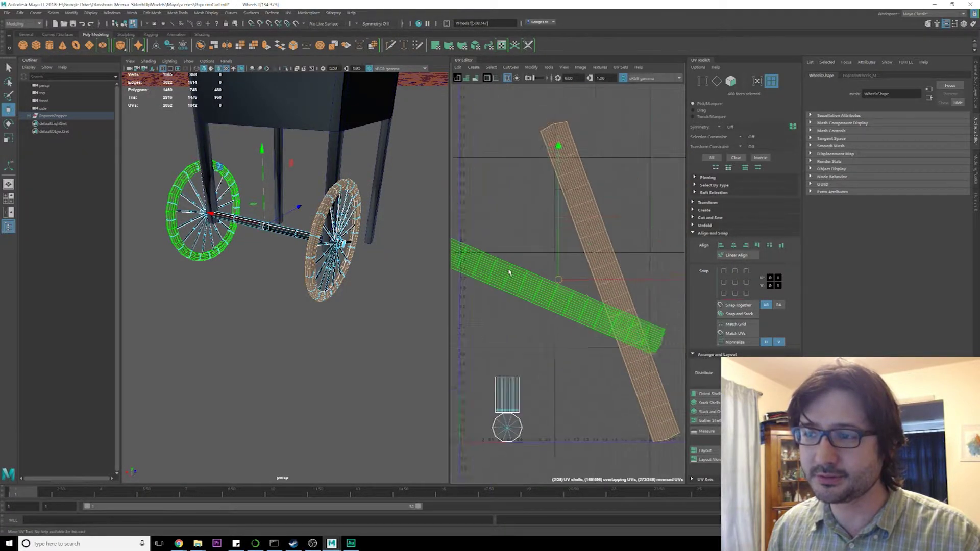
{"action": "scroll", "coordinate": [540, 226], "scroll_direction": "up", "scroll_amount": 5}
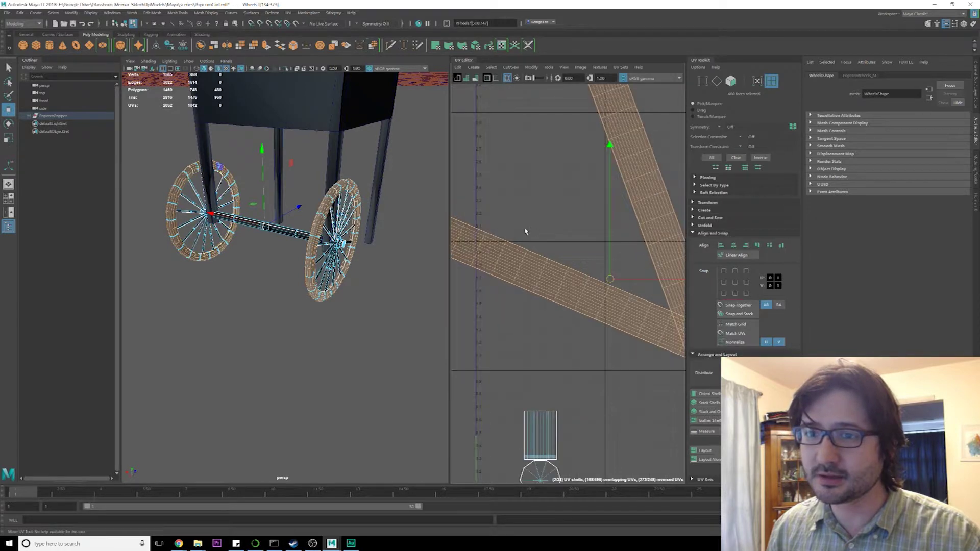
{"action": "scroll", "coordinate": [587, 228], "scroll_direction": "down", "scroll_amount": 4}
{"action": "middle_click_drag", "start_coordinate": [579, 230], "coordinate": [561, 202], "text": "alt"}
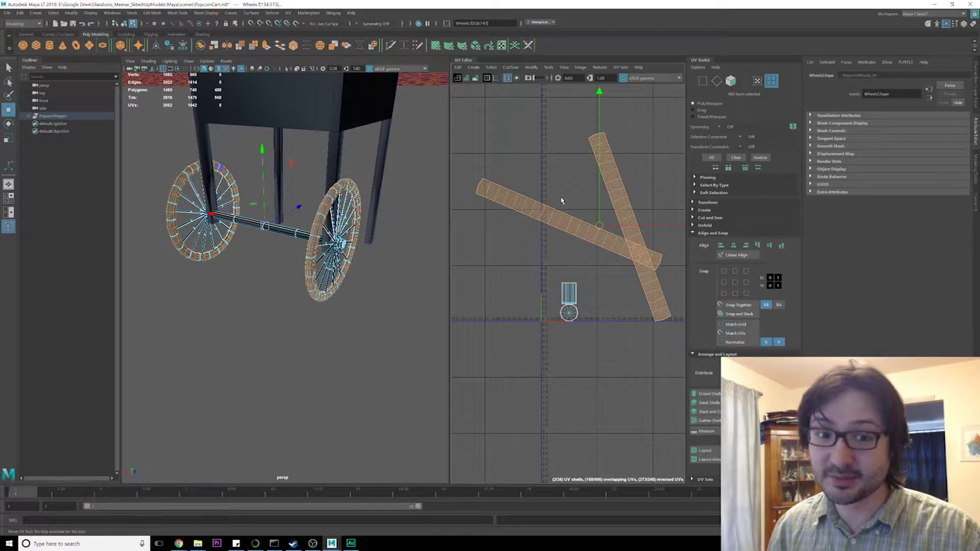
{"action": "scroll", "coordinate": [576, 202], "scroll_direction": "up", "scroll_amount": 4}
{"action": "scroll", "coordinate": [334, 249], "scroll_direction": "up", "scroll_amount": 5}
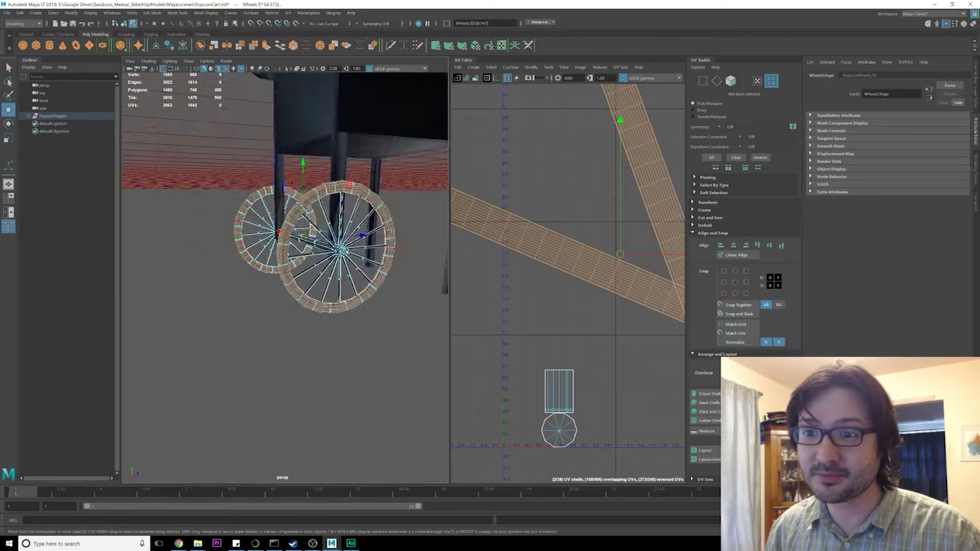
Examine the tire's edge loops on the wheel and where they fall on the unfolded UV strips.
{"action": "key", "text": "q"}
{"action": "left_click_drag", "start_coordinate": [308, 188], "coordinate": [269, 194], "text": "alt"}
{"action": "right_click_drag", "start_coordinate": [269, 194], "coordinate": [266, 175]}
{"action": "scroll", "coordinate": [263, 208], "scroll_direction": "up", "scroll_amount": 6}
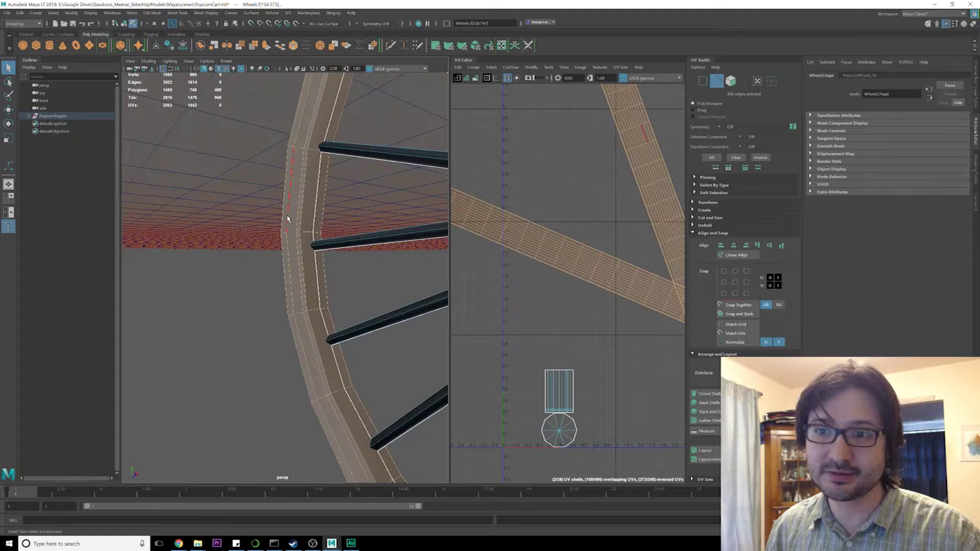
{"action": "double_click", "coordinate": [299, 207]}
{"action": "left_click_drag", "start_coordinate": [319, 230], "coordinate": [358, 233], "text": "alt"}
{"action": "scroll", "coordinate": [357, 240], "scroll_direction": "down", "scroll_amount": 5}
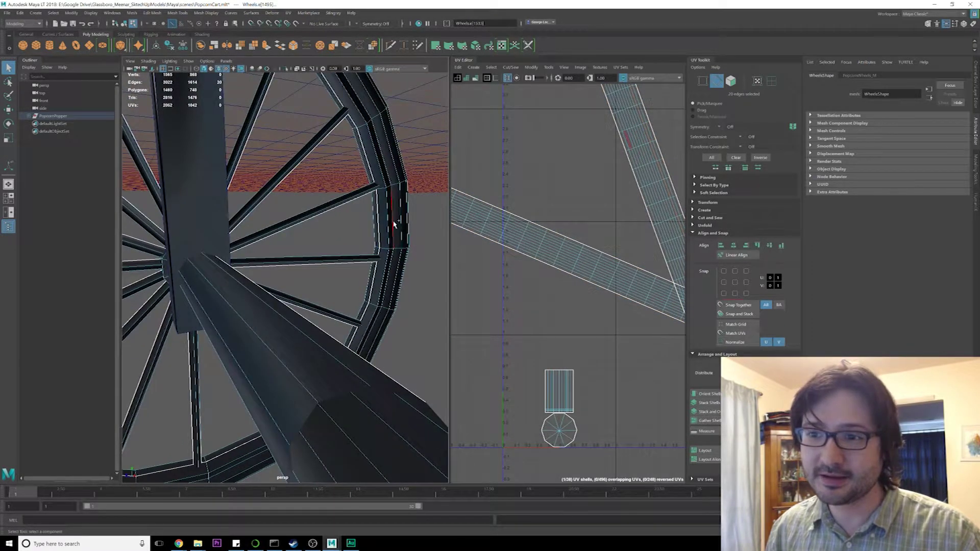
{"action": "scroll", "coordinate": [384, 246], "scroll_direction": "down", "scroll_amount": 5}
{"action": "middle_click_drag", "start_coordinate": [613, 186], "coordinate": [577, 214], "text": "alt"}
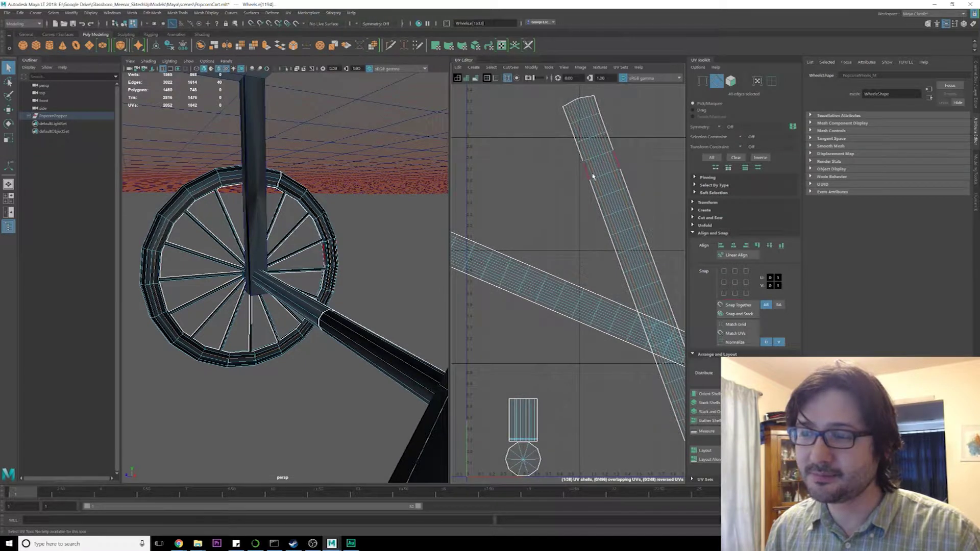
{"action": "scroll", "coordinate": [512, 215], "scroll_direction": "down", "scroll_amount": 2}
Orient the two tire UV shells horizontally and place them above the smaller shells.
{"action": "right_click", "coordinate": [544, 204]}
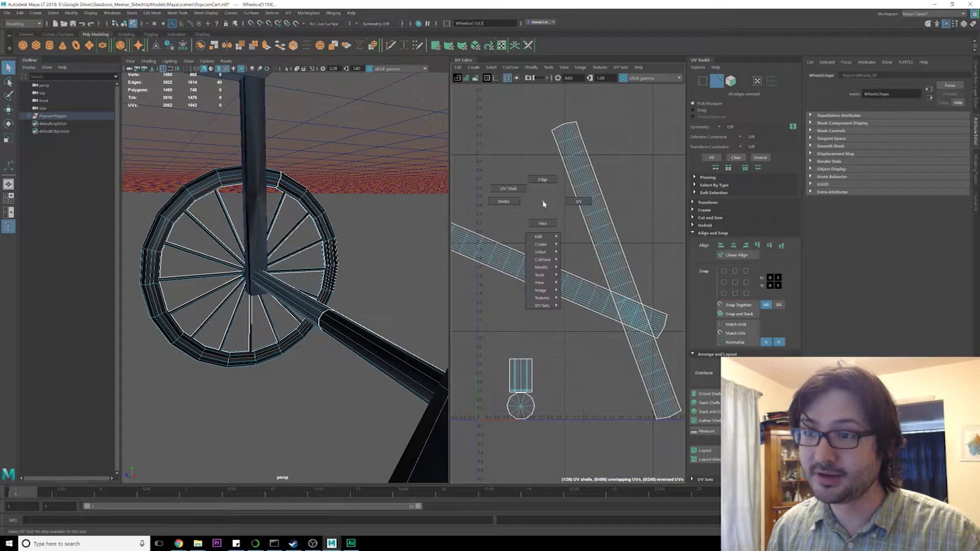
{"action": "left_click", "coordinate": [508, 188]}
{"action": "right_click_drag", "start_coordinate": [543, 214], "coordinate": [544, 312]}
{"action": "middle_click_drag", "start_coordinate": [545, 312], "coordinate": [563, 266], "text": "alt"}
{"action": "scroll", "coordinate": [560, 247], "scroll_direction": "down", "scroll_amount": 3}
{"action": "key", "text": "w"}
{"action": "left_click_drag", "start_coordinate": [571, 245], "coordinate": [555, 276]}
{"action": "scroll", "coordinate": [557, 277], "scroll_direction": "up", "scroll_amount": 3}
{"action": "middle_click_drag", "start_coordinate": [557, 281], "coordinate": [568, 232], "text": "alt"}
{"action": "scroll", "coordinate": [565, 239], "scroll_direction": "up", "scroll_amount": 3}
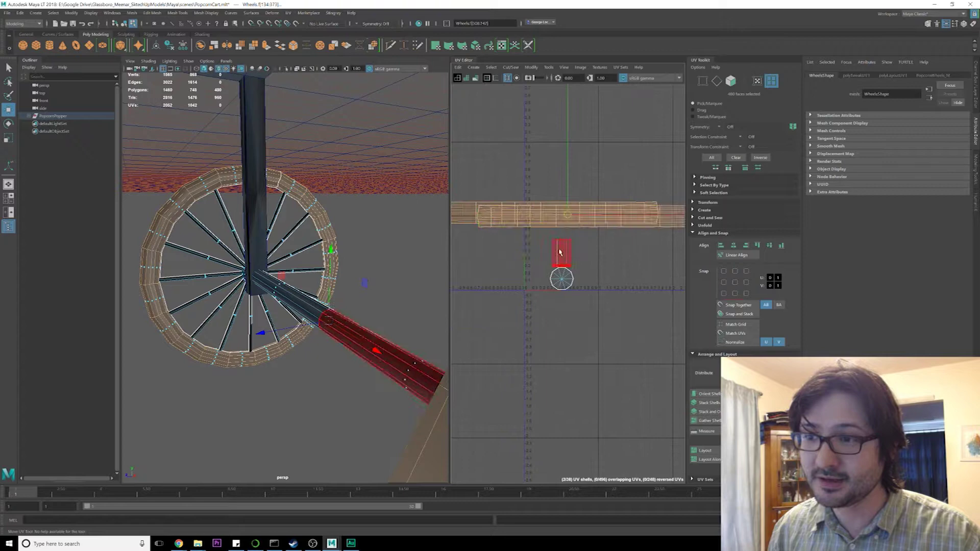
Select the UV shells of both axle halves and unfold them.
{"action": "left_click", "coordinate": [569, 247]}
{"action": "mouse_move", "coordinate": [332, 312]}
{"action": "left_mouse_down", "text": "alt"}
{"action": "mouse_move", "coordinate": [452, 333]}
{"action": "mouse_move", "coordinate": [337, 313]}
{"action": "mouse_move", "coordinate": [327, 298]}
{"action": "left_mouse_up", "text": "alt"}
{"action": "scroll", "coordinate": [338, 301], "scroll_direction": "up", "scroll_amount": 5}
{"action": "scroll", "coordinate": [339, 291], "scroll_direction": "down", "scroll_amount": 6}
{"action": "left_click", "coordinate": [315, 279], "text": "shift"}
{"action": "mouse_move", "coordinate": [316, 297]}
{"action": "middle_mouse_down", "text": "alt"}
{"action": "mouse_move", "coordinate": [335, 306]}
{"action": "mouse_move", "coordinate": [322, 298]}
{"action": "middle_mouse_up", "text": "alt"}
{"action": "scroll", "coordinate": [319, 308], "scroll_direction": "up", "scroll_amount": 5}
{"action": "scroll", "coordinate": [341, 282], "scroll_direction": "down", "scroll_amount": 5}
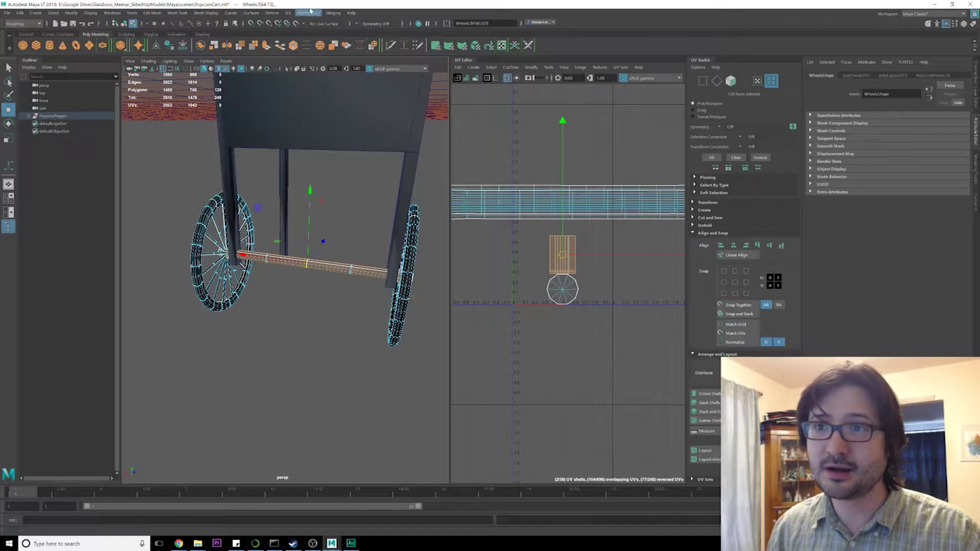
{"action": "right_click_drag", "start_coordinate": [536, 247], "coordinate": [501, 252], "text": "shift"}
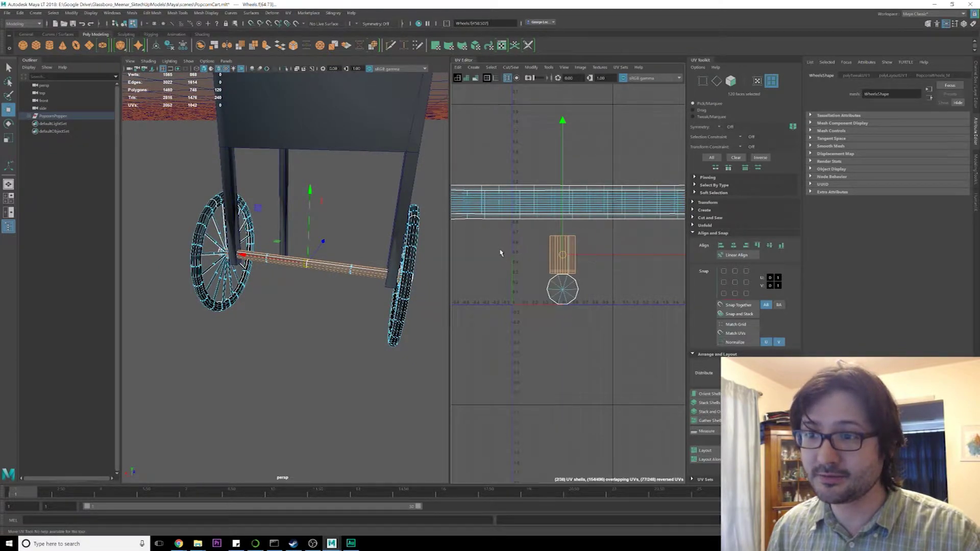
{"action": "right_click_drag", "start_coordinate": [562, 254], "coordinate": [484, 252], "text": "shift"}
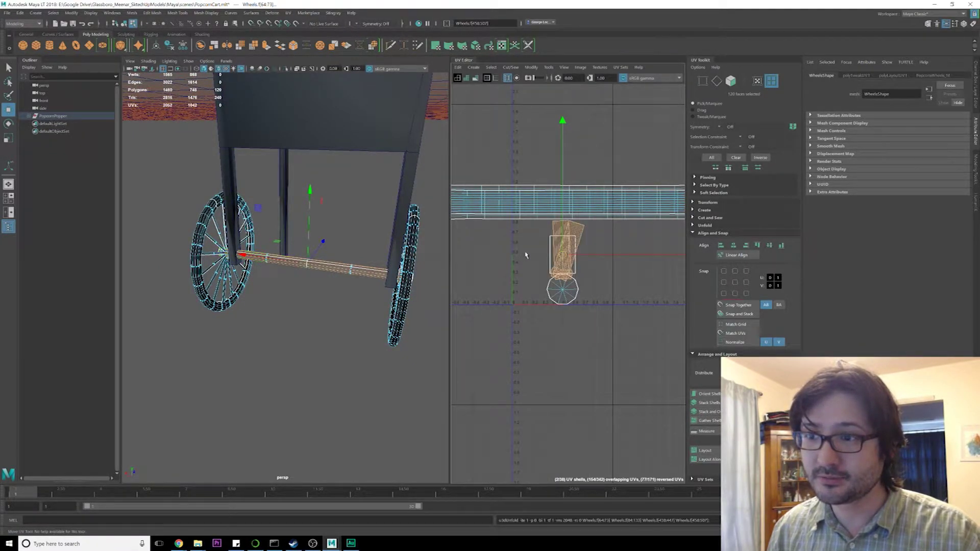
Move the stacked axle and spoke UV shells away from the round hub cap shells.
{"action": "middle_click_drag", "start_coordinate": [597, 270], "coordinate": [575, 265], "text": "alt"}
{"action": "left_click", "coordinate": [547, 250]}
{"action": "left_click_drag", "start_coordinate": [547, 250], "coordinate": [612, 283]}
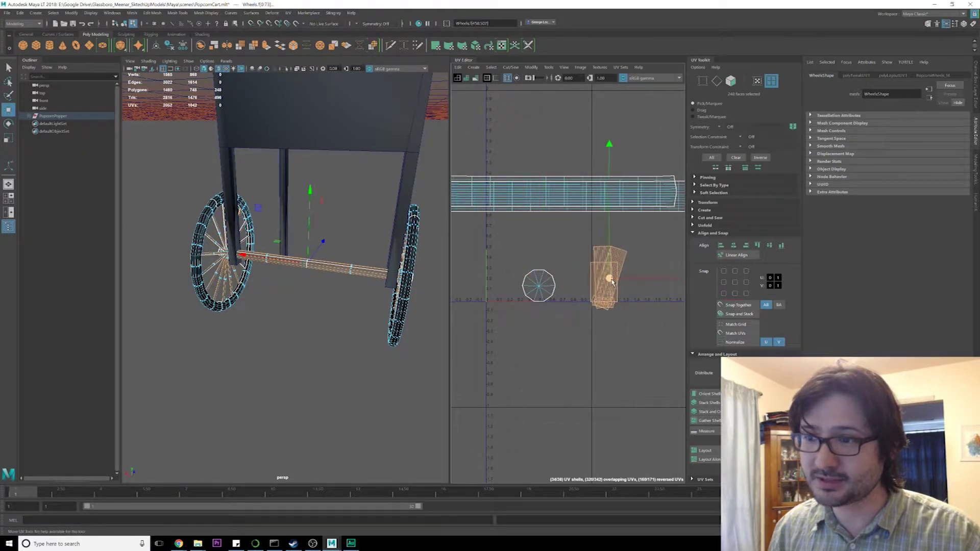
Orient the two axle UV shells upright and move them clear of the spoke shells.
{"action": "scroll", "coordinate": [612, 282], "scroll_direction": "up", "scroll_amount": 5}
{"action": "middle_click_drag", "start_coordinate": [611, 283], "coordinate": [609, 252], "text": "alt"}
{"action": "left_click_drag", "start_coordinate": [588, 167], "coordinate": [617, 203]}
{"action": "right_click_drag", "start_coordinate": [617, 203], "coordinate": [609, 308], "text": "shift"}
{"action": "scroll", "coordinate": [602, 286], "scroll_direction": "down", "scroll_amount": 2}
{"action": "middle_click_drag", "start_coordinate": [599, 249], "coordinate": [536, 246], "text": "alt"}
{"action": "left_click_drag", "start_coordinate": [535, 247], "coordinate": [610, 247]}
Separate the two overlapping axle UV shells so that they sit side by side.
{"action": "scroll", "coordinate": [608, 254], "scroll_direction": "up", "scroll_amount": 3}
{"action": "left_click", "coordinate": [589, 298]}
{"action": "scroll", "coordinate": [588, 323], "scroll_direction": "up", "scroll_amount": 3}
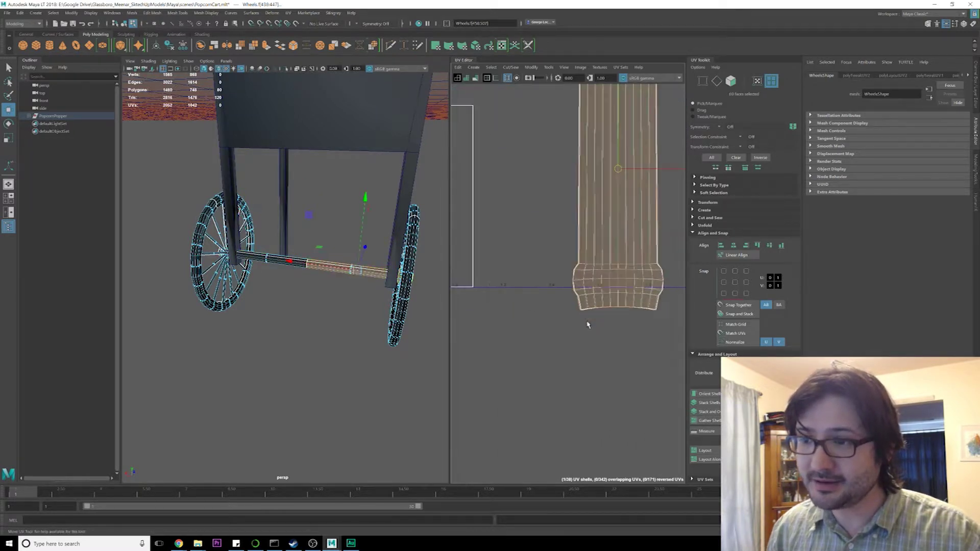
{"action": "left_click", "coordinate": [589, 324]}
{"action": "left_click", "coordinate": [592, 277]}
{"action": "scroll", "coordinate": [619, 278], "scroll_direction": "down", "scroll_amount": 2}
{"action": "middle_click_drag", "start_coordinate": [619, 278], "coordinate": [573, 276], "text": "alt"}
{"action": "left_click_drag", "start_coordinate": [650, 200], "coordinate": [717, 207]}
Select one UV shell from the rectangular stack and frame the matching spoke on the wheel.
{"action": "middle_click_drag", "start_coordinate": [511, 255], "coordinate": [590, 253], "text": "alt"}
{"action": "scroll", "coordinate": [573, 246], "scroll_direction": "down", "scroll_amount": 2}
{"action": "scroll", "coordinate": [591, 252], "scroll_direction": "up", "scroll_amount": 2}
{"action": "middle_click_drag", "start_coordinate": [531, 236], "coordinate": [590, 246], "text": "alt"}
{"action": "left_click", "coordinate": [584, 230]}
{"action": "scroll", "coordinate": [566, 245], "scroll_direction": "down", "scroll_amount": 2}
{"action": "left_click_drag", "start_coordinate": [357, 287], "coordinate": [424, 266], "text": "alt"}
{"action": "key", "text": "f"}
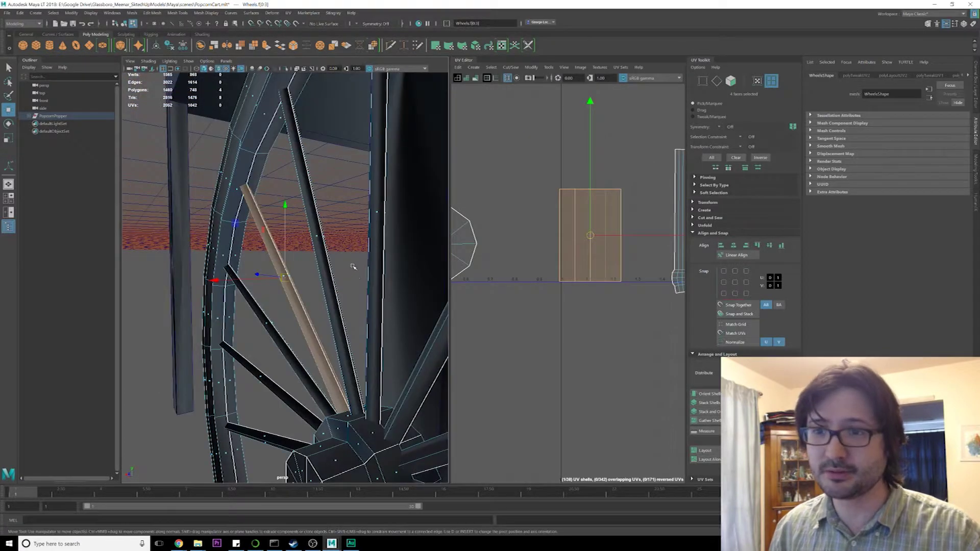
{"action": "left_click_drag", "start_coordinate": [353, 266], "coordinate": [420, 249], "text": "alt"}
Select all the stacked spoke UV shells and unfold them.
{"action": "left_click_drag", "start_coordinate": [503, 153], "coordinate": [597, 301]}
{"action": "scroll", "coordinate": [545, 276], "scroll_direction": "down", "scroll_amount": 3}
{"action": "scroll", "coordinate": [545, 276], "scroll_direction": "down", "scroll_amount": 3}
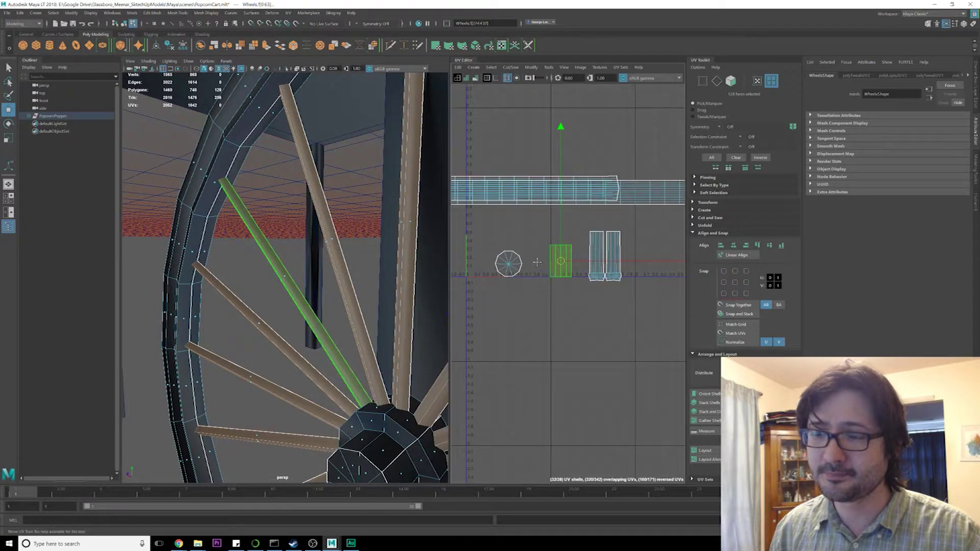
{"action": "middle_click_drag", "start_coordinate": [549, 271], "coordinate": [524, 248], "text": "alt"}
{"action": "right_click", "coordinate": [525, 245], "text": "shift"}
{"action": "left_click", "coordinate": [485, 244]}
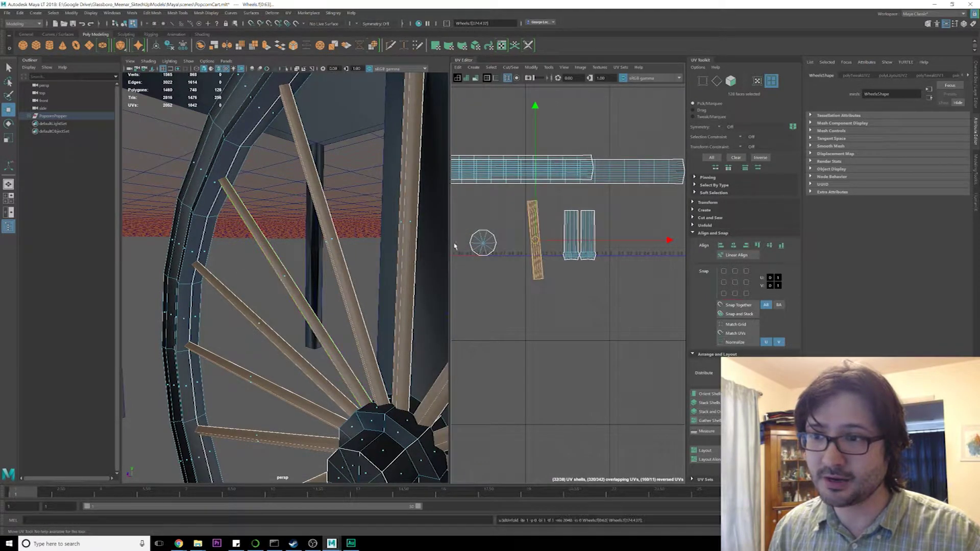
Orient the unfolded spoke UV shells so that they stand straight upright.
{"action": "scroll", "coordinate": [534, 248], "scroll_direction": "down", "scroll_amount": 2}
{"action": "scroll", "coordinate": [531, 276], "scroll_direction": "up", "scroll_amount": 4}
{"action": "middle_click_drag", "start_coordinate": [530, 276], "coordinate": [566, 254], "text": "alt"}
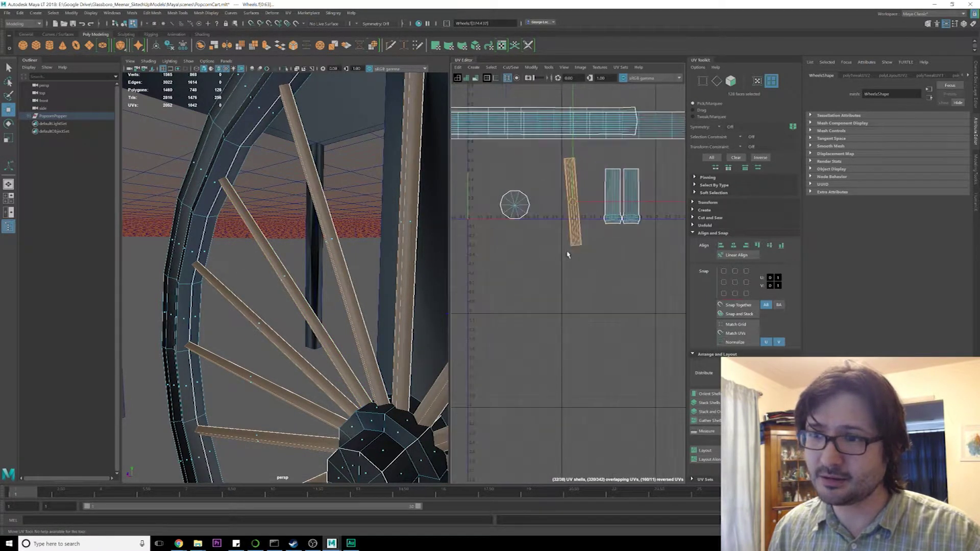
{"action": "scroll", "coordinate": [537, 212], "scroll_direction": "up", "scroll_amount": 2}
{"action": "middle_click_drag", "start_coordinate": [537, 212], "coordinate": [556, 248], "text": "alt"}
{"action": "right_click", "coordinate": [601, 202], "text": "shift"}
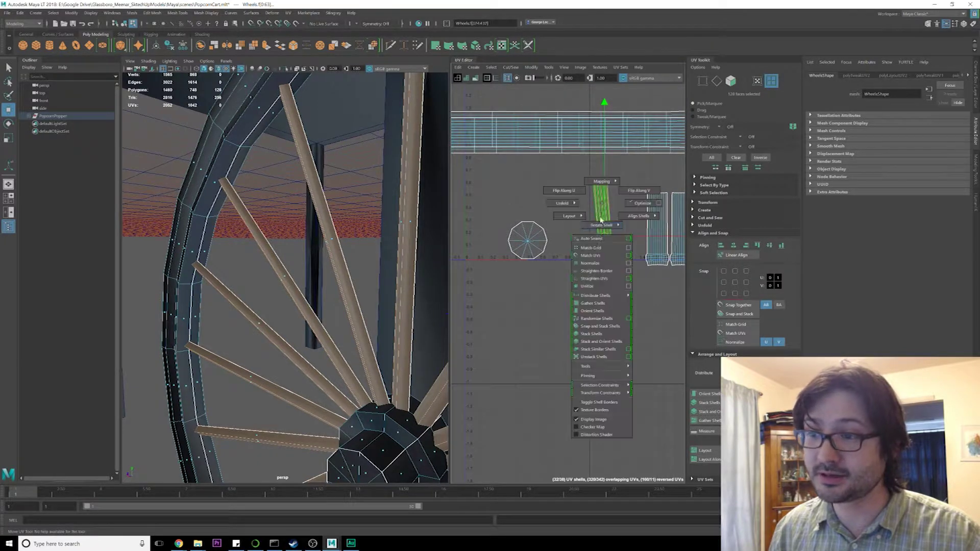
{"action": "left_click", "coordinate": [587, 310]}
Separate the two overlapping round hub cap UV shells, return to object selection and save the scene.
{"action": "left_click", "coordinate": [534, 245]}
{"action": "scroll", "coordinate": [536, 251], "scroll_direction": "down", "scroll_amount": 2}
{"action": "scroll", "coordinate": [390, 276], "scroll_direction": "down", "scroll_amount": 5}
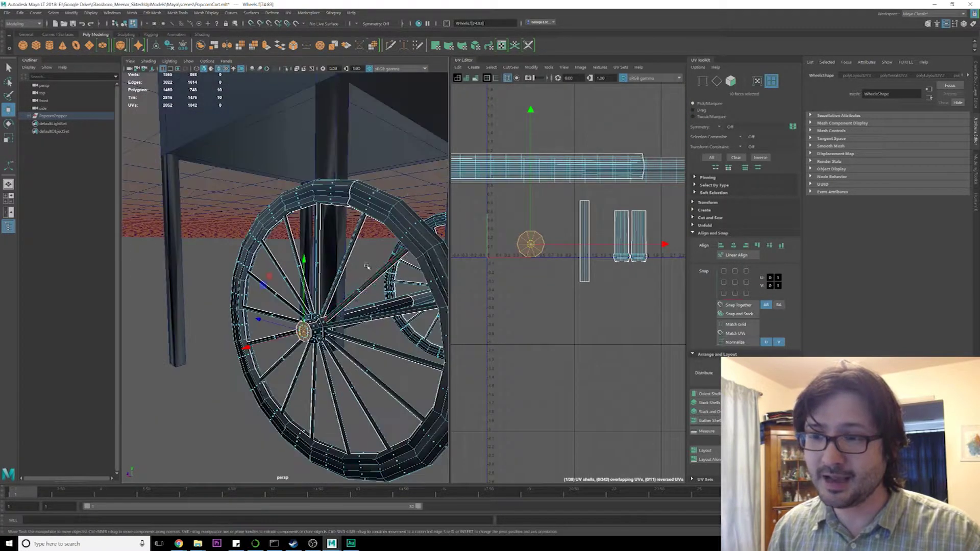
{"action": "scroll", "coordinate": [392, 276], "scroll_direction": "up", "scroll_amount": 6}
{"action": "scroll", "coordinate": [389, 275], "scroll_direction": "down", "scroll_amount": 2}
{"action": "scroll", "coordinate": [389, 276], "scroll_direction": "down", "scroll_amount": 4}
{"action": "middle_click_drag", "start_coordinate": [389, 276], "coordinate": [387, 250], "text": "alt"}
{"action": "mouse_move", "coordinate": [531, 251]}
{"action": "left_mouse_down"}
{"action": "mouse_move", "coordinate": [499, 250]}
{"action": "mouse_move", "coordinate": [542, 227]}
{"action": "mouse_move", "coordinate": [533, 245]}
{"action": "left_mouse_up"}
{"action": "left_click", "coordinate": [529, 249]}
{"action": "key", "text": "ctrl+z"}
{"action": "left_click", "coordinate": [561, 280]}
{"action": "scroll", "coordinate": [562, 280], "scroll_direction": "down", "scroll_amount": 3}
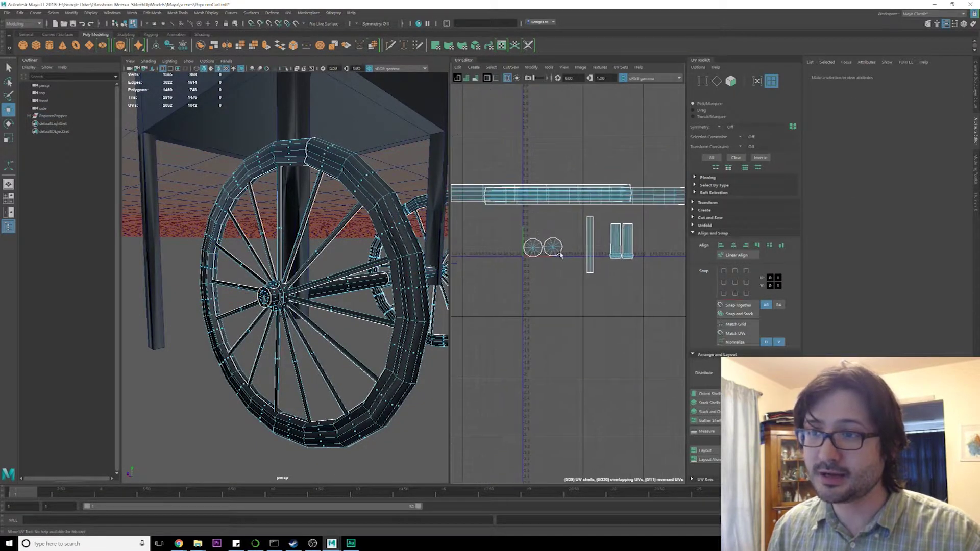
{"action": "key", "text": "F8"}
{"action": "key", "text": "ctrl+s"}
Review the Freeze Transformations options and the transform channels of the Wheels mesh.
{"action": "left_click", "coordinate": [72, 13]}
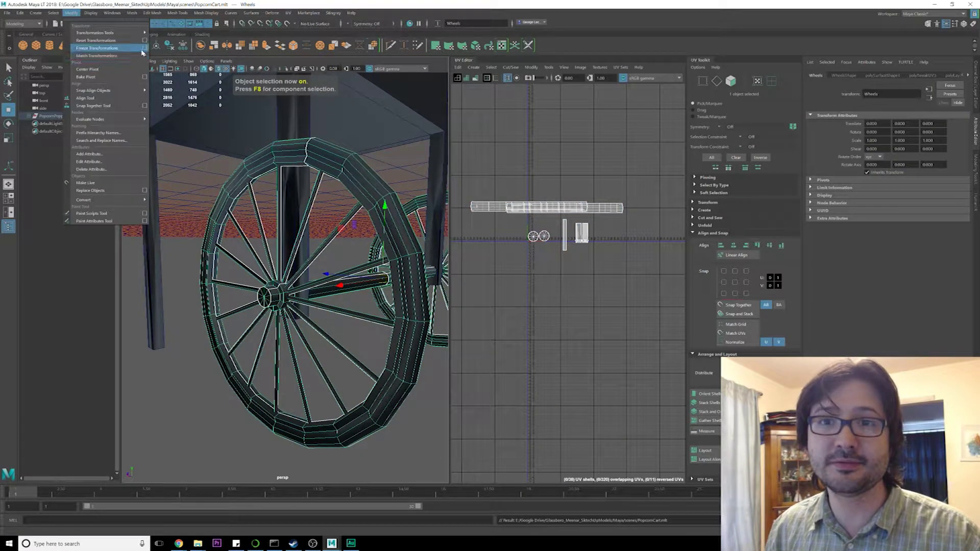
{"action": "left_click", "coordinate": [145, 48]}
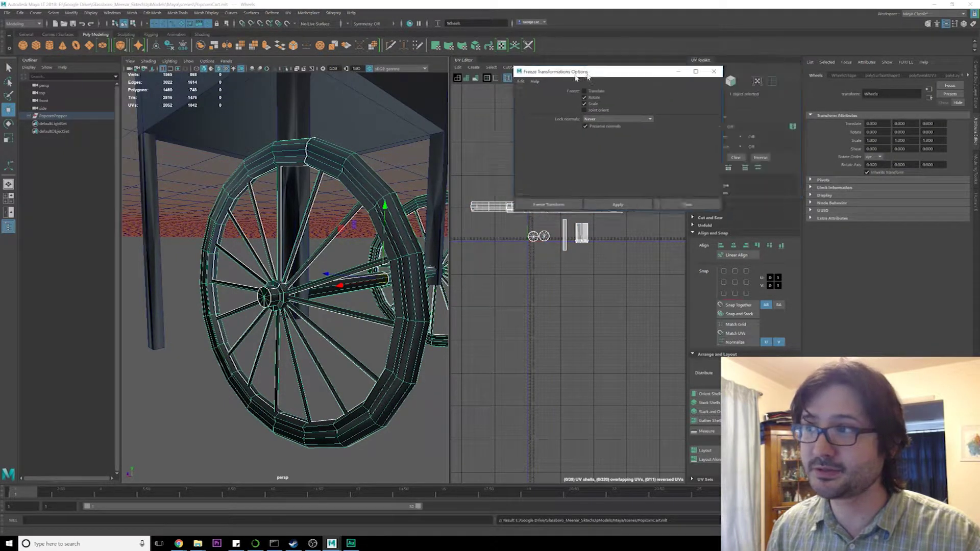
{"action": "left_click", "coordinate": [964, 25]}
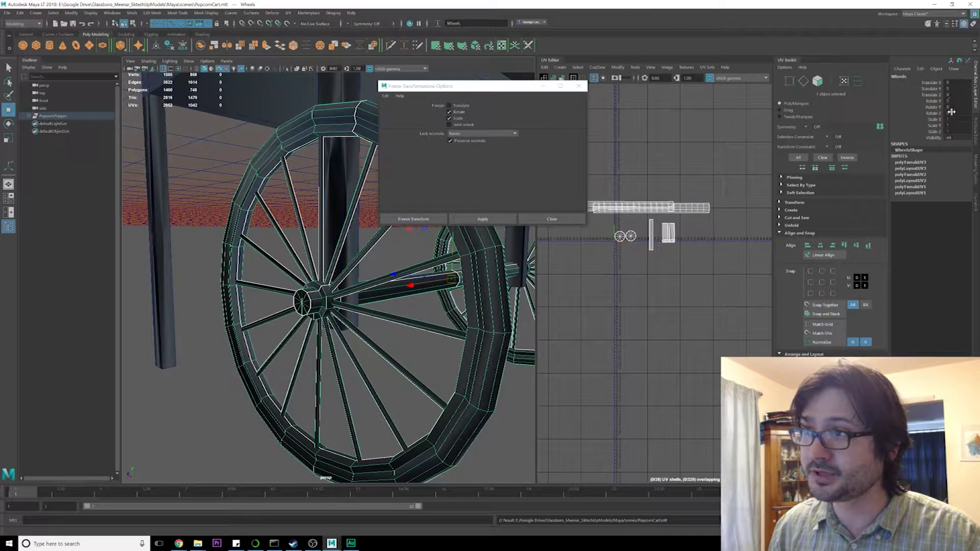
{"action": "left_click", "coordinate": [578, 86]}
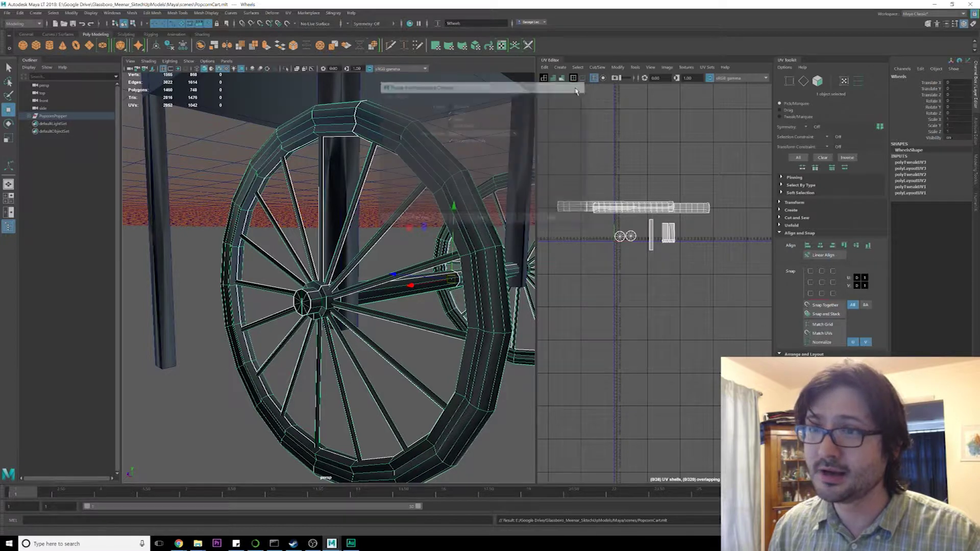
Delete the construction history of the Wheels mesh.
{"action": "left_click", "coordinate": [20, 13]}
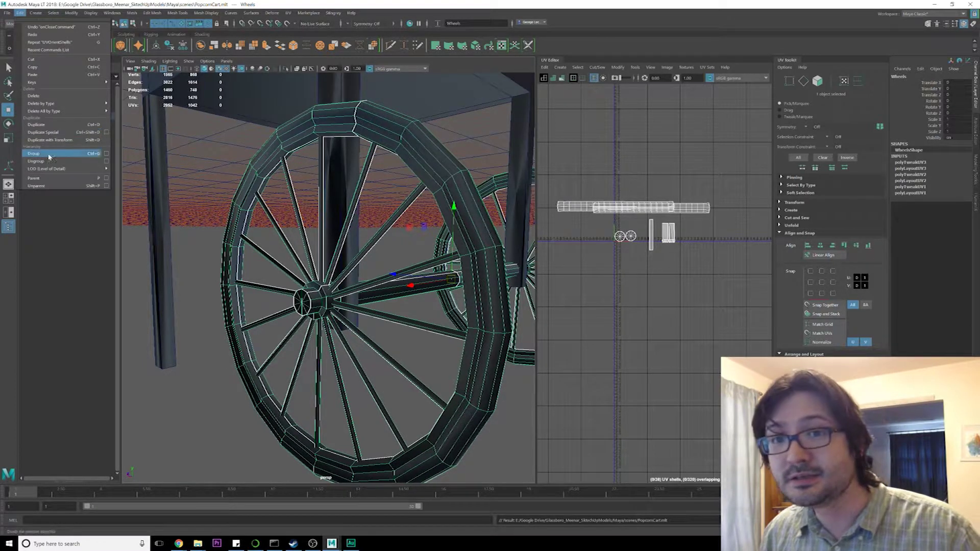
{"action": "mouse_move", "coordinate": [57, 102]}
{"action": "left_click", "coordinate": [128, 109]}
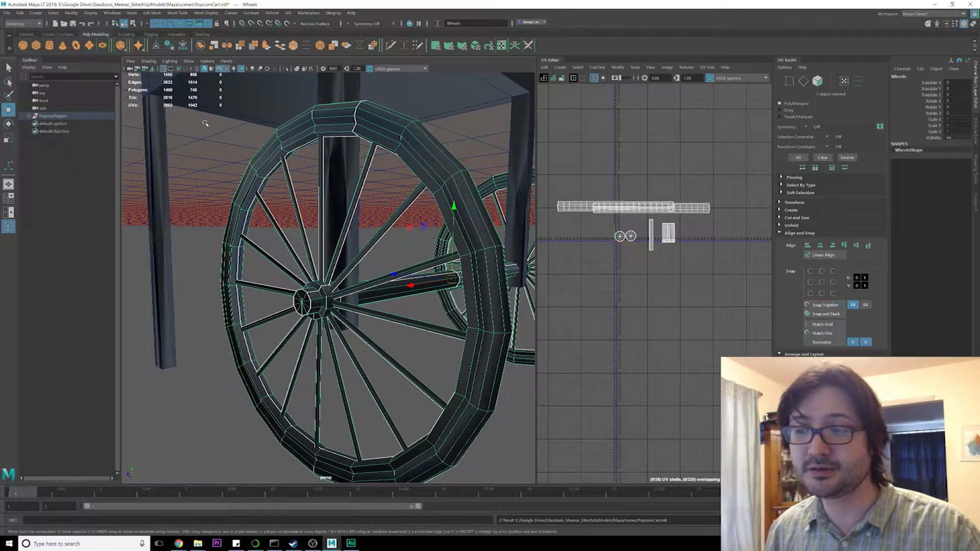
Select all UV shells of the Wheels mesh and lay them out within the 0–1 UV space.
{"action": "mouse_move", "coordinate": [631, 217]}
{"action": "right_mouse_down"}
{"action": "mouse_move", "coordinate": [607, 216]}
{"action": "mouse_move", "coordinate": [625, 226]}
{"action": "right_mouse_up"}
{"action": "left_click_drag", "start_coordinate": [551, 173], "coordinate": [750, 289]}
{"action": "right_click_drag", "start_coordinate": [633, 216], "coordinate": [573, 240], "text": "shift"}
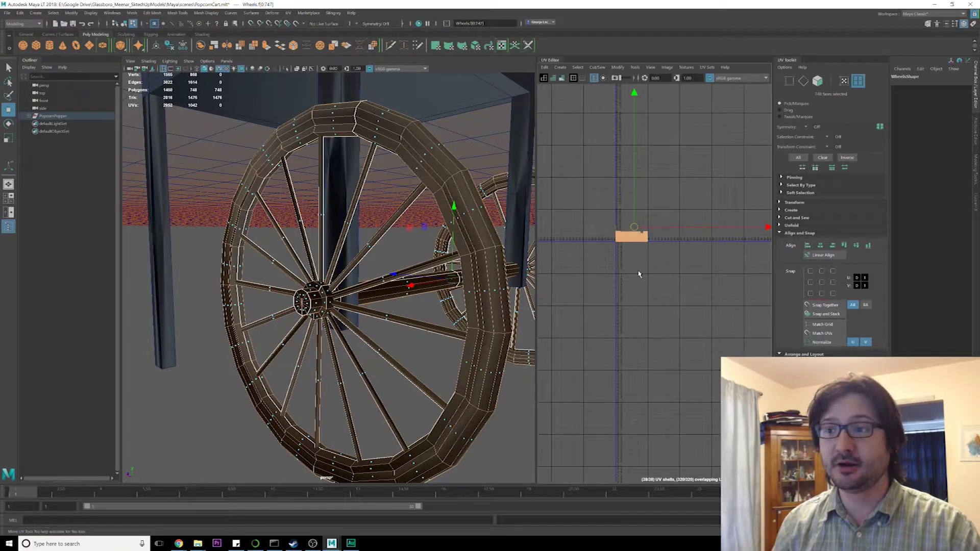
{"action": "scroll", "coordinate": [644, 244], "scroll_direction": "up", "scroll_amount": 6}
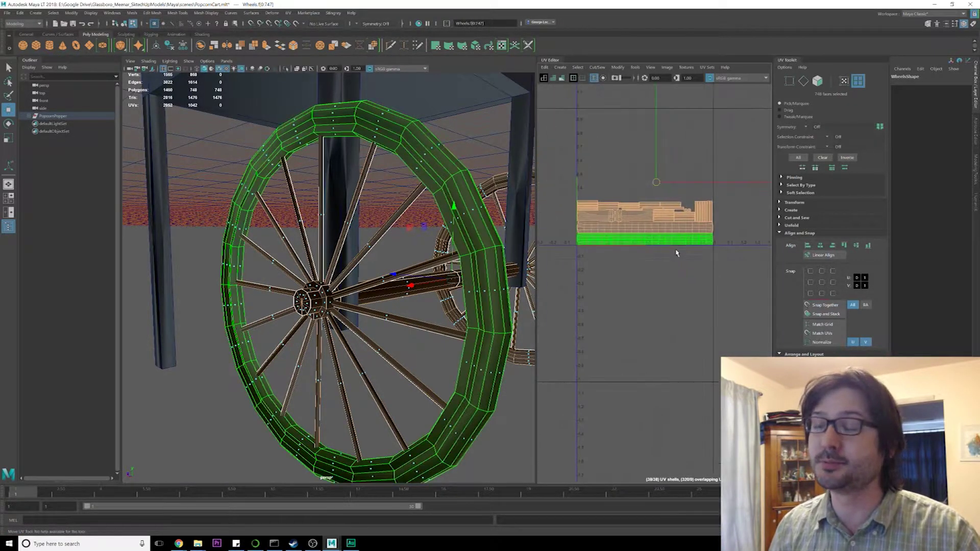
{"action": "left_click", "coordinate": [620, 205]}
{"action": "left_click", "coordinate": [624, 234]}
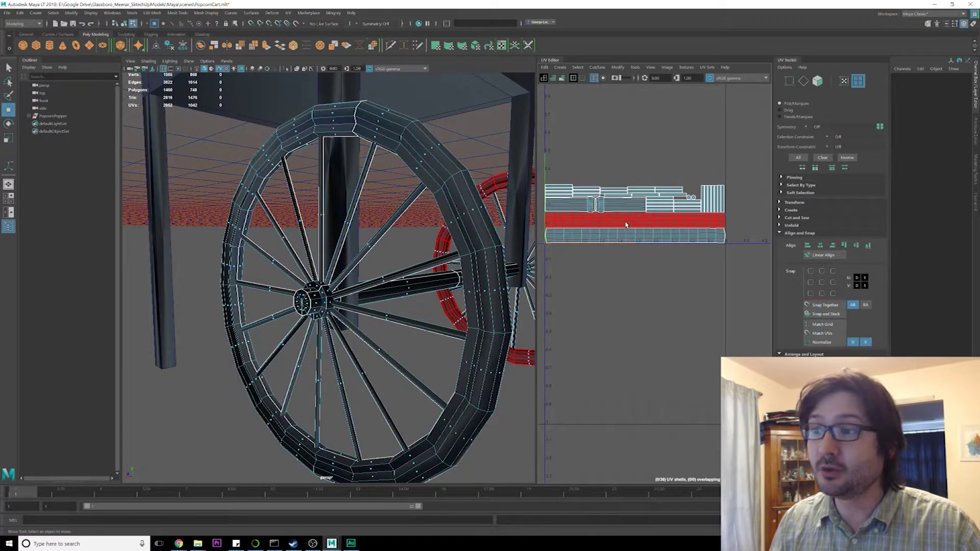
Cut the two long wheel rim UV shells crosswise at their middle edges.
{"action": "scroll", "coordinate": [633, 234], "scroll_direction": "up", "scroll_amount": 1}
{"action": "left_click_drag", "start_coordinate": [635, 220], "coordinate": [639, 249]}
{"action": "scroll", "coordinate": [644, 261], "scroll_direction": "down", "scroll_amount": 2}
{"action": "mouse_move", "coordinate": [656, 249]}
{"action": "middle_mouse_down", "text": "alt"}
{"action": "mouse_move", "coordinate": [679, 274]}
{"action": "mouse_move", "coordinate": [657, 252]}
{"action": "middle_mouse_up", "text": "alt"}
{"action": "scroll", "coordinate": [666, 255], "scroll_direction": "up", "scroll_amount": 2}
{"action": "scroll", "coordinate": [666, 276], "scroll_direction": "up", "scroll_amount": 5}
{"action": "right_click_drag", "start_coordinate": [681, 218], "coordinate": [663, 207]}
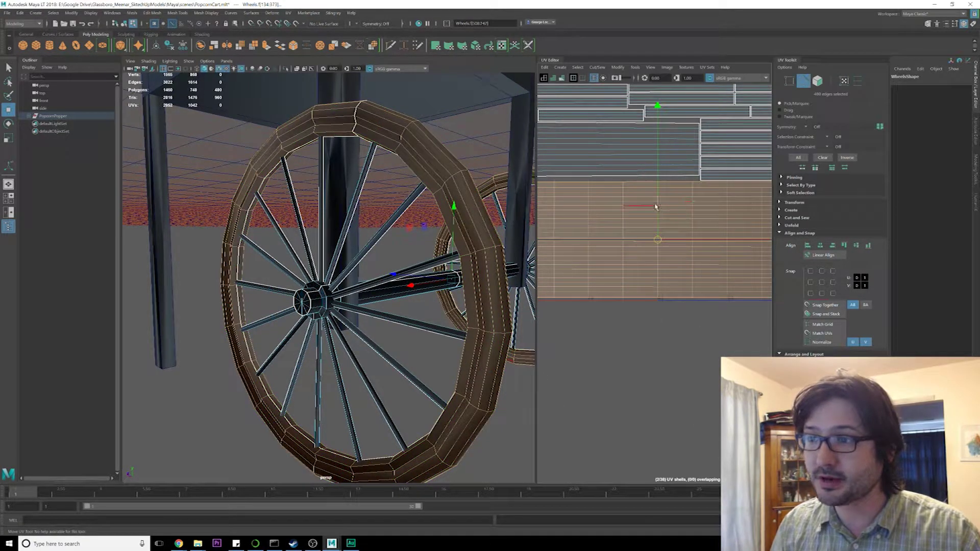
{"action": "left_click", "coordinate": [659, 269]}
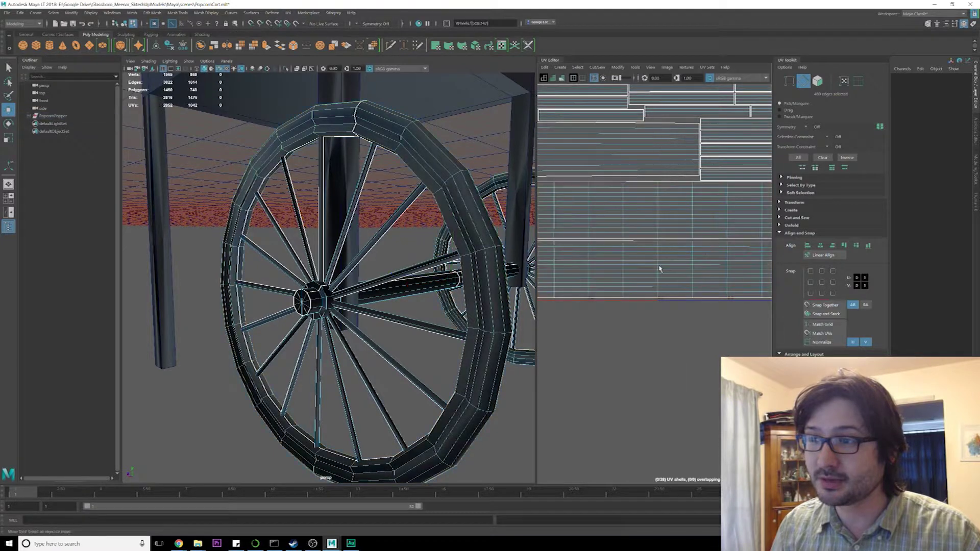
{"action": "double_click", "coordinate": [659, 204]}
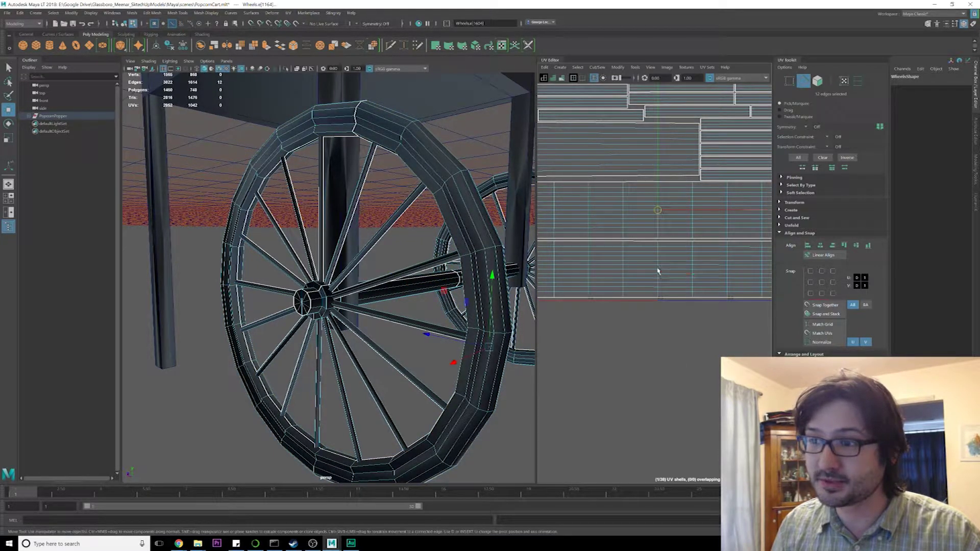
{"action": "scroll", "coordinate": [658, 270], "scroll_direction": "down", "scroll_amount": 5}
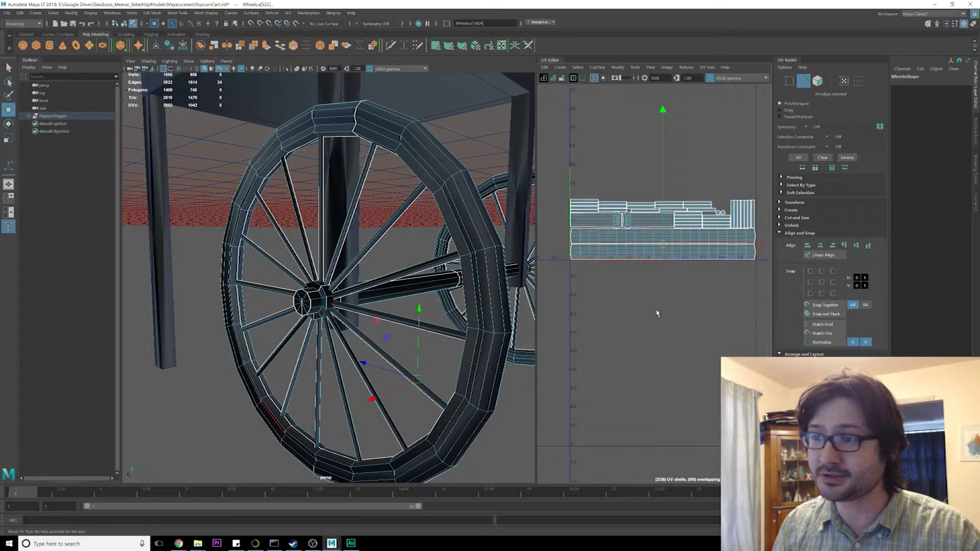
{"action": "right_click", "coordinate": [659, 293], "text": "shift"}
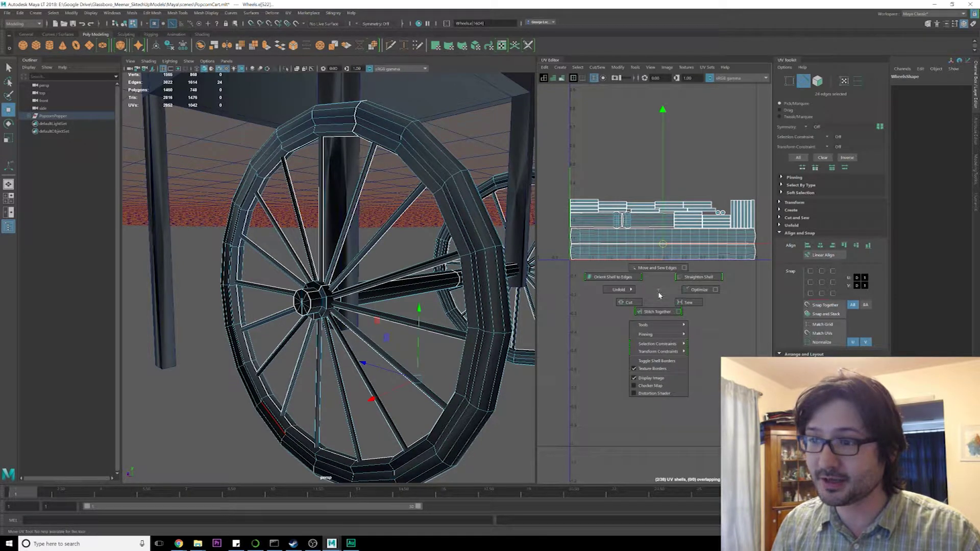
{"action": "right_click_drag", "start_coordinate": [640, 302], "coordinate": [642, 275], "text": "shift"}
Select all UV shells of the Wheels mesh and lay them out again with the halved rim shells.
{"action": "left_click_drag", "start_coordinate": [628, 297], "coordinate": [644, 238]}
{"action": "left_click", "coordinate": [668, 264]}
{"action": "left_click_drag", "start_coordinate": [613, 316], "coordinate": [700, 179]}
{"action": "left_click_drag", "start_coordinate": [577, 306], "coordinate": [750, 163]}
{"action": "left_click_drag", "start_coordinate": [546, 163], "coordinate": [756, 328]}
{"action": "right_click_drag", "start_coordinate": [655, 180], "coordinate": [580, 205], "text": "shift"}
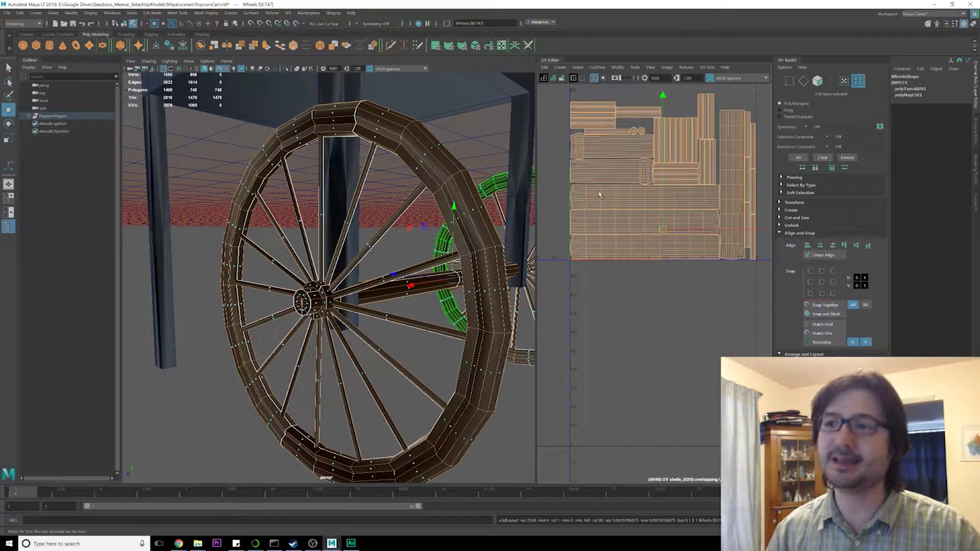
{"action": "scroll", "coordinate": [631, 371], "scroll_direction": "down", "scroll_amount": 2}
{"action": "left_click", "coordinate": [634, 372]}
{"action": "scroll", "coordinate": [663, 255], "scroll_direction": "up", "scroll_amount": 1}
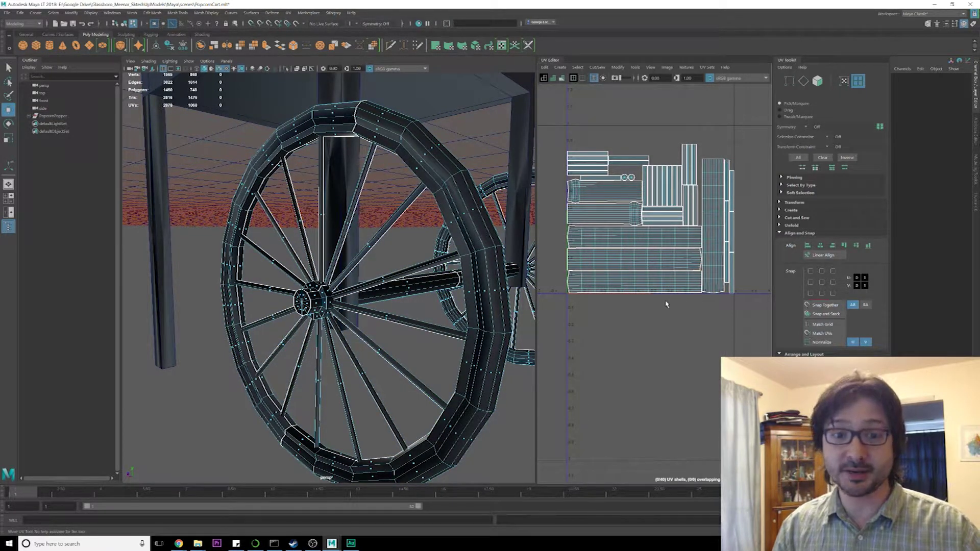
{"action": "scroll", "coordinate": [667, 323], "scroll_direction": "down", "scroll_amount": 1}
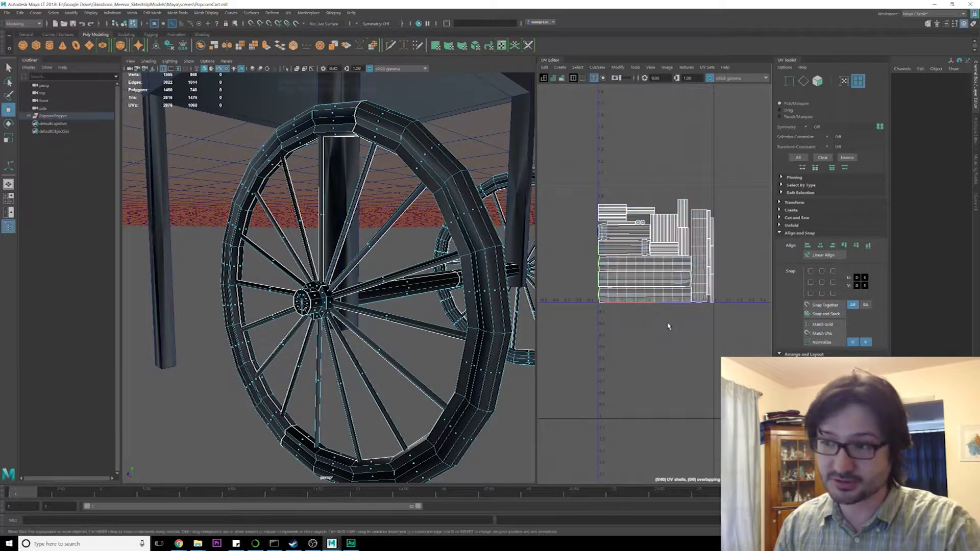
Return to object selection, select the cart's Body mesh and apply automatic UV mapping to it.
{"action": "key", "text": "F8"}
{"action": "key", "text": "f"}
{"action": "middle_click_drag", "start_coordinate": [475, 257], "coordinate": [459, 331], "text": "alt"}
{"action": "left_click", "coordinate": [371, 249]}
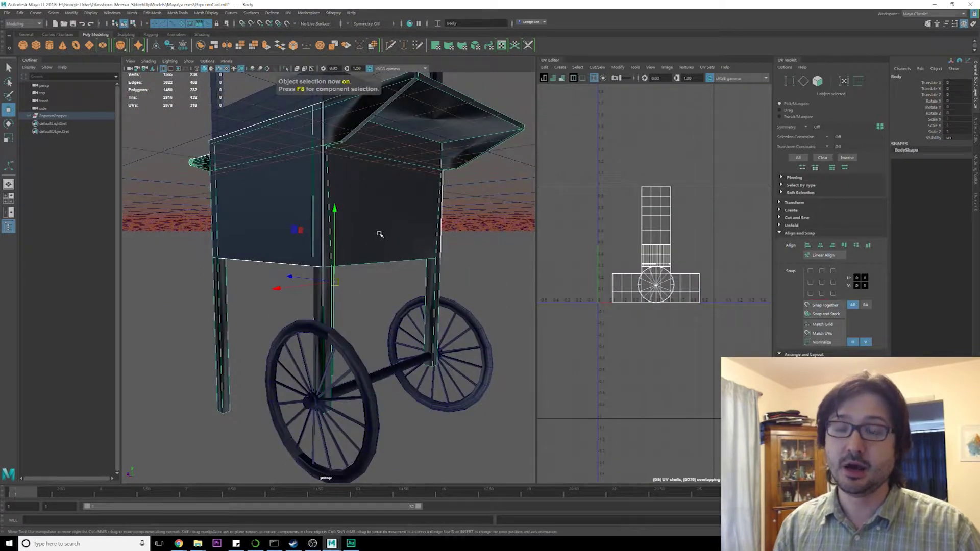
{"action": "scroll", "coordinate": [379, 255], "scroll_direction": "down", "scroll_amount": 3}
{"action": "left_click_drag", "start_coordinate": [332, 285], "coordinate": [363, 300], "text": "alt"}
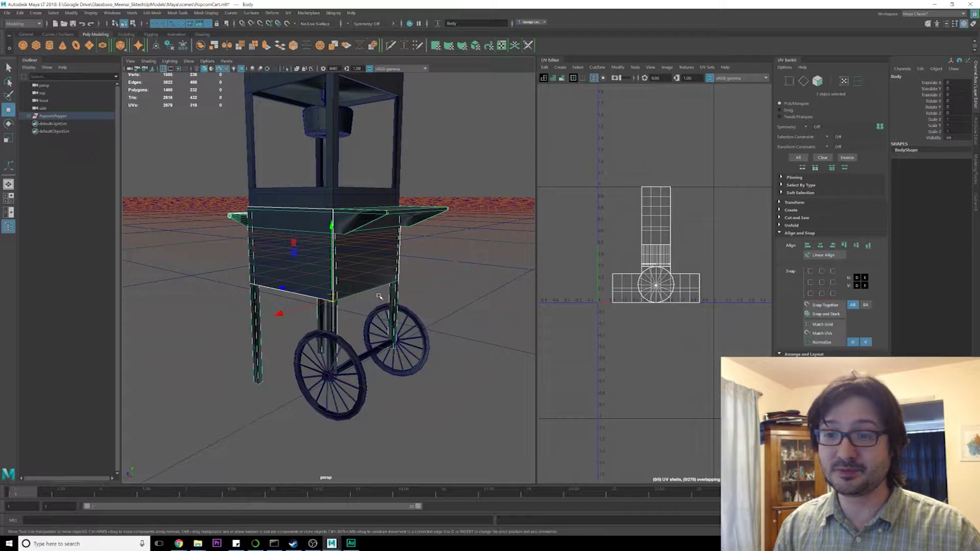
{"action": "left_click_drag", "start_coordinate": [378, 290], "coordinate": [414, 302], "text": "alt"}
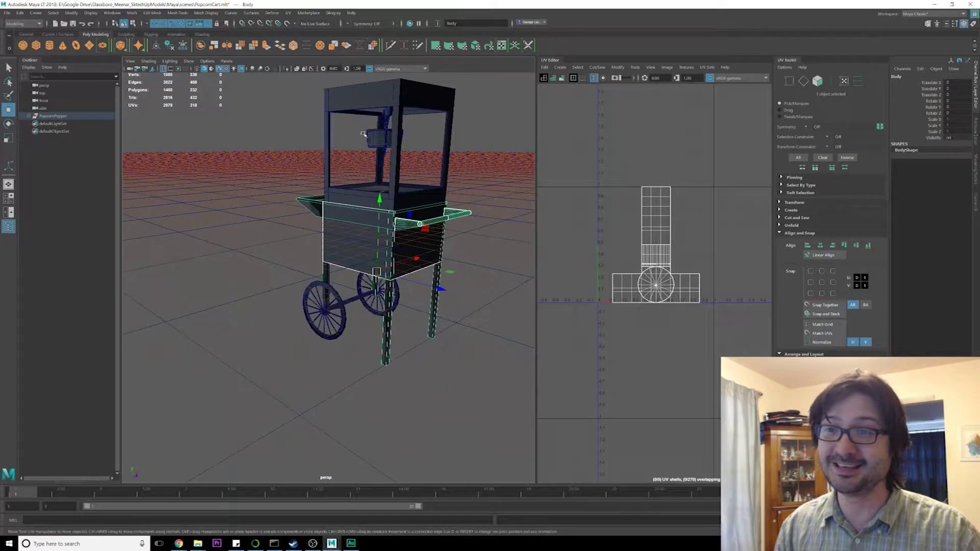
{"action": "left_click", "coordinate": [289, 13]}
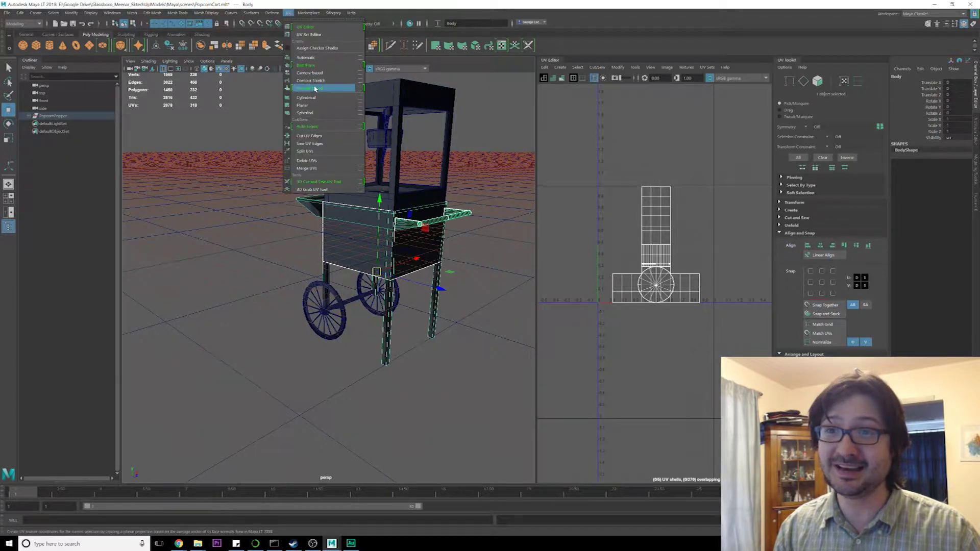
{"action": "left_click", "coordinate": [312, 64]}
{"action": "scroll", "coordinate": [620, 272], "scroll_direction": "up", "scroll_amount": 3}
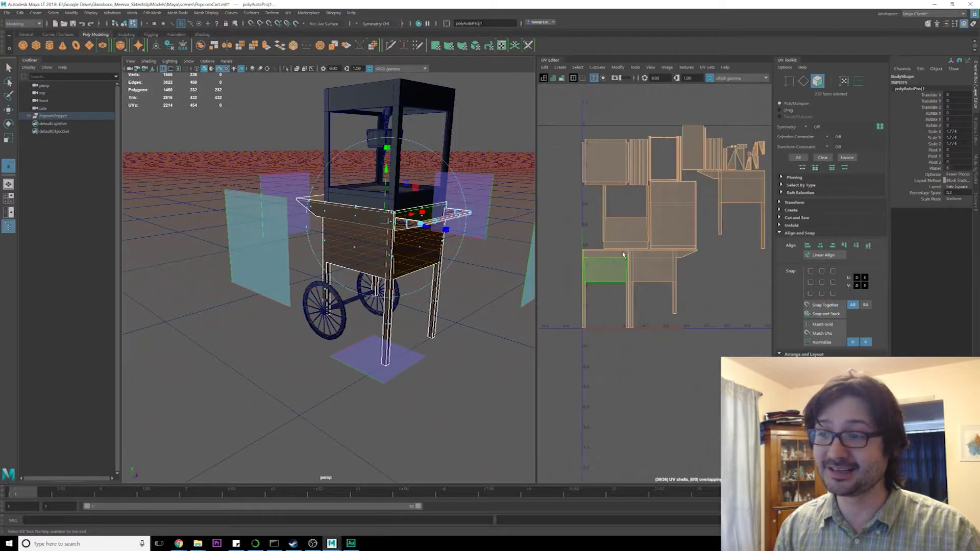
{"action": "middle_click_drag", "start_coordinate": [630, 202], "coordinate": [660, 212], "text": "alt"}
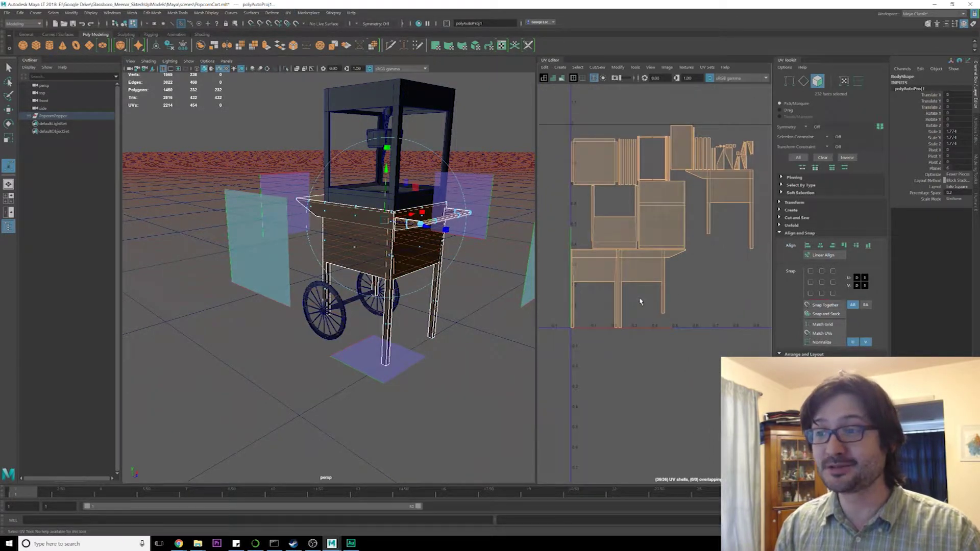
Select the side faces of all four legs of the Body mesh.
{"action": "right_click", "coordinate": [640, 275]}
{"action": "scroll", "coordinate": [607, 322], "scroll_direction": "up", "scroll_amount": 1}
{"action": "middle_click_drag", "start_coordinate": [598, 303], "coordinate": [621, 293], "text": "alt"}
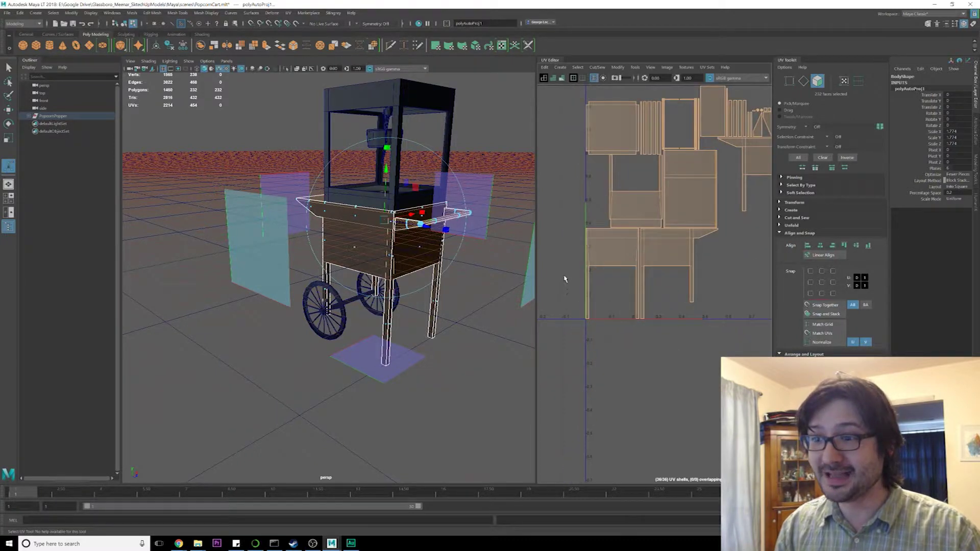
{"action": "left_click_drag", "start_coordinate": [564, 276], "coordinate": [716, 327]}
{"action": "middle_click_drag", "start_coordinate": [718, 248], "coordinate": [670, 269], "text": "alt"}
{"action": "left_click_drag", "start_coordinate": [428, 315], "coordinate": [373, 298], "text": "alt"}
{"action": "left_click_drag", "start_coordinate": [328, 272], "coordinate": [364, 325], "text": "shift"}
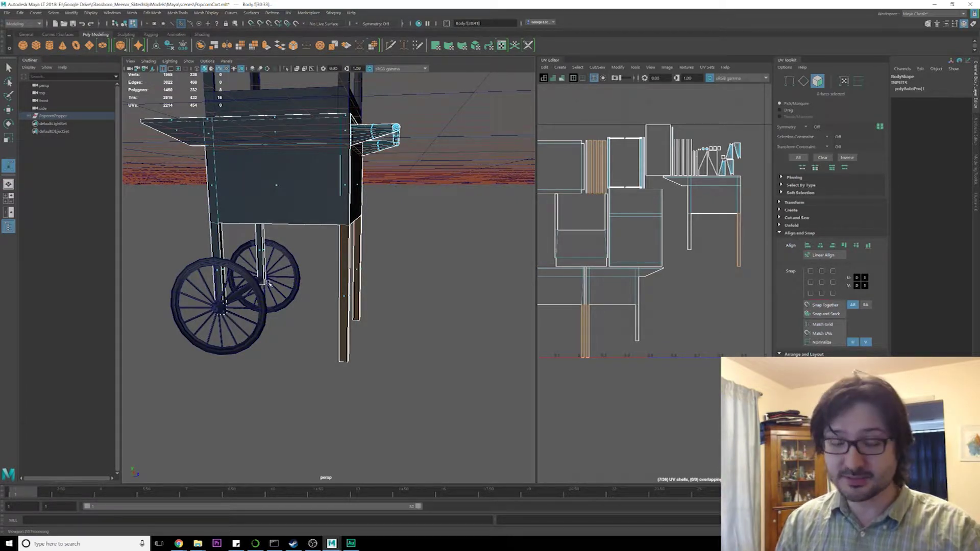
{"action": "left_click_drag", "start_coordinate": [269, 280], "coordinate": [269, 284], "text": "alt"}
{"action": "left_click_drag", "start_coordinate": [199, 275], "coordinate": [426, 313], "text": "shift"}
{"action": "left_click_drag", "start_coordinate": [425, 313], "coordinate": [384, 306], "text": "alt"}
{"action": "left_click_drag", "start_coordinate": [172, 264], "coordinate": [426, 314]}
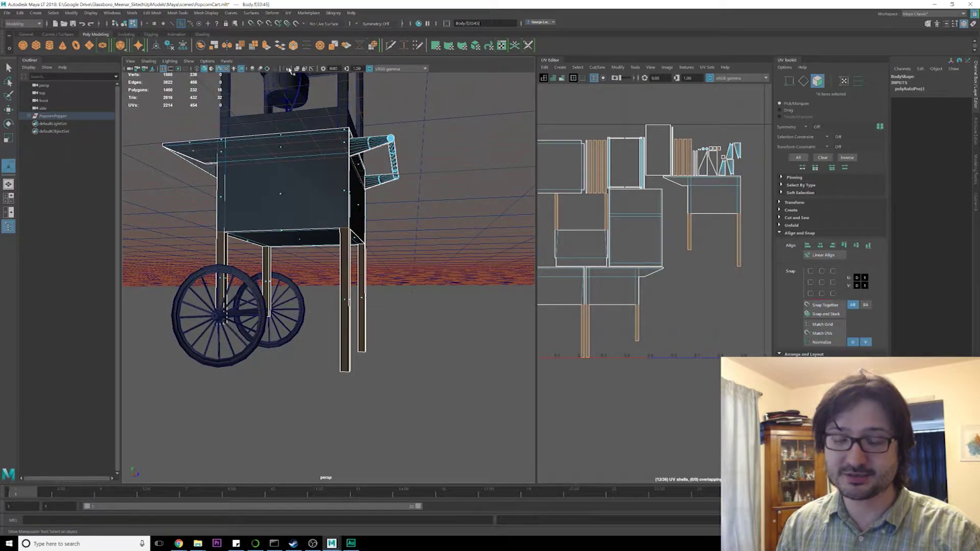
Apply planar UV mapping along the X axis to the leg faces and move the projected shells clear of the other Body UVs.
{"action": "left_click", "coordinate": [288, 13]}
{"action": "left_click", "coordinate": [360, 106]}
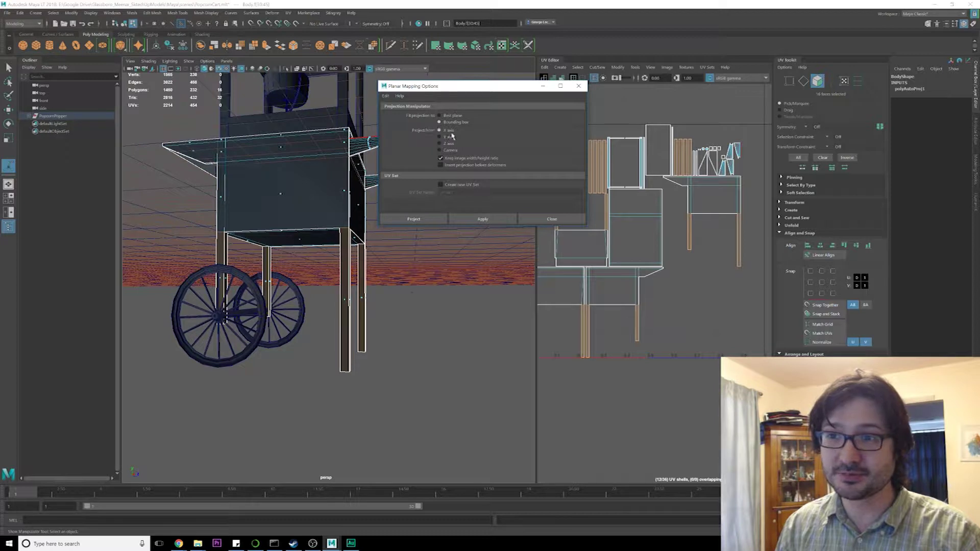
{"action": "left_click", "coordinate": [482, 218]}
{"action": "left_click", "coordinate": [547, 219]}
{"action": "scroll", "coordinate": [652, 247], "scroll_direction": "down", "scroll_amount": 5}
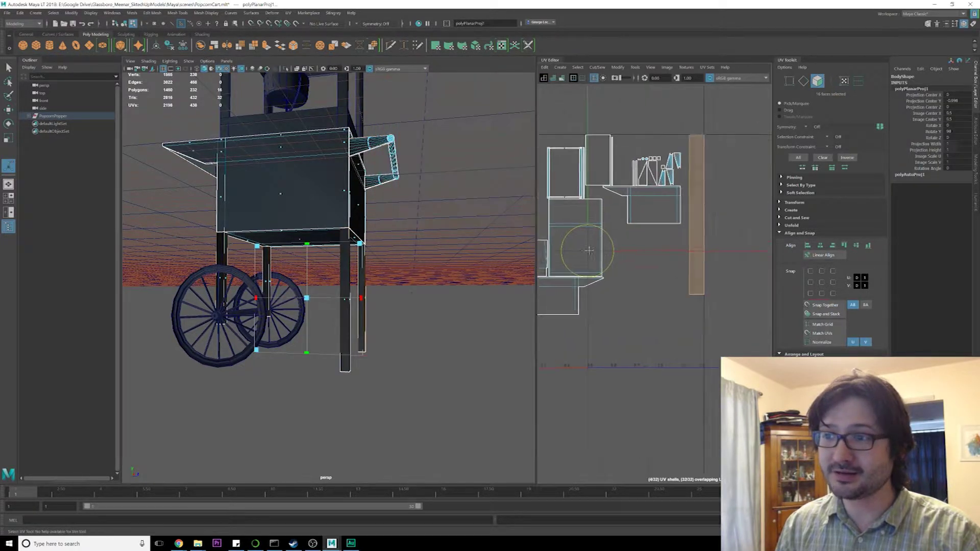
{"action": "left_click_drag", "start_coordinate": [701, 252], "coordinate": [846, 263]}
{"action": "middle_click_drag", "start_coordinate": [668, 250], "coordinate": [596, 248], "text": "alt"}
{"action": "scroll", "coordinate": [597, 249], "scroll_direction": "up", "scroll_amount": 3}
Select one of the two overlapping long leg UV shells and move it beside the other.
{"action": "right_click_drag", "start_coordinate": [585, 222], "coordinate": [560, 210]}
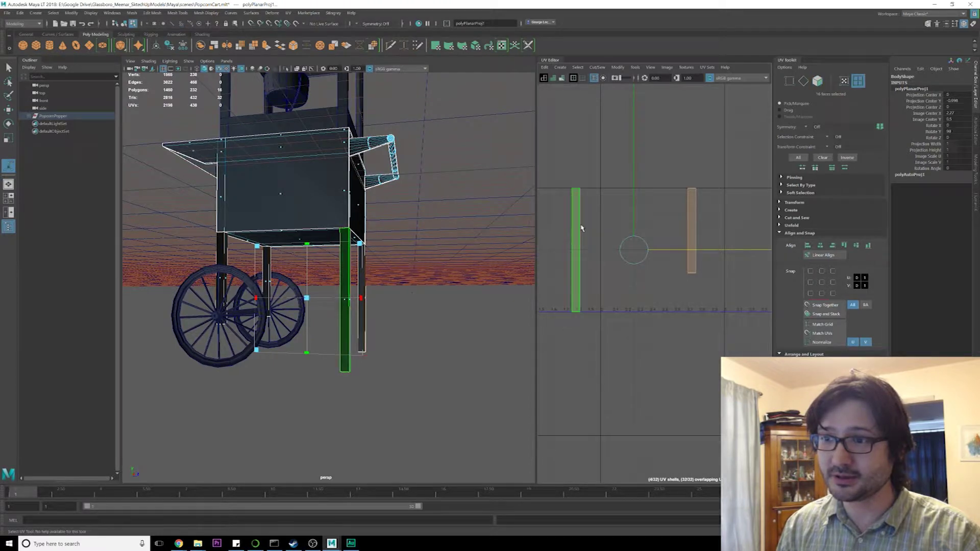
{"action": "left_click", "coordinate": [580, 229]}
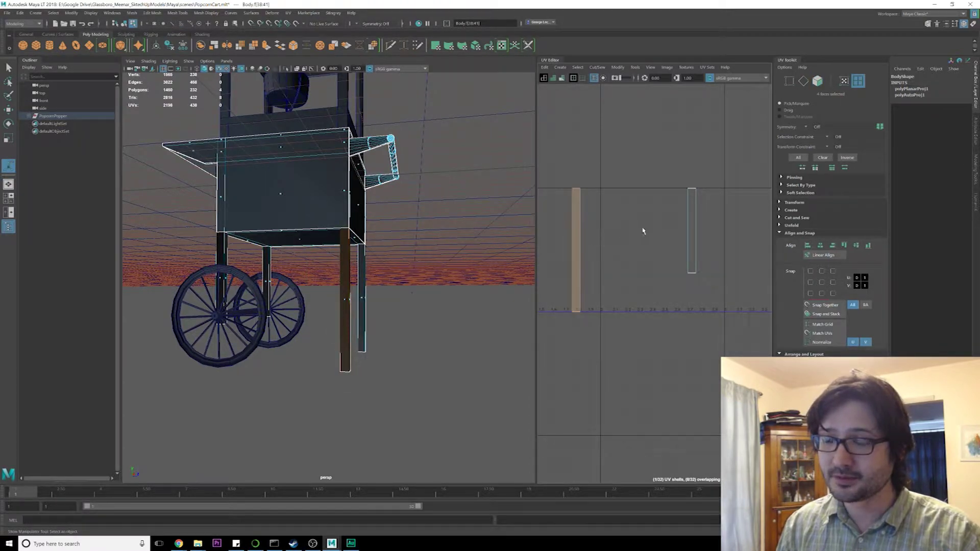
{"action": "scroll", "coordinate": [641, 230], "scroll_direction": "down", "scroll_amount": 2}
{"action": "left_click", "coordinate": [608, 221]}
{"action": "left_click", "coordinate": [599, 227]}
{"action": "scroll", "coordinate": [611, 237], "scroll_direction": "down", "scroll_amount": 4}
{"action": "scroll", "coordinate": [611, 240], "scroll_direction": "up", "scroll_amount": 3}
{"action": "key", "text": "w"}
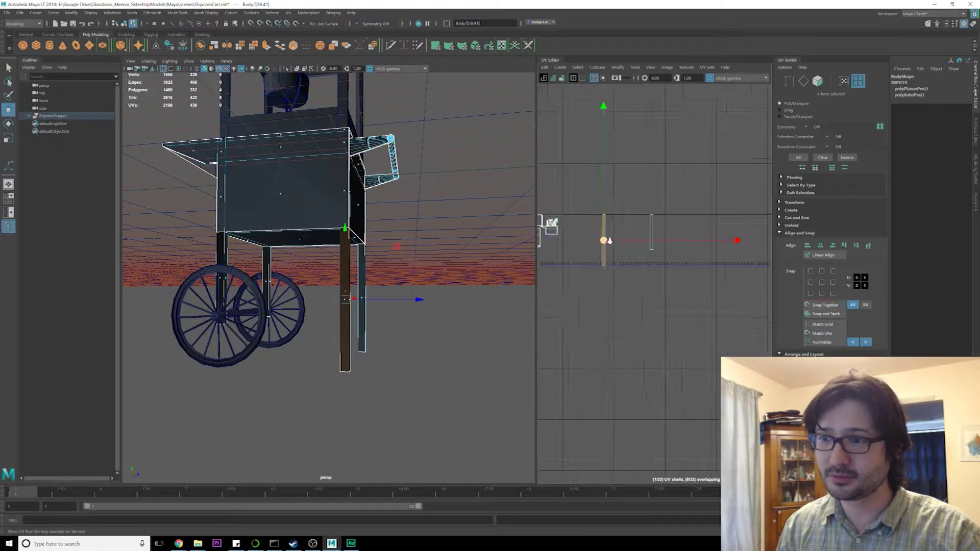
{"action": "key", "text": "minus"}
{"action": "key", "text": "minus"}
{"action": "key", "text": "minus"}
{"action": "key", "text": "minus"}
{"action": "key", "text": "minus"}
{"action": "key", "text": "minus"}
{"action": "key", "text": "minus"}
{"action": "left_click_drag", "start_coordinate": [601, 240], "coordinate": [613, 244]}
Move the two overlapping short leg UV shells apart, closer to the long leg shells.
{"action": "left_click", "coordinate": [714, 227]}
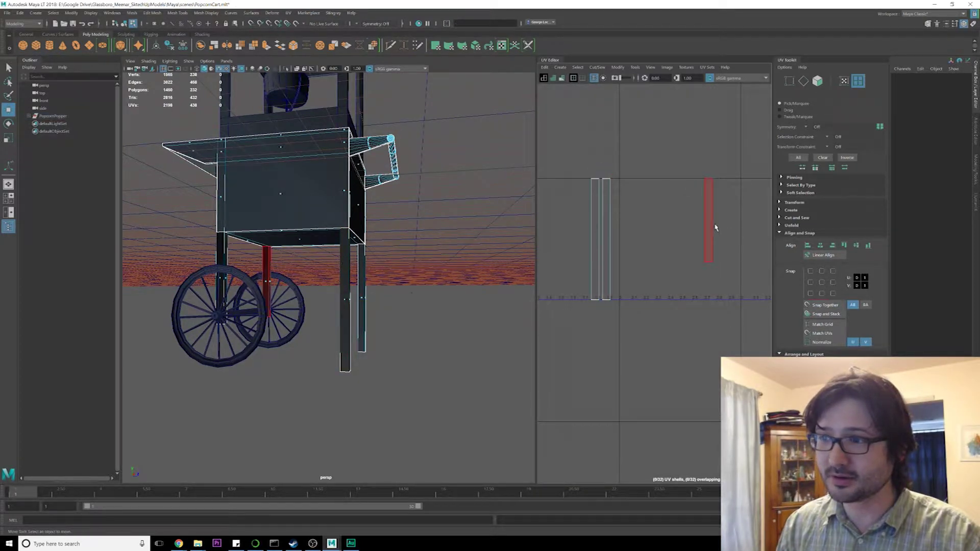
{"action": "mouse_move", "coordinate": [721, 221]}
{"action": "left_mouse_down"}
{"action": "mouse_move", "coordinate": [676, 224]}
{"action": "mouse_move", "coordinate": [704, 226]}
{"action": "left_mouse_up"}
{"action": "left_click", "coordinate": [669, 247]}
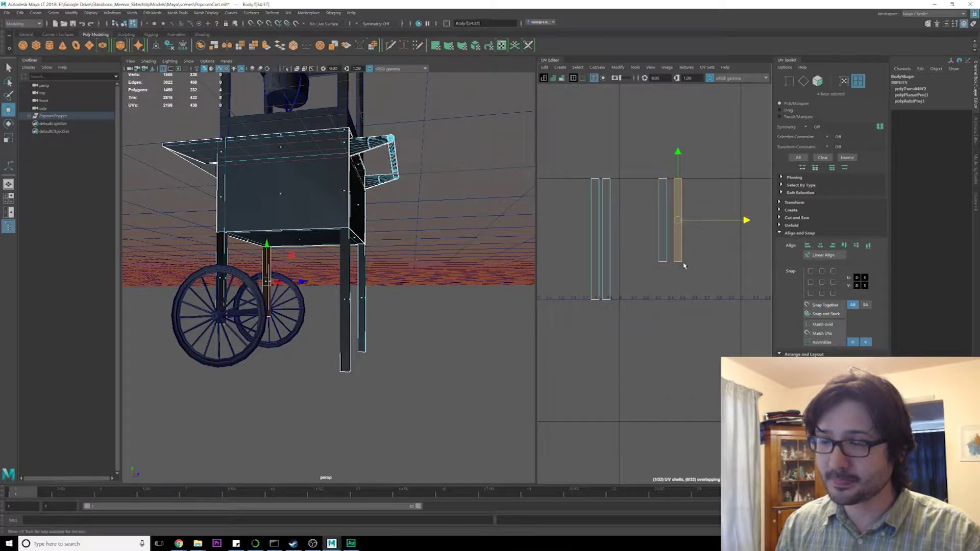
{"action": "left_click", "coordinate": [670, 271]}
Select one inner vertical edge on each of the four legs and cut the UVs along these edges.
{"action": "left_click_drag", "start_coordinate": [484, 256], "coordinate": [441, 267], "text": "alt"}
{"action": "key", "text": "q"}
{"action": "scroll", "coordinate": [440, 267], "scroll_direction": "up", "scroll_amount": 10}
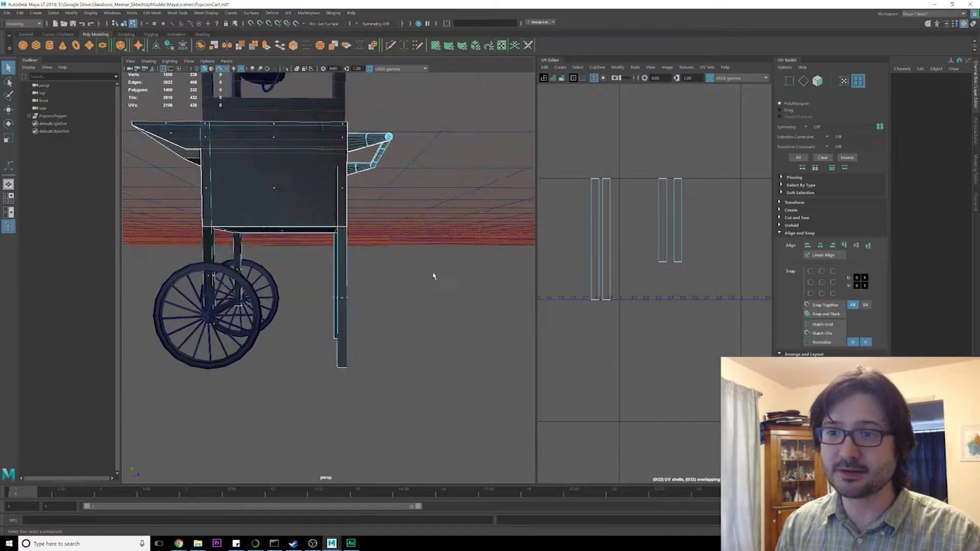
{"action": "right_click_drag", "start_coordinate": [343, 264], "coordinate": [344, 242]}
{"action": "left_click", "coordinate": [341, 259]}
{"action": "left_click_drag", "start_coordinate": [360, 326], "coordinate": [430, 327], "text": "alt"}
{"action": "left_click_drag", "start_coordinate": [278, 302], "coordinate": [400, 311], "text": "alt"}
{"action": "left_click", "coordinate": [351, 283], "text": "shift"}
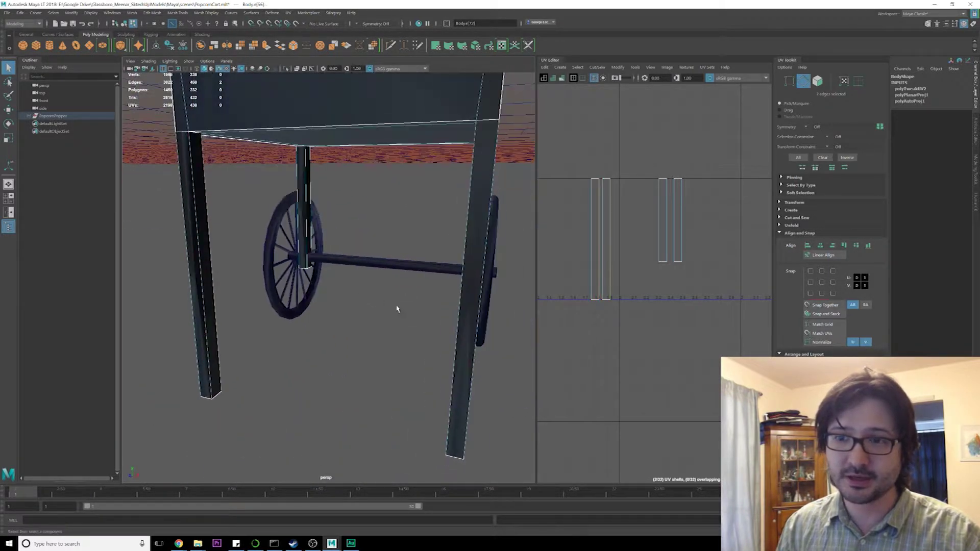
{"action": "left_click", "coordinate": [308, 249], "text": "shift"}
{"action": "left_click_drag", "start_coordinate": [308, 249], "coordinate": [387, 249], "text": "alt"}
{"action": "left_click", "coordinate": [394, 253], "text": "shift"}
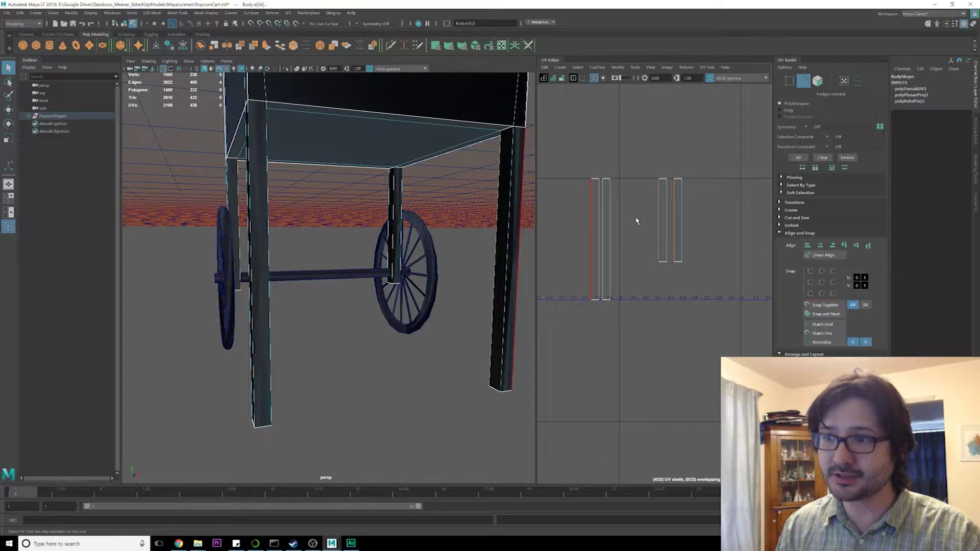
{"action": "right_click_drag", "start_coordinate": [637, 222], "coordinate": [606, 220], "text": "shift"}
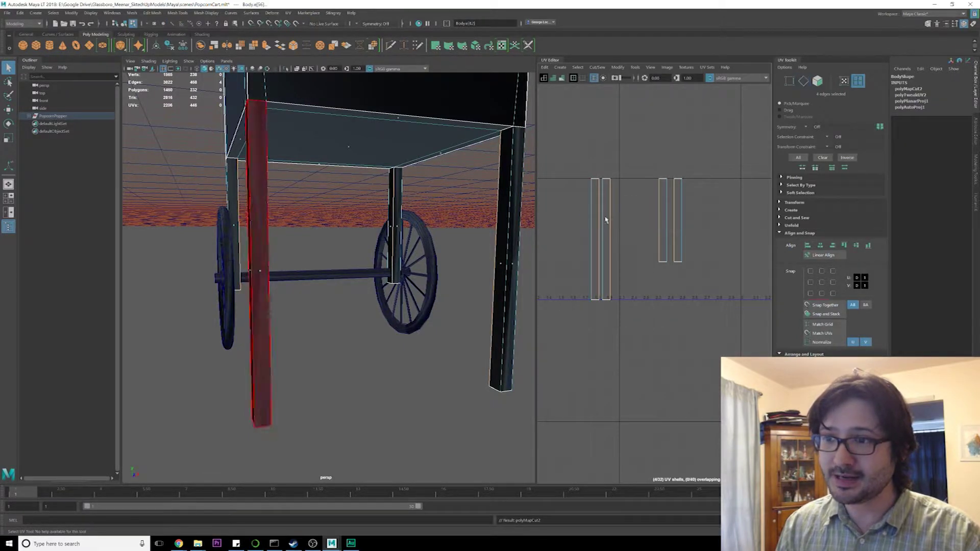
Unfold the four leg UV shells and orient them to the UV axes.
{"action": "right_click", "coordinate": [638, 217], "text": "shift"}
{"action": "right_click_drag", "start_coordinate": [618, 231], "coordinate": [568, 223], "text": "shift"}
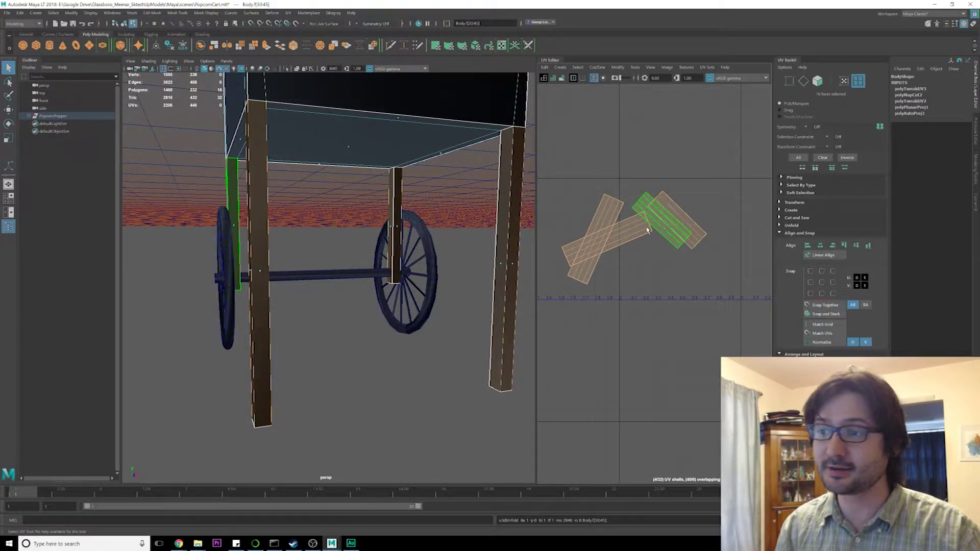
{"action": "left_click", "coordinate": [665, 228]}
{"action": "right_click", "coordinate": [671, 221], "text": "shift"}
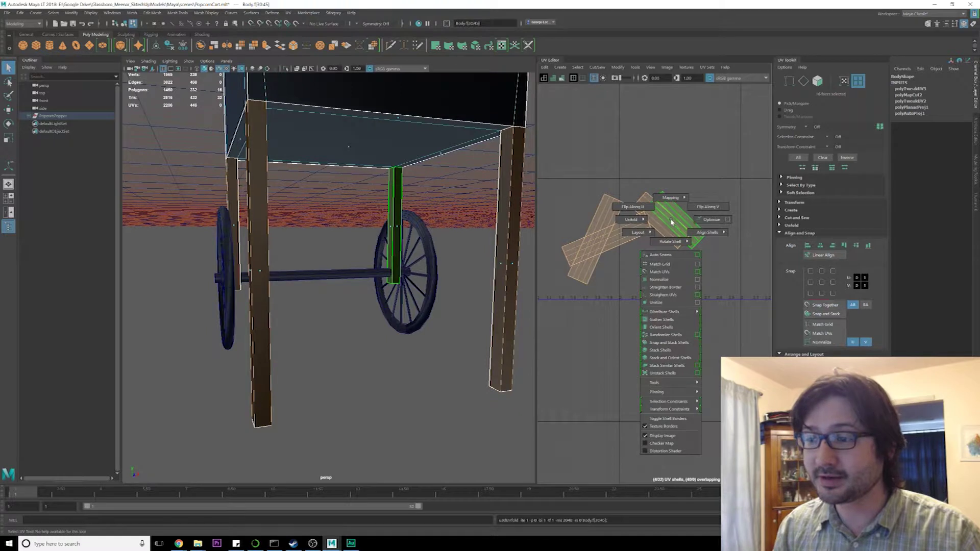
{"action": "left_click", "coordinate": [669, 327]}
{"action": "middle_click_drag", "start_coordinate": [624, 264], "coordinate": [660, 262], "text": "alt"}
Select the two short leg UV shells and rotate them counterclockwise.
{"action": "left_click_drag", "start_coordinate": [659, 197], "coordinate": [731, 258]}
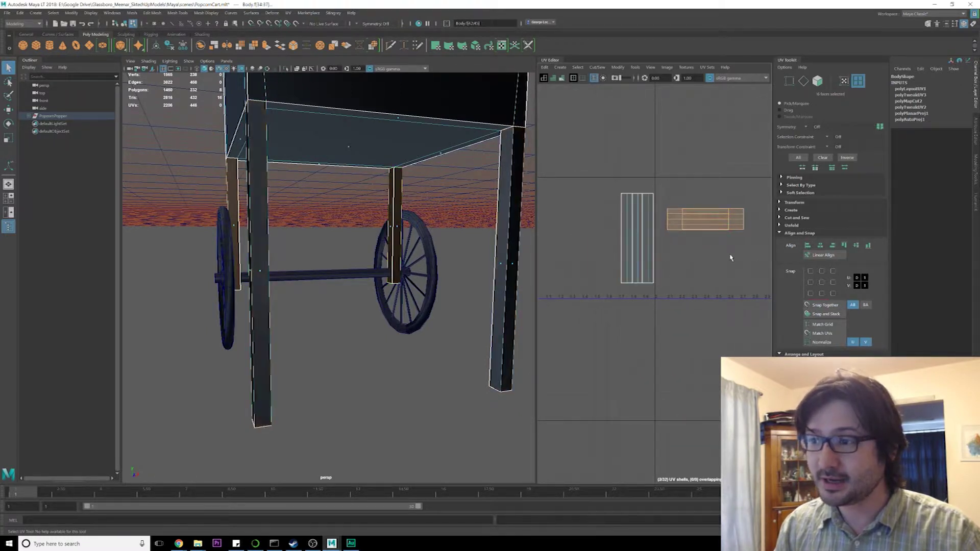
{"action": "right_click", "coordinate": [707, 226], "text": "shift"}
{"action": "mouse_move", "coordinate": [707, 245]}
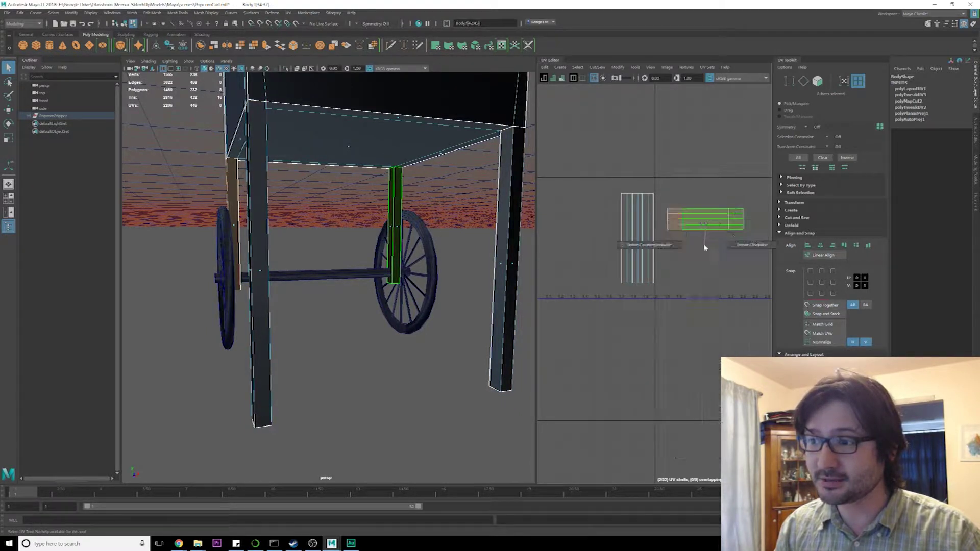
{"action": "left_click", "coordinate": [642, 246]}
{"action": "key", "text": "g"}
{"action": "left_click", "coordinate": [681, 267]}
Examine the remaining automatically mapped Body UV shells, including the thin frame strips and the small handle pieces.
{"action": "scroll", "coordinate": [673, 246], "scroll_direction": "down", "scroll_amount": 5}
{"action": "mouse_move", "coordinate": [652, 245]}
{"action": "middle_mouse_down", "text": "alt"}
{"action": "mouse_move", "coordinate": [685, 230]}
{"action": "mouse_move", "coordinate": [630, 222]}
{"action": "mouse_move", "coordinate": [653, 241]}
{"action": "middle_mouse_up", "text": "alt"}
{"action": "scroll", "coordinate": [636, 233], "scroll_direction": "up", "scroll_amount": 5}
{"action": "scroll", "coordinate": [629, 222], "scroll_direction": "up", "scroll_amount": 4}
{"action": "scroll", "coordinate": [661, 213], "scroll_direction": "up", "scroll_amount": 5}
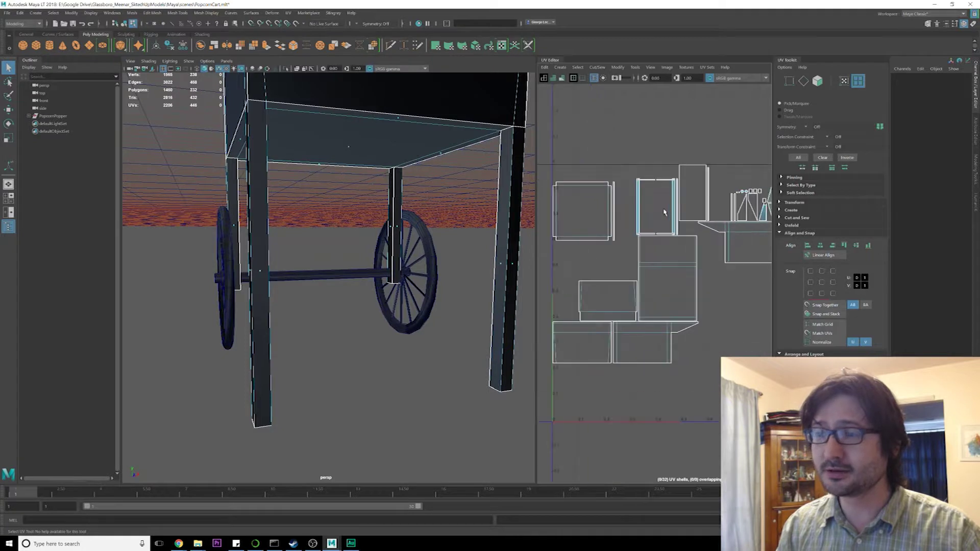
{"action": "left_click", "coordinate": [685, 204]}
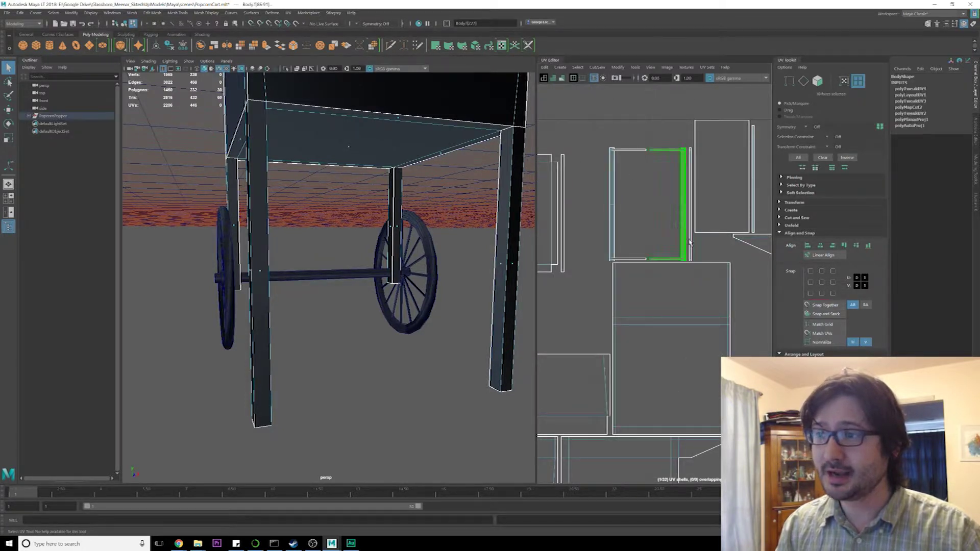
{"action": "scroll", "coordinate": [684, 209], "scroll_direction": "down", "scroll_amount": 3}
{"action": "middle_click_drag", "start_coordinate": [683, 217], "coordinate": [605, 230], "text": "alt"}
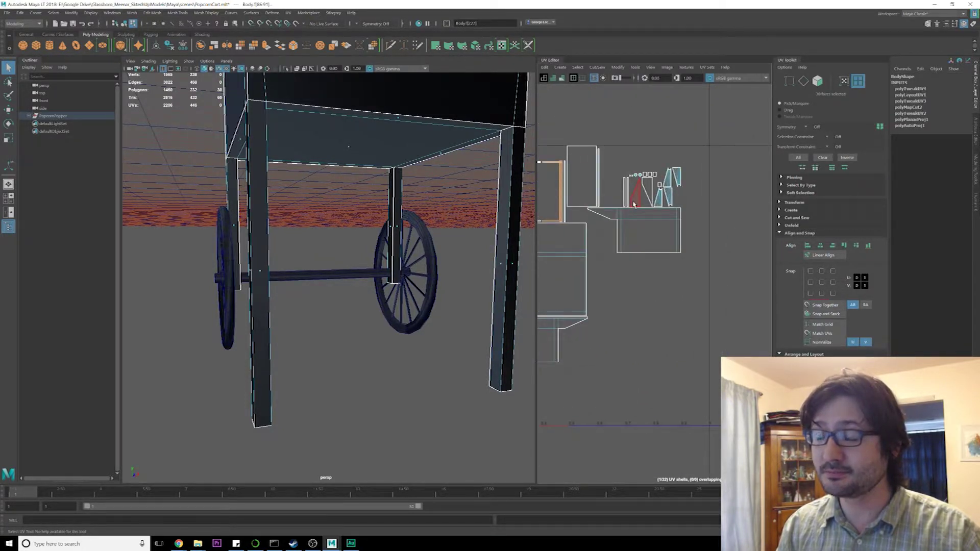
Select all faces of the cart's horizontal handle bar, including its two round end caps.
{"action": "scroll", "coordinate": [639, 204], "scroll_direction": "up", "scroll_amount": 3}
{"action": "middle_click_drag", "start_coordinate": [616, 191], "coordinate": [638, 181], "text": "alt"}
{"action": "left_click_drag", "start_coordinate": [225, 235], "coordinate": [355, 211], "text": "alt"}
{"action": "left_click_drag", "start_coordinate": [286, 268], "coordinate": [409, 382], "text": "alt"}
{"action": "left_click_drag", "start_coordinate": [385, 324], "coordinate": [409, 355], "text": "alt"}
{"action": "scroll", "coordinate": [376, 336], "scroll_direction": "up", "scroll_amount": 3}
{"action": "scroll", "coordinate": [360, 338], "scroll_direction": "down", "scroll_amount": 4}
{"action": "scroll", "coordinate": [408, 355], "scroll_direction": "up", "scroll_amount": 4}
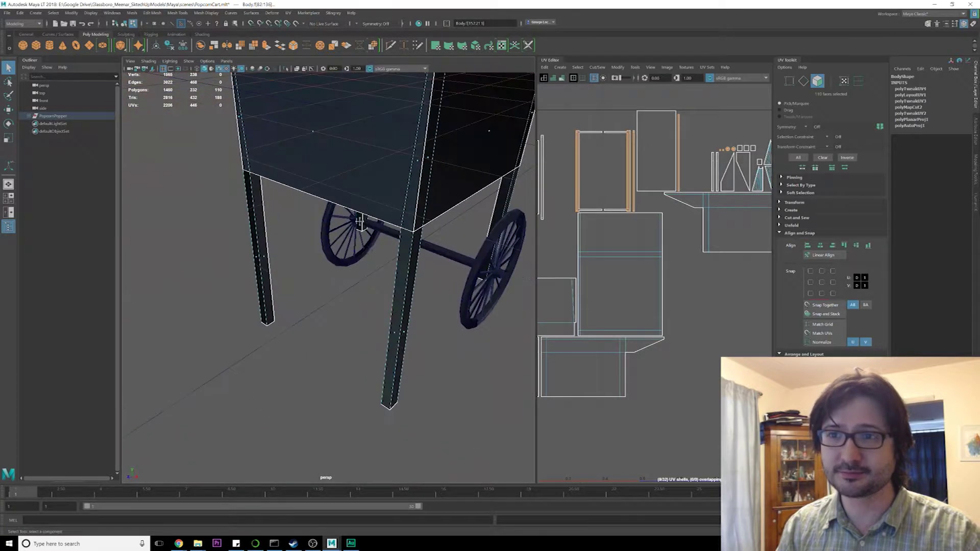
{"action": "middle_click_drag", "start_coordinate": [360, 220], "coordinate": [342, 312], "text": "alt"}
{"action": "left_click_drag", "start_coordinate": [327, 242], "coordinate": [331, 6], "text": "alt"}
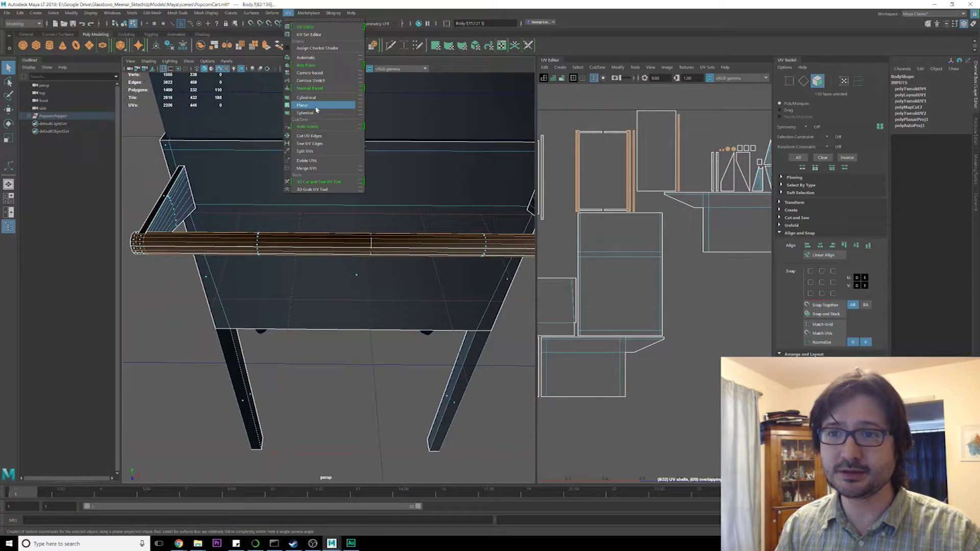
Apply cylindrical UV mapping to the selected handle bar faces.
{"action": "left_click", "coordinate": [359, 97]}
{"action": "scroll", "coordinate": [400, 251], "scroll_direction": "down", "scroll_amount": 3}
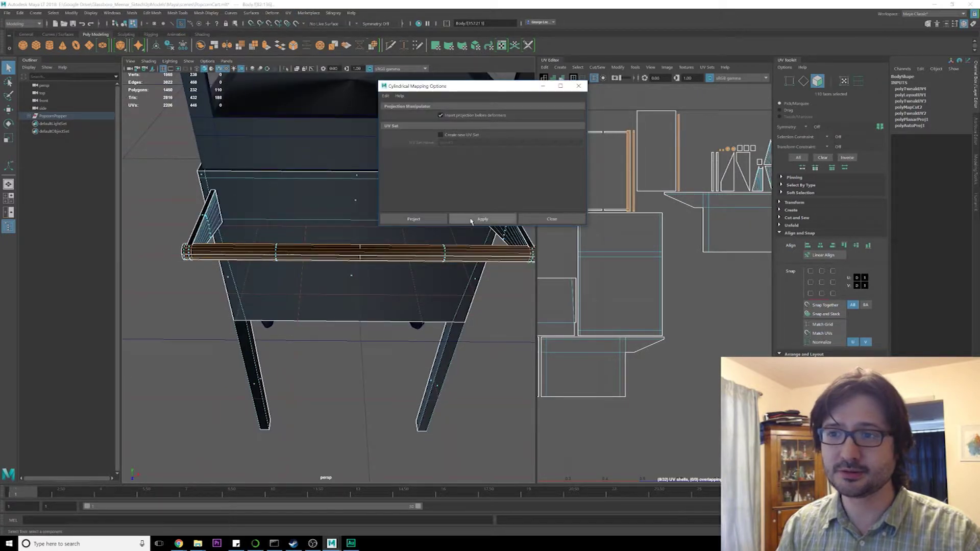
{"action": "left_click", "coordinate": [469, 220]}
{"action": "left_click_drag", "start_coordinate": [446, 276], "coordinate": [389, 296], "text": "alt"}
{"action": "left_click", "coordinate": [539, 221]}
{"action": "scroll", "coordinate": [403, 261], "scroll_direction": "down", "scroll_amount": 2}
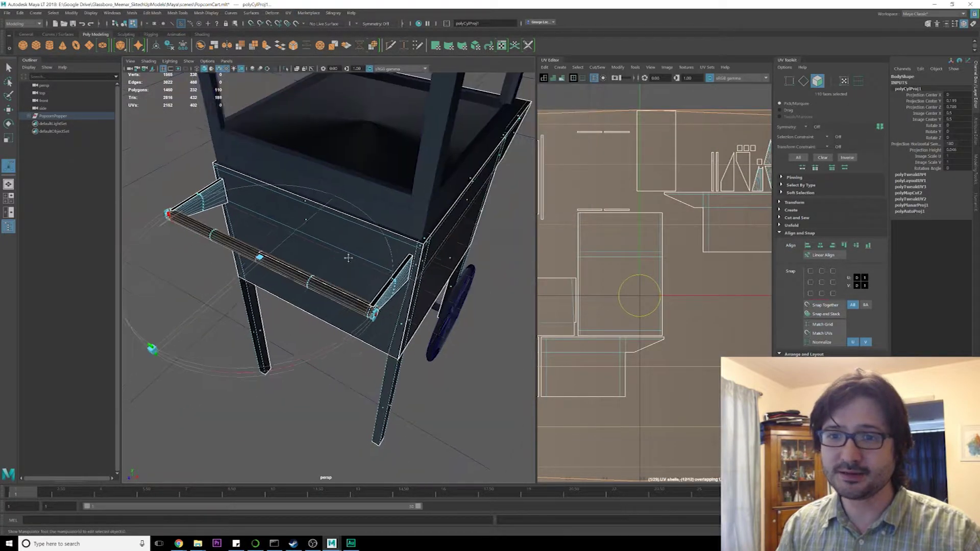
{"action": "left_click_drag", "start_coordinate": [335, 263], "coordinate": [352, 254], "text": "alt"}
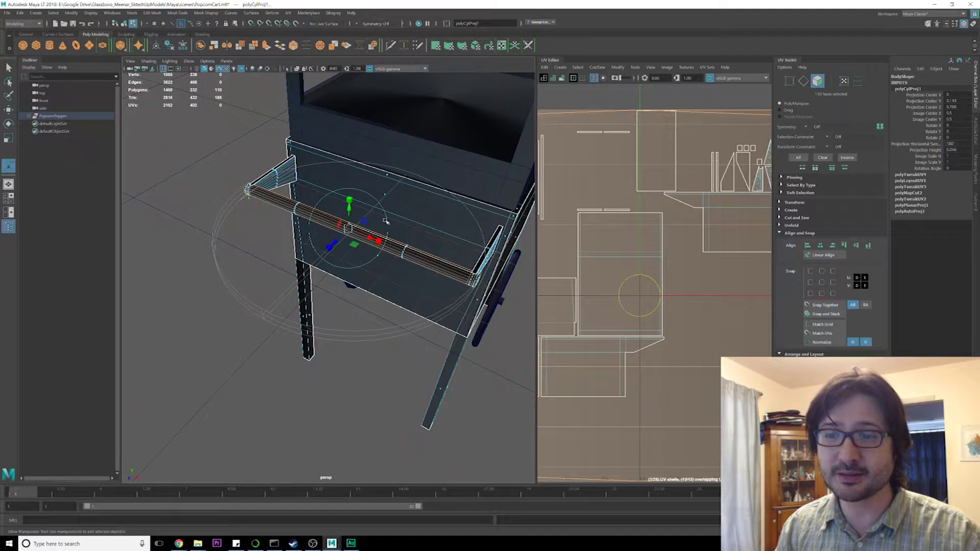
Rotate the cylindrical projection to run along the handle bar, setting its Rotate Z to -90.
{"action": "left_click_drag", "start_coordinate": [359, 214], "coordinate": [382, 245]}
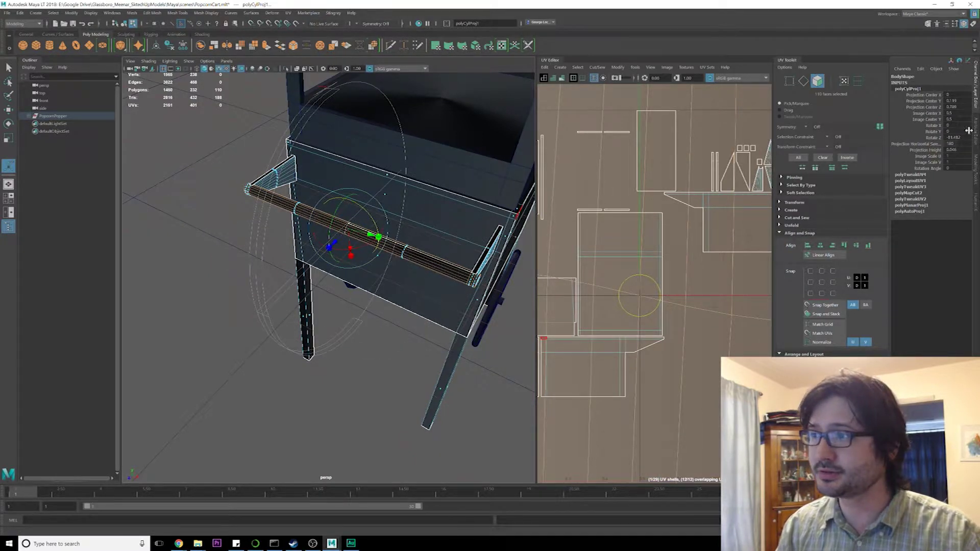
{"action": "type", "text": "-"}
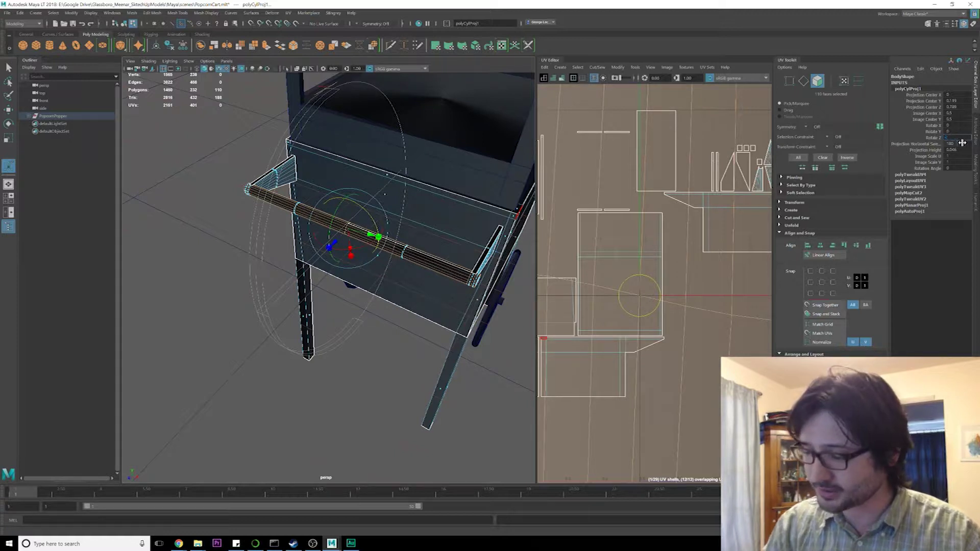
{"action": "type", "text": "90"}
{"action": "key", "text": "Return"}
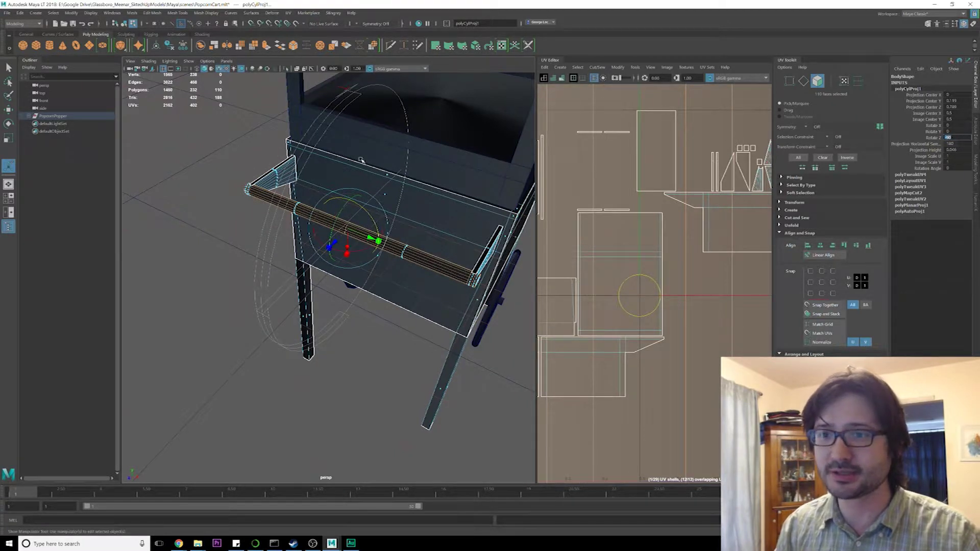
{"action": "left_click_drag", "start_coordinate": [322, 237], "coordinate": [335, 233], "text": "alt"}
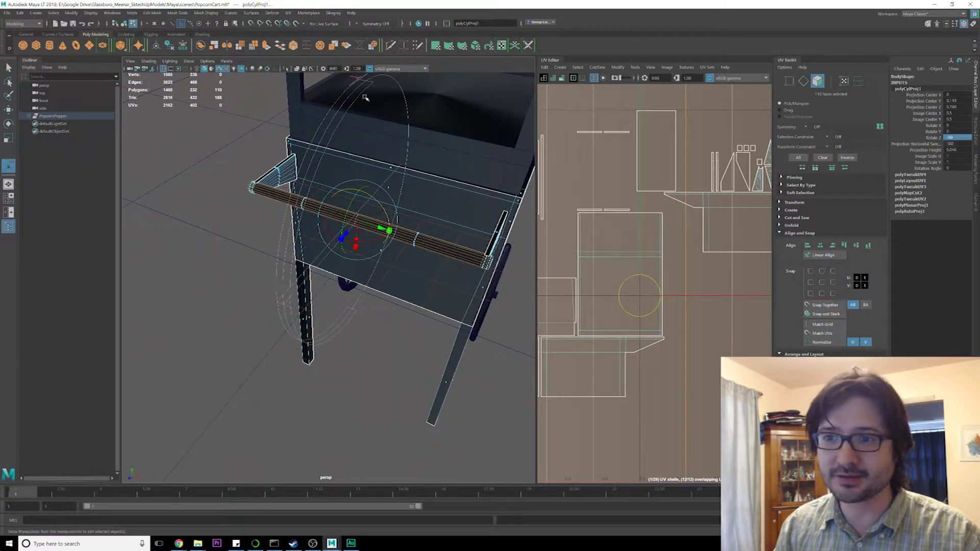
Stretch the cylindrical projection along the handle bar to a height of about 1.035 and extend its horizontal sweep to 360 degrees.
{"action": "left_click_drag", "start_coordinate": [389, 230], "coordinate": [418, 243]}
{"action": "left_click_drag", "start_coordinate": [425, 254], "coordinate": [378, 258], "text": "alt"}
{"action": "middle_click_drag", "start_coordinate": [359, 262], "coordinate": [371, 249], "text": "alt"}
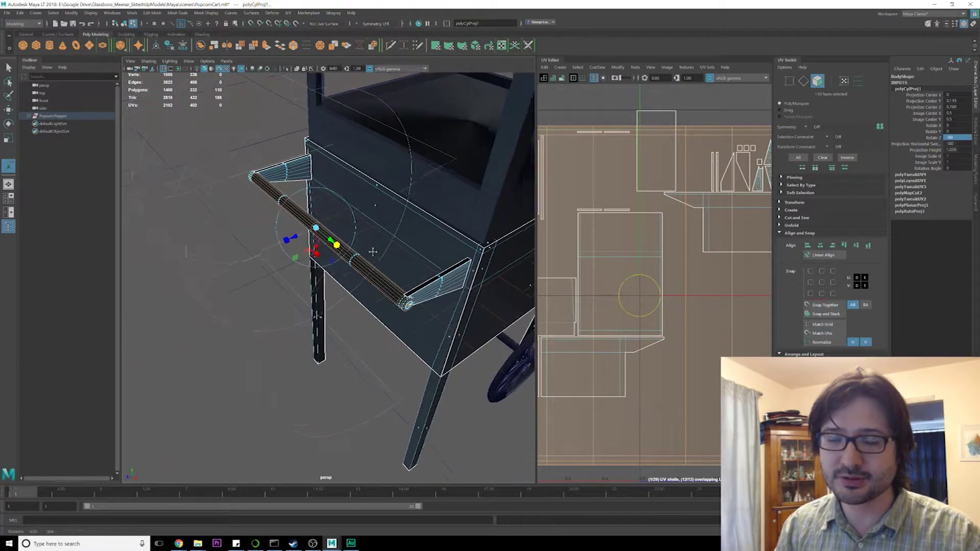
{"action": "scroll", "coordinate": [372, 258], "scroll_direction": "down", "scroll_amount": 3}
{"action": "left_click_drag", "start_coordinate": [372, 265], "coordinate": [360, 265], "text": "alt"}
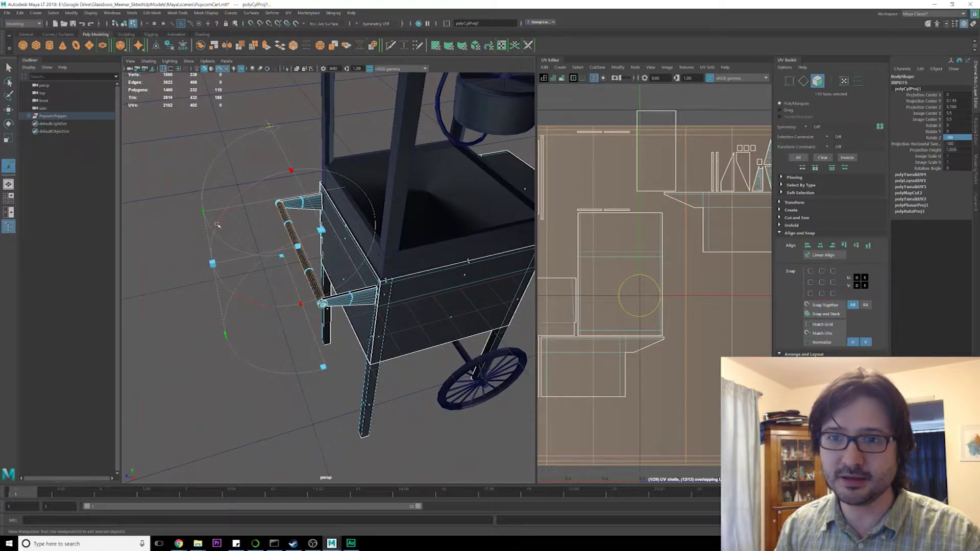
{"action": "left_click_drag", "start_coordinate": [295, 172], "coordinate": [386, 253]}
{"action": "scroll", "coordinate": [345, 292], "scroll_direction": "down", "scroll_amount": 2}
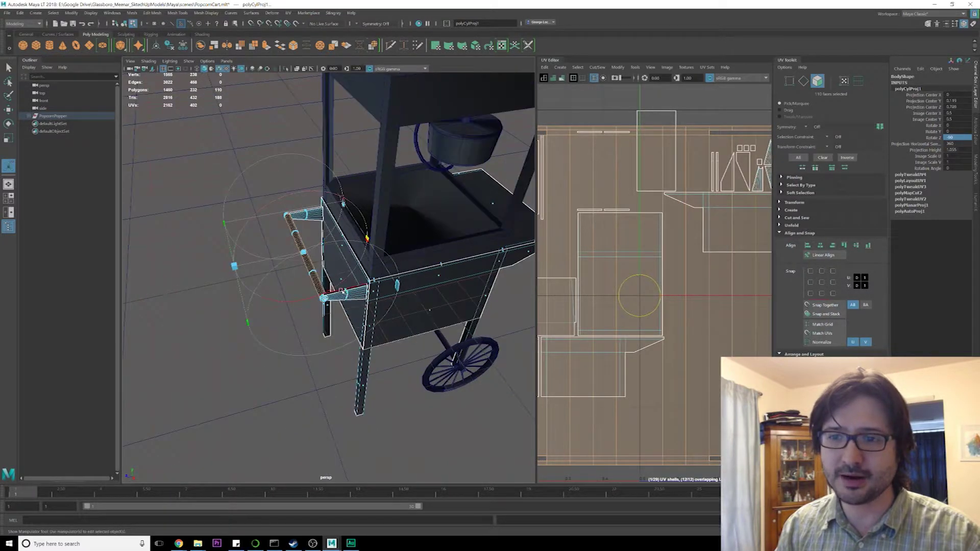
{"action": "left_click_drag", "start_coordinate": [344, 291], "coordinate": [362, 281], "text": "alt"}
{"action": "scroll", "coordinate": [628, 293], "scroll_direction": "down", "scroll_amount": 7}
Select the handle bar's UV shells and move them above the other shells, then widen the UV Editor.
{"action": "key", "text": "q"}
{"action": "key", "text": "F8"}
{"action": "key", "text": "F8"}
{"action": "right_click_drag", "start_coordinate": [644, 310], "coordinate": [615, 298]}
{"action": "left_click", "coordinate": [645, 310]}
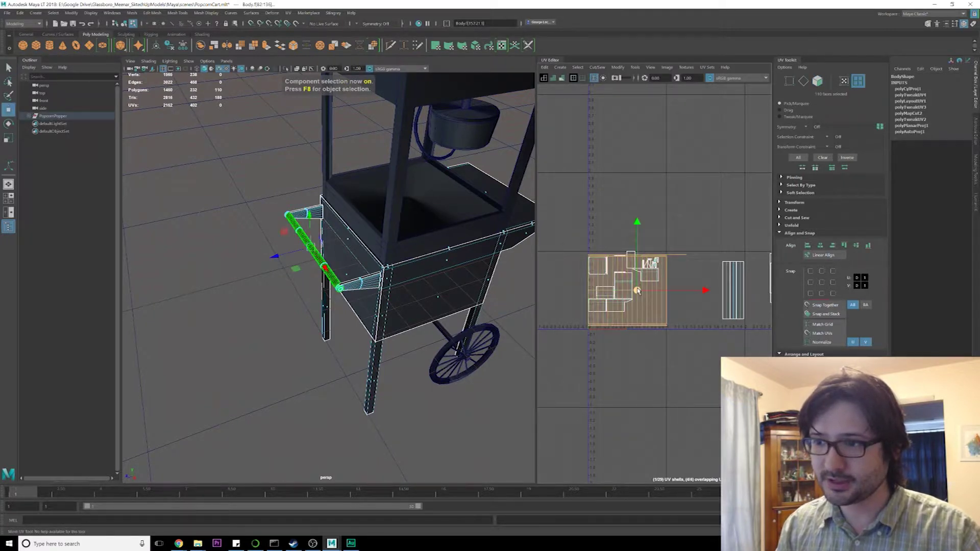
{"action": "left_click_drag", "start_coordinate": [637, 290], "coordinate": [671, 209]}
{"action": "key", "text": "f"}
{"action": "left_click_drag", "start_coordinate": [534, 220], "coordinate": [447, 224]}
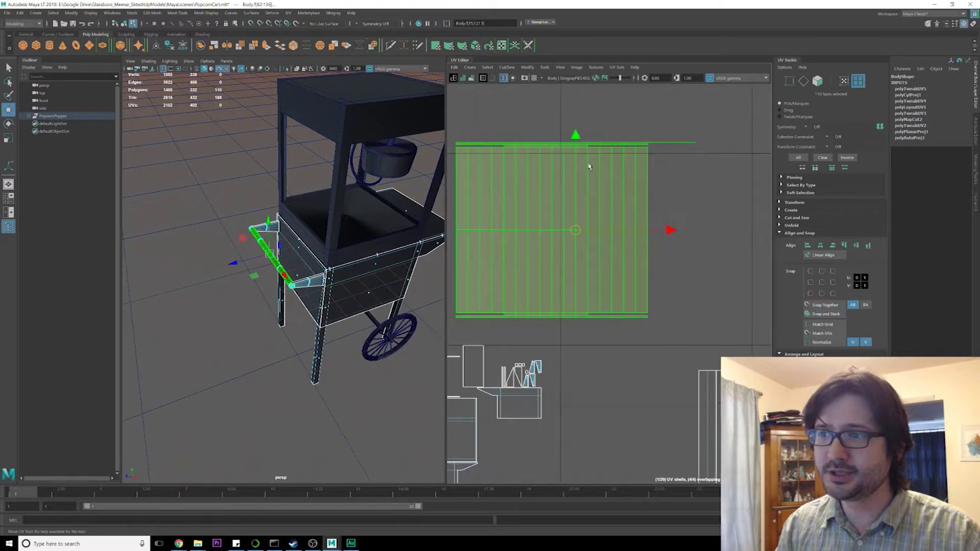
Switch to face selection and pick a face on one round end cap of the handle bar.
{"action": "right_click_drag", "start_coordinate": [623, 178], "coordinate": [625, 202]}
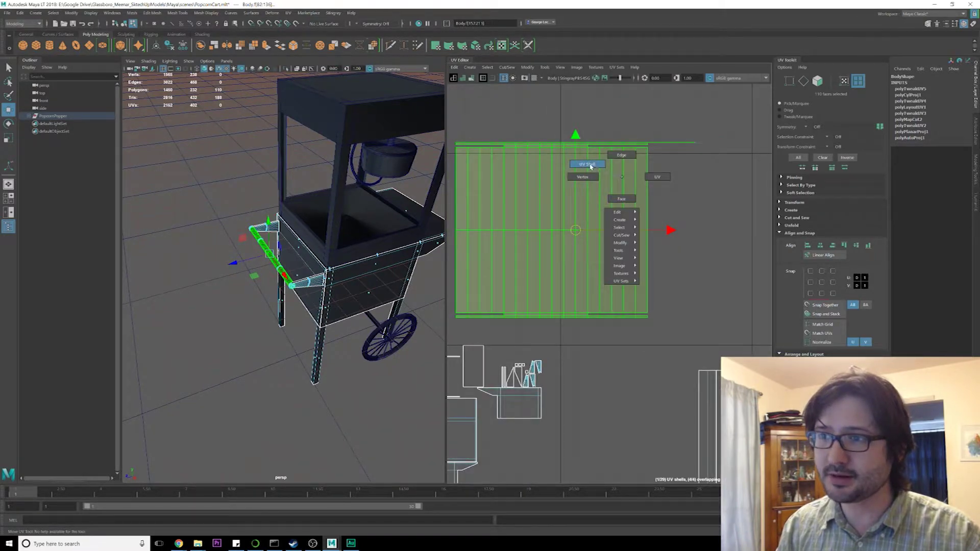
{"action": "right_click_drag", "start_coordinate": [591, 166], "coordinate": [589, 165]}
{"action": "left_click_drag", "start_coordinate": [332, 299], "coordinate": [365, 256], "text": "alt"}
{"action": "scroll", "coordinate": [366, 257], "scroll_direction": "up", "scroll_amount": 5}
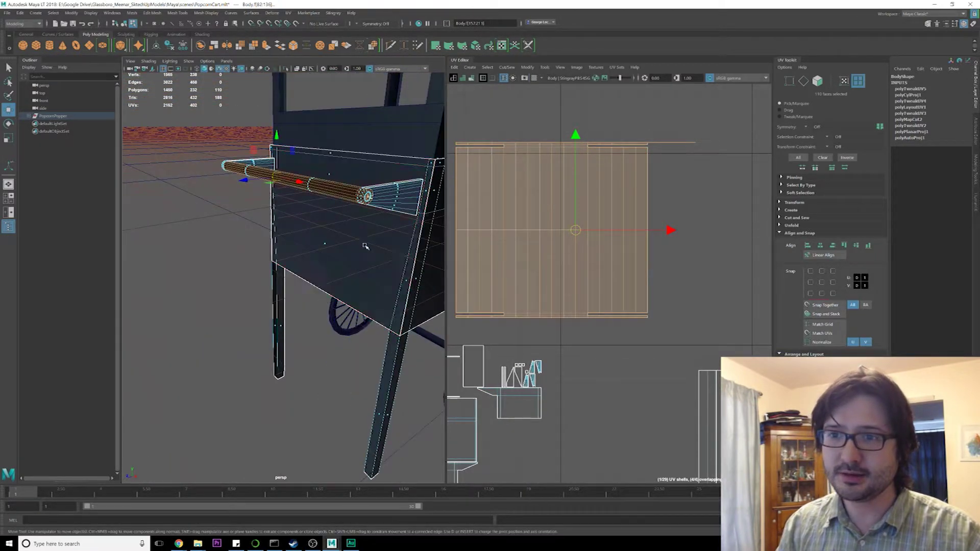
{"action": "middle_click_drag", "start_coordinate": [366, 257], "coordinate": [332, 276], "text": "alt"}
{"action": "scroll", "coordinate": [333, 275], "scroll_direction": "up", "scroll_amount": 3}
{"action": "scroll", "coordinate": [356, 226], "scroll_direction": "down", "scroll_amount": 2}
{"action": "right_click_drag", "start_coordinate": [359, 194], "coordinate": [360, 217]}
{"action": "left_click", "coordinate": [357, 193]}
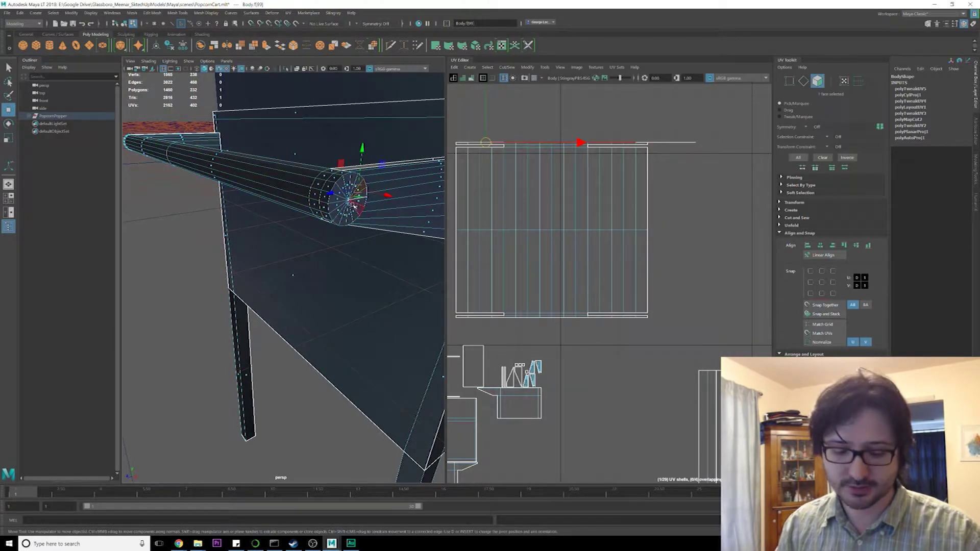
Select all 16 faces of one handle bar end cap, leaving the surrounding cart faces out of the selection.
{"action": "left_click_drag", "start_coordinate": [352, 206], "coordinate": [361, 256], "text": "alt"}
{"action": "scroll", "coordinate": [361, 256], "scroll_direction": "down", "scroll_amount": 6}
{"action": "left_click_drag", "start_coordinate": [301, 294], "coordinate": [324, 238], "text": "alt"}
{"action": "scroll", "coordinate": [330, 275], "scroll_direction": "up", "scroll_amount": 3}
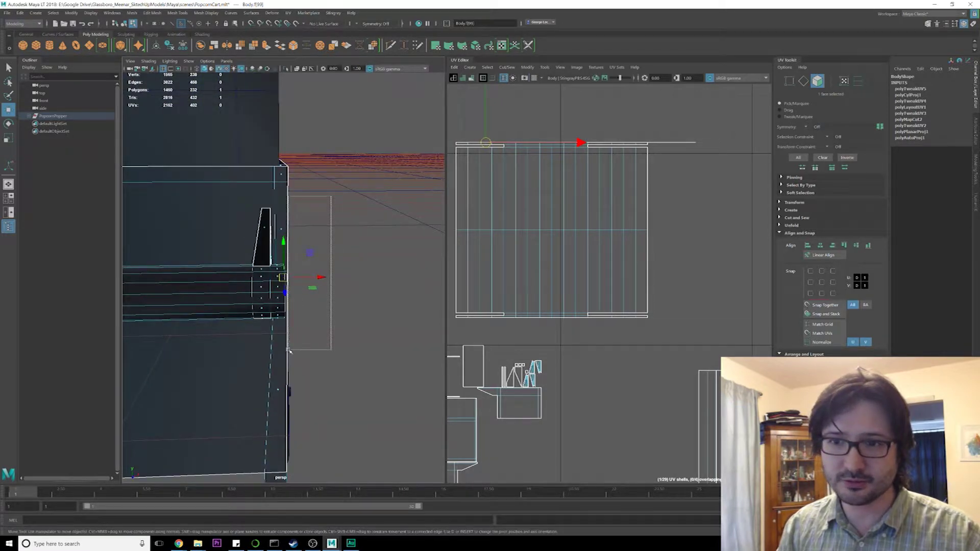
{"action": "left_click_drag", "start_coordinate": [288, 353], "coordinate": [384, 270], "text": "alt"}
{"action": "left_click", "coordinate": [409, 415], "text": "ctrl"}
{"action": "left_click_drag", "start_coordinate": [409, 415], "coordinate": [280, 176], "text": "alt"}
{"action": "scroll", "coordinate": [306, 286], "scroll_direction": "down", "scroll_amount": 5}
{"action": "scroll", "coordinate": [289, 317], "scroll_direction": "up", "scroll_amount": 4}
{"action": "left_click_drag", "start_coordinate": [325, 289], "coordinate": [312, 232], "text": "alt"}
{"action": "left_click_drag", "start_coordinate": [289, 167], "coordinate": [296, 162], "text": "alt"}
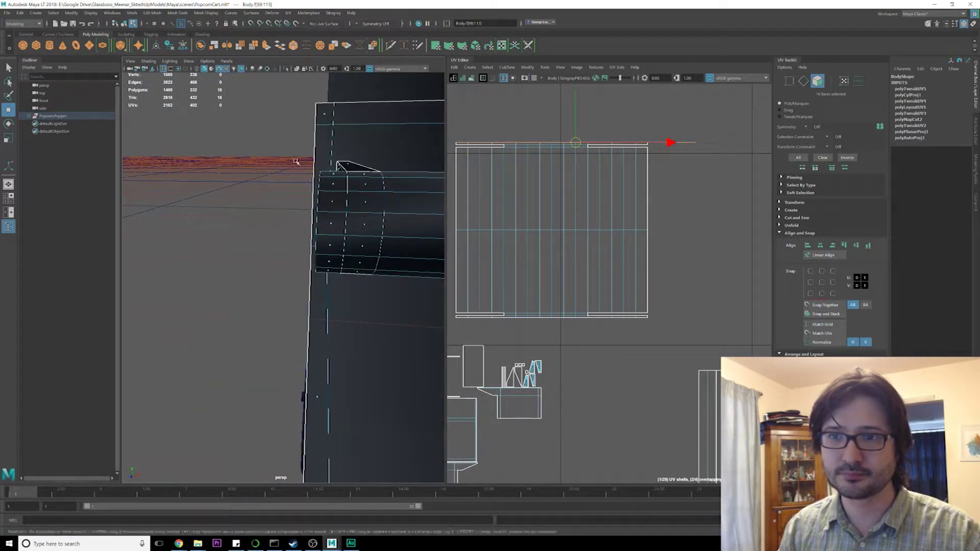
Add the opposite end cap's faces to the selection and deselect the stray cart body faces.
{"action": "left_click_drag", "start_coordinate": [323, 288], "coordinate": [323, 289], "text": "shift"}
{"action": "left_click_drag", "start_coordinate": [323, 289], "coordinate": [290, 243], "text": "alt"}
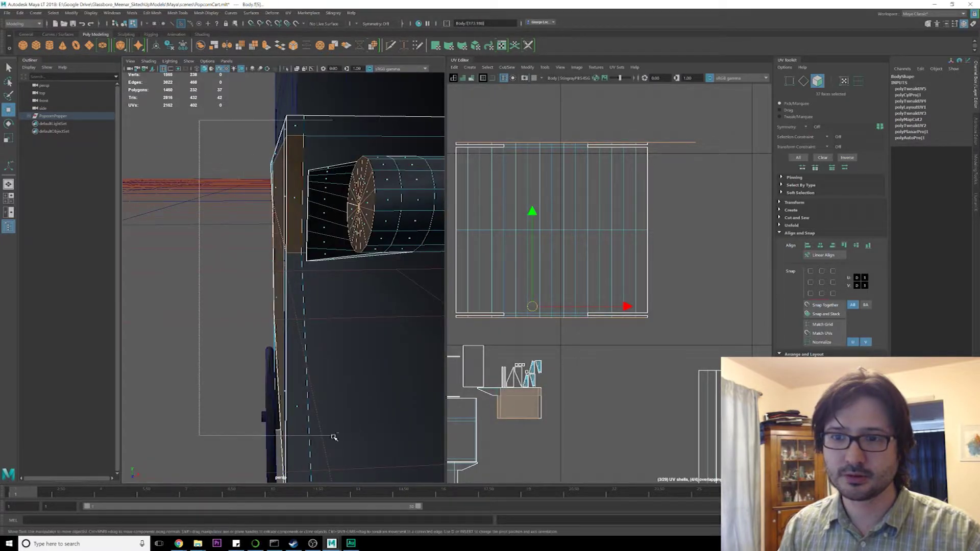
{"action": "scroll", "coordinate": [322, 416], "scroll_direction": "down", "scroll_amount": 5}
{"action": "left_click_drag", "start_coordinate": [334, 437], "coordinate": [359, 349], "text": "ctrl"}
{"action": "middle_click_drag", "start_coordinate": [360, 349], "coordinate": [277, 312], "text": "alt"}
{"action": "left_click_drag", "start_coordinate": [277, 311], "coordinate": [353, 279], "text": "alt"}
{"action": "scroll", "coordinate": [351, 321], "scroll_direction": "up", "scroll_amount": 5}
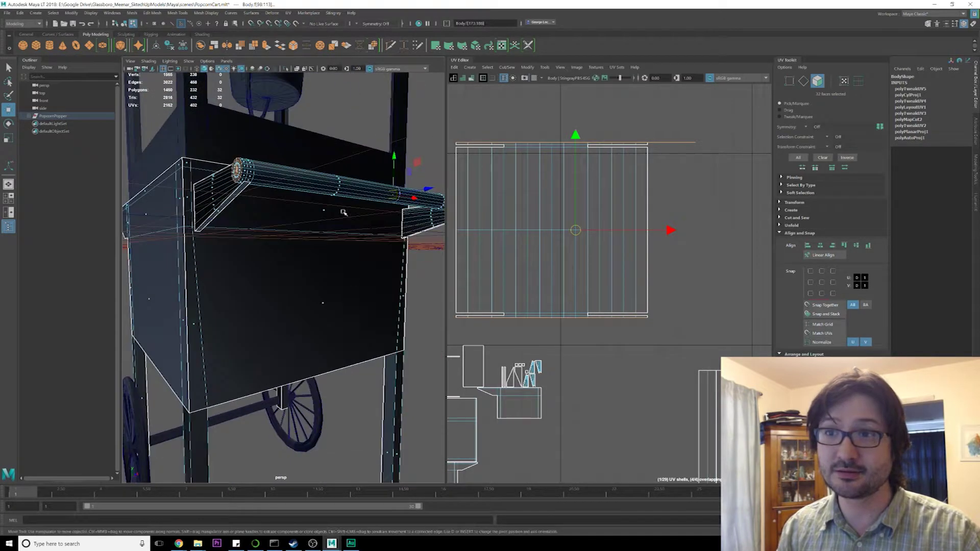
Apply planar UV mapping to the handle bar's end caps, fitted to the bounding box and projected from the X axis.
{"action": "left_click", "coordinate": [288, 12]}
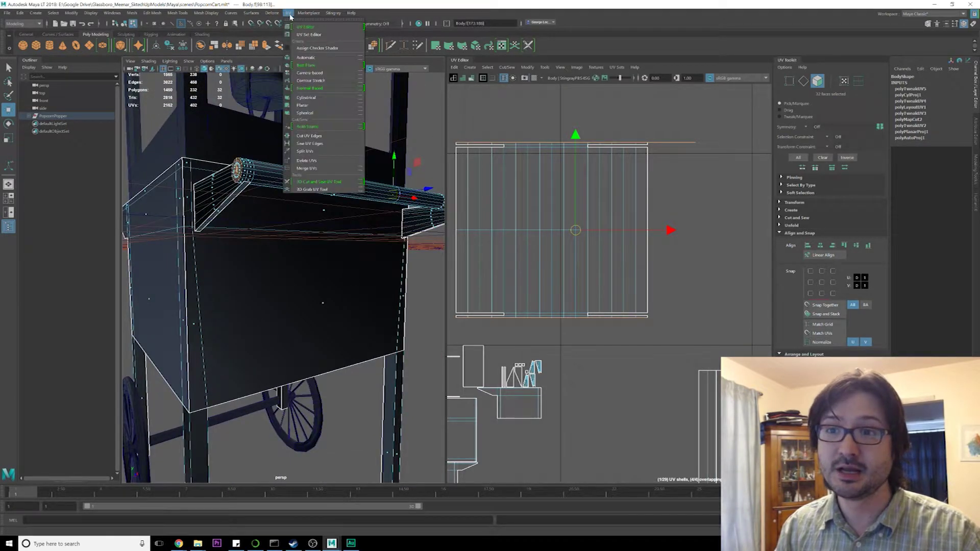
{"action": "left_click", "coordinate": [360, 105]}
{"action": "left_click_drag", "start_coordinate": [226, 368], "coordinate": [228, 343], "text": "alt"}
{"action": "left_click_drag", "start_coordinate": [294, 203], "coordinate": [316, 211], "text": "alt"}
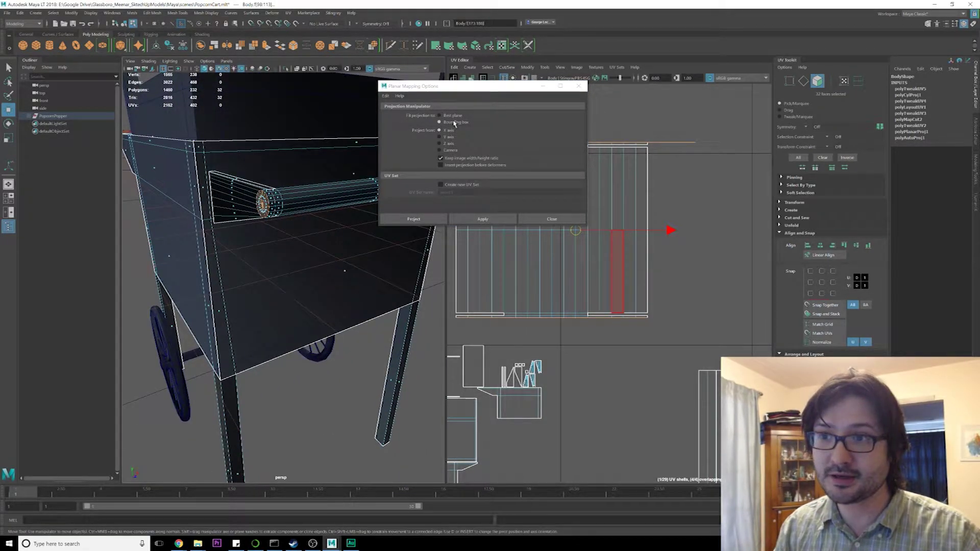
{"action": "left_click", "coordinate": [489, 219]}
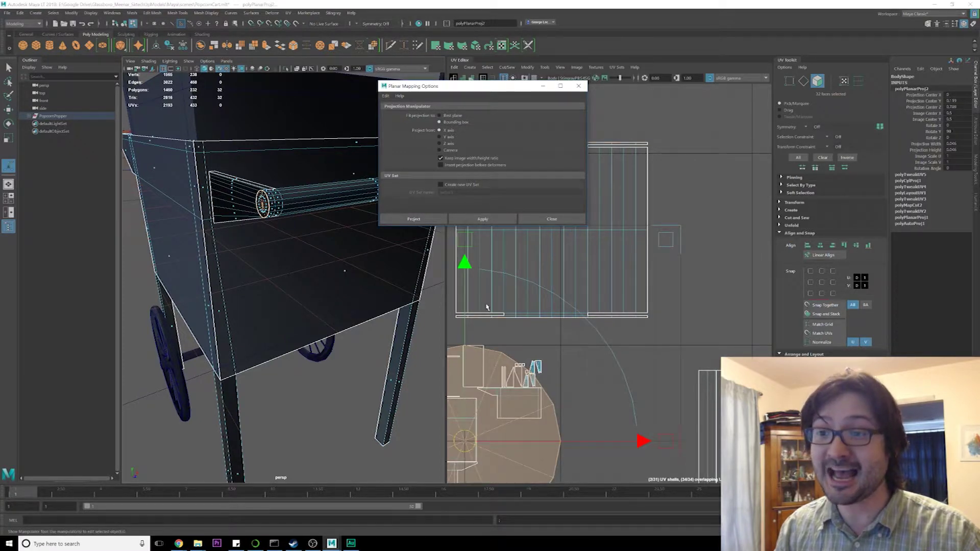
{"action": "left_click", "coordinate": [555, 223]}
Move the round end cap UV shells into the empty space beside the handle bar's shell.
{"action": "scroll", "coordinate": [503, 360], "scroll_direction": "down", "scroll_amount": 2}
{"action": "middle_click_drag", "start_coordinate": [503, 360], "coordinate": [578, 290], "text": "alt"}
{"action": "left_click_drag", "start_coordinate": [548, 354], "coordinate": [706, 172]}
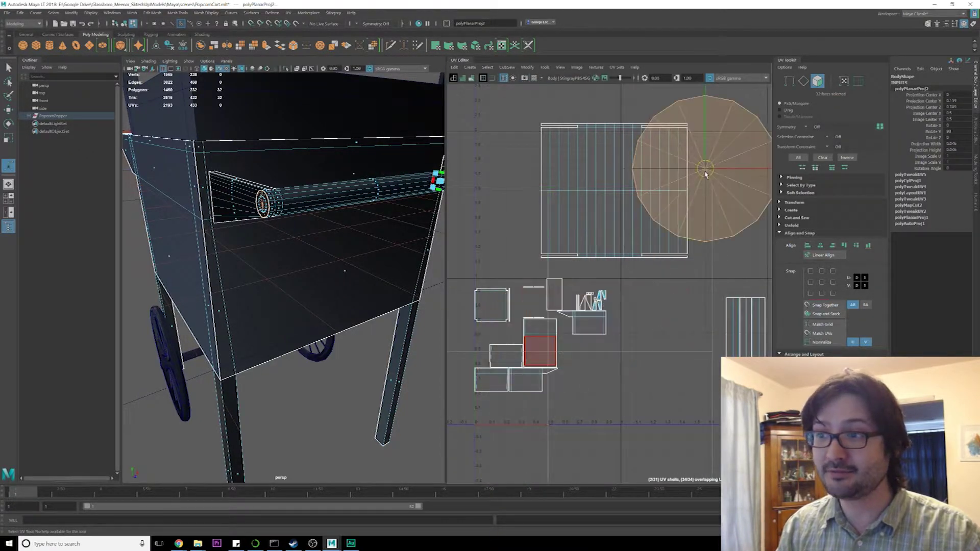
{"action": "middle_click_drag", "start_coordinate": [707, 174], "coordinate": [570, 255], "text": "alt"}
{"action": "left_click_drag", "start_coordinate": [570, 255], "coordinate": [673, 219]}
{"action": "left_click", "coordinate": [597, 236]}
{"action": "middle_click_drag", "start_coordinate": [476, 236], "coordinate": [555, 230], "text": "alt"}
Unfold the handle bar's UV shell and move it up, clear of the other body shells.
{"action": "right_click_drag", "start_coordinate": [555, 230], "coordinate": [532, 226]}
{"action": "left_click", "coordinate": [527, 269]}
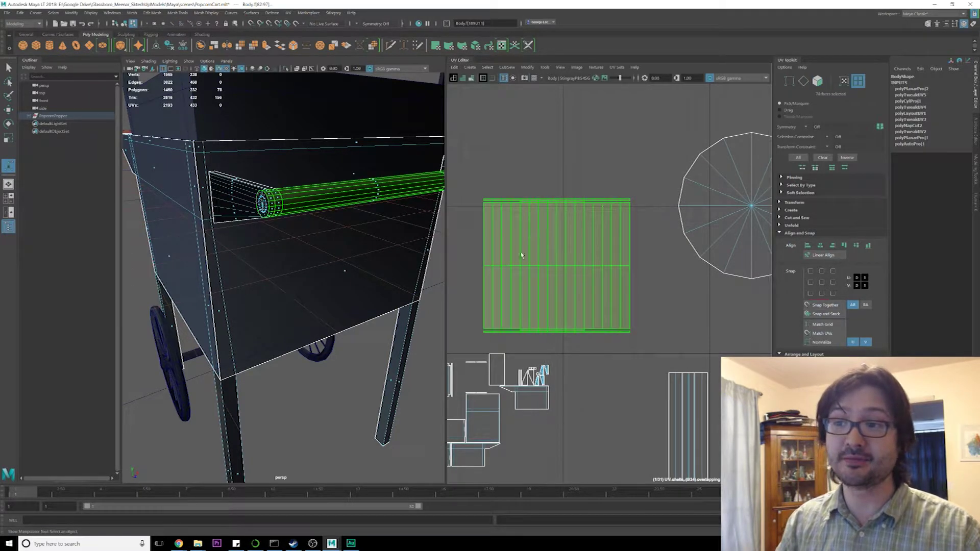
{"action": "right_click_drag", "start_coordinate": [557, 248], "coordinate": [481, 252], "text": "shift"}
{"action": "scroll", "coordinate": [565, 255], "scroll_direction": "down", "scroll_amount": 2}
{"action": "middle_click_drag", "start_coordinate": [564, 265], "coordinate": [558, 266], "text": "alt"}
{"action": "key", "text": "w"}
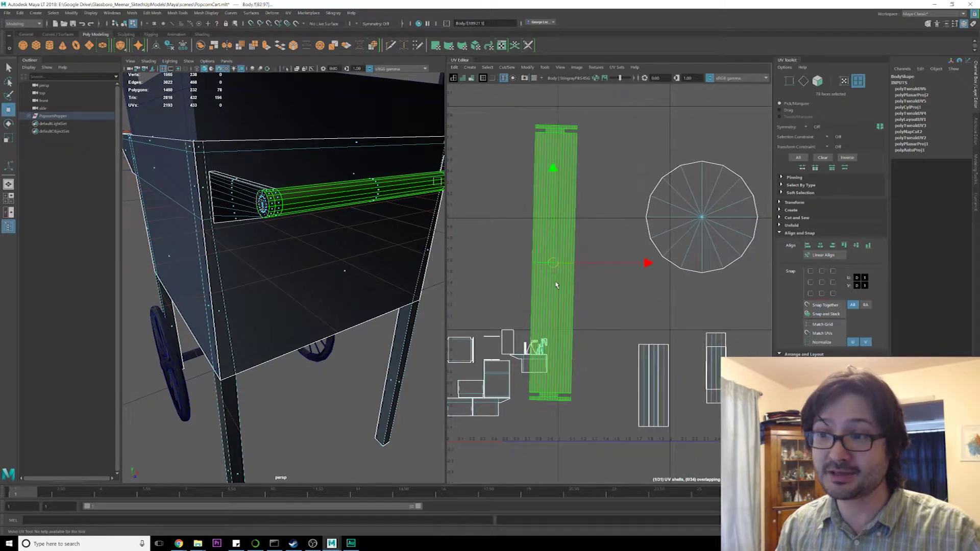
{"action": "left_click_drag", "start_coordinate": [577, 251], "coordinate": [606, 187]}
Orient the handle bar's UV shell to the UV axes and move it together with the end cap shells farther away from the body shells.
{"action": "right_click_drag", "start_coordinate": [583, 198], "coordinate": [586, 296], "text": "shift"}
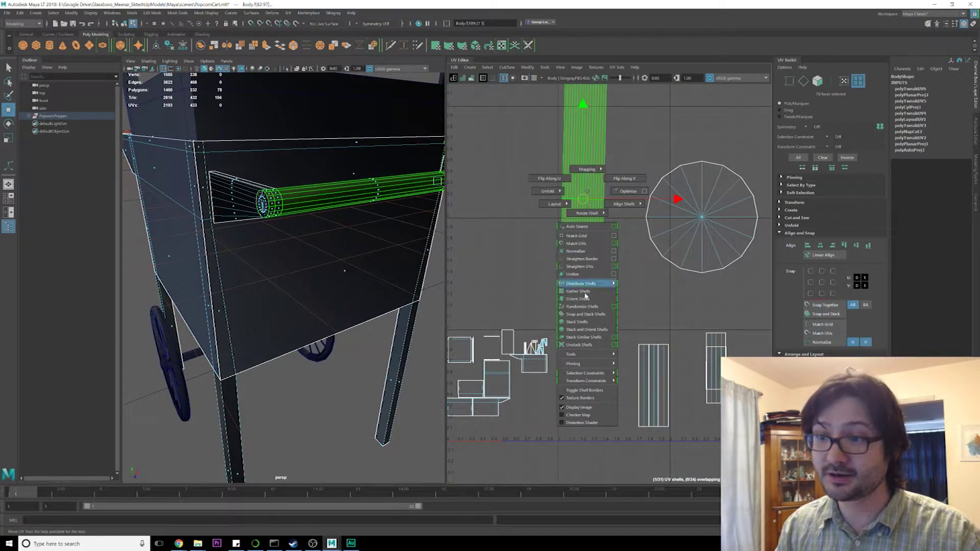
{"action": "right_click_drag", "start_coordinate": [569, 212], "coordinate": [583, 251], "text": "shift"}
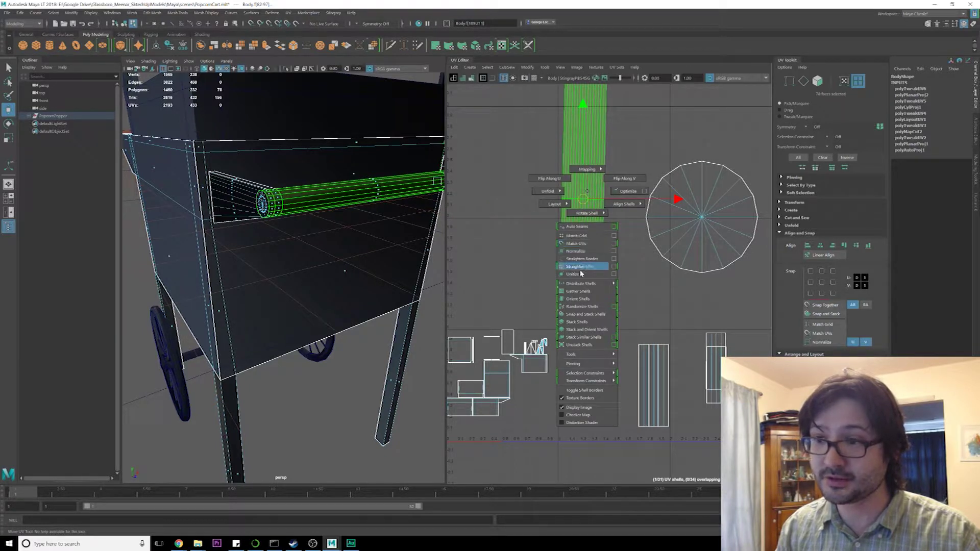
{"action": "right_click_drag", "start_coordinate": [585, 307], "coordinate": [584, 299], "text": "shift"}
{"action": "left_click", "coordinate": [628, 321]}
{"action": "middle_click_drag", "start_coordinate": [598, 341], "coordinate": [565, 247], "text": "alt"}
{"action": "scroll", "coordinate": [691, 250], "scroll_direction": "up", "scroll_amount": 2}
{"action": "scroll", "coordinate": [565, 247], "scroll_direction": "down", "scroll_amount": 1}
{"action": "middle_click_drag", "start_coordinate": [608, 205], "coordinate": [638, 267], "text": "alt"}
{"action": "scroll", "coordinate": [658, 225], "scroll_direction": "down", "scroll_amount": 2}
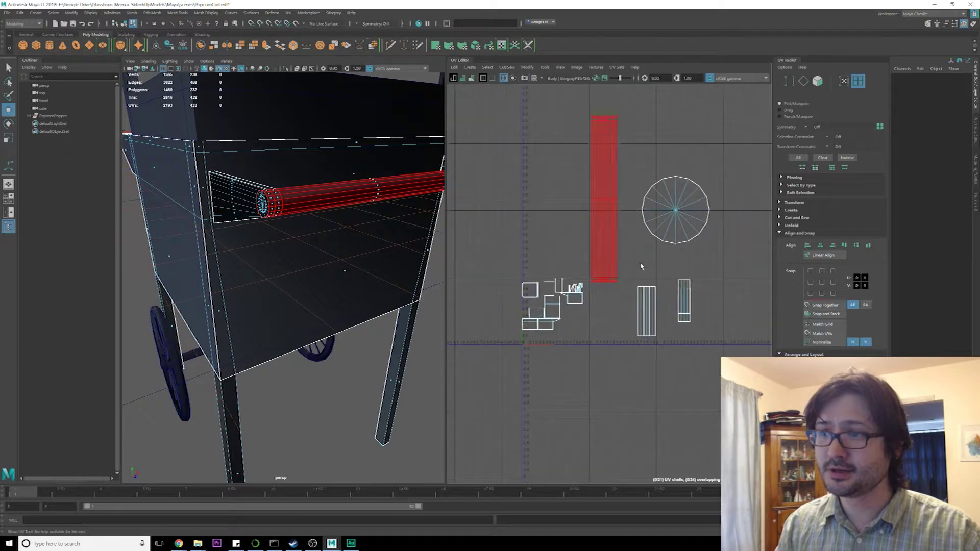
{"action": "left_click_drag", "start_coordinate": [565, 169], "coordinate": [689, 232]}
{"action": "left_click_drag", "start_coordinate": [650, 201], "coordinate": [698, 191]}
Examine which cart parts the large bottom, shelf and side panel UV shells belong to.
{"action": "scroll", "coordinate": [608, 291], "scroll_direction": "up", "scroll_amount": 5}
{"action": "middle_click_drag", "start_coordinate": [566, 296], "coordinate": [525, 193], "text": "alt"}
{"action": "scroll", "coordinate": [634, 274], "scroll_direction": "up", "scroll_amount": 2}
{"action": "scroll", "coordinate": [623, 274], "scroll_direction": "up", "scroll_amount": 3}
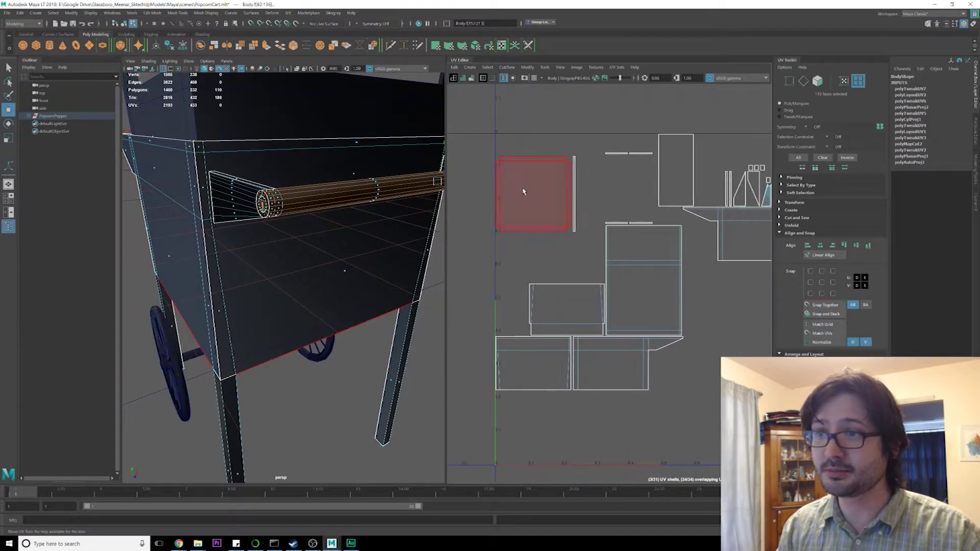
{"action": "left_click", "coordinate": [528, 194]}
{"action": "left_click_drag", "start_coordinate": [375, 328], "coordinate": [374, 298], "text": "alt"}
{"action": "middle_click_drag", "start_coordinate": [617, 220], "coordinate": [587, 193], "text": "alt"}
{"action": "left_click", "coordinate": [603, 258]}
{"action": "left_click_drag", "start_coordinate": [233, 270], "coordinate": [286, 292], "text": "alt"}
{"action": "middle_click_drag", "start_coordinate": [286, 292], "coordinate": [363, 313], "text": "alt"}
{"action": "scroll", "coordinate": [363, 313], "scroll_direction": "up", "scroll_amount": 4}
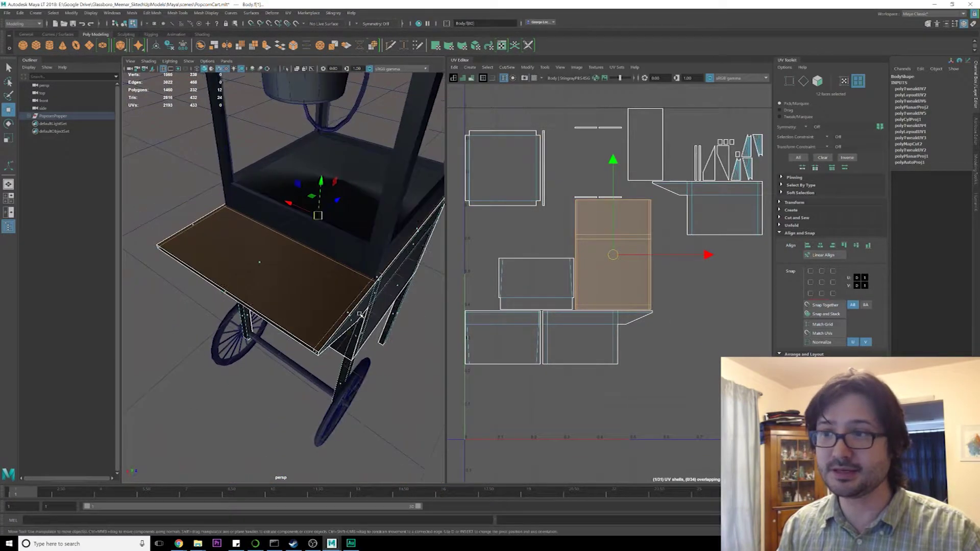
{"action": "left_click_drag", "start_coordinate": [344, 315], "coordinate": [342, 251], "text": "alt"}
{"action": "left_click_drag", "start_coordinate": [270, 275], "coordinate": [310, 281], "text": "alt"}
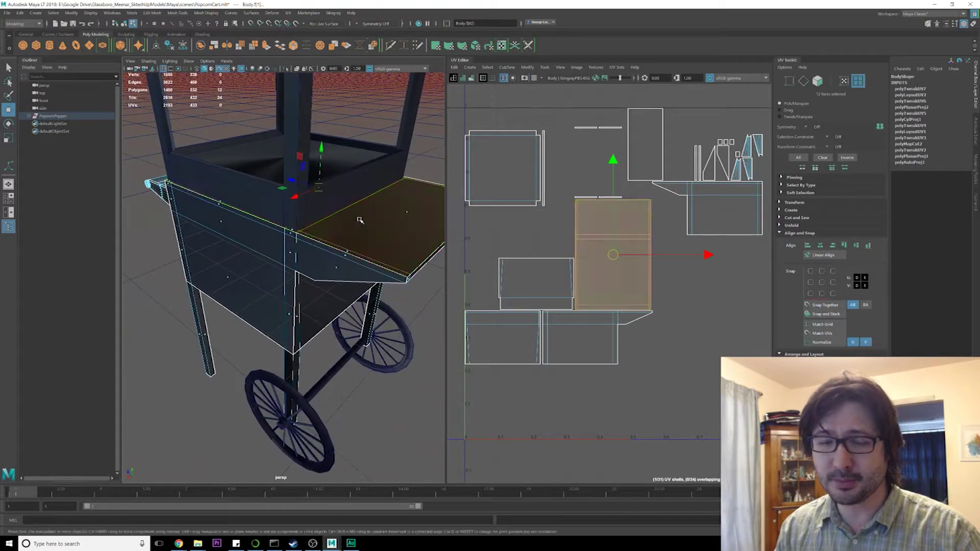
{"action": "left_click_drag", "start_coordinate": [357, 240], "coordinate": [284, 256], "text": "alt"}
{"action": "scroll", "coordinate": [576, 249], "scroll_direction": "down", "scroll_amount": 2}
{"action": "middle_click_drag", "start_coordinate": [576, 250], "coordinate": [479, 267], "text": "alt"}
{"action": "left_click", "coordinate": [589, 240]}
{"action": "left_click_drag", "start_coordinate": [337, 247], "coordinate": [404, 278], "text": "alt"}
{"action": "left_click", "coordinate": [493, 333]}
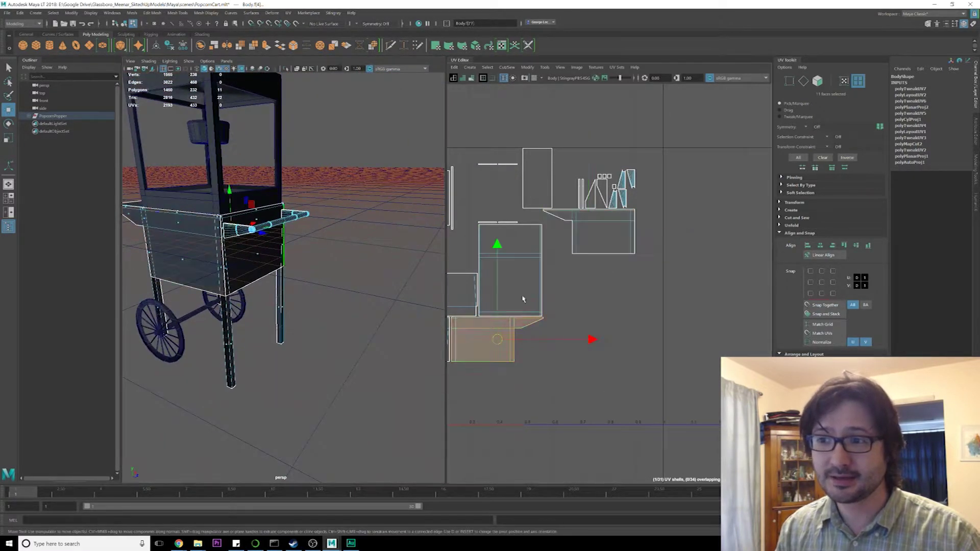
Examine which cart parts the group of small narrow and triangular UV shells belongs to.
{"action": "middle_click_drag", "start_coordinate": [593, 231], "coordinate": [586, 300], "text": "alt"}
{"action": "scroll", "coordinate": [586, 301], "scroll_direction": "up", "scroll_amount": 5}
{"action": "left_click_drag", "start_coordinate": [696, 230], "coordinate": [697, 230]}
{"action": "left_click_drag", "start_coordinate": [405, 276], "coordinate": [280, 312], "text": "alt"}
{"action": "scroll", "coordinate": [280, 313], "scroll_direction": "up", "scroll_amount": 2}
Select all of the cart body's UV shells, including the distant handle pieces, and lay them out within the 0–1 UV square.
{"action": "scroll", "coordinate": [577, 248], "scroll_direction": "down", "scroll_amount": 10}
{"action": "scroll", "coordinate": [584, 223], "scroll_direction": "down", "scroll_amount": 6}
{"action": "mouse_move", "coordinate": [572, 257]}
{"action": "middle_mouse_down", "text": "alt"}
{"action": "mouse_move", "coordinate": [585, 223]}
{"action": "mouse_move", "coordinate": [576, 274]}
{"action": "middle_mouse_up", "text": "alt"}
{"action": "scroll", "coordinate": [554, 178], "scroll_direction": "down", "scroll_amount": 1}
{"action": "scroll", "coordinate": [554, 178], "scroll_direction": "down", "scroll_amount": 2}
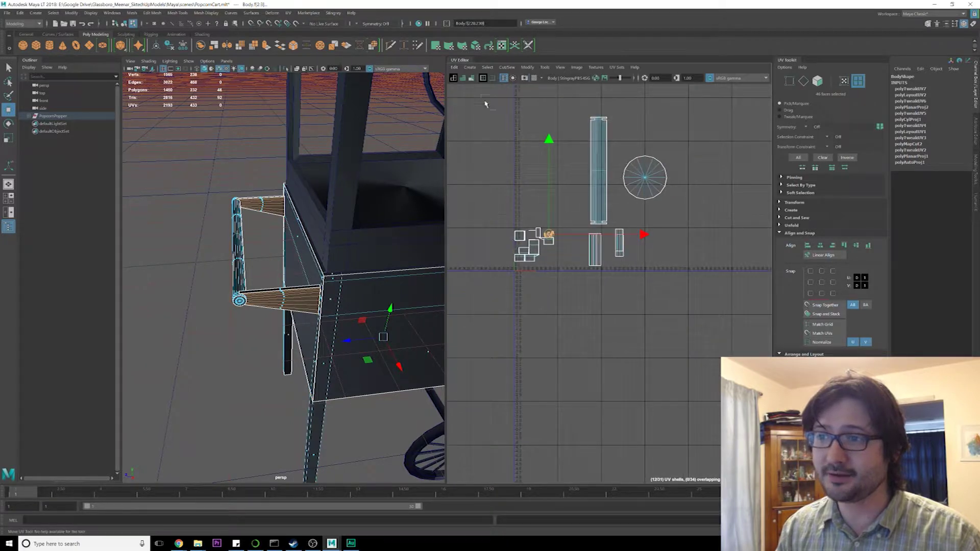
{"action": "left_click_drag", "start_coordinate": [482, 96], "coordinate": [710, 335]}
{"action": "right_click", "coordinate": [552, 172], "text": "shift"}
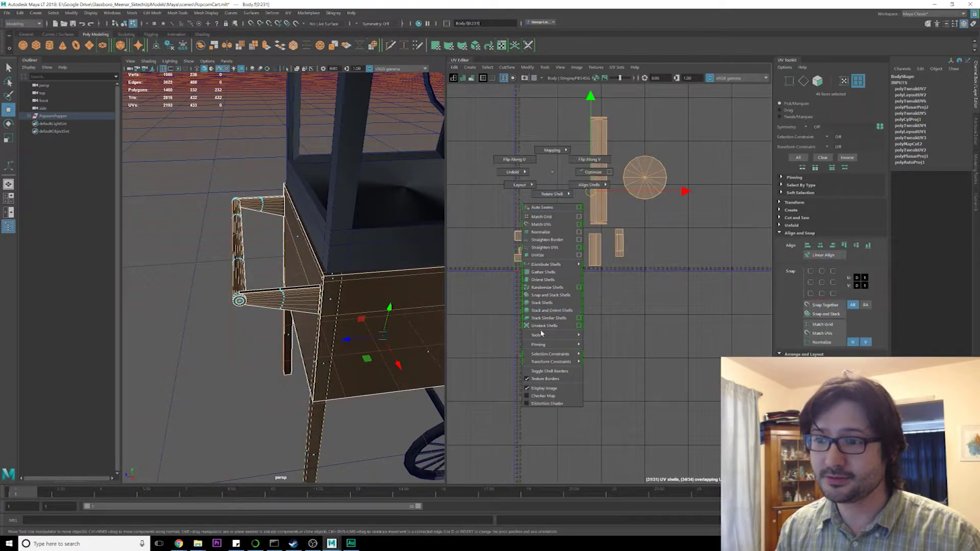
{"action": "right_click_drag", "start_coordinate": [525, 186], "coordinate": [463, 197], "text": "shift"}
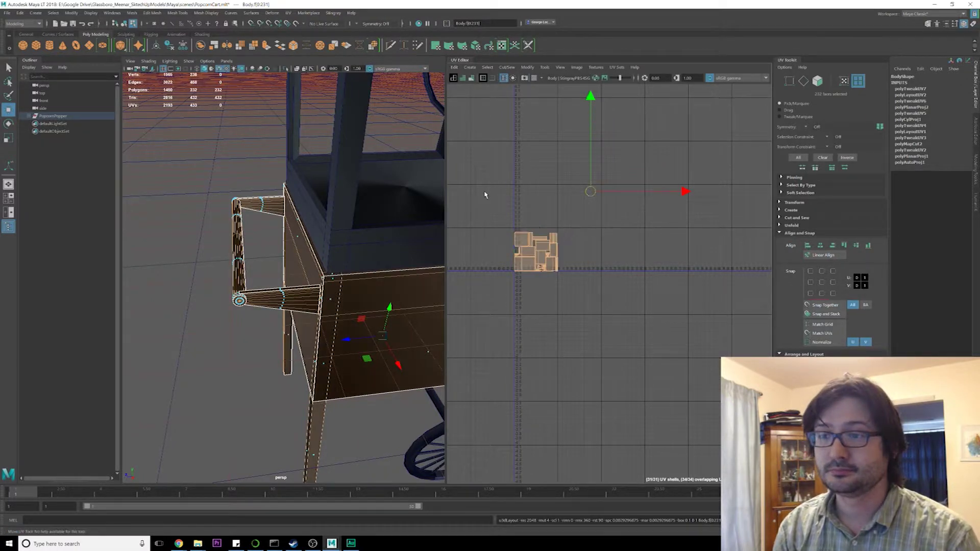
Examine the packed body UV layout and check which cart part the thin narrow shell belongs to.
{"action": "scroll", "coordinate": [515, 237], "scroll_direction": "up", "scroll_amount": 8}
{"action": "middle_click_drag", "start_coordinate": [585, 225], "coordinate": [554, 183], "text": "alt"}
{"action": "left_click", "coordinate": [613, 143]}
{"action": "scroll", "coordinate": [601, 251], "scroll_direction": "up", "scroll_amount": 1}
{"action": "middle_click_drag", "start_coordinate": [603, 253], "coordinate": [631, 241], "text": "alt"}
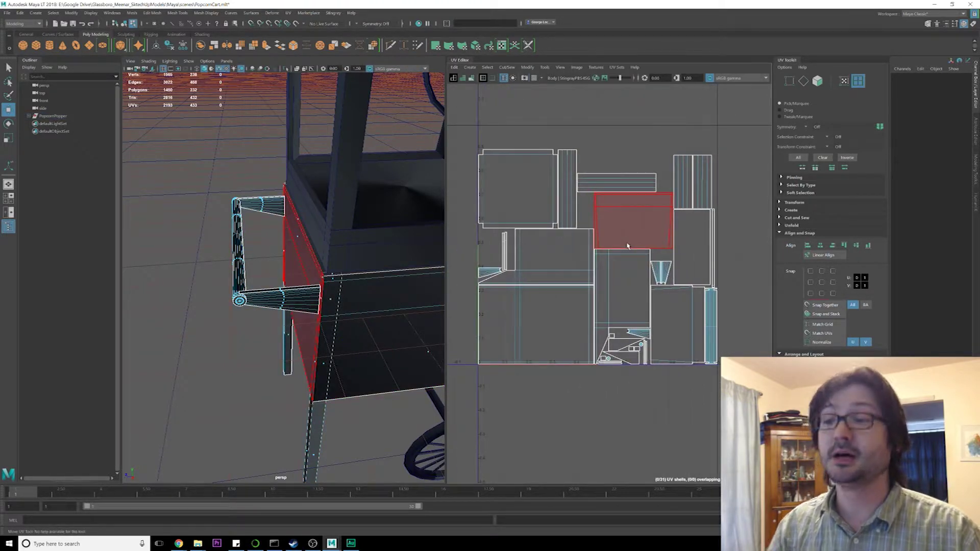
{"action": "left_click", "coordinate": [575, 186]}
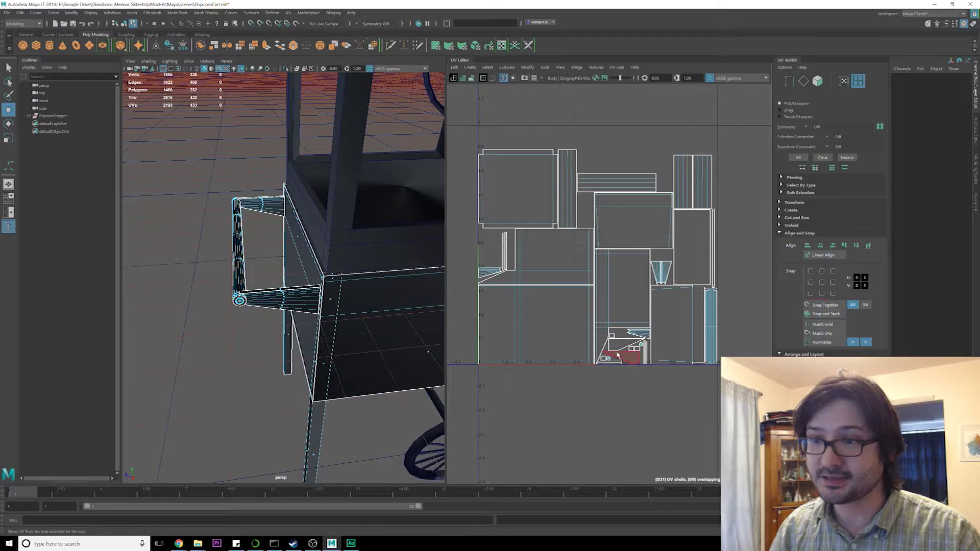
{"action": "left_click", "coordinate": [504, 258]}
{"action": "left_click", "coordinate": [505, 261]}
{"action": "scroll", "coordinate": [345, 251], "scroll_direction": "down", "scroll_amount": 5}
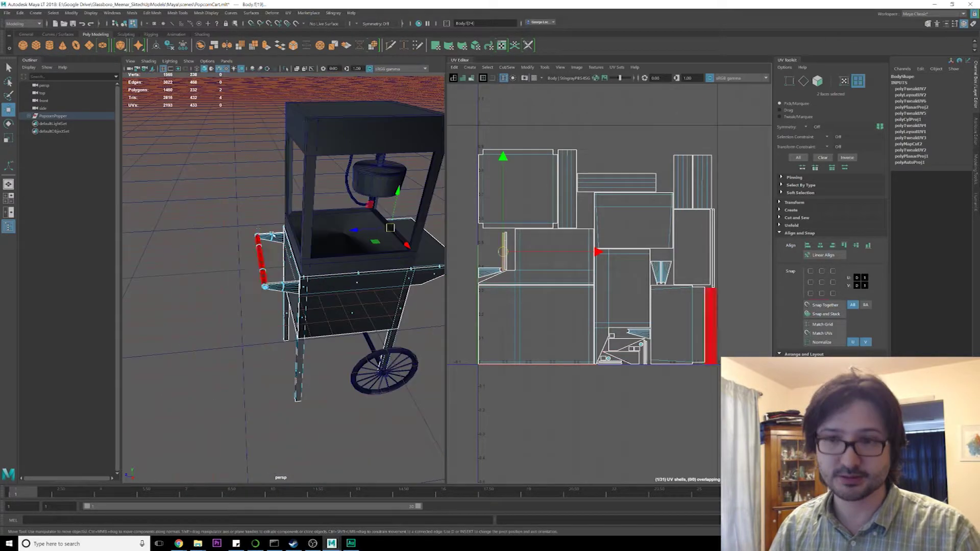
{"action": "key", "text": "f"}
{"action": "scroll", "coordinate": [368, 278], "scroll_direction": "down", "scroll_amount": 5}
{"action": "left_click_drag", "start_coordinate": [368, 278], "coordinate": [345, 253], "text": "alt"}
{"action": "scroll", "coordinate": [343, 287], "scroll_direction": "down", "scroll_amount": 8}
{"action": "scroll", "coordinate": [317, 295], "scroll_direction": "up", "scroll_amount": 6}
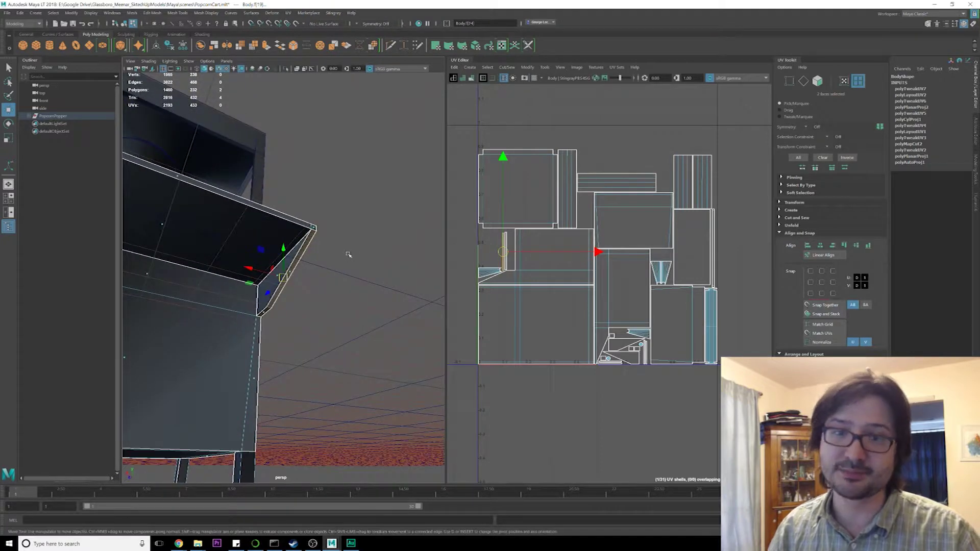
{"action": "scroll", "coordinate": [646, 206], "scroll_direction": "up", "scroll_amount": 2}
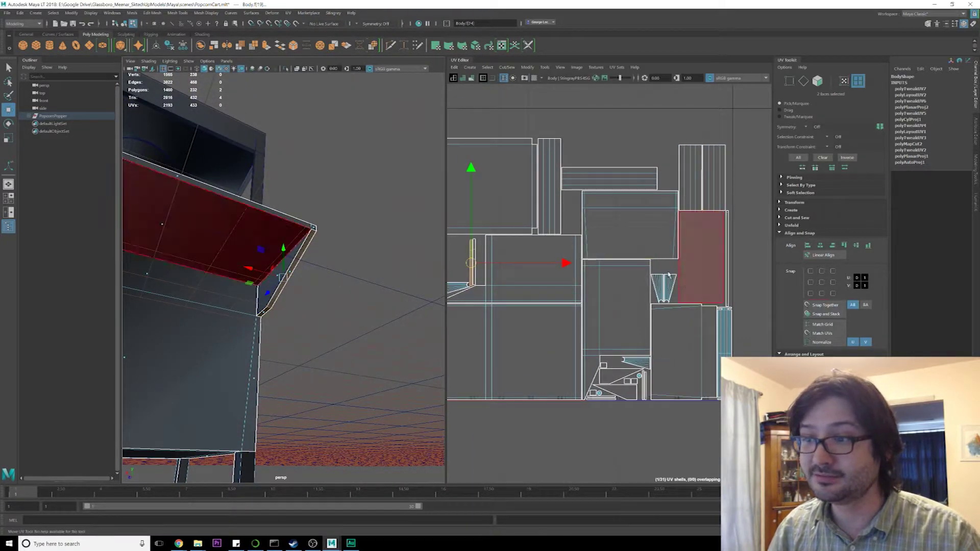
Examine which cart surfaces the largest body UV shell in the packed layout covers.
{"action": "scroll", "coordinate": [610, 252], "scroll_direction": "down", "scroll_amount": 2}
{"action": "middle_click_drag", "start_coordinate": [524, 206], "coordinate": [574, 218], "text": "alt"}
{"action": "left_click", "coordinate": [608, 216]}
{"action": "scroll", "coordinate": [328, 256], "scroll_direction": "down", "scroll_amount": 5}
{"action": "left_click_drag", "start_coordinate": [328, 257], "coordinate": [332, 280], "text": "alt"}
{"action": "left_click", "coordinate": [332, 281]}
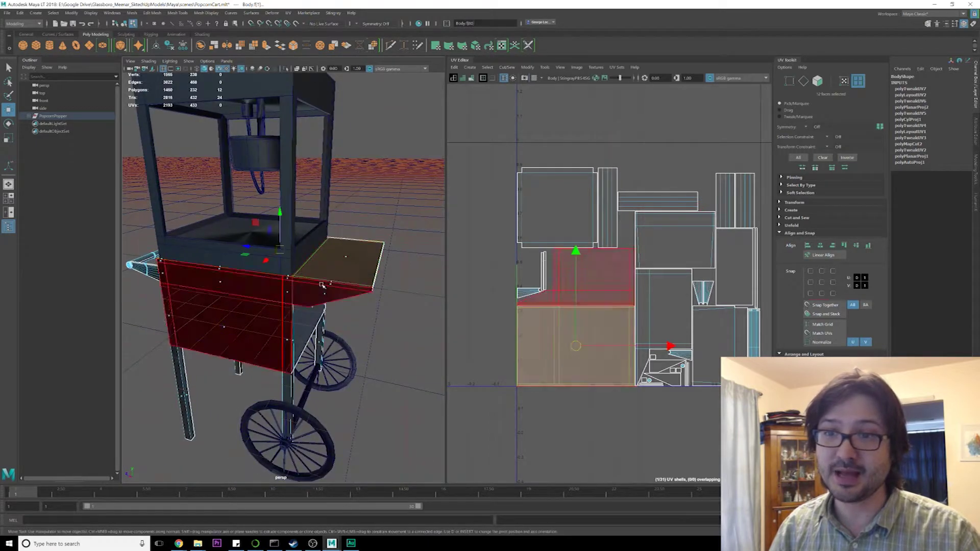
Return to object selection, hide the cart body and the wheels, and frame the cart's top section.
{"action": "key", "text": "F8"}
{"action": "left_click", "coordinate": [299, 256]}
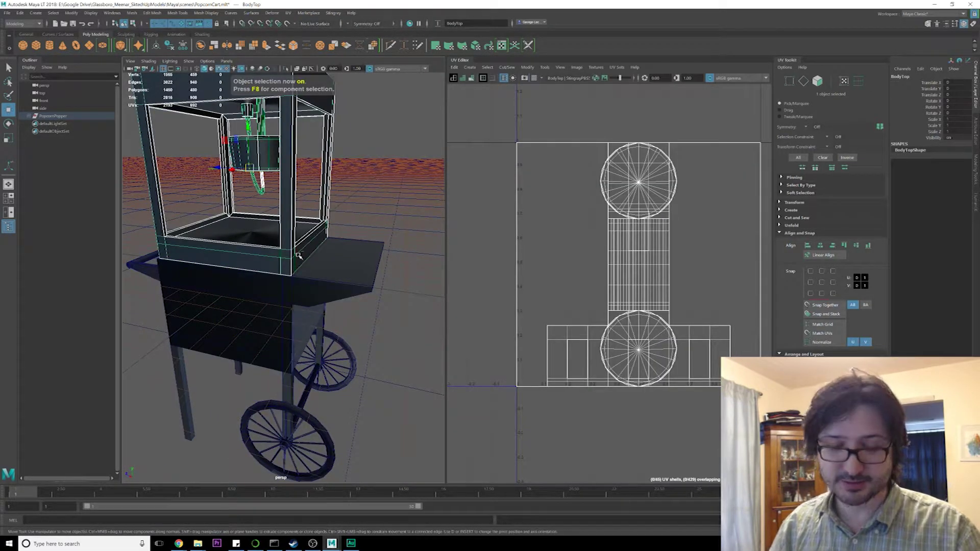
{"action": "left_click", "coordinate": [341, 344]}
{"action": "left_click", "coordinate": [315, 325]}
{"action": "left_click", "coordinate": [343, 351]}
{"action": "left_click", "coordinate": [310, 304]}
{"action": "left_click", "coordinate": [350, 351], "text": "shift"}
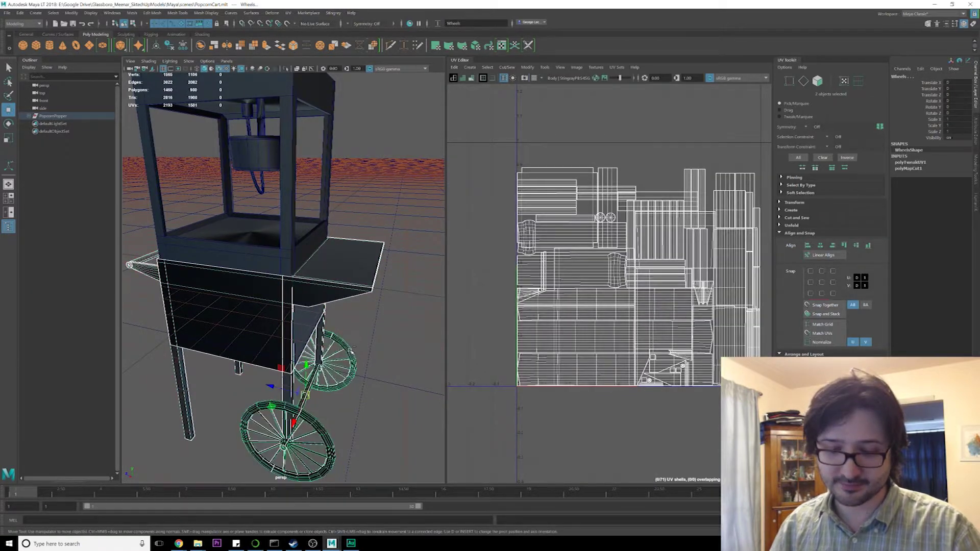
{"action": "key", "text": "ctrl+h"}
{"action": "left_click", "coordinate": [302, 271]}
{"action": "key", "text": "f"}
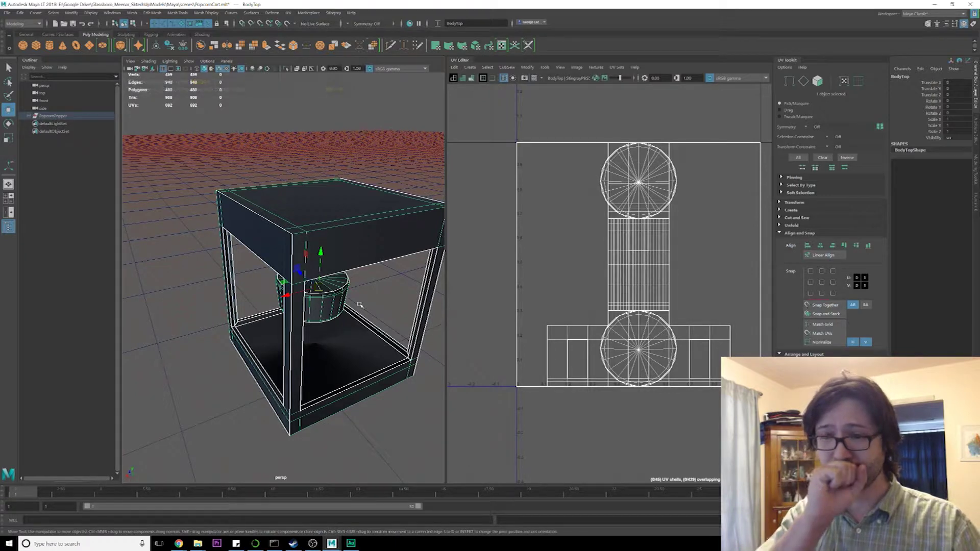
Switch to UV shell selection and move the kettle's side wall shell out of the UV square along negative U.
{"action": "right_click_drag", "start_coordinate": [575, 188], "coordinate": [552, 182]}
{"action": "left_click_drag", "start_coordinate": [326, 311], "coordinate": [302, 270], "text": "alt"}
{"action": "left_click", "coordinate": [320, 293]}
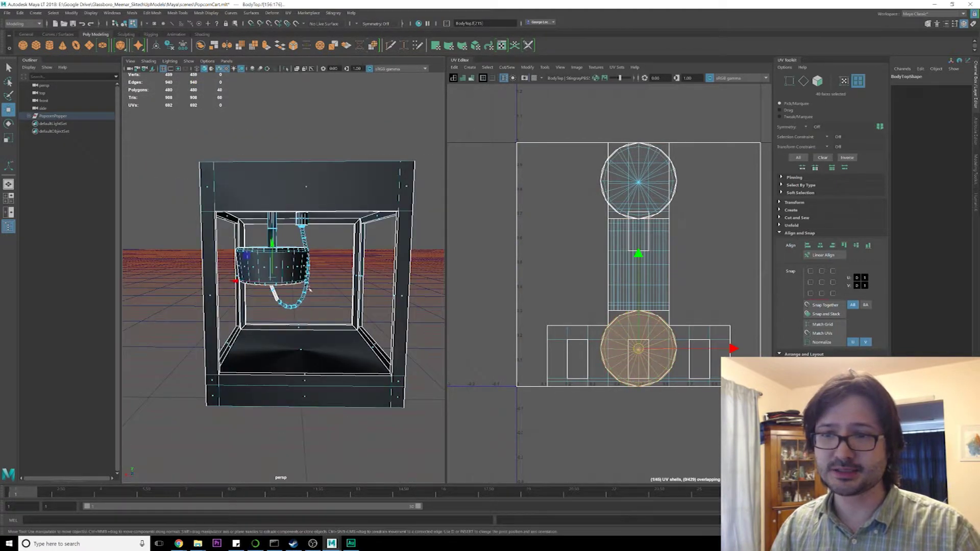
{"action": "left_click", "coordinate": [286, 272]}
{"action": "left_click_drag", "start_coordinate": [411, 267], "coordinate": [329, 262], "text": "alt"}
{"action": "scroll", "coordinate": [330, 233], "scroll_direction": "up", "scroll_amount": 5}
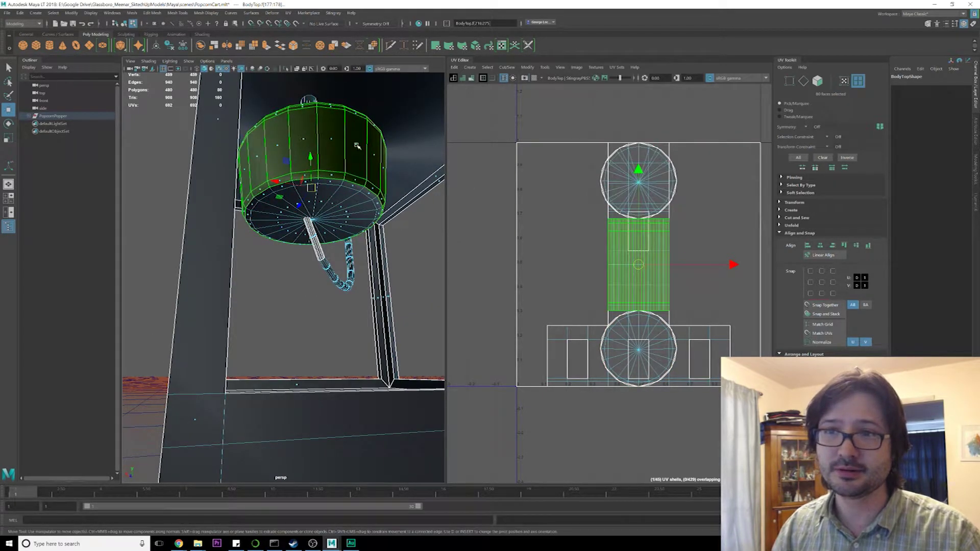
{"action": "left_click_drag", "start_coordinate": [382, 183], "coordinate": [385, 217], "text": "alt"}
{"action": "scroll", "coordinate": [647, 245], "scroll_direction": "down", "scroll_amount": 1}
{"action": "left_click_drag", "start_coordinate": [733, 261], "coordinate": [538, 261]}
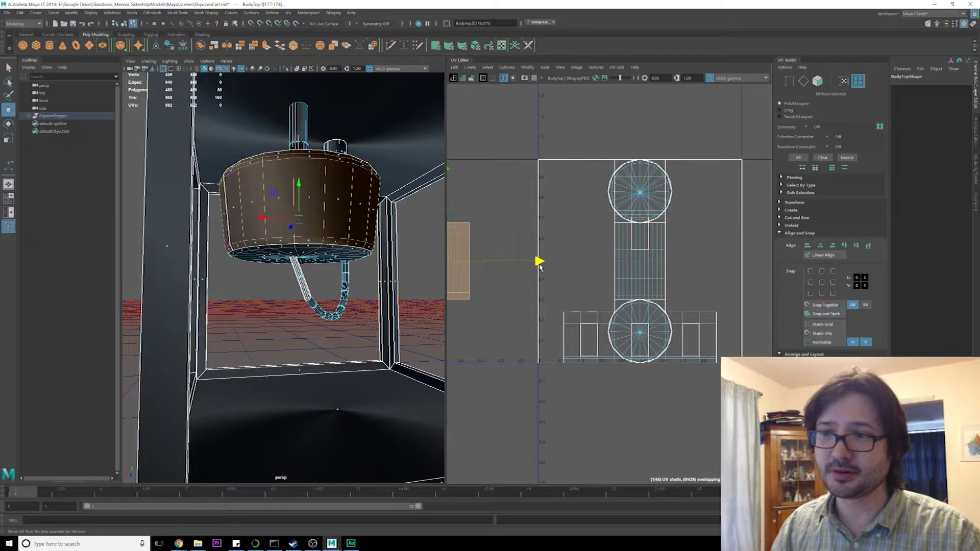
Move the kettle's round bottom and its overlapping top and shaft shells out of the UV square, beyond the side wall shell.
{"action": "middle_click_drag", "start_coordinate": [538, 260], "coordinate": [600, 242], "text": "alt"}
{"action": "left_click", "coordinate": [320, 256]}
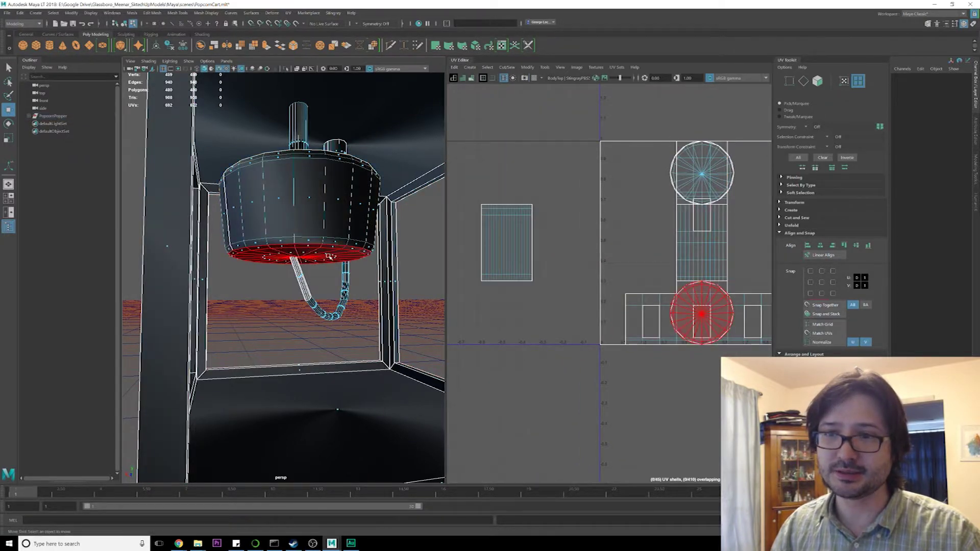
{"action": "left_click_drag", "start_coordinate": [320, 257], "coordinate": [317, 232], "text": "alt"}
{"action": "left_click", "coordinate": [318, 230], "text": "shift"}
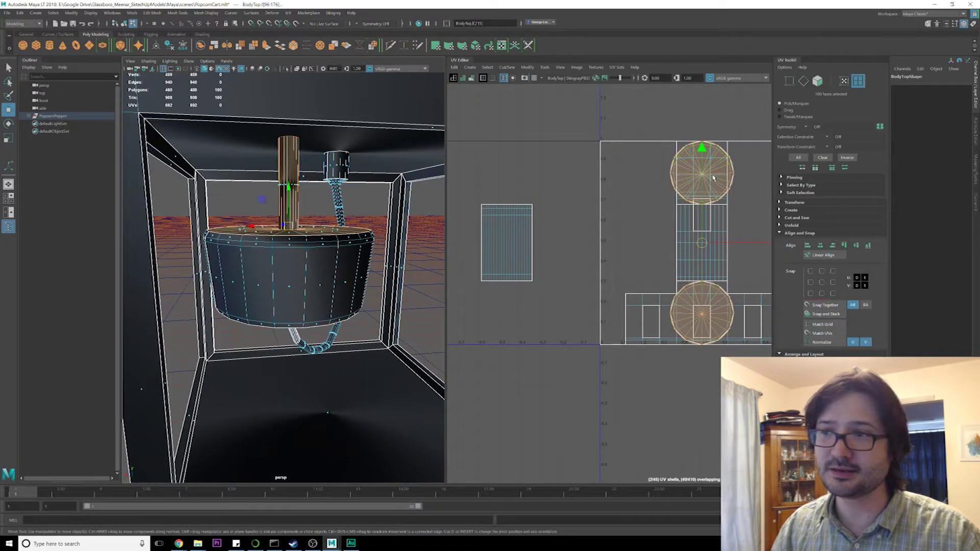
{"action": "left_click_drag", "start_coordinate": [740, 245], "coordinate": [470, 245]}
{"action": "middle_click_drag", "start_coordinate": [470, 245], "coordinate": [554, 234], "text": "alt"}
Move the kettle hose's UV shells out of the UV square along positive U.
{"action": "left_click_drag", "start_coordinate": [337, 265], "coordinate": [299, 194], "text": "alt"}
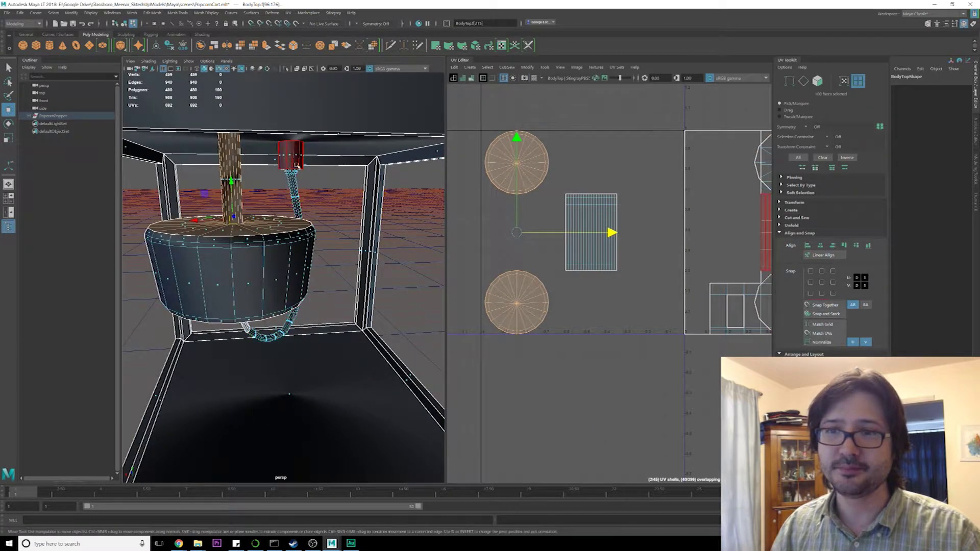
{"action": "left_click", "coordinate": [296, 189]}
{"action": "middle_click_drag", "start_coordinate": [632, 201], "coordinate": [493, 153], "text": "alt"}
{"action": "scroll", "coordinate": [493, 154], "scroll_direction": "down", "scroll_amount": 2}
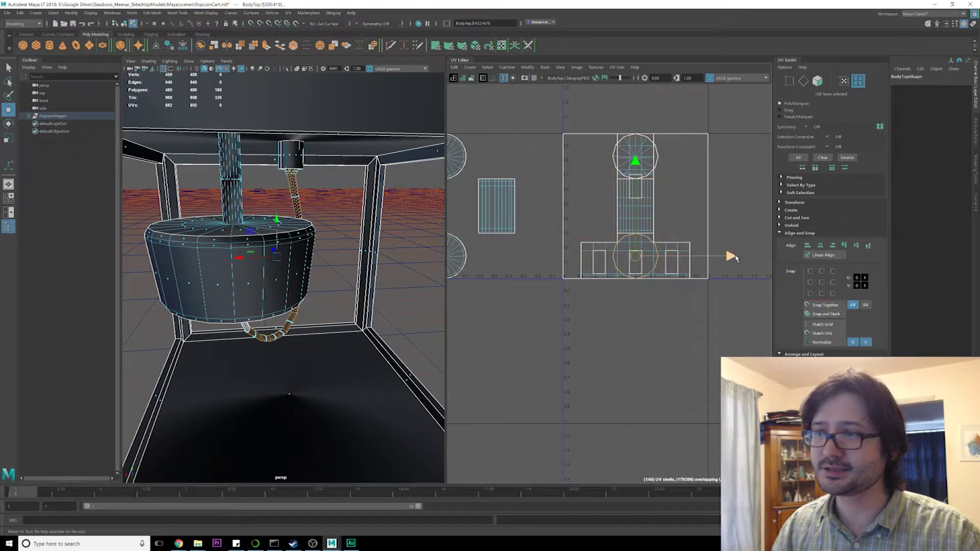
{"action": "middle_click_drag", "start_coordinate": [638, 235], "coordinate": [588, 235], "text": "alt"}
Move the UV shell of the cylindrical fitting above the hose out of the UV square along positive U.
{"action": "left_click_drag", "start_coordinate": [332, 214], "coordinate": [266, 169], "text": "alt"}
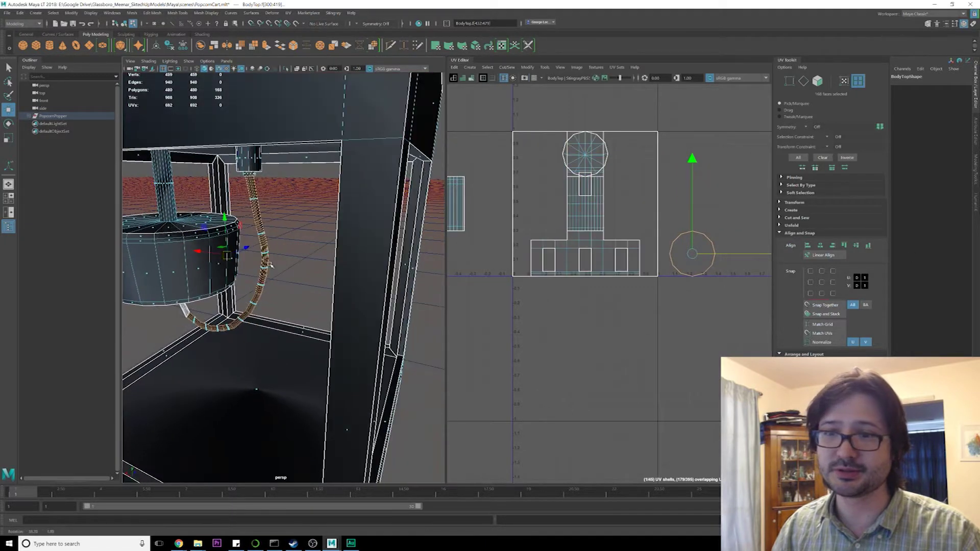
{"action": "left_click", "coordinate": [254, 162]}
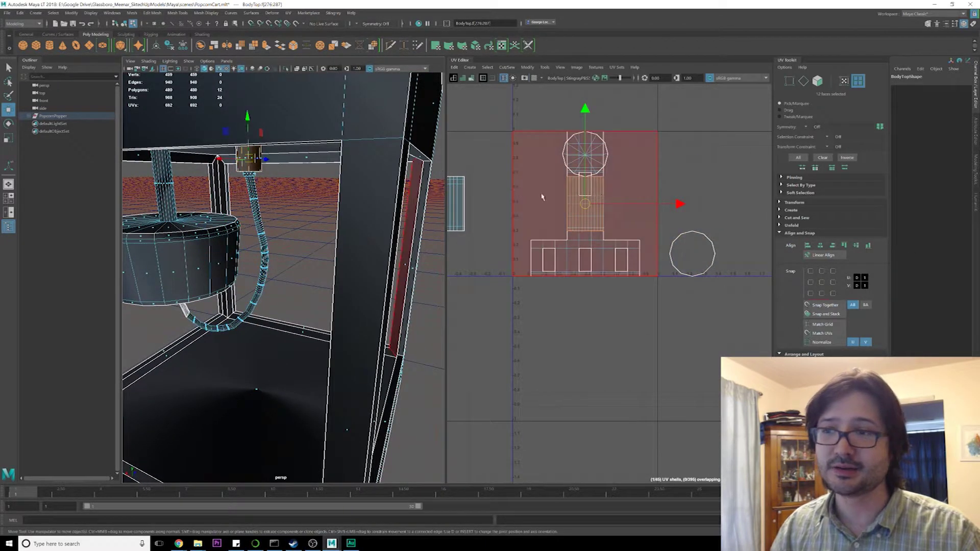
{"action": "left_click_drag", "start_coordinate": [679, 204], "coordinate": [872, 204]}
{"action": "middle_click_drag", "start_coordinate": [614, 153], "coordinate": [652, 166], "text": "alt"}
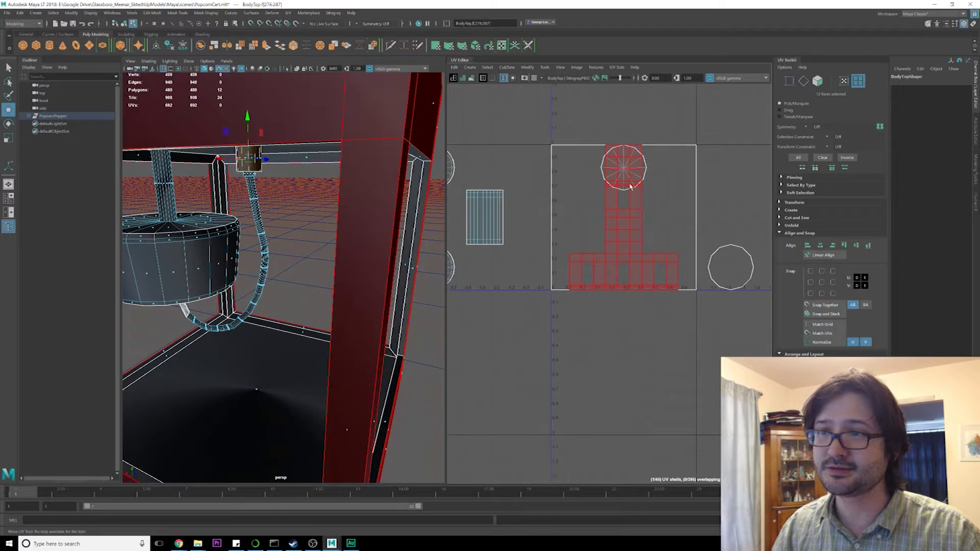
Select the frame's remaining UV shells, leaving out the short kettle tube, and apply automatic UV mapping to them.
{"action": "scroll", "coordinate": [364, 170], "scroll_direction": "down", "scroll_amount": 5}
{"action": "left_click_drag", "start_coordinate": [539, 130], "coordinate": [705, 324]}
{"action": "left_click_drag", "start_coordinate": [317, 285], "coordinate": [290, 291], "text": "alt"}
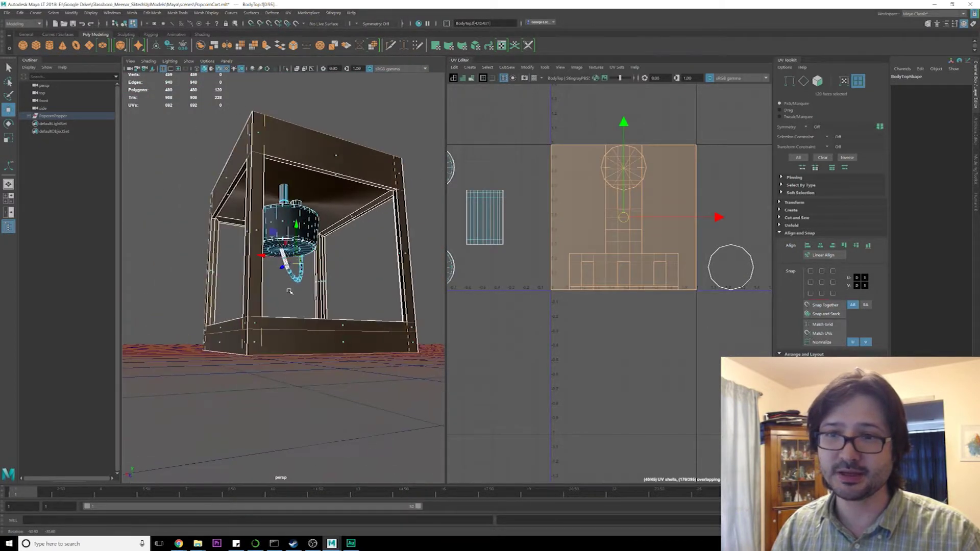
{"action": "scroll", "coordinate": [289, 291], "scroll_direction": "up", "scroll_amount": 8}
{"action": "left_click", "coordinate": [251, 228], "text": "ctrl"}
{"action": "left_click_drag", "start_coordinate": [251, 228], "coordinate": [267, 290], "text": "alt"}
{"action": "scroll", "coordinate": [267, 291], "scroll_direction": "down", "scroll_amount": 8}
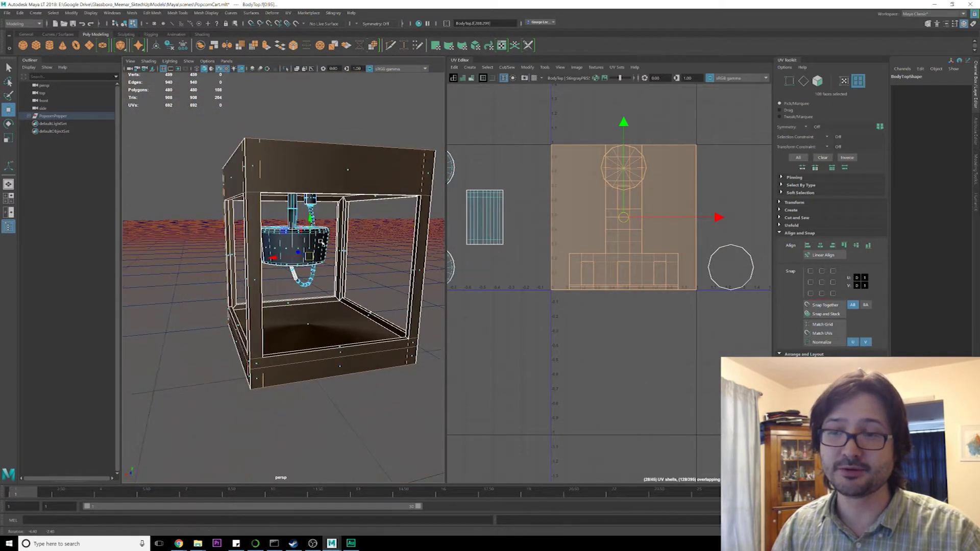
{"action": "left_click", "coordinate": [289, 13]}
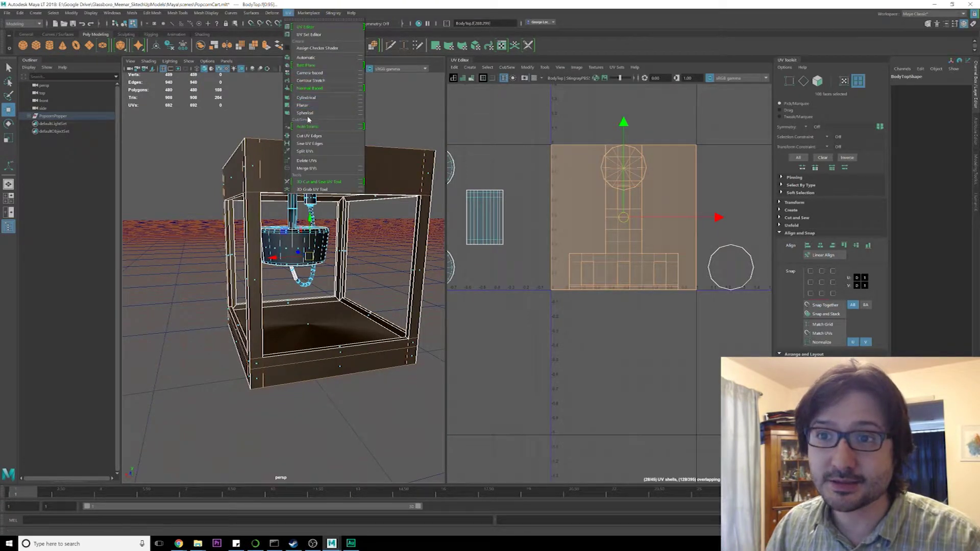
{"action": "left_click", "coordinate": [307, 57]}
{"action": "key", "text": "w"}
Move the frame's newly mapped UV shells down into the empty space below the UV square.
{"action": "scroll", "coordinate": [624, 194], "scroll_direction": "up", "scroll_amount": 4}
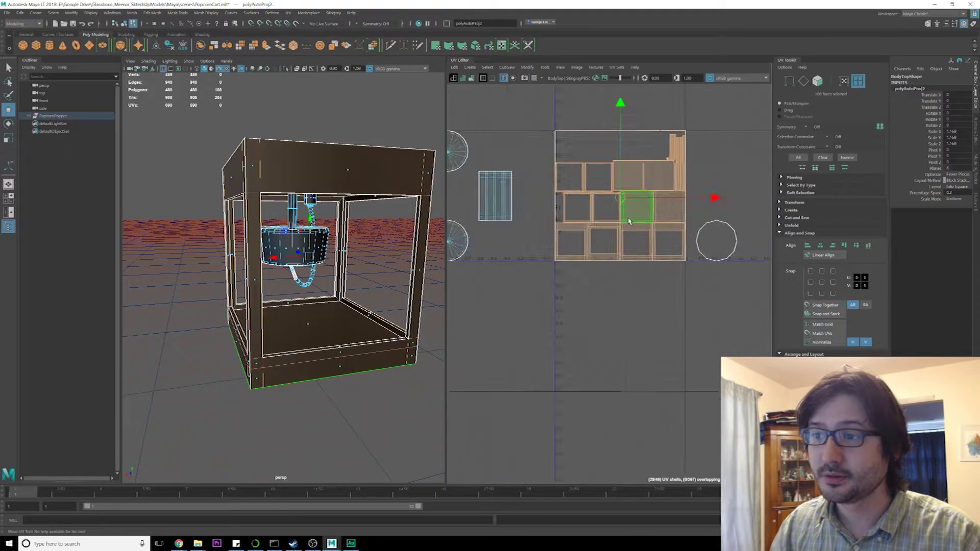
{"action": "scroll", "coordinate": [586, 411], "scroll_direction": "up", "scroll_amount": 3}
{"action": "left_click_drag", "start_coordinate": [584, 397], "coordinate": [613, 445]}
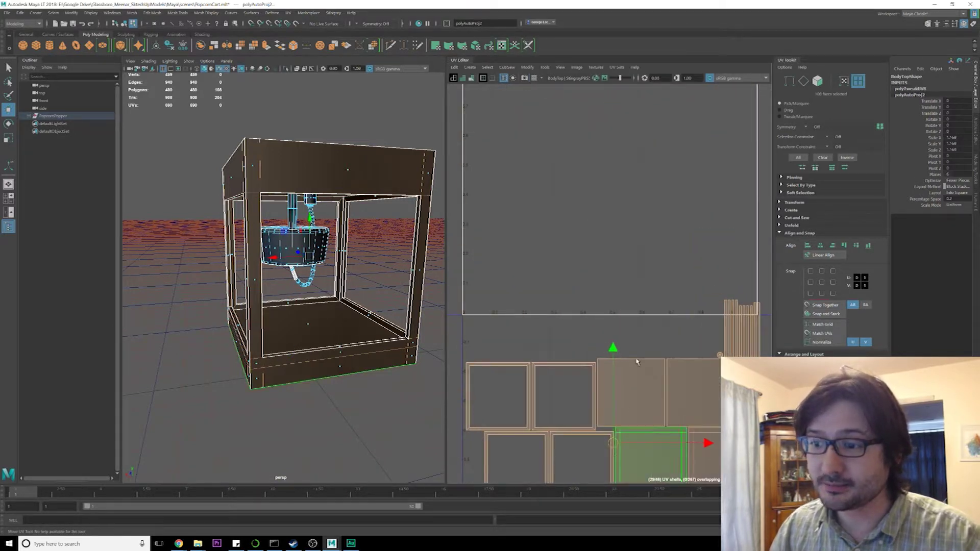
{"action": "middle_click_drag", "start_coordinate": [630, 418], "coordinate": [608, 230], "text": "alt"}
{"action": "left_click_drag", "start_coordinate": [590, 259], "coordinate": [591, 316]}
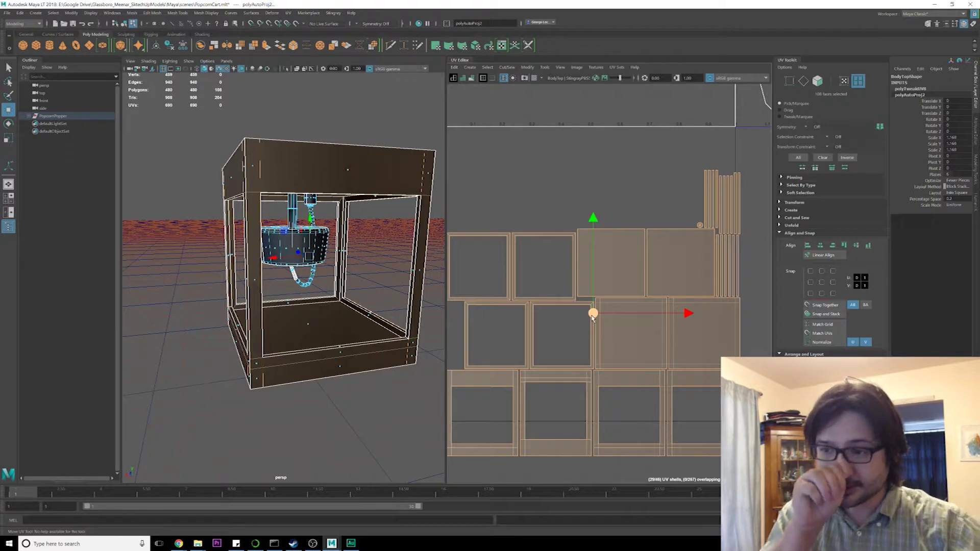
Switch to face selection in the UV editor and consult the popcorn cart reference photo in the browser for the frame's design.
{"action": "scroll", "coordinate": [672, 276], "scroll_direction": "up", "scroll_amount": 1}
{"action": "middle_click_drag", "start_coordinate": [600, 316], "coordinate": [665, 231], "text": "alt"}
{"action": "scroll", "coordinate": [541, 265], "scroll_direction": "up", "scroll_amount": 1}
{"action": "right_click_drag", "start_coordinate": [534, 259], "coordinate": [531, 284]}
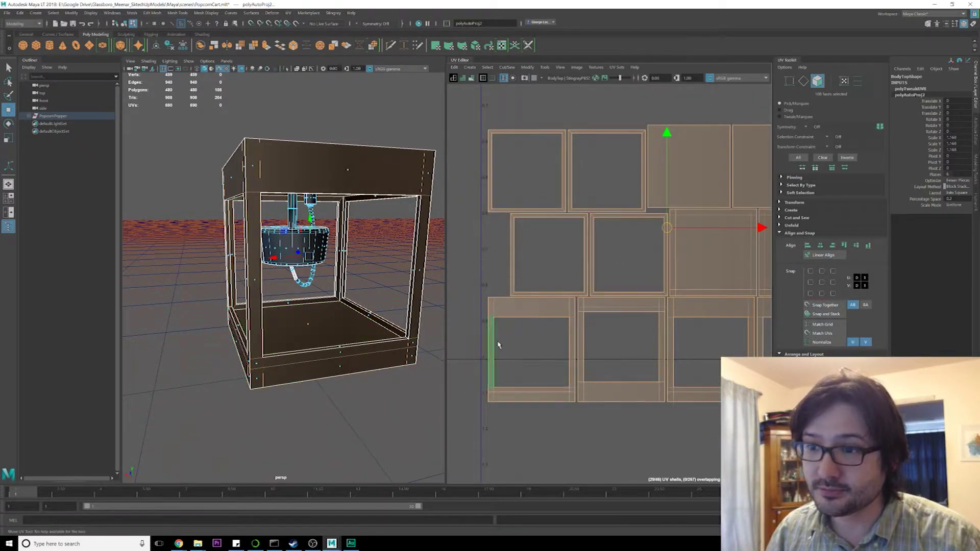
{"action": "middle_click_drag", "start_coordinate": [633, 330], "coordinate": [620, 294], "text": "alt"}
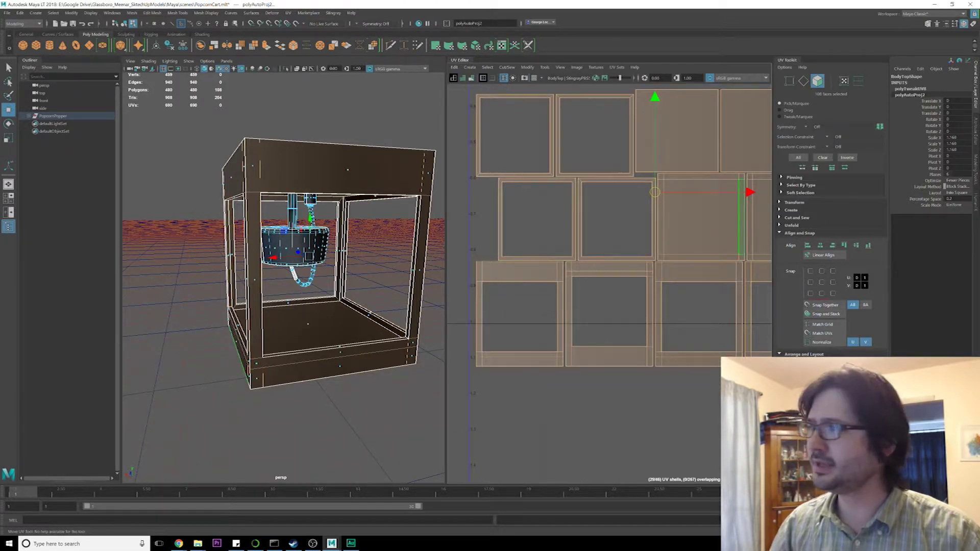
{"action": "left_click_drag", "start_coordinate": [979, 134], "coordinate": [342, 67]}
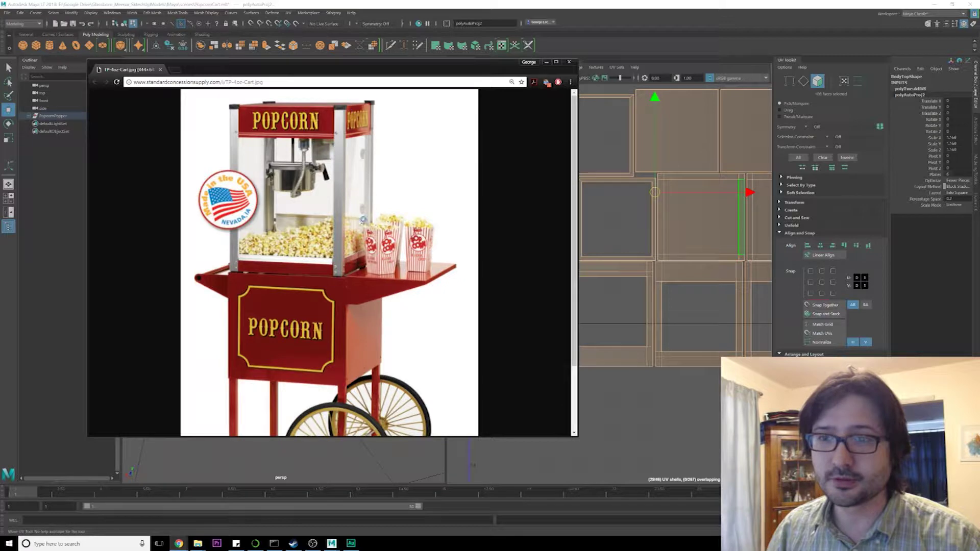
{"action": "left_click_drag", "start_coordinate": [350, 69], "coordinate": [979, 92]}
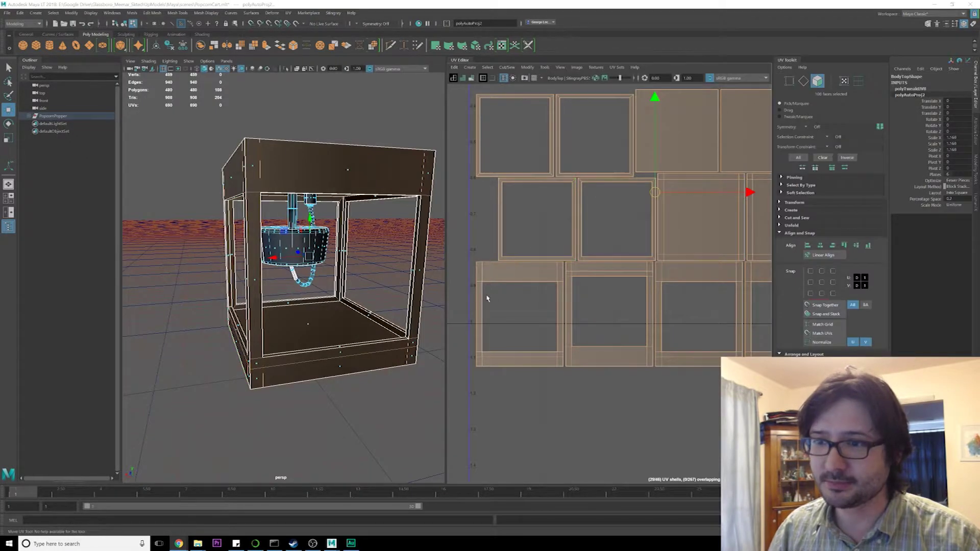
Separate the two vertical post strips of the first frame side into their own UV shells and move them down below its panels.
{"action": "left_click_drag", "start_coordinate": [482, 388], "coordinate": [484, 360]}
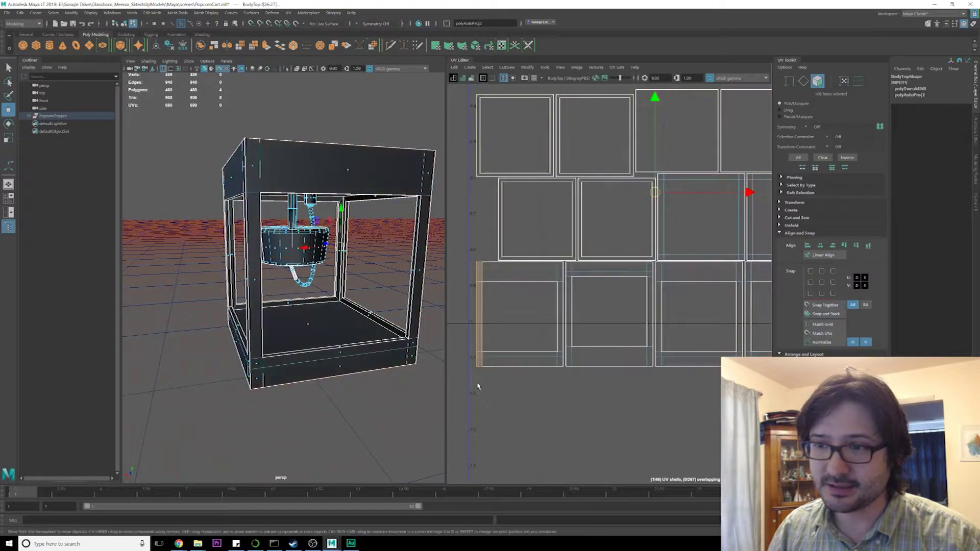
{"action": "key", "text": "f"}
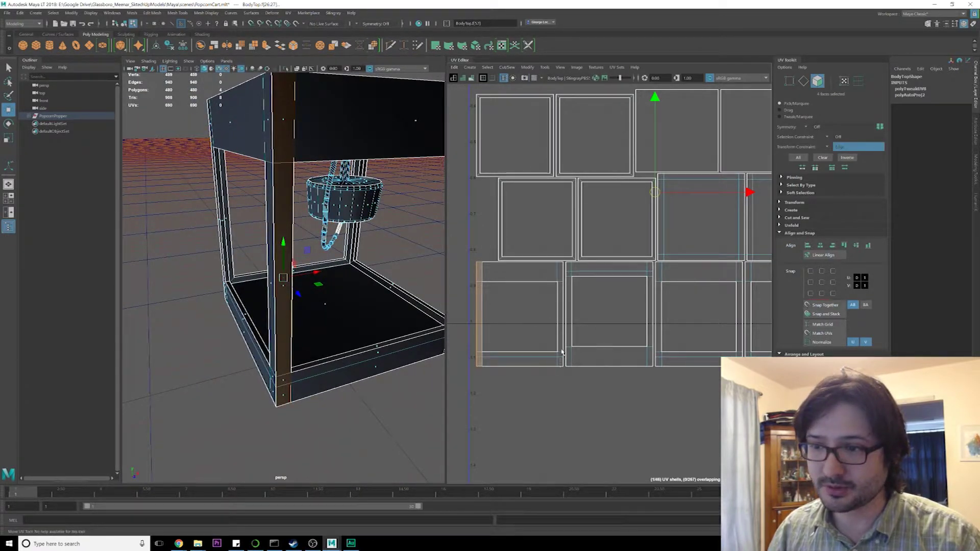
{"action": "left_click", "coordinate": [565, 278], "text": "shift"}
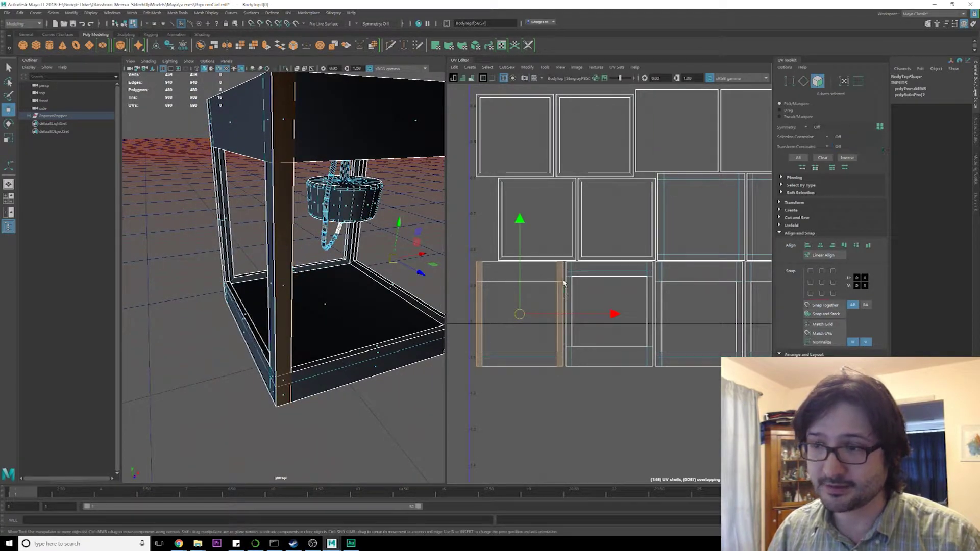
{"action": "right_click", "coordinate": [564, 278], "text": "shift"}
{"action": "right_click_drag", "start_coordinate": [586, 288], "coordinate": [587, 289], "text": "shift"}
{"action": "left_click_drag", "start_coordinate": [524, 314], "coordinate": [519, 479]}
{"action": "middle_click_drag", "start_coordinate": [611, 332], "coordinate": [541, 307], "text": "alt"}
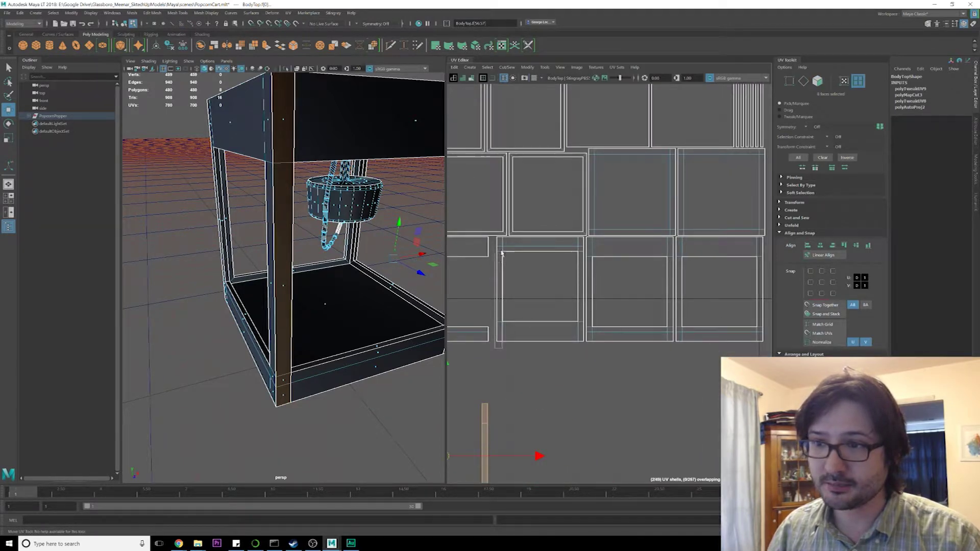
Cut the two vertical post strips of the second frame side into separate UV shells and move them down beside the first pair.
{"action": "left_click_drag", "start_coordinate": [500, 236], "coordinate": [501, 240]}
{"action": "left_click_drag", "start_coordinate": [215, 257], "coordinate": [337, 260], "text": "alt"}
{"action": "scroll", "coordinate": [337, 259], "scroll_direction": "down", "scroll_amount": 10}
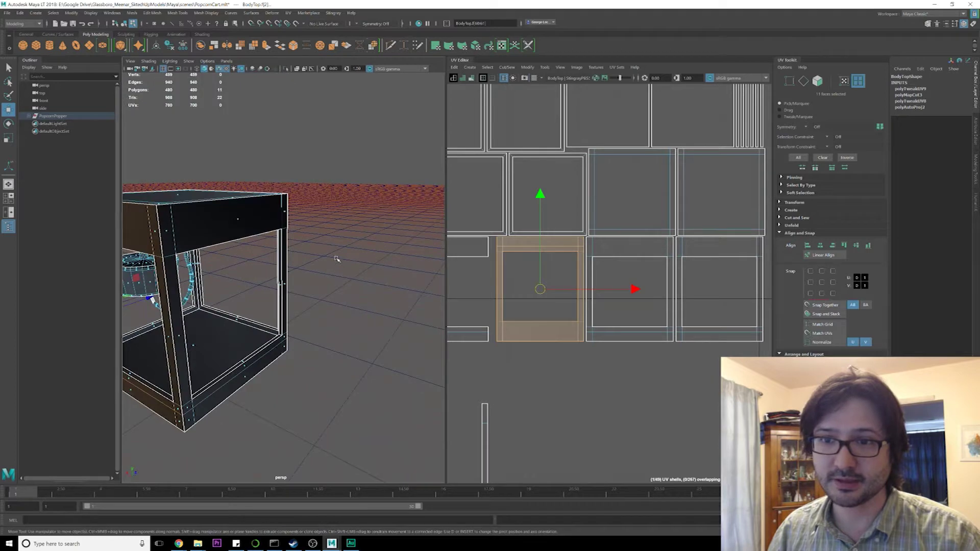
{"action": "scroll", "coordinate": [310, 289], "scroll_direction": "up", "scroll_amount": 5}
{"action": "scroll", "coordinate": [363, 278], "scroll_direction": "down", "scroll_amount": 4}
{"action": "left_click_drag", "start_coordinate": [310, 296], "coordinate": [346, 284], "text": "alt"}
{"action": "scroll", "coordinate": [346, 284], "scroll_direction": "up", "scroll_amount": 3}
{"action": "middle_click_drag", "start_coordinate": [347, 284], "coordinate": [380, 257], "text": "alt"}
{"action": "left_click", "coordinate": [488, 279]}
{"action": "right_click_drag", "start_coordinate": [499, 266], "coordinate": [498, 284]}
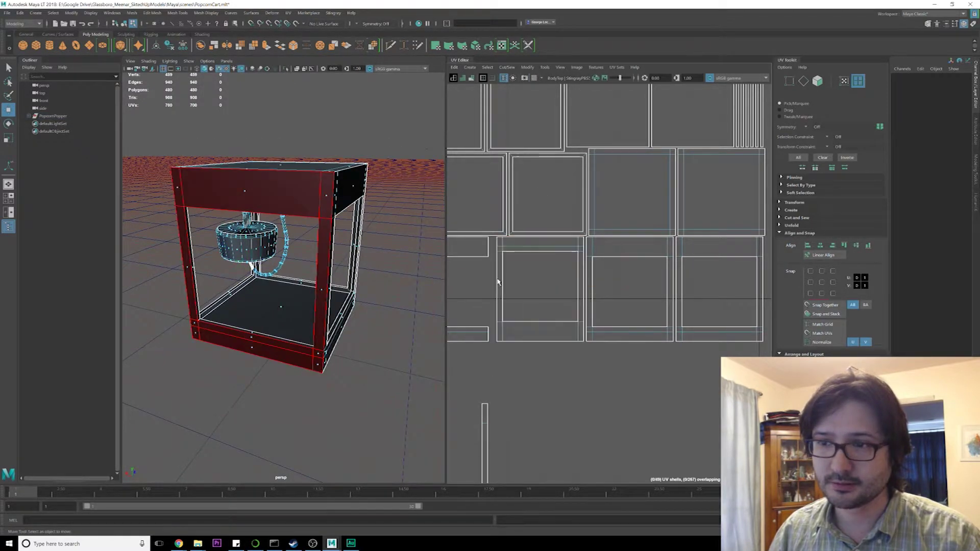
{"action": "left_click_drag", "start_coordinate": [499, 350], "coordinate": [500, 351]}
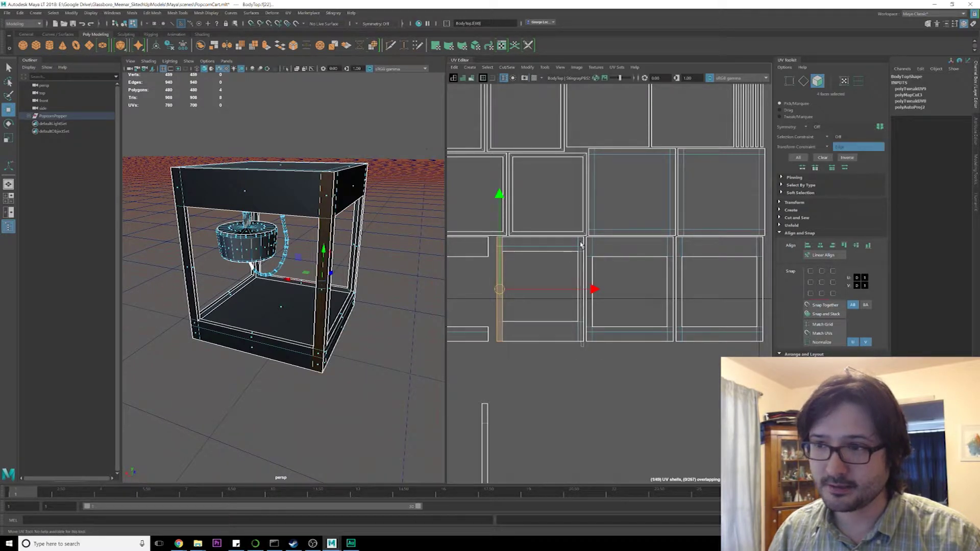
{"action": "left_click_drag", "start_coordinate": [581, 244], "coordinate": [581, 243], "text": "ctrl+shift"}
{"action": "right_click_drag", "start_coordinate": [584, 271], "coordinate": [592, 284], "text": "shift"}
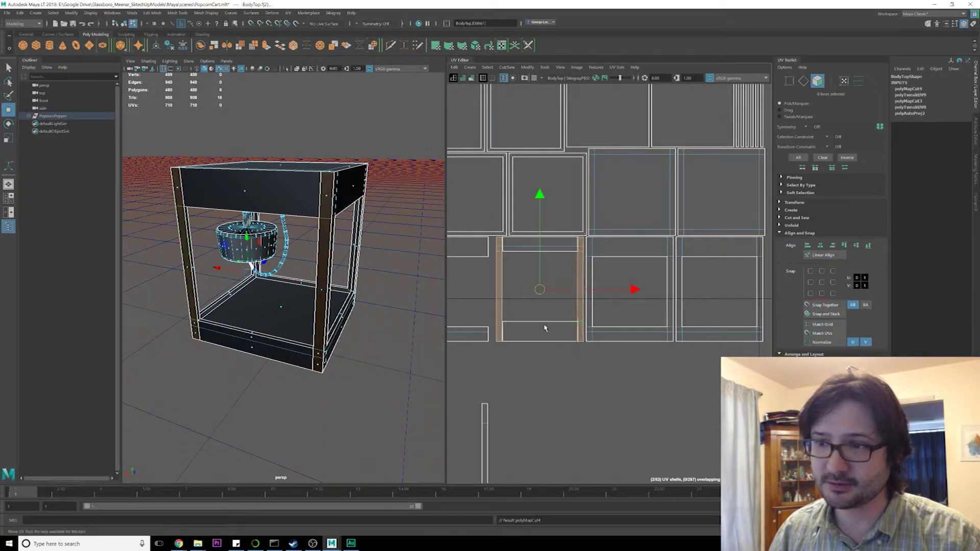
{"action": "left_click_drag", "start_coordinate": [541, 291], "coordinate": [542, 458]}
Separate the vertical post strips of the two remaining frame sides from their panels and move them down to the other post shells.
{"action": "right_click_drag", "start_coordinate": [587, 421], "coordinate": [616, 401]}
{"action": "middle_click_drag", "start_coordinate": [617, 401], "coordinate": [571, 385], "text": "alt"}
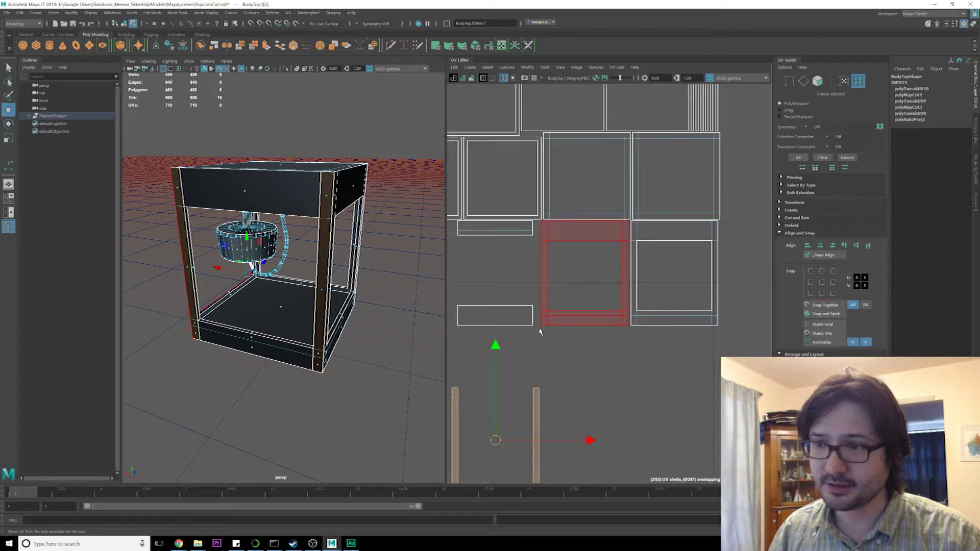
{"action": "left_click", "coordinate": [543, 243]}
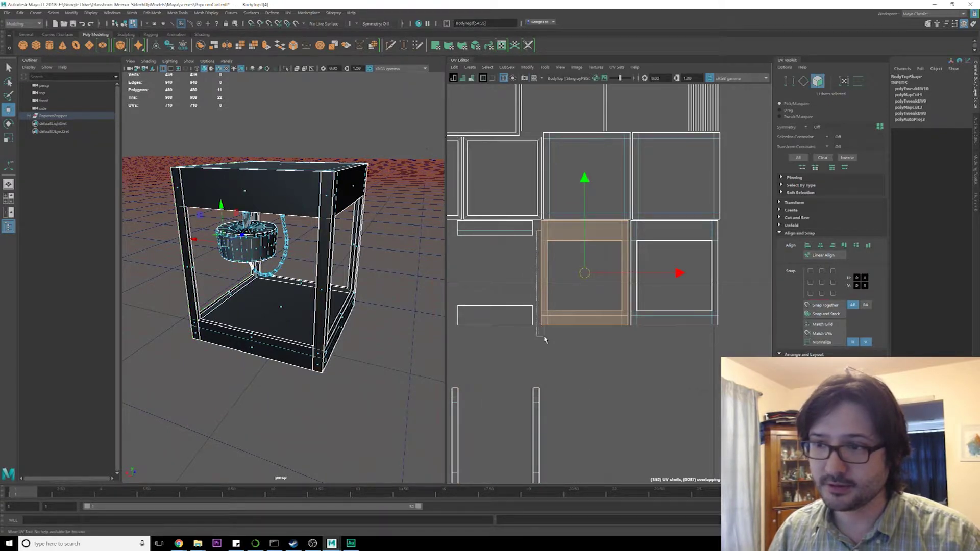
{"action": "left_click_drag", "start_coordinate": [544, 337], "coordinate": [545, 336]}
{"action": "left_click_drag", "start_coordinate": [625, 226], "coordinate": [624, 228], "text": "shift"}
{"action": "left_click_drag", "start_coordinate": [731, 229], "coordinate": [714, 336], "text": "shift"}
{"action": "right_click_drag", "start_coordinate": [651, 352], "coordinate": [689, 364], "text": "shift"}
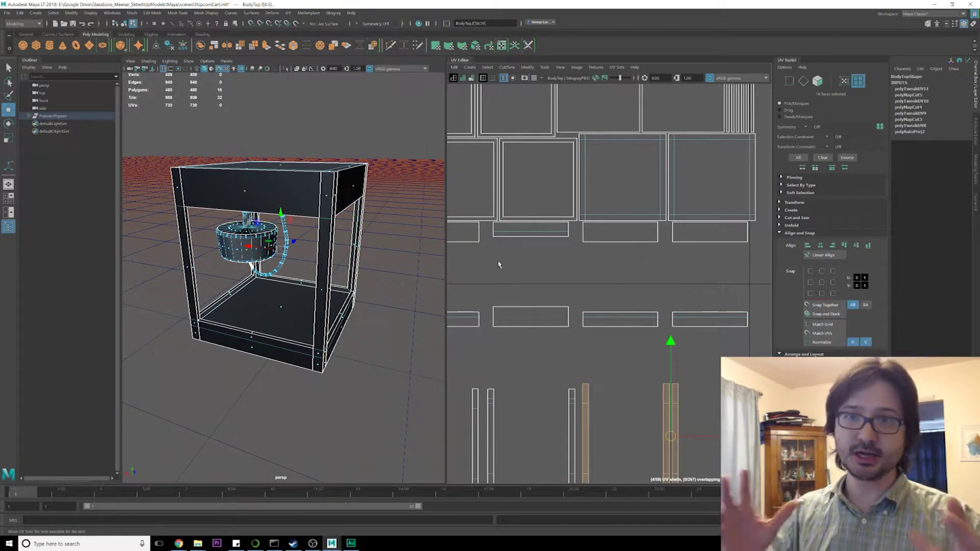
Identify the square UV shell of the frame's underside and delete its faces from the model.
{"action": "middle_click_drag", "start_coordinate": [636, 186], "coordinate": [639, 238], "text": "alt"}
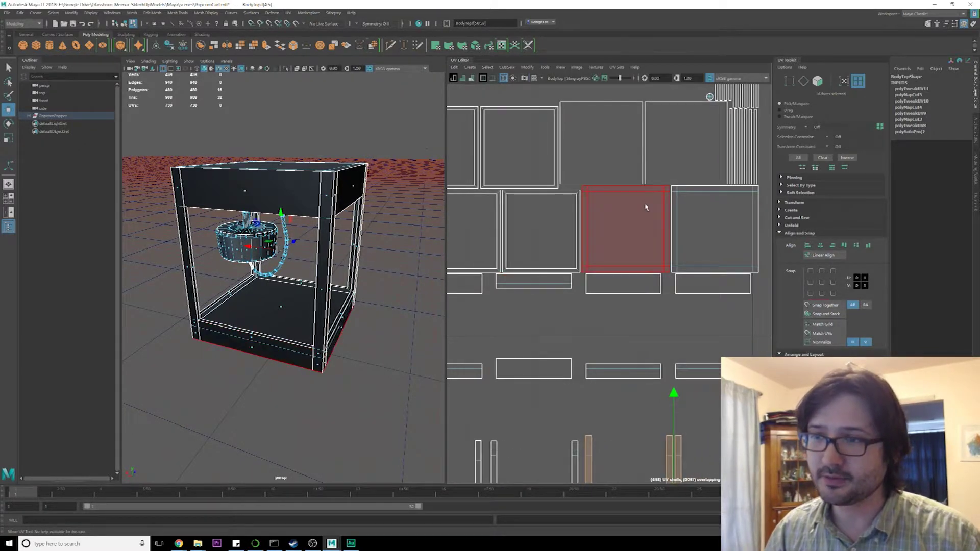
{"action": "left_click", "coordinate": [646, 206]}
{"action": "mouse_move", "coordinate": [365, 230]}
{"action": "left_mouse_down", "text": "alt"}
{"action": "mouse_move", "coordinate": [315, 260]}
{"action": "mouse_move", "coordinate": [326, 221]}
{"action": "mouse_move", "coordinate": [317, 242]}
{"action": "mouse_move", "coordinate": [375, 227]}
{"action": "left_mouse_up", "text": "alt"}
{"action": "left_click", "coordinate": [722, 221]}
{"action": "left_click", "coordinate": [611, 235]}
{"action": "right_click_drag", "start_coordinate": [610, 210], "coordinate": [610, 231]}
{"action": "left_click_drag", "start_coordinate": [368, 262], "coordinate": [354, 236], "text": "alt"}
{"action": "key", "text": "Delete"}
{"action": "key", "text": "w"}
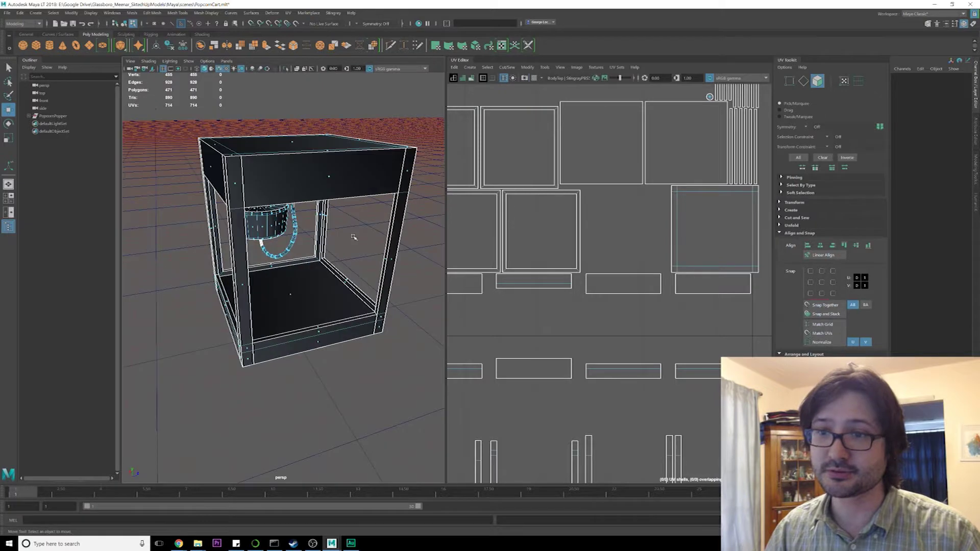
Select the centre face of the remaining bordered square UV shell and examine where it lies on the frame.
{"action": "right_click_drag", "start_coordinate": [687, 213], "coordinate": [687, 234]}
{"action": "left_click", "coordinate": [701, 235]}
{"action": "left_click_drag", "start_coordinate": [412, 207], "coordinate": [425, 250], "text": "alt"}
{"action": "scroll", "coordinate": [674, 250], "scroll_direction": "down", "scroll_amount": 2}
{"action": "middle_click_drag", "start_coordinate": [627, 224], "coordinate": [628, 229], "text": "alt"}
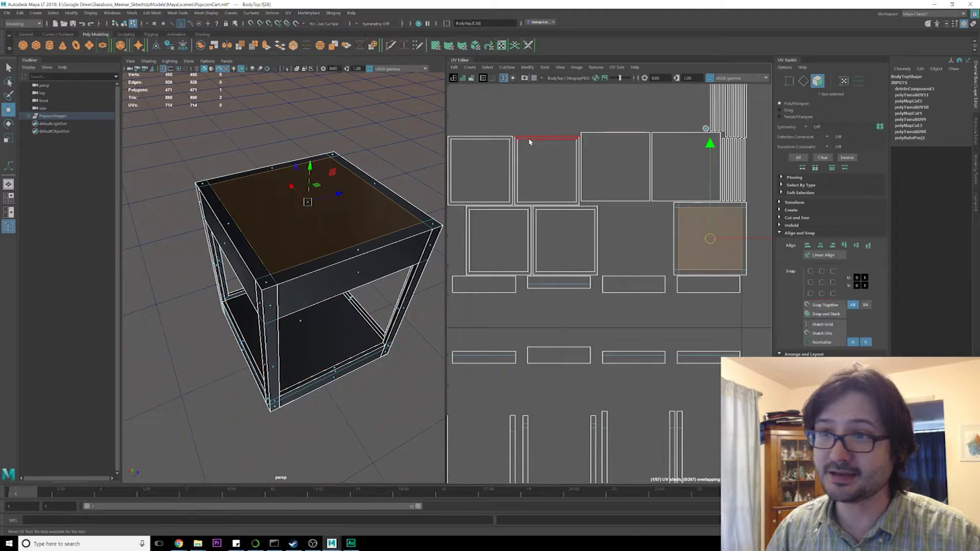
Cut the vertical strips of the four thin rectangular ring shells into separate UV shells and move them up out of the rings.
{"action": "right_click_drag", "start_coordinate": [529, 140], "coordinate": [529, 161]}
{"action": "left_click_drag", "start_coordinate": [451, 110], "coordinate": [545, 175]}
{"action": "left_click_drag", "start_coordinate": [301, 279], "coordinate": [308, 234], "text": "alt"}
{"action": "scroll", "coordinate": [307, 234], "scroll_direction": "up", "scroll_amount": 5}
{"action": "middle_click_drag", "start_coordinate": [306, 233], "coordinate": [228, 237], "text": "alt"}
{"action": "left_click_drag", "start_coordinate": [228, 237], "coordinate": [260, 243], "text": "alt"}
{"action": "middle_click_drag", "start_coordinate": [487, 175], "coordinate": [511, 185], "text": "alt"}
{"action": "scroll", "coordinate": [492, 179], "scroll_direction": "up", "scroll_amount": 2}
{"action": "right_click_drag", "start_coordinate": [498, 184], "coordinate": [501, 197]}
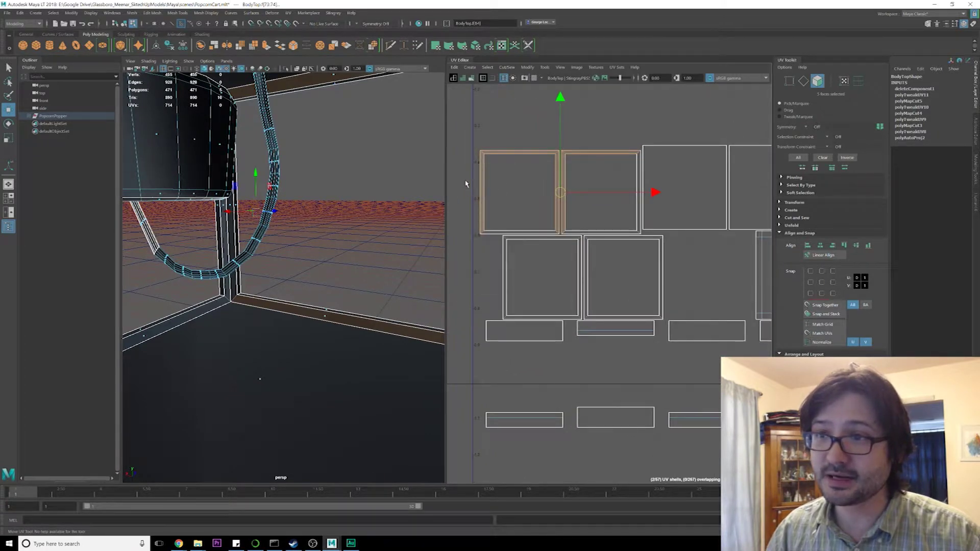
{"action": "left_click_drag", "start_coordinate": [642, 197], "coordinate": [642, 199], "text": "ctrl"}
{"action": "left_click_drag", "start_coordinate": [493, 279], "coordinate": [691, 278], "text": "shift"}
{"action": "right_click_drag", "start_coordinate": [676, 268], "coordinate": [702, 274]}
{"action": "left_click_drag", "start_coordinate": [572, 236], "coordinate": [556, 56]}
{"action": "left_click", "coordinate": [610, 298]}
Examine which upper and lower frame panels the horizontal rectangular UV shells belong to and how the separated shells are arranged.
{"action": "middle_click_drag", "start_coordinate": [613, 300], "coordinate": [594, 211], "text": "alt"}
{"action": "scroll", "coordinate": [573, 219], "scroll_direction": "down", "scroll_amount": 2}
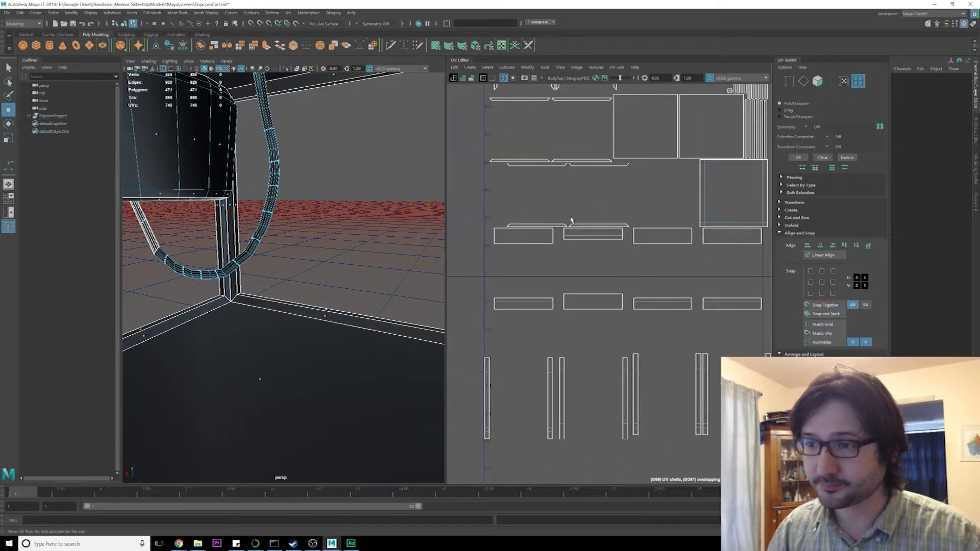
{"action": "left_click", "coordinate": [575, 235]}
{"action": "middle_click_drag", "start_coordinate": [327, 306], "coordinate": [399, 230], "text": "alt"}
{"action": "scroll", "coordinate": [388, 234], "scroll_direction": "down", "scroll_amount": 5}
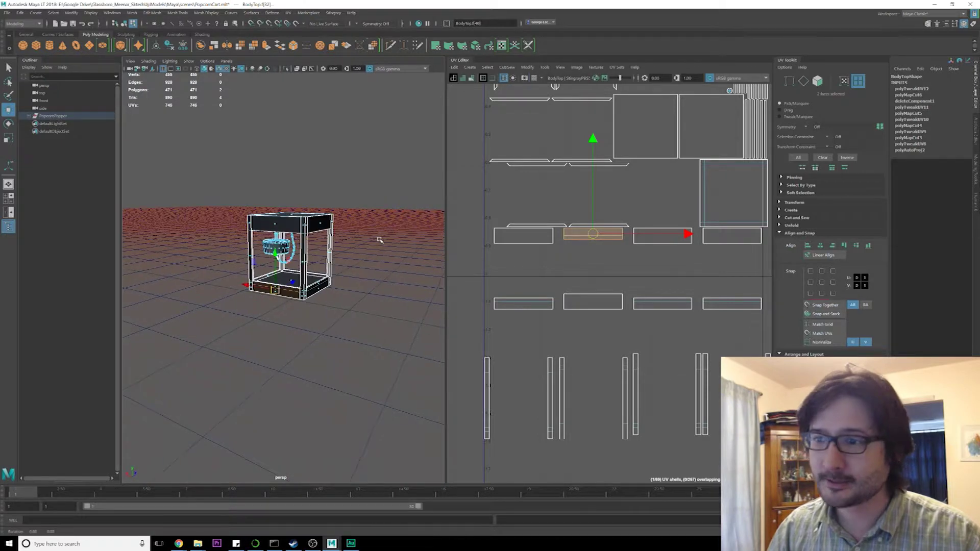
{"action": "scroll", "coordinate": [575, 241], "scroll_direction": "up", "scroll_amount": 2}
{"action": "middle_click_drag", "start_coordinate": [575, 264], "coordinate": [536, 250], "text": "alt"}
{"action": "right_click_drag", "start_coordinate": [549, 215], "coordinate": [551, 234]}
{"action": "left_click", "coordinate": [554, 223]}
{"action": "left_click", "coordinate": [494, 309], "text": "shift"}
{"action": "middle_click_drag", "start_coordinate": [623, 296], "coordinate": [549, 278], "text": "alt"}
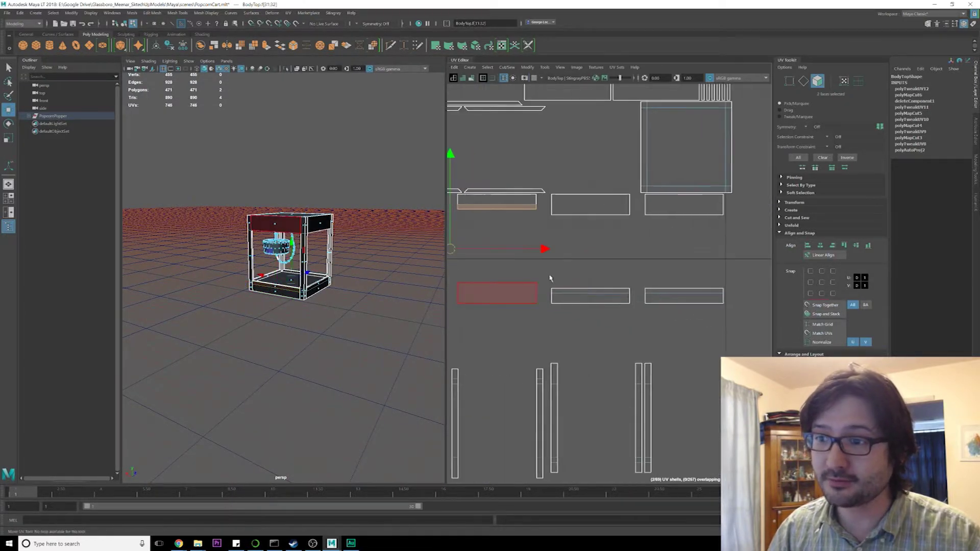
{"action": "left_click", "coordinate": [585, 293], "text": "shift"}
{"action": "left_click", "coordinate": [680, 292], "text": "shift"}
{"action": "middle_click_drag", "start_coordinate": [591, 248], "coordinate": [653, 251], "text": "alt"}
{"action": "left_click", "coordinate": [544, 241]}
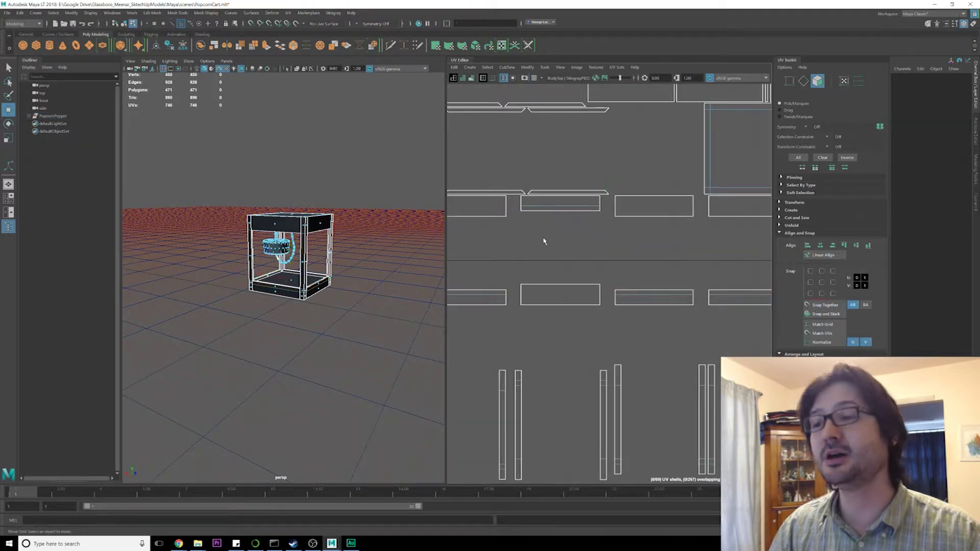
{"action": "scroll", "coordinate": [562, 236], "scroll_direction": "down", "scroll_amount": 6}
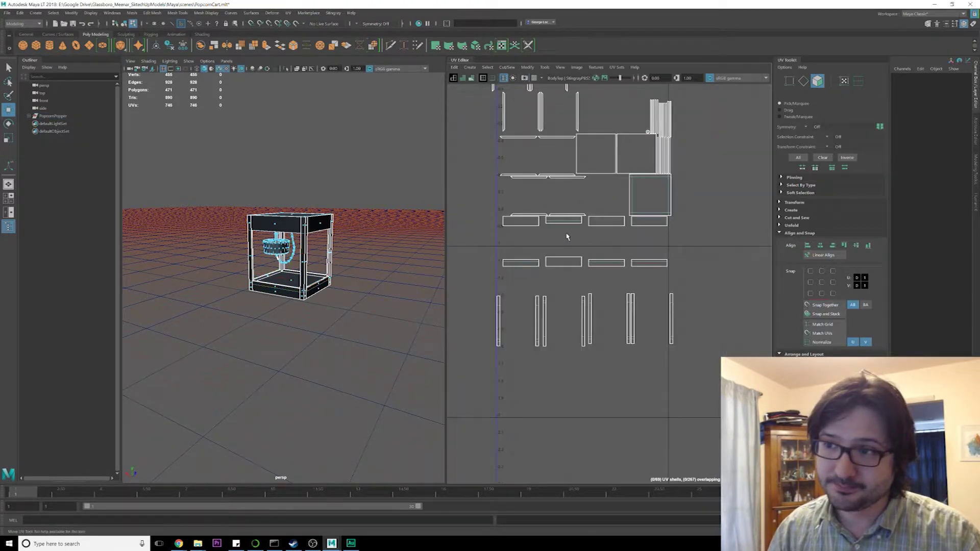
{"action": "middle_click_drag", "start_coordinate": [572, 236], "coordinate": [571, 237], "text": "alt"}
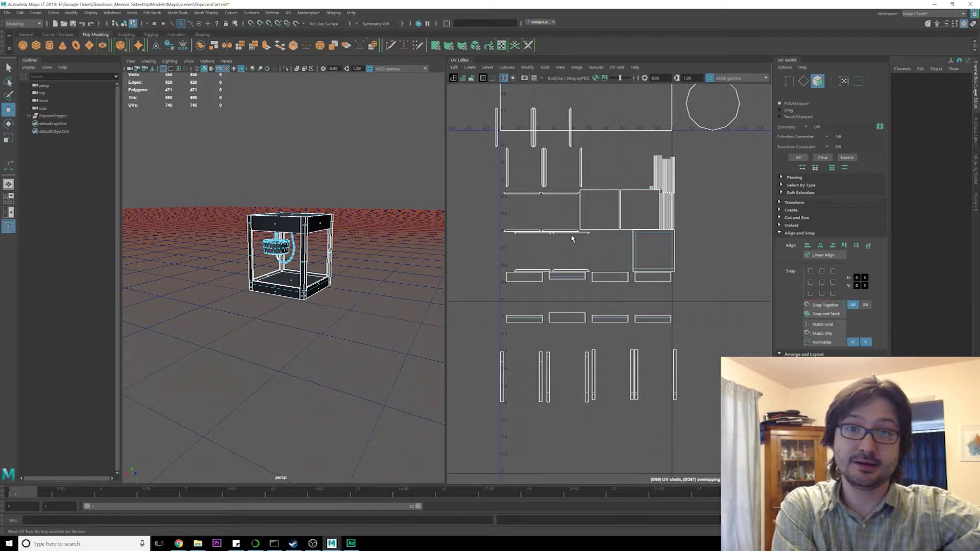
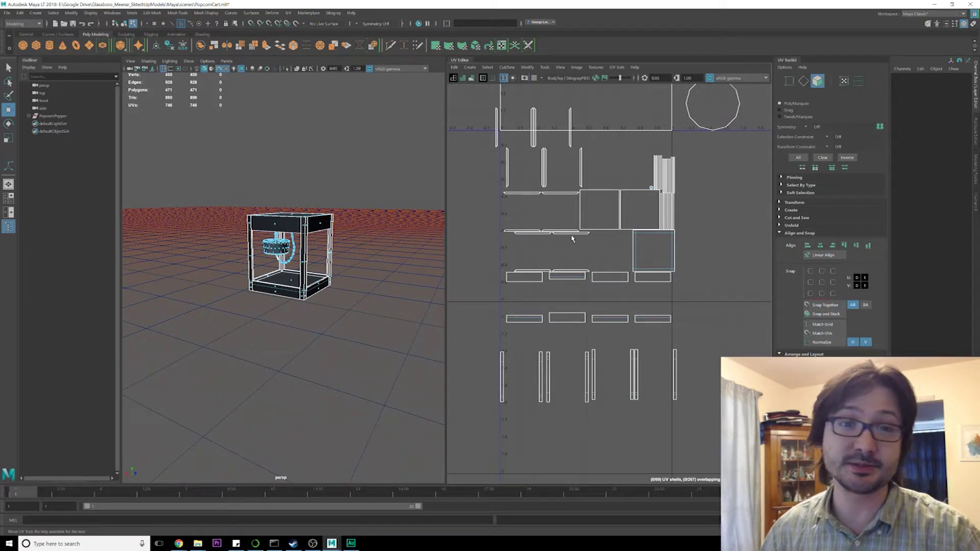
Check the small clustered UV shells and the shell filling the UV square, and locate the latter on the model.
{"action": "left_click", "coordinate": [600, 319]}
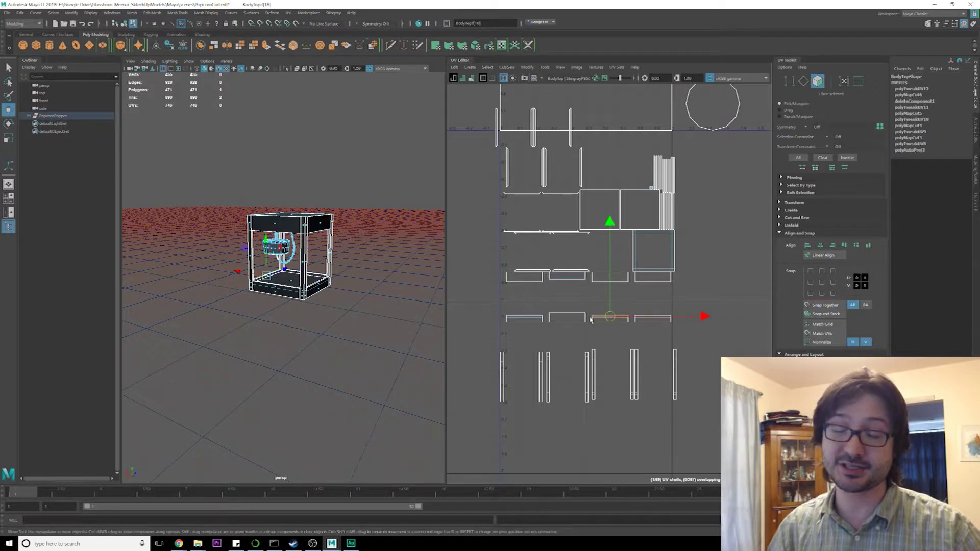
{"action": "scroll", "coordinate": [591, 302], "scroll_direction": "down", "scroll_amount": 5}
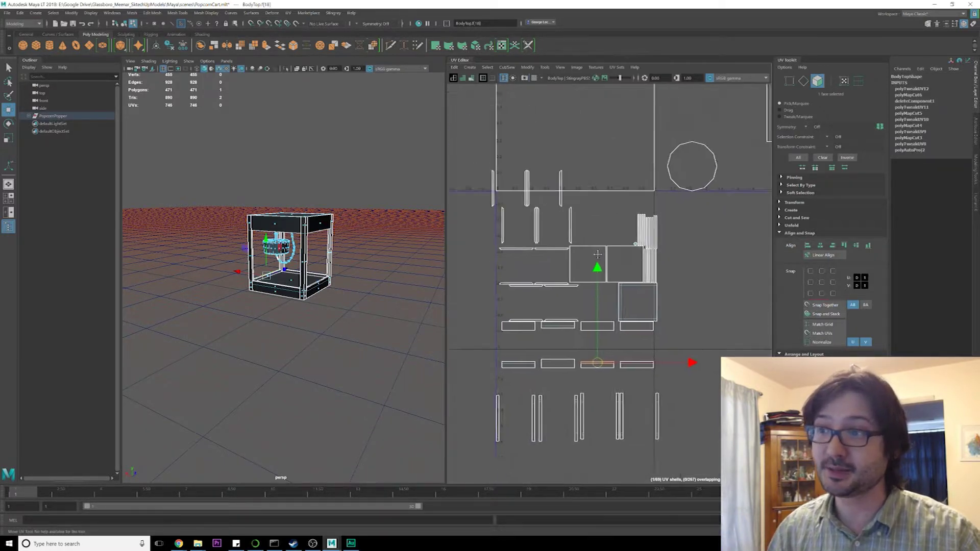
{"action": "left_click_drag", "start_coordinate": [627, 232], "coordinate": [661, 289]}
{"action": "right_click_drag", "start_coordinate": [646, 273], "coordinate": [619, 260]}
{"action": "left_click_drag", "start_coordinate": [629, 227], "coordinate": [665, 293]}
{"action": "left_click", "coordinate": [586, 221]}
{"action": "scroll", "coordinate": [626, 247], "scroll_direction": "up", "scroll_amount": 5}
{"action": "left_click_drag", "start_coordinate": [358, 310], "coordinate": [368, 295], "text": "alt"}
{"action": "key", "text": "f"}
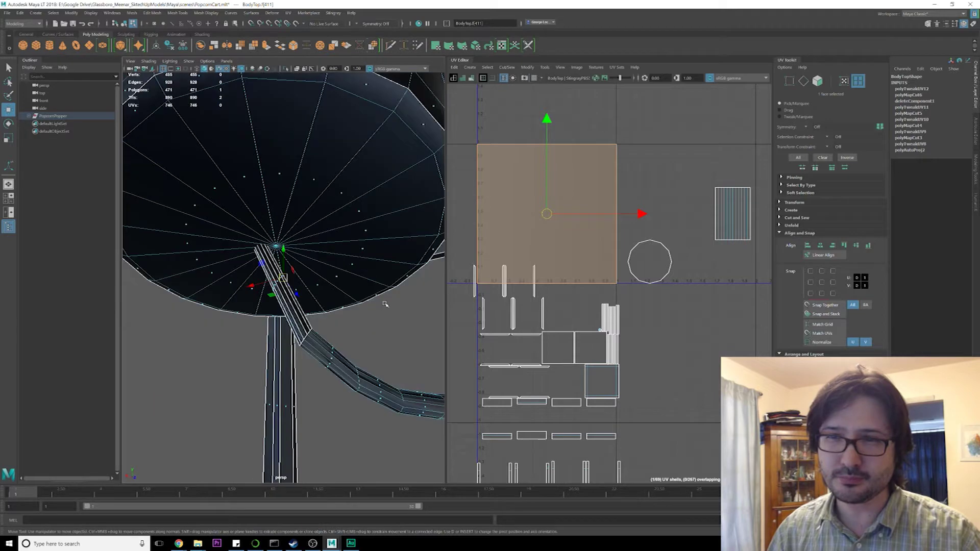
{"action": "scroll", "coordinate": [345, 323], "scroll_direction": "down", "scroll_amount": 5}
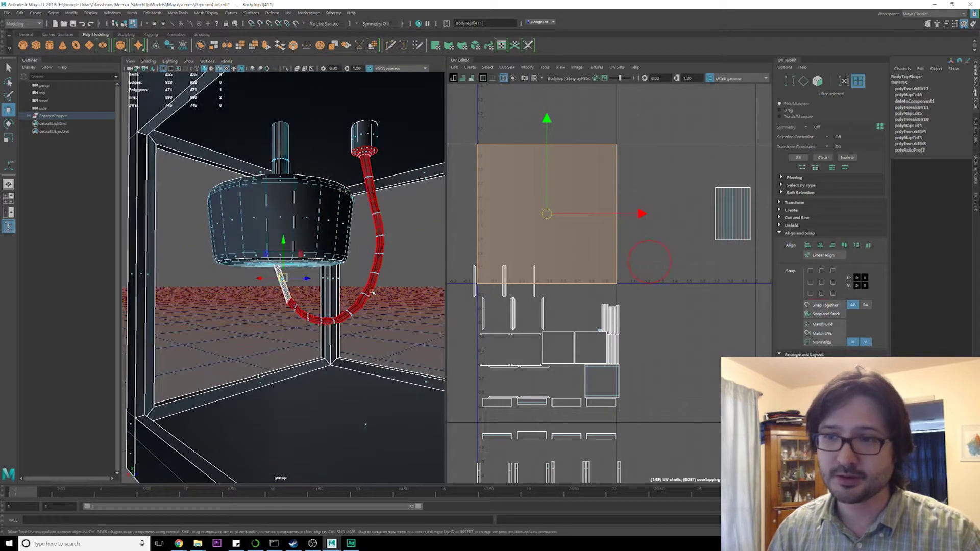
Locate the upper end of the cylindrical fitting above the hose and switch to face selection there.
{"action": "left_click", "coordinate": [365, 141]}
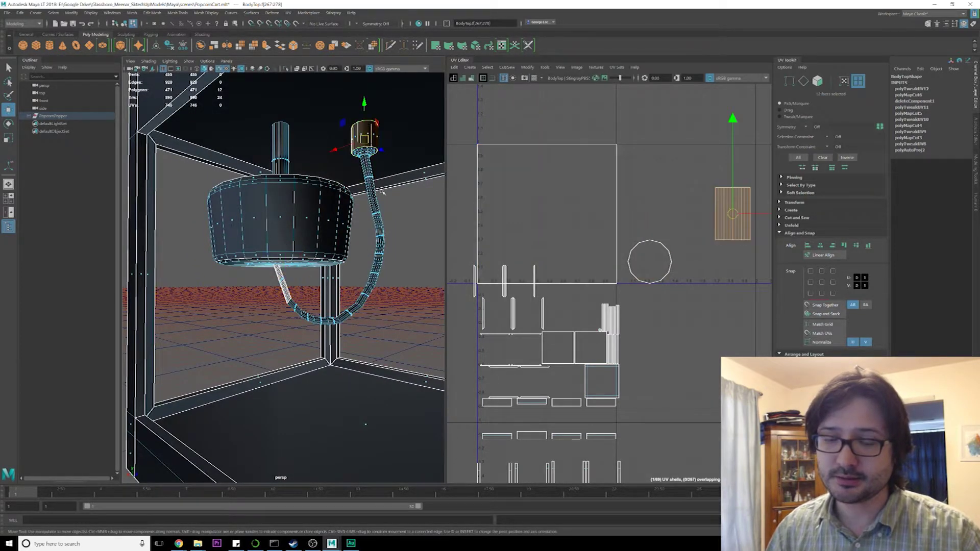
{"action": "key", "text": "f"}
{"action": "scroll", "coordinate": [357, 257], "scroll_direction": "up", "scroll_amount": 4}
{"action": "key", "text": "q"}
{"action": "middle_click_drag", "start_coordinate": [372, 177], "coordinate": [346, 183], "text": "alt"}
{"action": "mouse_move", "coordinate": [346, 183]}
{"action": "left_mouse_down", "text": "alt"}
{"action": "mouse_move", "coordinate": [339, 197]}
{"action": "mouse_move", "coordinate": [344, 167]}
{"action": "mouse_move", "coordinate": [326, 160]}
{"action": "mouse_move", "coordinate": [341, 193]}
{"action": "left_mouse_up", "text": "alt"}
{"action": "right_click_drag", "start_coordinate": [326, 181], "coordinate": [329, 202]}
{"action": "middle_click_drag", "start_coordinate": [331, 122], "coordinate": [332, 213], "text": "alt"}
{"action": "left_click_drag", "start_coordinate": [332, 212], "coordinate": [328, 199], "text": "alt"}
Select only the hidden cap faces on top of the cylindrical fitting above the hose and delete them.
{"action": "left_click_drag", "start_coordinate": [336, 328], "coordinate": [336, 242]}
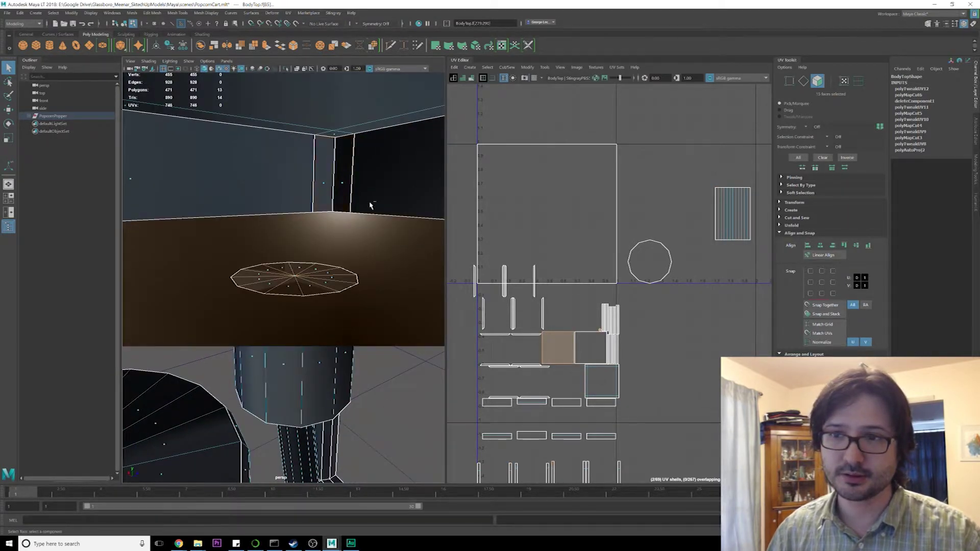
{"action": "scroll", "coordinate": [371, 205], "scroll_direction": "down", "scroll_amount": 10}
{"action": "left_click_drag", "start_coordinate": [275, 269], "coordinate": [296, 238], "text": "alt"}
{"action": "left_click_drag", "start_coordinate": [300, 277], "coordinate": [321, 316], "text": "ctrl"}
{"action": "scroll", "coordinate": [308, 283], "scroll_direction": "up", "scroll_amount": 5}
{"action": "scroll", "coordinate": [304, 307], "scroll_direction": "up", "scroll_amount": 5}
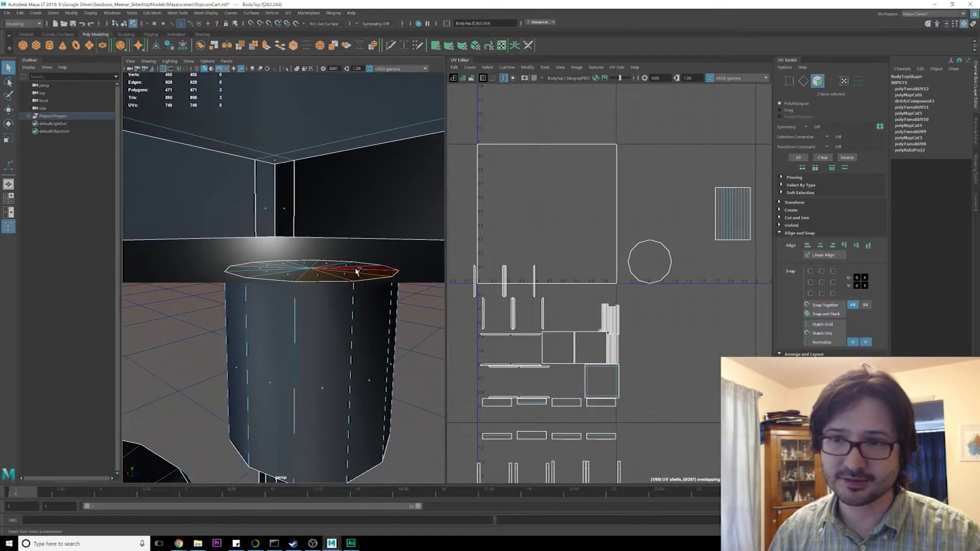
{"action": "left_click_drag", "start_coordinate": [336, 274], "coordinate": [330, 265], "text": "alt"}
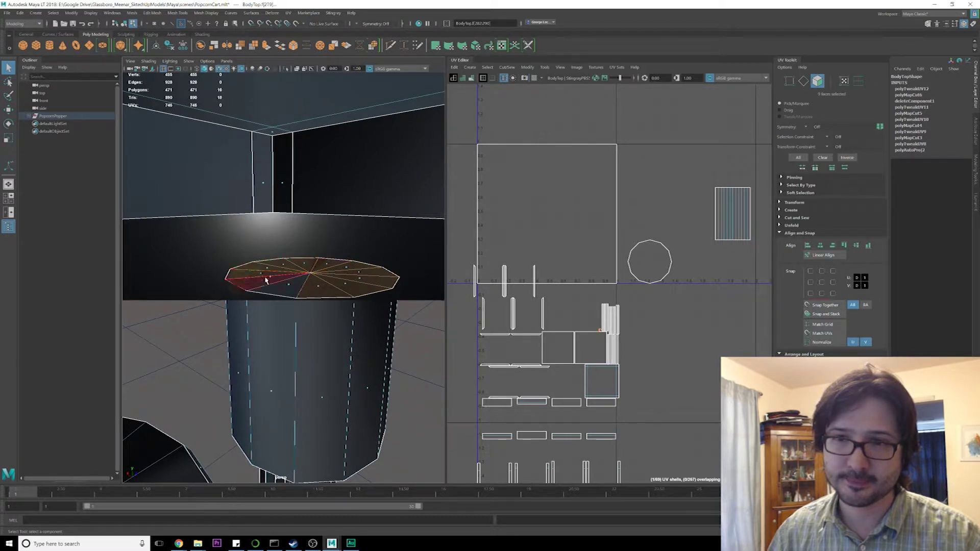
{"action": "left_click", "coordinate": [327, 332]}
Select the side faces of the cylindrical fitting, grow the selection down over its collar, and apply cylindrical UV mapping.
{"action": "left_click_drag", "start_coordinate": [333, 332], "coordinate": [287, 339], "text": "alt"}
{"action": "scroll", "coordinate": [287, 339], "scroll_direction": "up", "scroll_amount": 5}
{"action": "middle_click_drag", "start_coordinate": [286, 324], "coordinate": [289, 302], "text": "alt"}
{"action": "left_click_drag", "start_coordinate": [288, 303], "coordinate": [284, 266], "text": "alt"}
{"action": "left_click", "coordinate": [298, 215]}
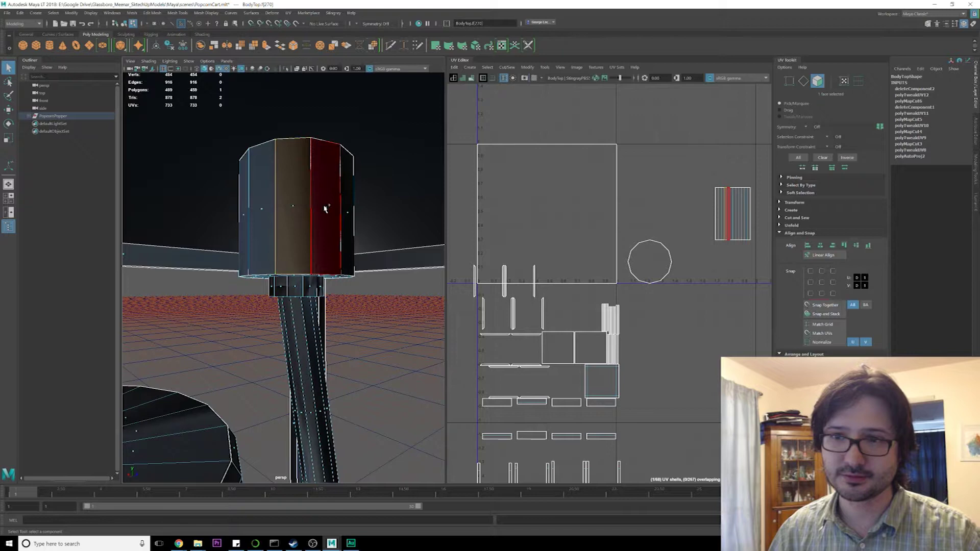
{"action": "double_click", "coordinate": [325, 209]}
{"action": "right_click", "coordinate": [325, 213], "text": "ctrl"}
{"action": "left_click", "coordinate": [371, 199]}
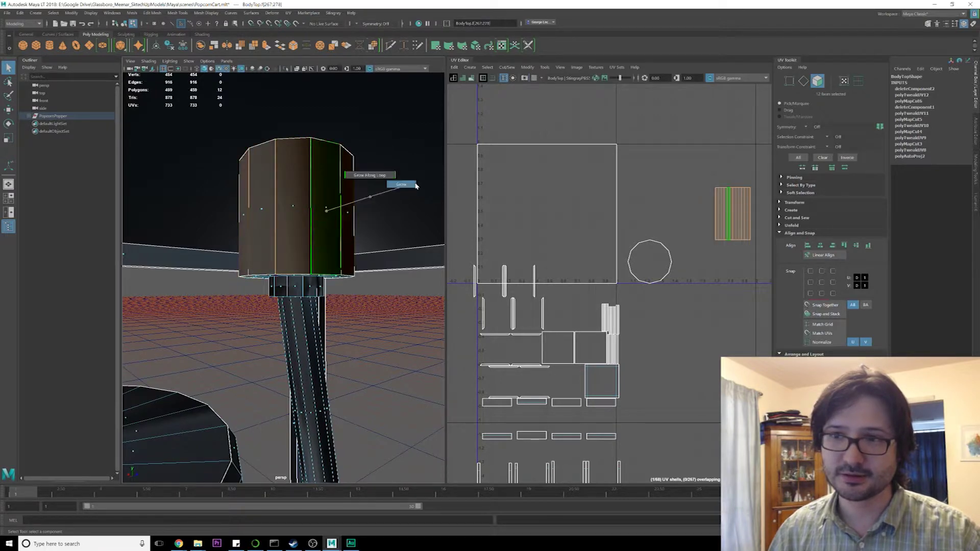
{"action": "left_click_drag", "start_coordinate": [359, 254], "coordinate": [346, 268], "text": "alt"}
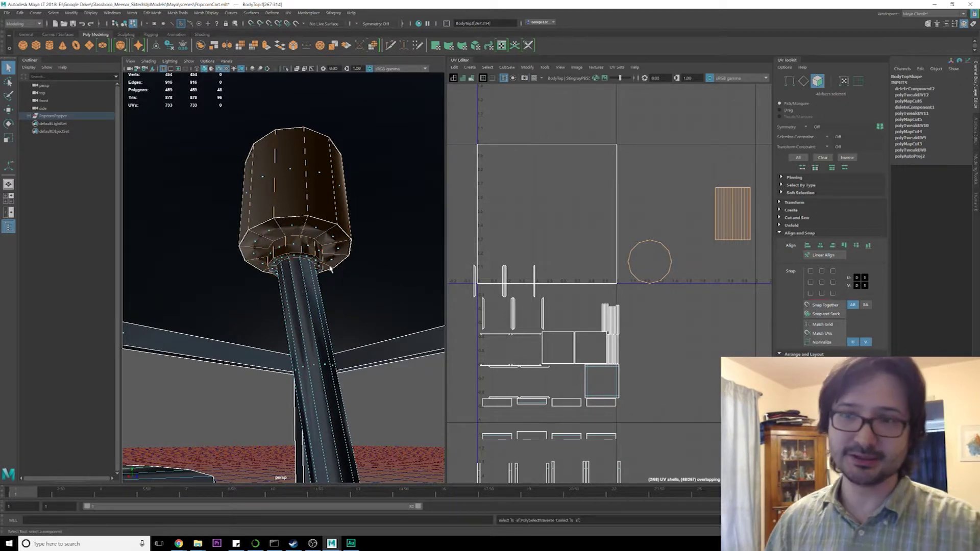
{"action": "left_click", "coordinate": [288, 13]}
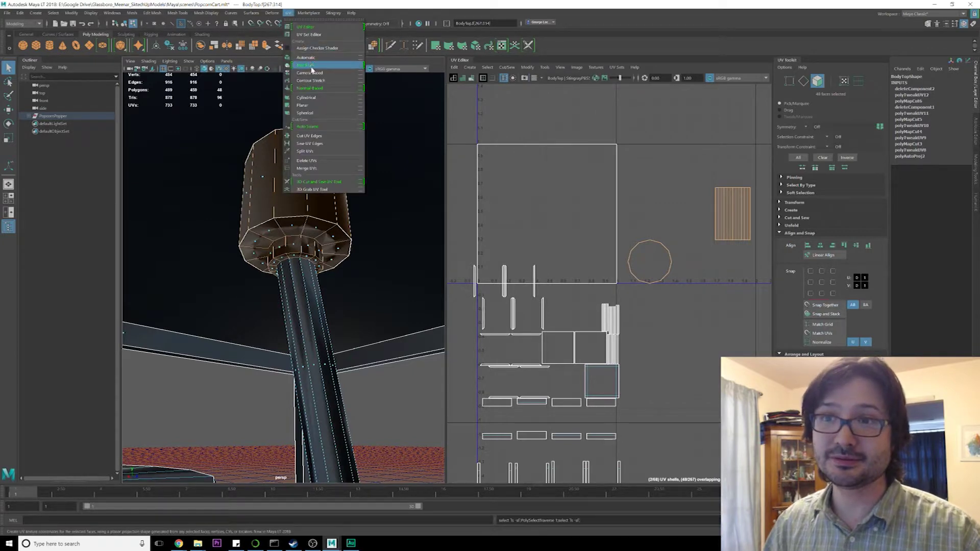
{"action": "left_click", "coordinate": [306, 97]}
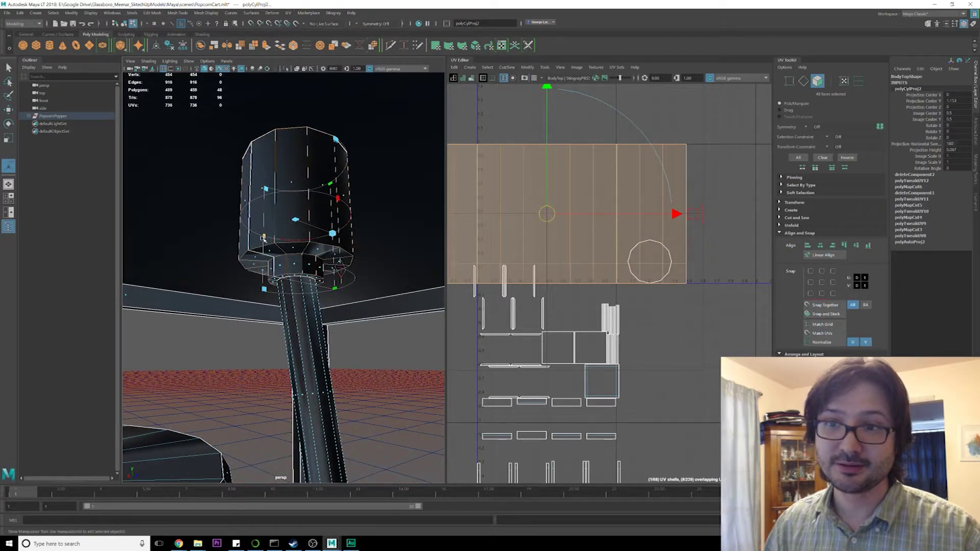
Extend the cylindrical projection around the fitting above the hose, move its UVs clear of the other shells, and unfold the shell.
{"action": "left_click_drag", "start_coordinate": [263, 239], "coordinate": [283, 200]}
{"action": "scroll", "coordinate": [575, 234], "scroll_direction": "down", "scroll_amount": 2}
{"action": "left_click_drag", "start_coordinate": [561, 218], "coordinate": [698, 215]}
{"action": "middle_click_drag", "start_coordinate": [698, 214], "coordinate": [639, 194], "text": "alt"}
{"action": "left_click_drag", "start_coordinate": [638, 194], "coordinate": [673, 192]}
{"action": "left_click", "coordinate": [580, 173]}
{"action": "right_click_drag", "start_coordinate": [643, 177], "coordinate": [568, 193]}
{"action": "left_click", "coordinate": [635, 177]}
{"action": "middle_click_drag", "start_coordinate": [649, 224], "coordinate": [607, 203], "text": "alt"}
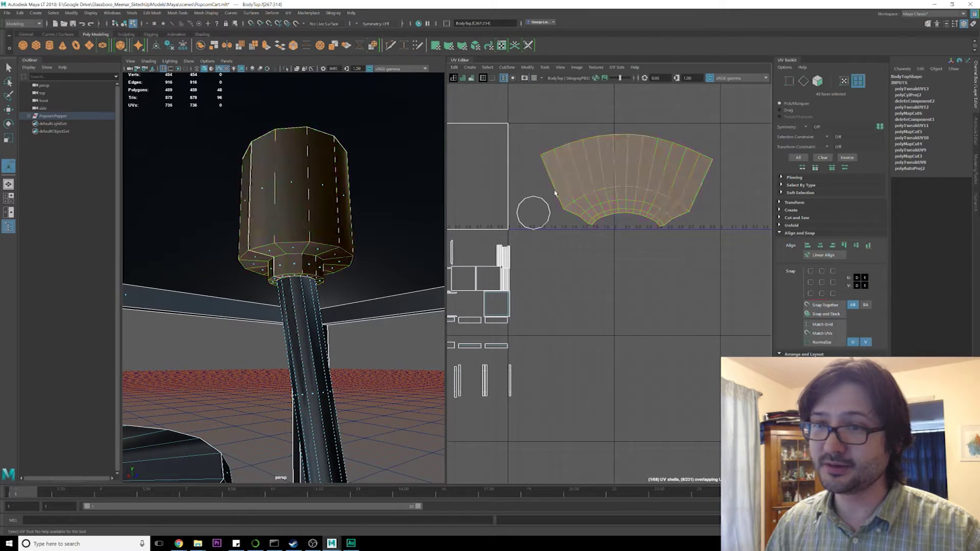
Cut the fitting's fan-shaped UV shell along its middle vertical edge line and unfold the shell again.
{"action": "right_click_drag", "start_coordinate": [616, 209], "coordinate": [634, 172]}
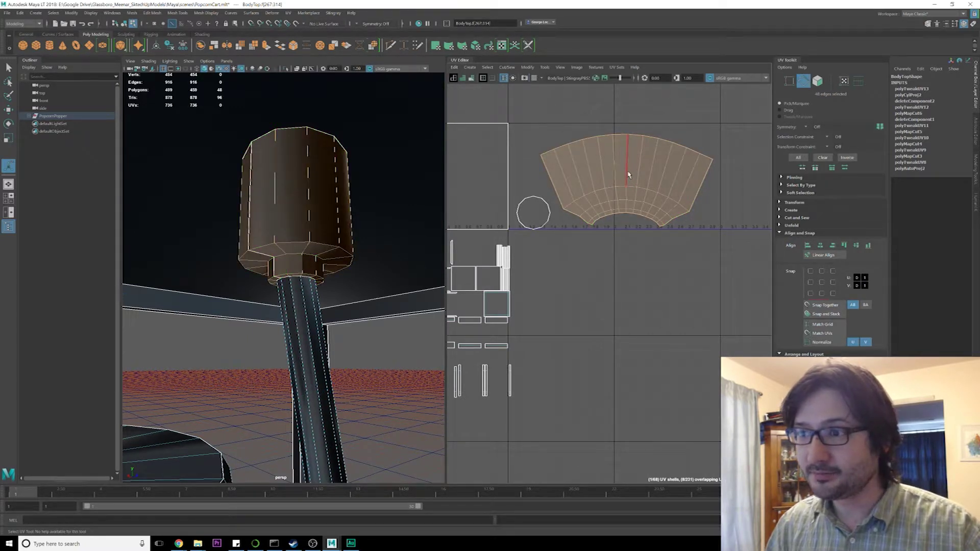
{"action": "double_click", "coordinate": [628, 175]}
{"action": "right_click_drag", "start_coordinate": [649, 180], "coordinate": [644, 204], "text": "shift"}
{"action": "left_click", "coordinate": [607, 166]}
{"action": "left_click_drag", "start_coordinate": [606, 166], "coordinate": [641, 184]}
{"action": "right_click_drag", "start_coordinate": [641, 184], "coordinate": [568, 188], "text": "shift"}
{"action": "middle_click_drag", "start_coordinate": [654, 195], "coordinate": [621, 203], "text": "alt"}
Select all faces along the full length of the curved hose from the kettle's underside to the fitting.
{"action": "middle_click_drag", "start_coordinate": [306, 352], "coordinate": [337, 231], "text": "alt"}
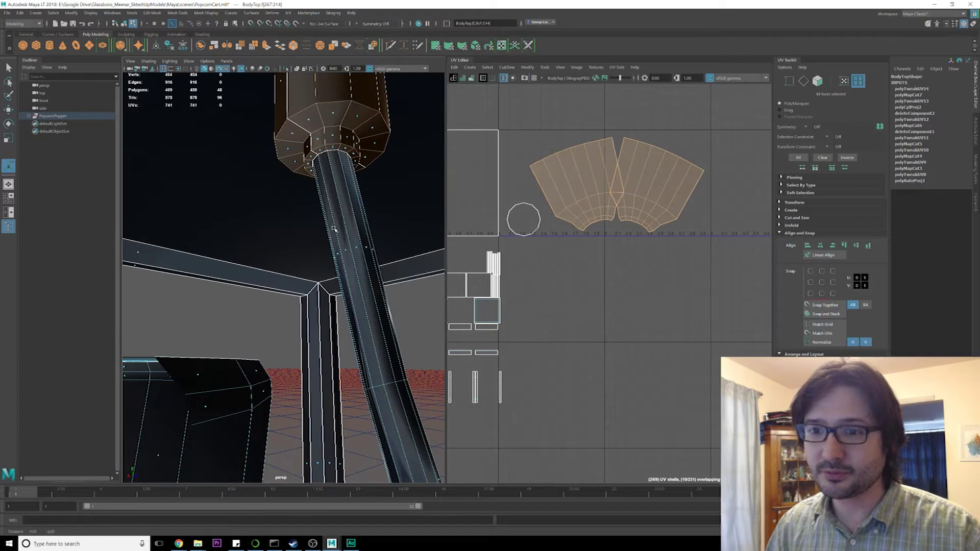
{"action": "left_click", "coordinate": [349, 250]}
{"action": "scroll", "coordinate": [356, 253], "scroll_direction": "down", "scroll_amount": 7}
{"action": "scroll", "coordinate": [339, 246], "scroll_direction": "up", "scroll_amount": 2}
{"action": "middle_click_drag", "start_coordinate": [306, 265], "coordinate": [339, 227], "text": "alt"}
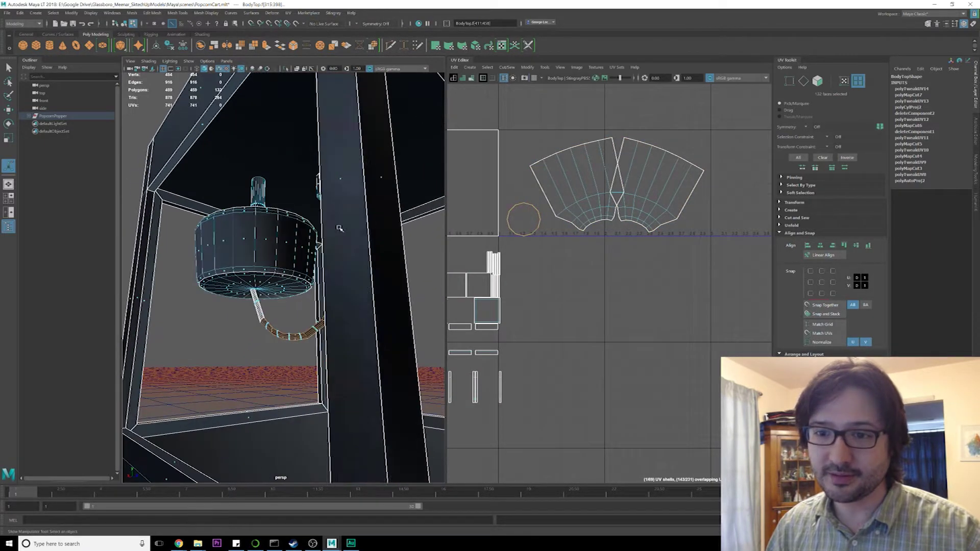
{"action": "left_click_drag", "start_coordinate": [283, 240], "coordinate": [308, 262], "text": "alt"}
{"action": "scroll", "coordinate": [308, 267], "scroll_direction": "up", "scroll_amount": 3}
{"action": "middle_click_drag", "start_coordinate": [308, 269], "coordinate": [331, 236], "text": "alt"}
{"action": "left_click_drag", "start_coordinate": [366, 226], "coordinate": [303, 280], "text": "alt"}
{"action": "right_click_drag", "start_coordinate": [304, 269], "coordinate": [304, 299]}
{"action": "left_click_drag", "start_coordinate": [278, 250], "coordinate": [304, 286]}
{"action": "right_click_drag", "start_coordinate": [305, 271], "coordinate": [357, 255], "text": "shift"}
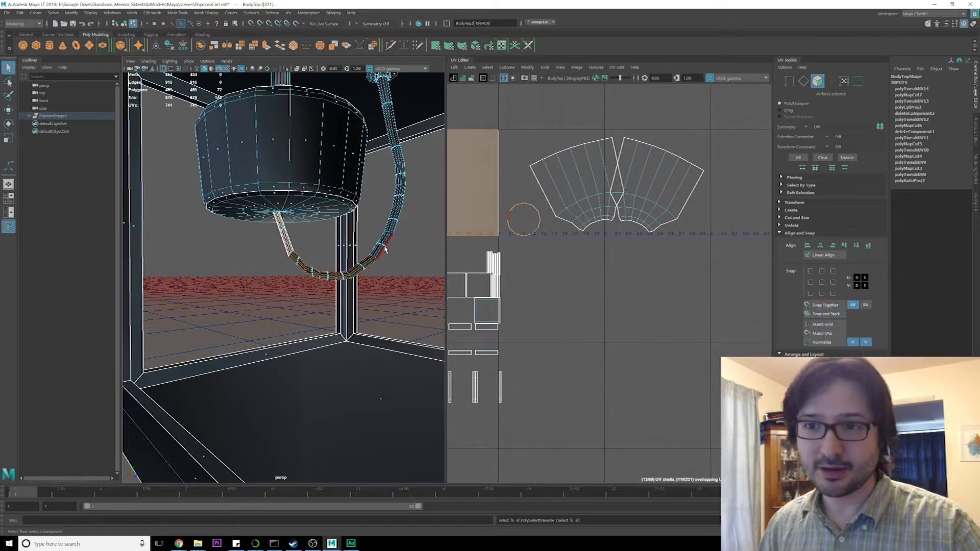
{"action": "left_click_drag", "start_coordinate": [385, 249], "coordinate": [336, 206], "text": "alt"}
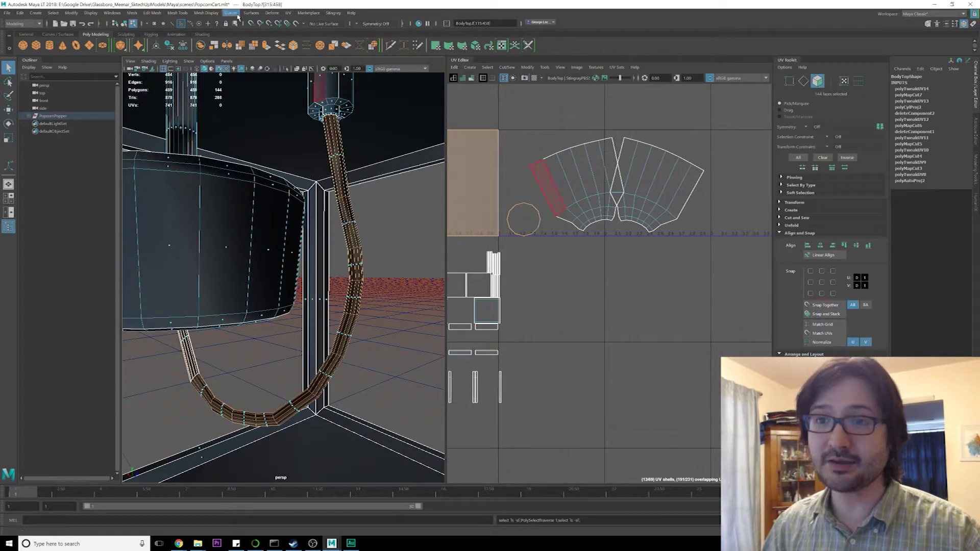
Apply cylindrical UV mapping to the hose faces and move the resulting UVs to an empty area of UV space.
{"action": "left_click", "coordinate": [288, 14]}
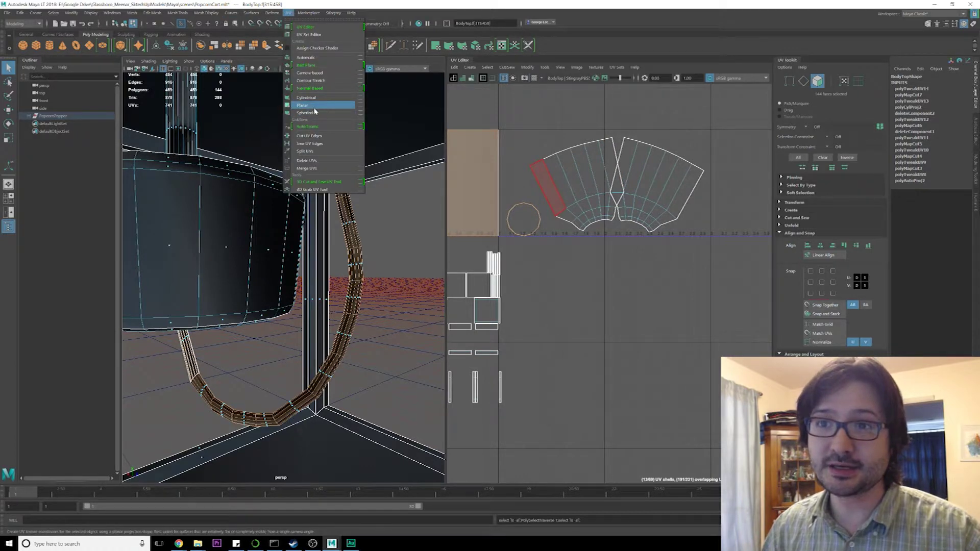
{"action": "left_click", "coordinate": [313, 98]}
{"action": "scroll", "coordinate": [364, 219], "scroll_direction": "down", "scroll_amount": 5}
{"action": "scroll", "coordinate": [272, 281], "scroll_direction": "up", "scroll_amount": 4}
{"action": "left_click_drag", "start_coordinate": [255, 282], "coordinate": [280, 341], "text": "alt"}
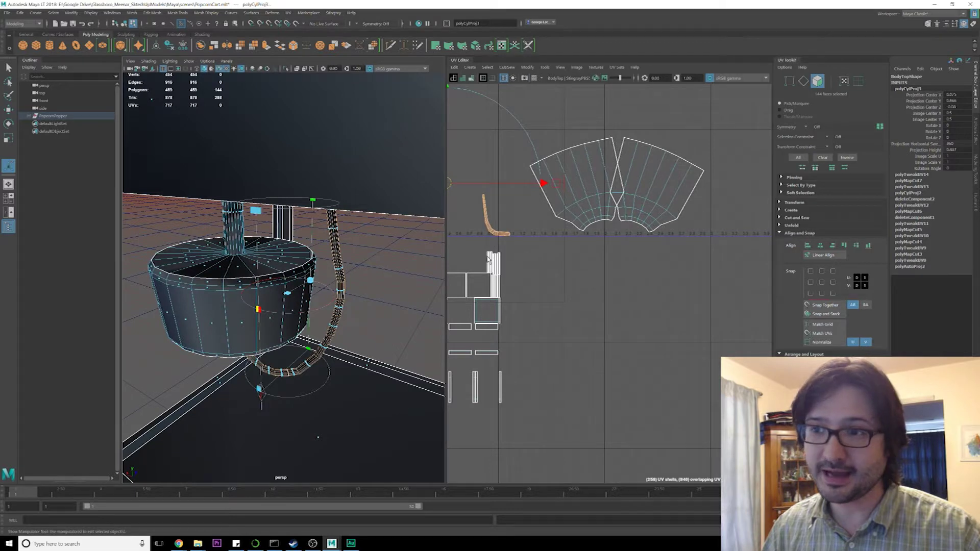
{"action": "middle_click_drag", "start_coordinate": [488, 259], "coordinate": [494, 276], "text": "alt"}
{"action": "left_click_drag", "start_coordinate": [458, 201], "coordinate": [624, 328]}
{"action": "middle_click_drag", "start_coordinate": [625, 329], "coordinate": [583, 269], "text": "alt"}
{"action": "left_click_drag", "start_coordinate": [583, 269], "coordinate": [583, 285]}
Enlarge the hose's cylindrical projection to a height of about 0.59 and rotate it about -57 degrees around Y.
{"action": "left_click_drag", "start_coordinate": [316, 198], "coordinate": [340, 181]}
{"action": "mouse_move", "coordinate": [256, 184]}
{"action": "left_mouse_down"}
{"action": "mouse_move", "coordinate": [275, 185]}
{"action": "mouse_move", "coordinate": [242, 180]}
{"action": "left_mouse_up"}
{"action": "left_click_drag", "start_coordinate": [322, 288], "coordinate": [309, 238]}
{"action": "left_click_drag", "start_coordinate": [276, 336], "coordinate": [221, 343]}
{"action": "scroll", "coordinate": [587, 276], "scroll_direction": "up", "scroll_amount": 6}
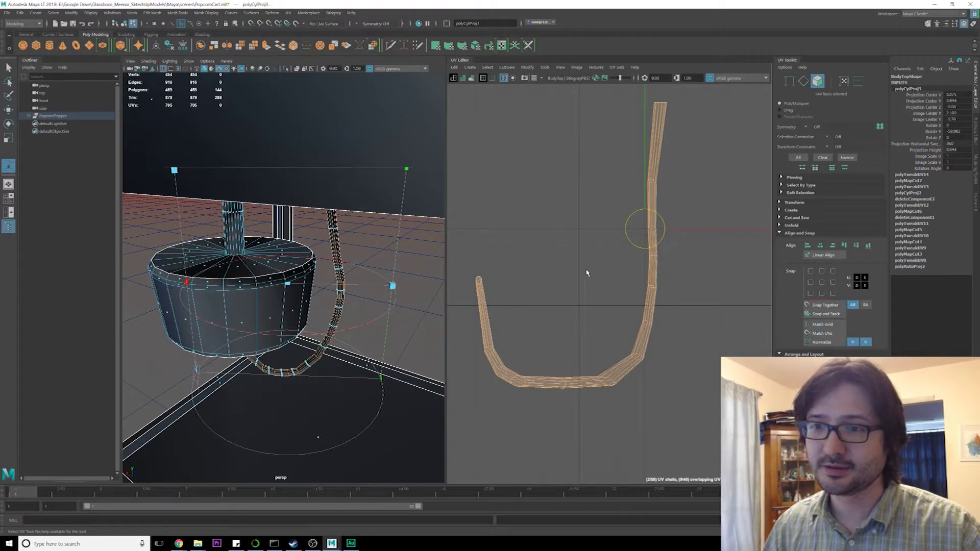
{"action": "key", "text": "q"}
{"action": "key", "text": "F8"}
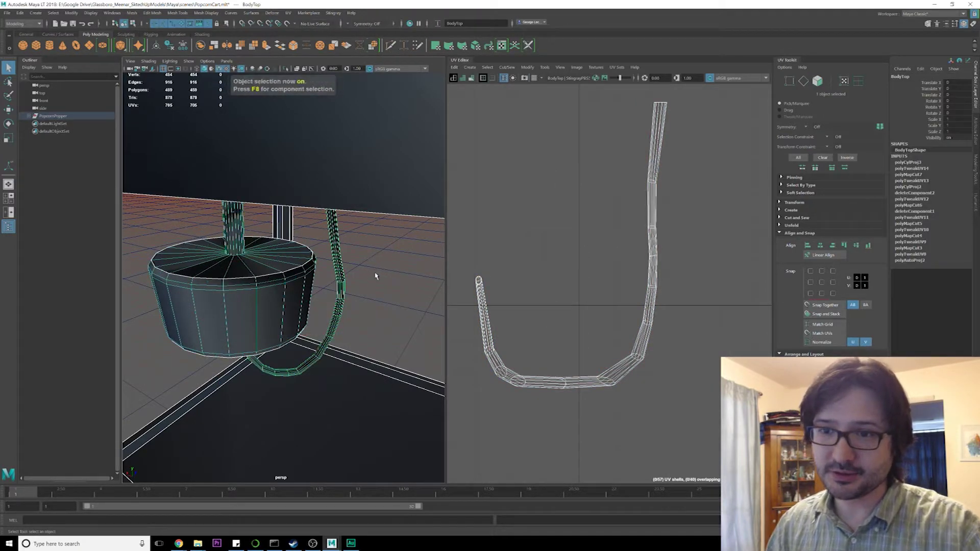
Select the lengthwise edge line running along the hose and cut its UVs there.
{"action": "scroll", "coordinate": [376, 270], "scroll_direction": "up", "scroll_amount": 5}
{"action": "right_click_drag", "start_coordinate": [364, 217], "coordinate": [364, 199]}
{"action": "middle_click_drag", "start_coordinate": [364, 201], "coordinate": [329, 210], "text": "alt"}
{"action": "scroll", "coordinate": [296, 233], "scroll_direction": "up", "scroll_amount": 5}
{"action": "left_click_drag", "start_coordinate": [295, 234], "coordinate": [302, 233], "text": "alt"}
{"action": "scroll", "coordinate": [302, 234], "scroll_direction": "down", "scroll_amount": 3}
{"action": "middle_click_drag", "start_coordinate": [302, 233], "coordinate": [313, 228], "text": "alt"}
{"action": "scroll", "coordinate": [313, 228], "scroll_direction": "down", "scroll_amount": 4}
{"action": "scroll", "coordinate": [332, 193], "scroll_direction": "up", "scroll_amount": 5}
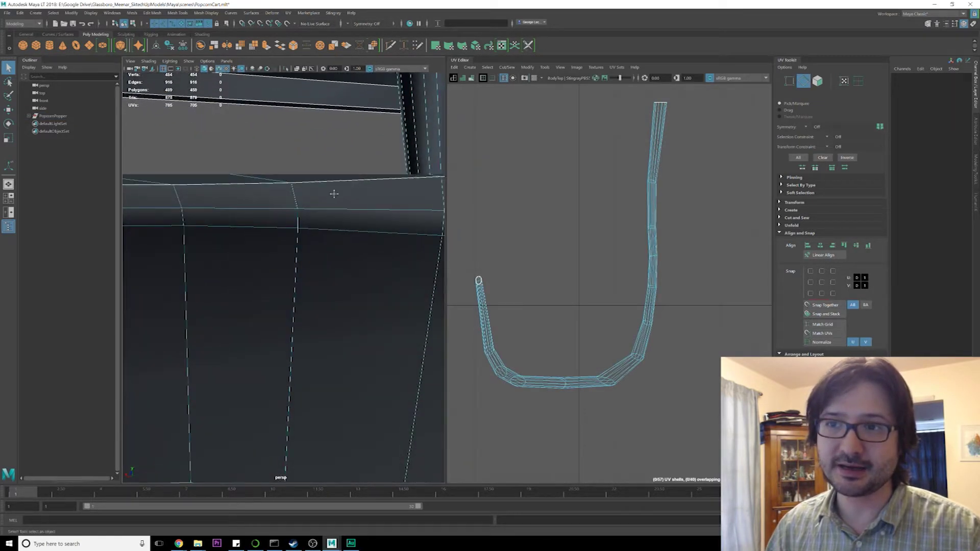
{"action": "double_click", "coordinate": [310, 136]}
{"action": "scroll", "coordinate": [319, 208], "scroll_direction": "down", "scroll_amount": 5}
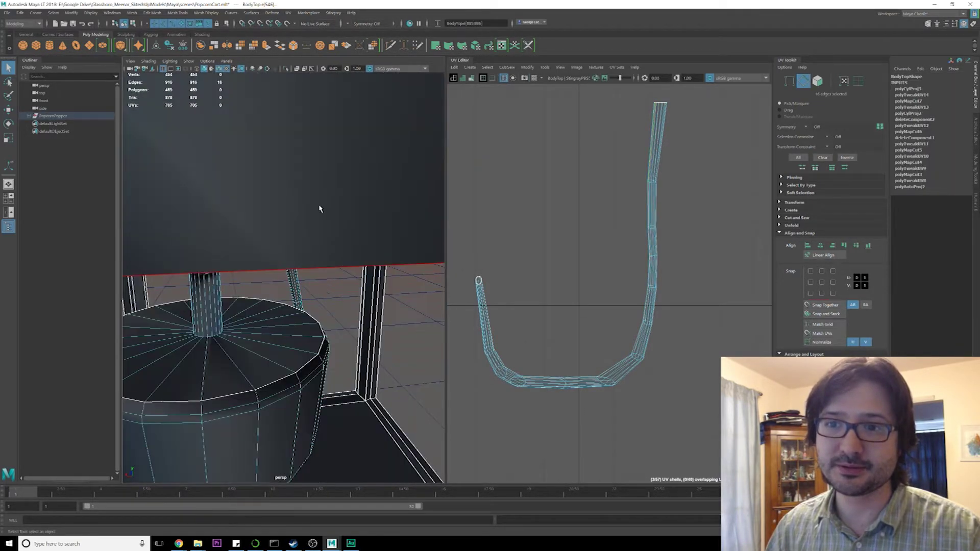
{"action": "scroll", "coordinate": [315, 231], "scroll_direction": "up", "scroll_amount": 4}
{"action": "scroll", "coordinate": [313, 229], "scroll_direction": "down", "scroll_amount": 3}
{"action": "left_click_drag", "start_coordinate": [313, 229], "coordinate": [286, 223], "text": "alt"}
{"action": "scroll", "coordinate": [287, 227], "scroll_direction": "down", "scroll_amount": 4}
{"action": "middle_click_drag", "start_coordinate": [287, 240], "coordinate": [295, 229], "text": "alt"}
{"action": "scroll", "coordinate": [570, 226], "scroll_direction": "down", "scroll_amount": 5}
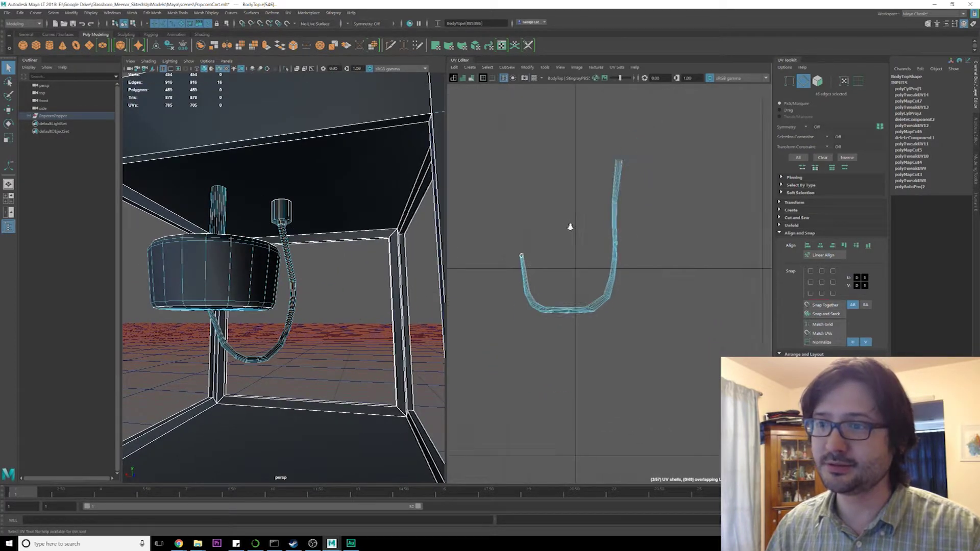
{"action": "right_click_drag", "start_coordinate": [570, 235], "coordinate": [540, 252], "text": "shift"}
Select the hose's UV shell, unfold it into a flat strip, orient it vertically, and optimize it.
{"action": "scroll", "coordinate": [611, 274], "scroll_direction": "up", "scroll_amount": 4}
{"action": "scroll", "coordinate": [614, 271], "scroll_direction": "up", "scroll_amount": 1}
{"action": "right_click_drag", "start_coordinate": [618, 267], "coordinate": [582, 255]}
{"action": "left_click", "coordinate": [621, 257]}
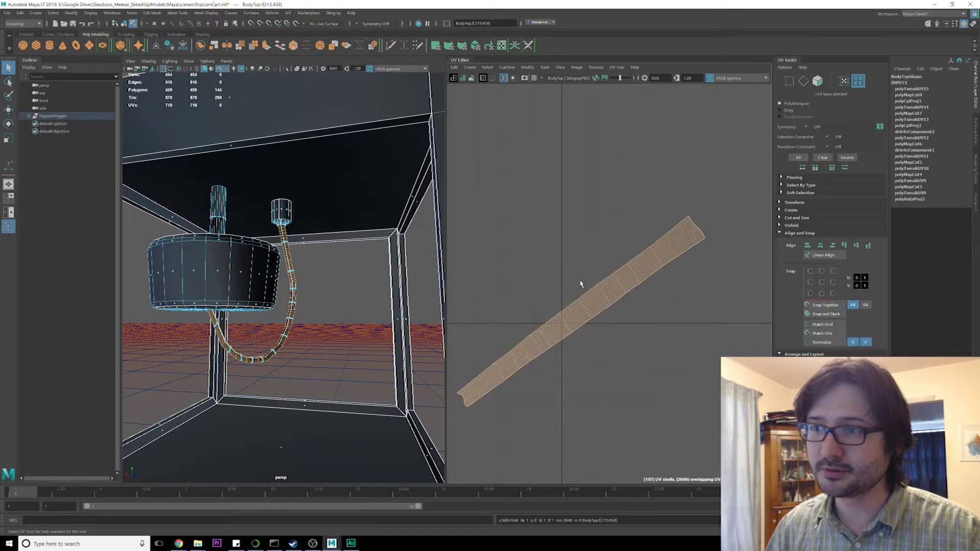
{"action": "right_click_drag", "start_coordinate": [619, 268], "coordinate": [613, 374], "text": "shift"}
{"action": "scroll", "coordinate": [607, 264], "scroll_direction": "down", "scroll_amount": 1}
{"action": "scroll", "coordinate": [607, 270], "scroll_direction": "down", "scroll_amount": 3}
{"action": "right_click_drag", "start_coordinate": [609, 279], "coordinate": [639, 281], "text": "shift"}
{"action": "scroll", "coordinate": [624, 299], "scroll_direction": "up", "scroll_amount": 5}
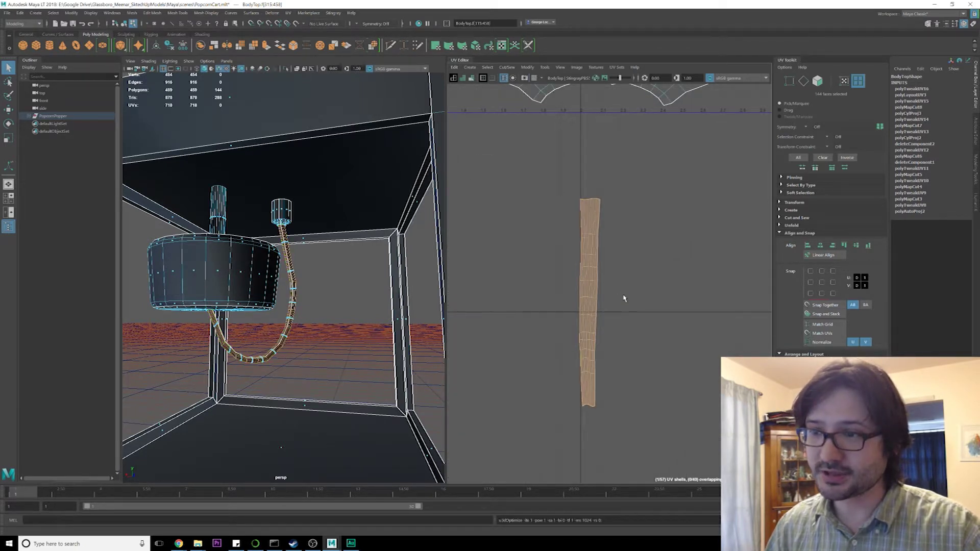
Select the fitting's fan-shaped UV shell and orient it to the UV axes.
{"action": "left_click", "coordinate": [539, 288]}
{"action": "scroll", "coordinate": [542, 284], "scroll_direction": "down", "scroll_amount": 5}
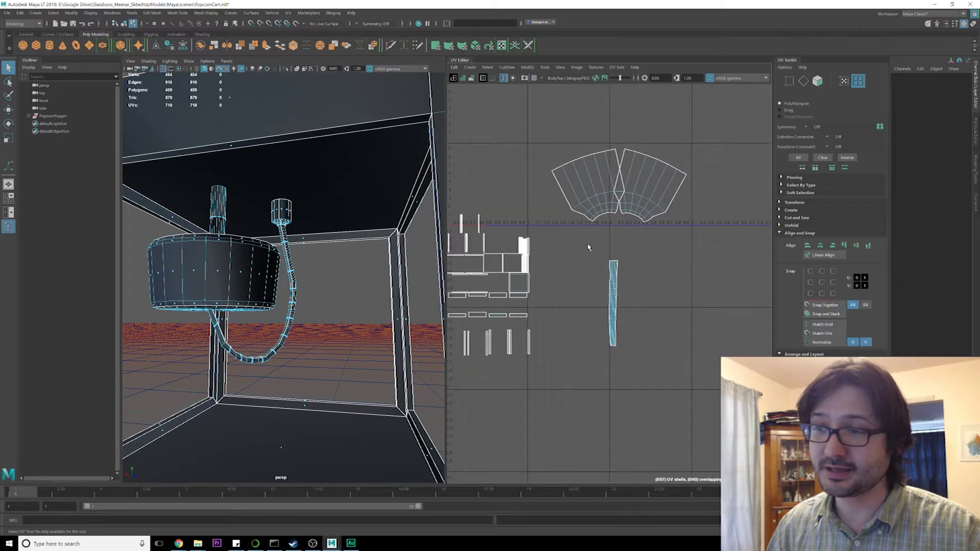
{"action": "left_click", "coordinate": [663, 166]}
{"action": "right_click_drag", "start_coordinate": [666, 174], "coordinate": [663, 292], "text": "shift"}
{"action": "left_click", "coordinate": [627, 269]}
Locate which parts of the kettle the rectangular and round UV shells belong to.
{"action": "middle_click_drag", "start_coordinate": [608, 231], "coordinate": [676, 230], "text": "alt"}
{"action": "scroll", "coordinate": [610, 219], "scroll_direction": "up", "scroll_amount": 3}
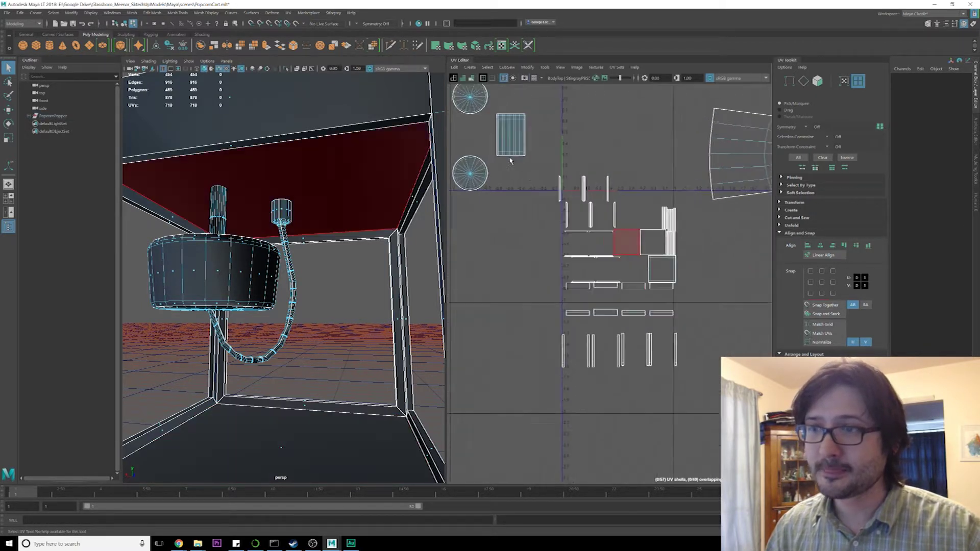
{"action": "middle_click_drag", "start_coordinate": [516, 162], "coordinate": [611, 237], "text": "alt"}
{"action": "left_click", "coordinate": [596, 216]}
{"action": "scroll", "coordinate": [596, 219], "scroll_direction": "up", "scroll_amount": 3}
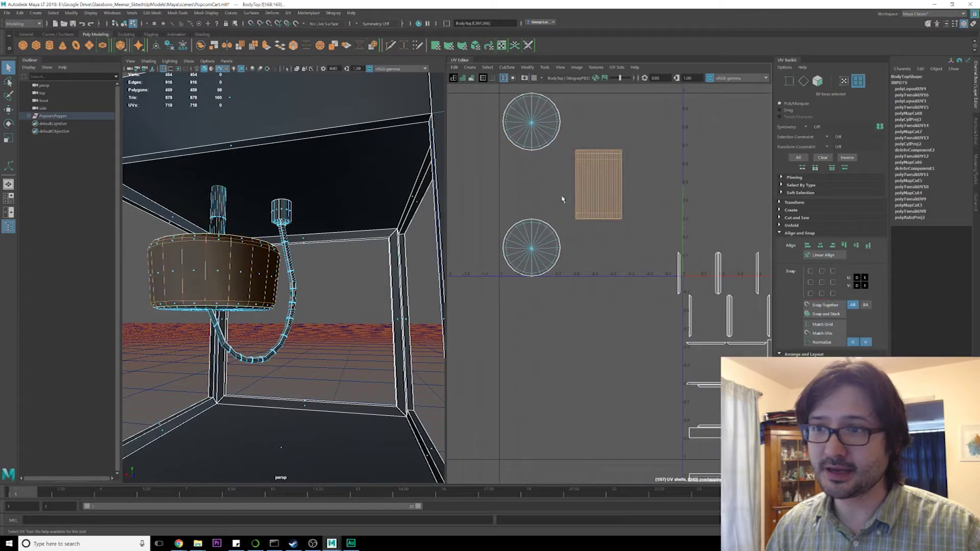
{"action": "middle_click_drag", "start_coordinate": [562, 199], "coordinate": [574, 222], "text": "alt"}
{"action": "left_click", "coordinate": [535, 155]}
Select the side faces of the rod above the kettle, apply cylindrical UV mapping, and extend the projection around the rod.
{"action": "left_click_drag", "start_coordinate": [329, 243], "coordinate": [376, 268], "text": "alt"}
{"action": "scroll", "coordinate": [377, 268], "scroll_direction": "up", "scroll_amount": 2}
{"action": "left_click_drag", "start_coordinate": [263, 249], "coordinate": [264, 230], "text": "alt"}
{"action": "right_click_drag", "start_coordinate": [241, 211], "coordinate": [242, 230]}
{"action": "left_click_drag", "start_coordinate": [202, 195], "coordinate": [259, 229]}
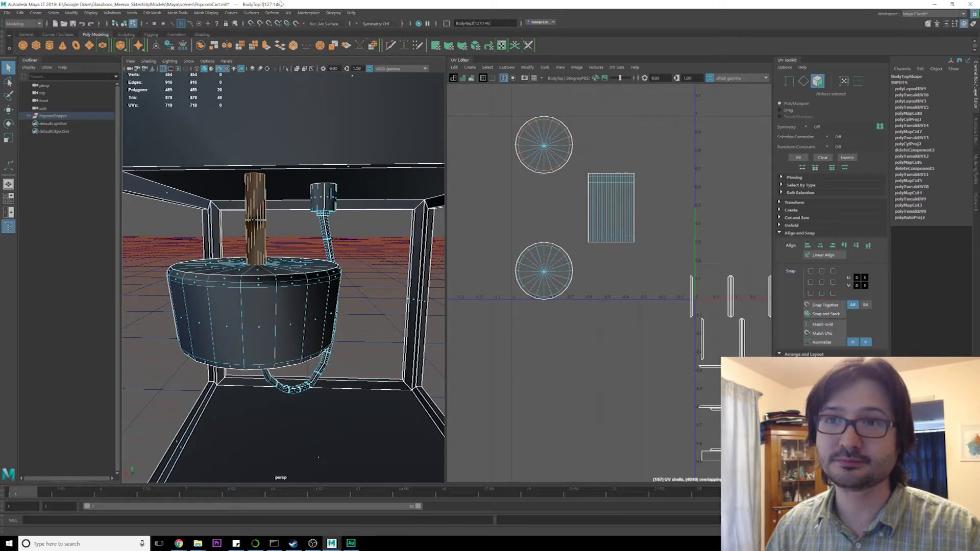
{"action": "left_click", "coordinate": [290, 13]}
{"action": "left_click", "coordinate": [307, 102]}
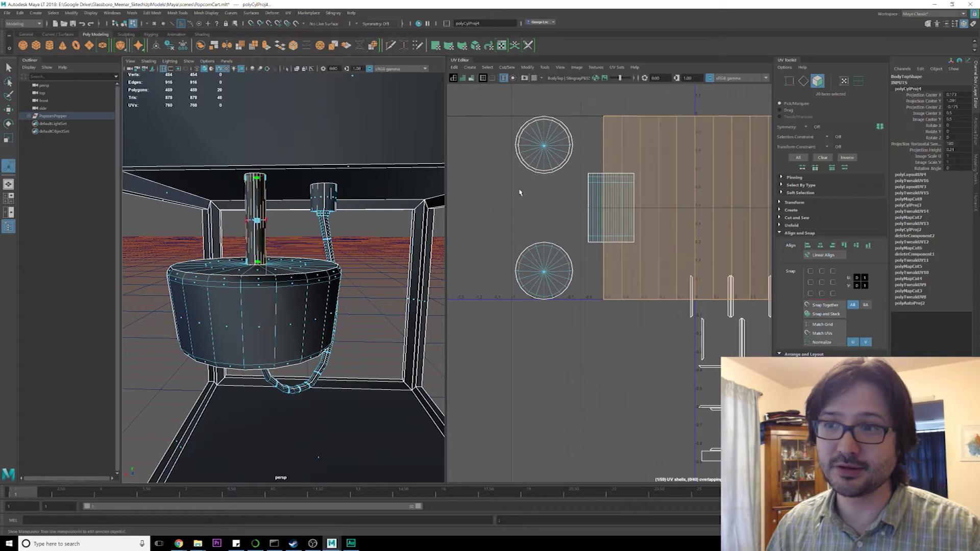
{"action": "middle_click_drag", "start_coordinate": [626, 184], "coordinate": [586, 187], "text": "alt"}
{"action": "left_click_drag", "start_coordinate": [248, 222], "coordinate": [266, 222]}
{"action": "middle_click_drag", "start_coordinate": [707, 176], "coordinate": [628, 191], "text": "alt"}
Unfold the rod's UV shell and move it above the other shells in UV space.
{"action": "right_click", "coordinate": [628, 191]}
{"action": "right_click_drag", "start_coordinate": [629, 190], "coordinate": [596, 178]}
{"action": "middle_click_drag", "start_coordinate": [645, 223], "coordinate": [580, 223], "text": "alt"}
{"action": "scroll", "coordinate": [580, 223], "scroll_direction": "down", "scroll_amount": 2}
{"action": "right_click", "coordinate": [578, 216], "text": "shift"}
{"action": "right_click_drag", "start_coordinate": [579, 218], "coordinate": [475, 220], "text": "shift"}
{"action": "middle_click_drag", "start_coordinate": [485, 214], "coordinate": [572, 225], "text": "alt"}
{"action": "scroll", "coordinate": [573, 226], "scroll_direction": "down", "scroll_amount": 2}
{"action": "key", "text": "w"}
{"action": "left_click_drag", "start_coordinate": [655, 236], "coordinate": [658, 160]}
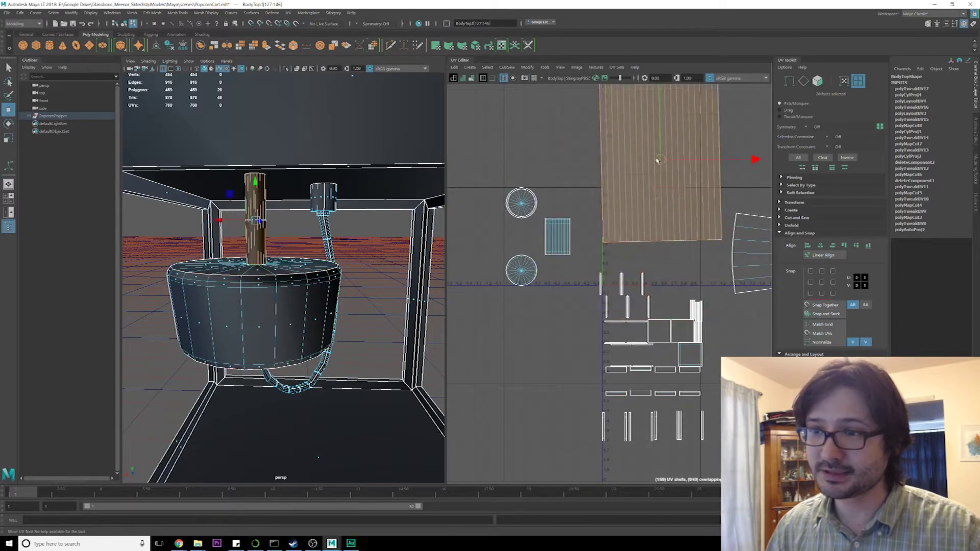
Unfold the kettle's rectangular side shell with the same unfold operation.
{"action": "left_click", "coordinate": [556, 235]}
{"action": "key", "text": "g"}
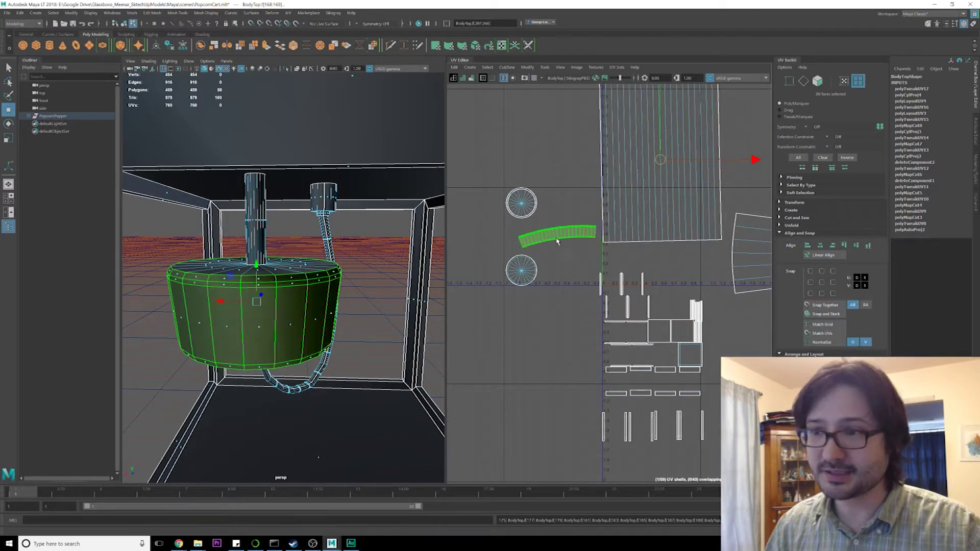
{"action": "middle_click_drag", "start_coordinate": [527, 232], "coordinate": [549, 226], "text": "alt"}
{"action": "scroll", "coordinate": [549, 220], "scroll_direction": "up", "scroll_amount": 2}
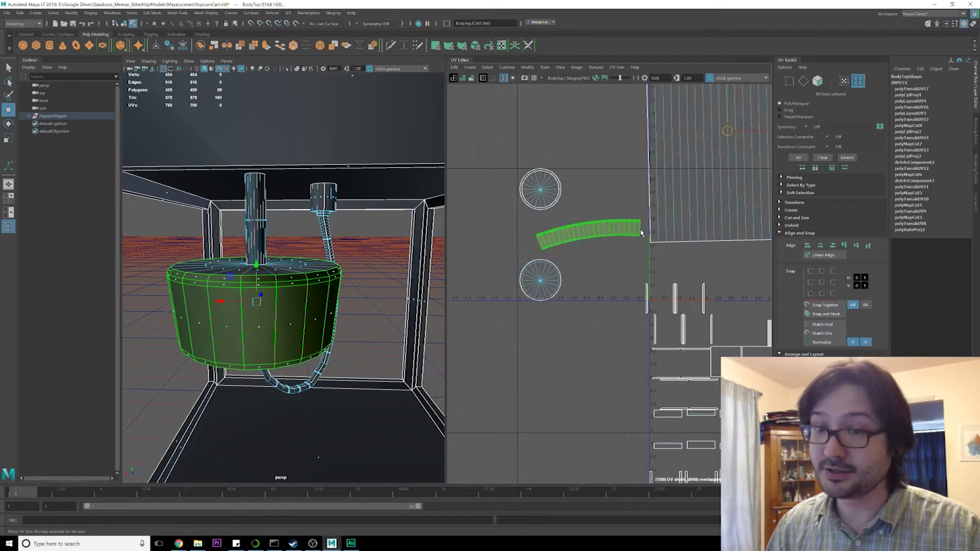
Select the hidden disc of faces on the kettle's top beneath the rod and delete them.
{"action": "left_click", "coordinate": [542, 199]}
{"action": "scroll", "coordinate": [542, 201], "scroll_direction": "up", "scroll_amount": 1}
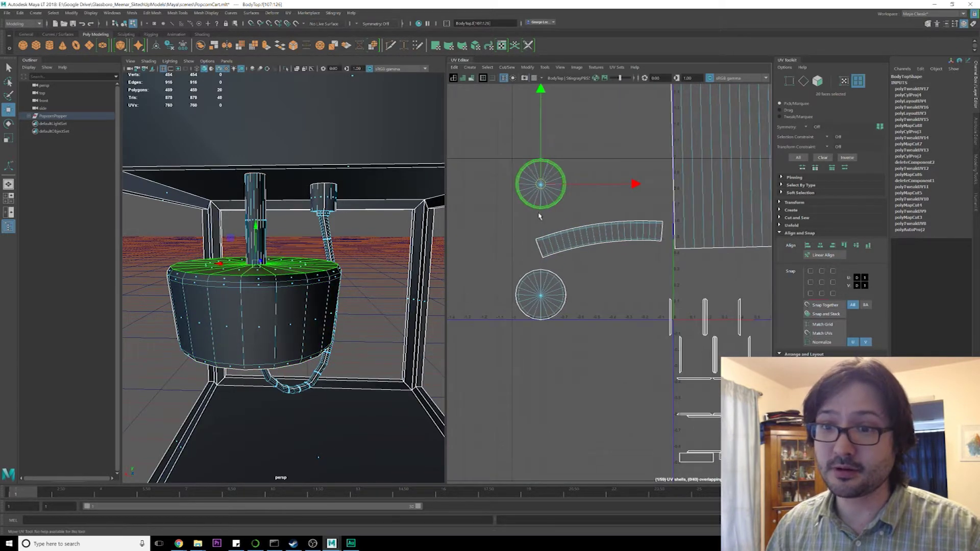
{"action": "left_click", "coordinate": [541, 201]}
{"action": "scroll", "coordinate": [544, 205], "scroll_direction": "up", "scroll_amount": 1}
{"action": "left_click_drag", "start_coordinate": [351, 189], "coordinate": [352, 217], "text": "alt"}
{"action": "scroll", "coordinate": [353, 217], "scroll_direction": "up", "scroll_amount": 5}
{"action": "scroll", "coordinate": [353, 217], "scroll_direction": "down", "scroll_amount": 4}
{"action": "key", "text": "Delete"}
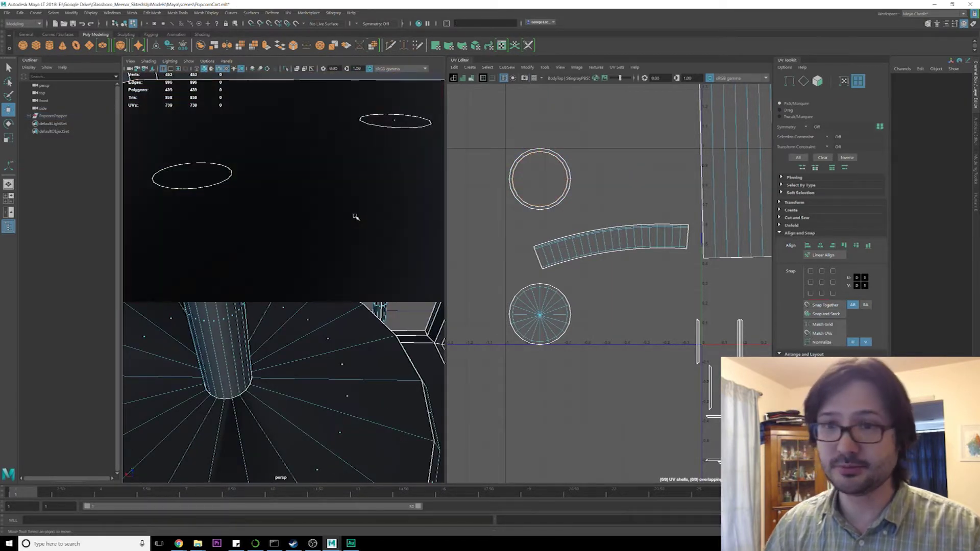
{"action": "scroll", "coordinate": [358, 241], "scroll_direction": "down", "scroll_amount": 3}
{"action": "scroll", "coordinate": [359, 242], "scroll_direction": "down", "scroll_amount": 3}
Select the ring of faces on the kettle's top and unfold its UV shell.
{"action": "left_click", "coordinate": [285, 296]}
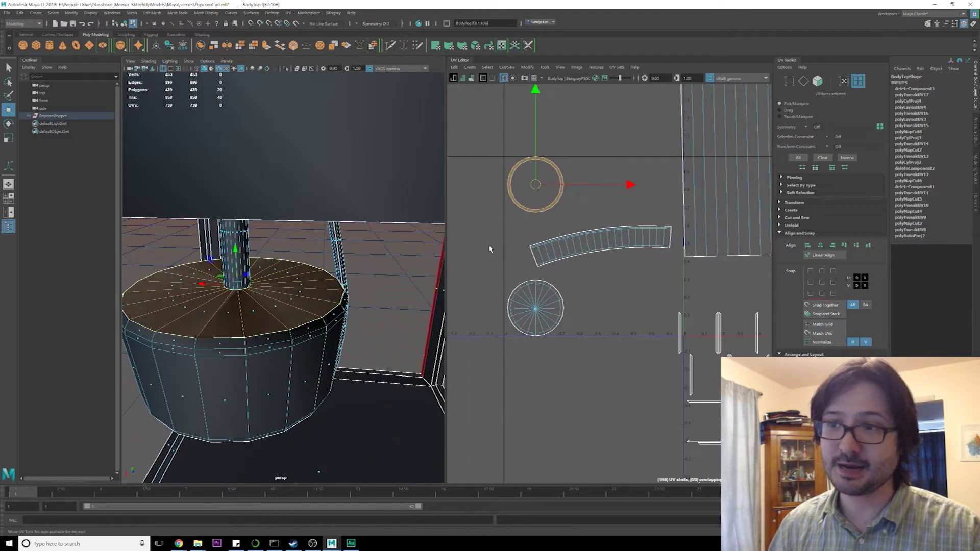
{"action": "right_click_drag", "start_coordinate": [554, 213], "coordinate": [479, 212], "text": "shift"}
{"action": "middle_click_drag", "start_coordinate": [551, 209], "coordinate": [583, 209], "text": "alt"}
{"action": "scroll", "coordinate": [568, 232], "scroll_direction": "up", "scroll_amount": 2}
{"action": "left_click", "coordinate": [586, 236]}
{"action": "left_click", "coordinate": [595, 234]}
Examine the kettle's underside against its round bottom UV shell and look over the remaining shells of the cart's top section.
{"action": "left_click", "coordinate": [567, 319]}
{"action": "middle_click_drag", "start_coordinate": [591, 316], "coordinate": [594, 268], "text": "alt"}
{"action": "left_click_drag", "start_coordinate": [329, 409], "coordinate": [317, 332], "text": "alt"}
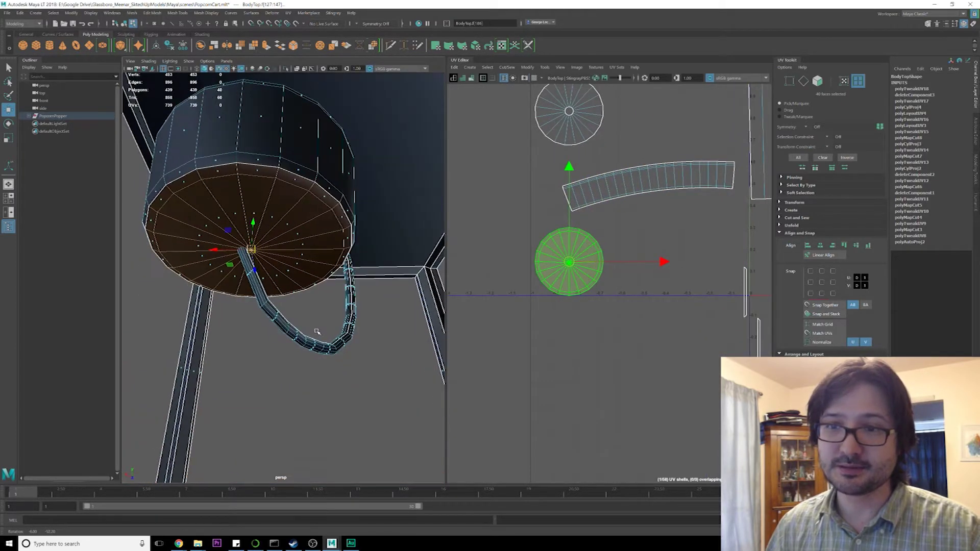
{"action": "scroll", "coordinate": [633, 290], "scroll_direction": "down", "scroll_amount": 1}
{"action": "scroll", "coordinate": [633, 288], "scroll_direction": "down", "scroll_amount": 2}
{"action": "middle_click_drag", "start_coordinate": [673, 287], "coordinate": [549, 247], "text": "alt"}
{"action": "scroll", "coordinate": [551, 246], "scroll_direction": "down", "scroll_amount": 1}
{"action": "scroll", "coordinate": [601, 291], "scroll_direction": "up", "scroll_amount": 2}
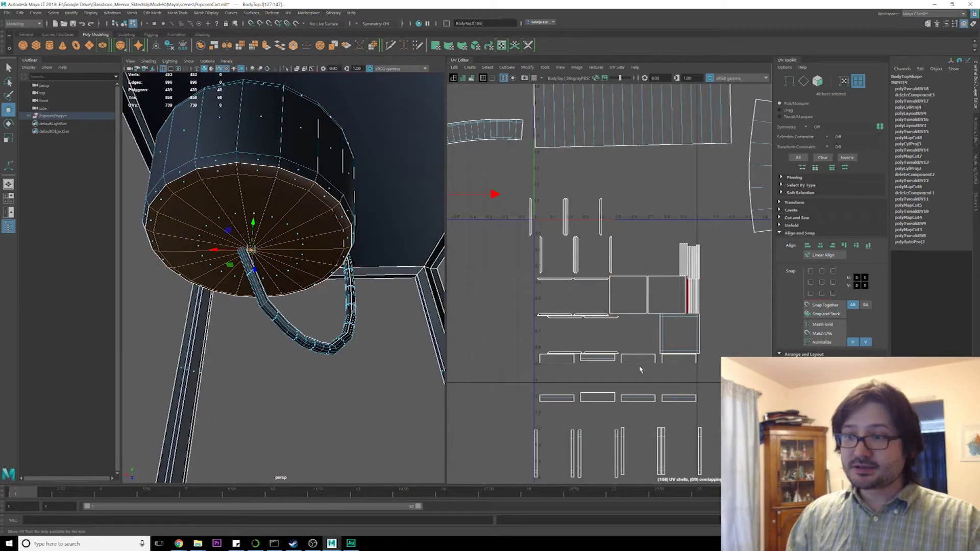
{"action": "scroll", "coordinate": [598, 396], "scroll_direction": "down", "scroll_amount": 2}
{"action": "scroll", "coordinate": [669, 356], "scroll_direction": "down", "scroll_amount": 3}
{"action": "scroll", "coordinate": [669, 356], "scroll_direction": "down", "scroll_amount": 1}
{"action": "middle_click_drag", "start_coordinate": [686, 334], "coordinate": [607, 296], "text": "alt"}
{"action": "scroll", "coordinate": [599, 305], "scroll_direction": "down", "scroll_amount": 1}
Orient the kettle's curved side shell vertically, and orient all UV shells of the cart's top section to the UV axes.
{"action": "left_click", "coordinate": [611, 273]}
{"action": "left_click_drag", "start_coordinate": [498, 165], "coordinate": [719, 388]}
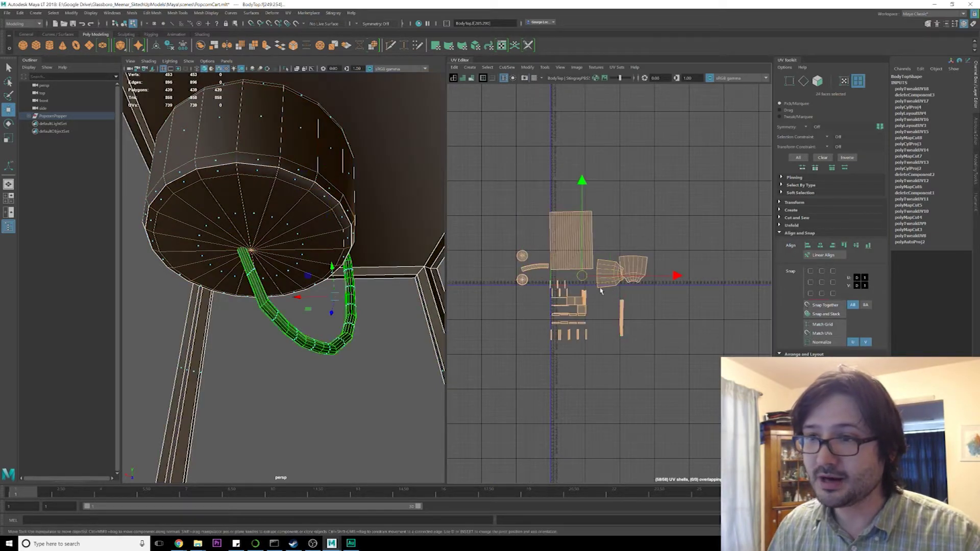
{"action": "left_click", "coordinate": [505, 233]}
{"action": "left_click_drag", "start_coordinate": [505, 232], "coordinate": [538, 283]}
{"action": "right_click_drag", "start_coordinate": [538, 283], "coordinate": [532, 390], "text": "shift"}
{"action": "left_click_drag", "start_coordinate": [494, 233], "coordinate": [672, 357]}
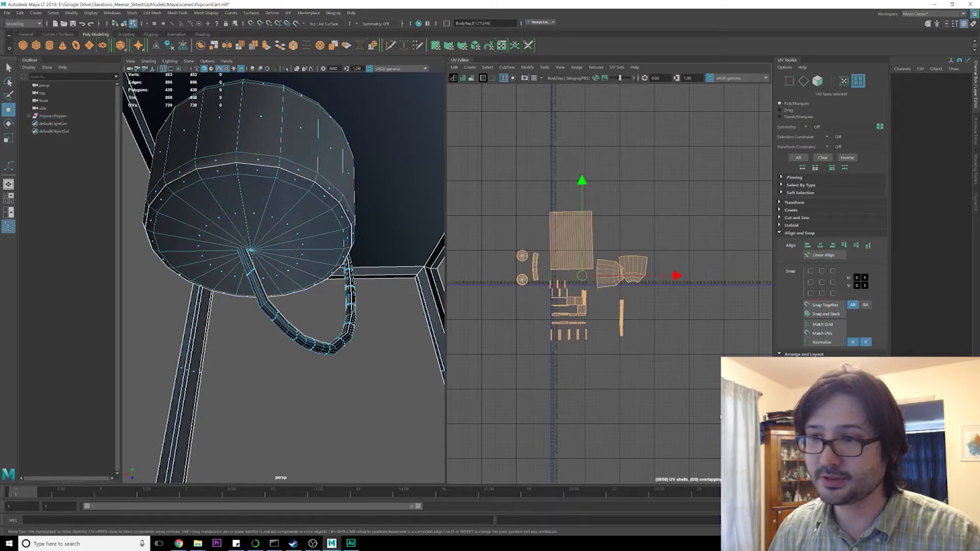
{"action": "right_click_drag", "start_coordinate": [600, 227], "coordinate": [594, 332], "text": "shift"}
{"action": "left_click", "coordinate": [638, 234]}
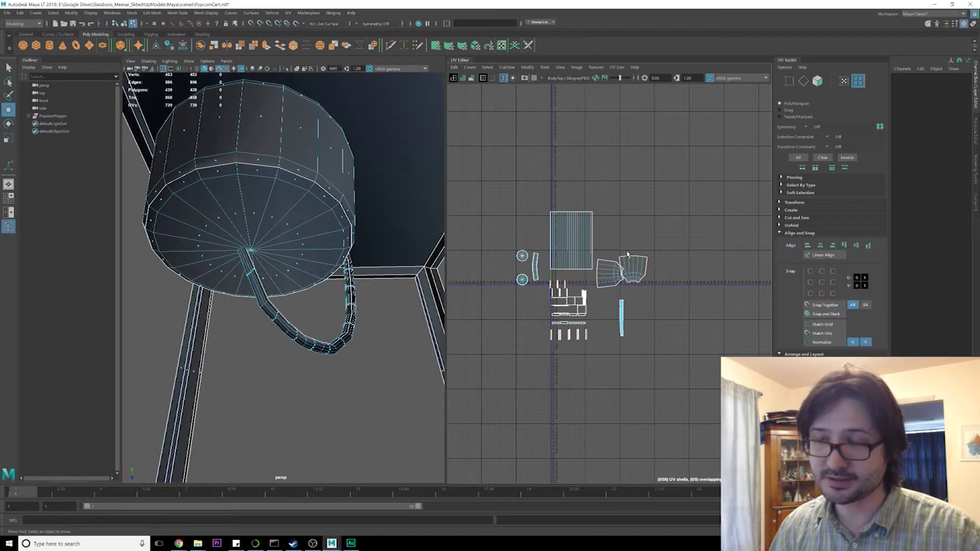
Lay out all UV shells of the cart's top section inside the UV square and save the scene.
{"action": "left_click_drag", "start_coordinate": [484, 167], "coordinate": [744, 376]}
{"action": "right_click_drag", "start_coordinate": [627, 228], "coordinate": [558, 255], "text": "shift"}
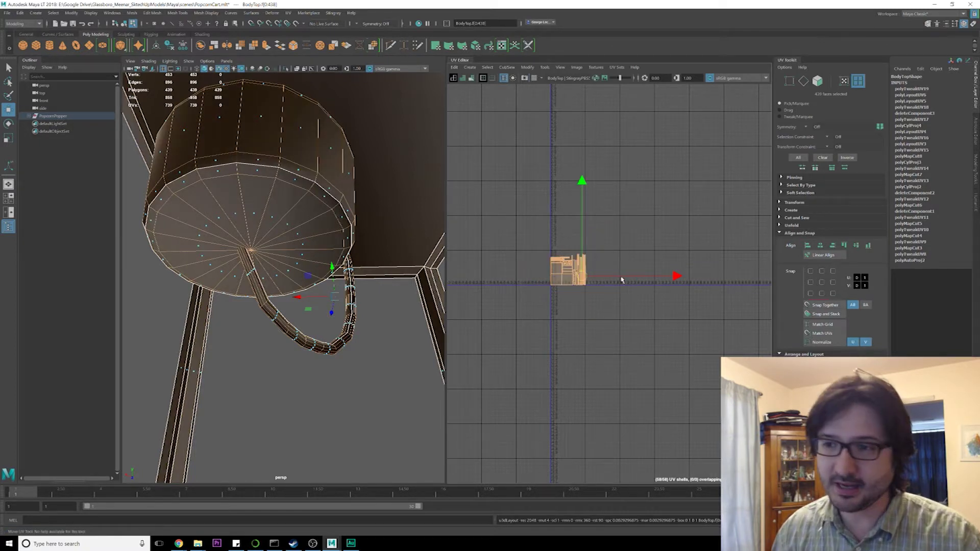
{"action": "scroll", "coordinate": [622, 280], "scroll_direction": "up", "scroll_amount": 10}
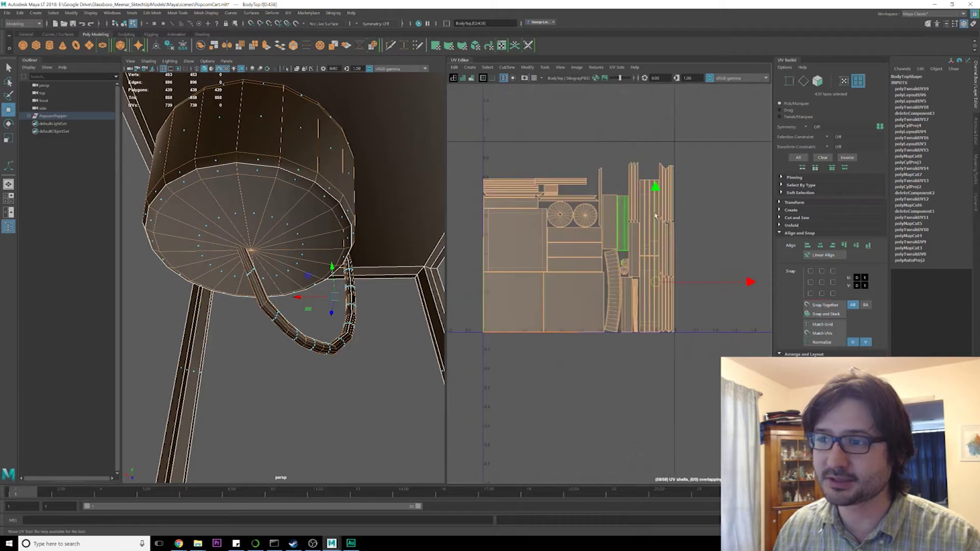
{"action": "left_click", "coordinate": [702, 193]}
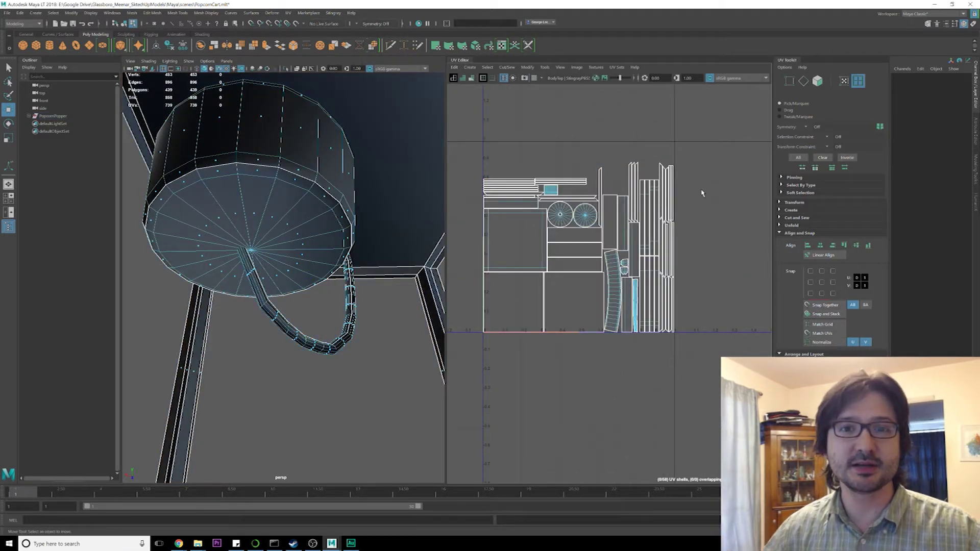
{"action": "key", "text": "ctrl+s"}
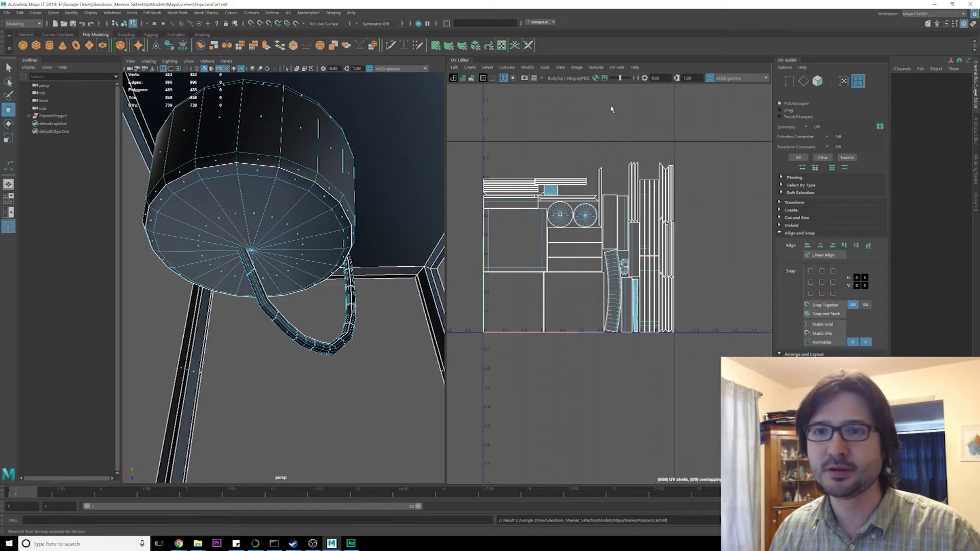
Return to object mode on the cart's top section, save the scene, and delete its construction history.
{"action": "key", "text": "ctrl+s"}
{"action": "right_click_drag", "start_coordinate": [294, 223], "coordinate": [119, 105], "text": "alt"}
{"action": "key", "text": "F8"}
{"action": "key", "text": "ctrl+s"}
{"action": "left_click", "coordinate": [20, 12]}
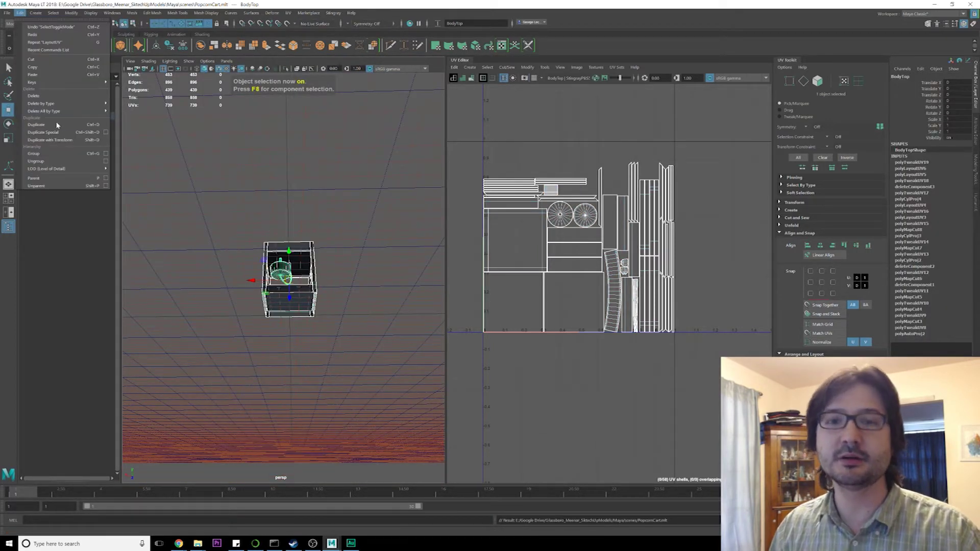
{"action": "mouse_move", "coordinate": [72, 118]}
{"action": "left_click", "coordinate": [126, 117]}
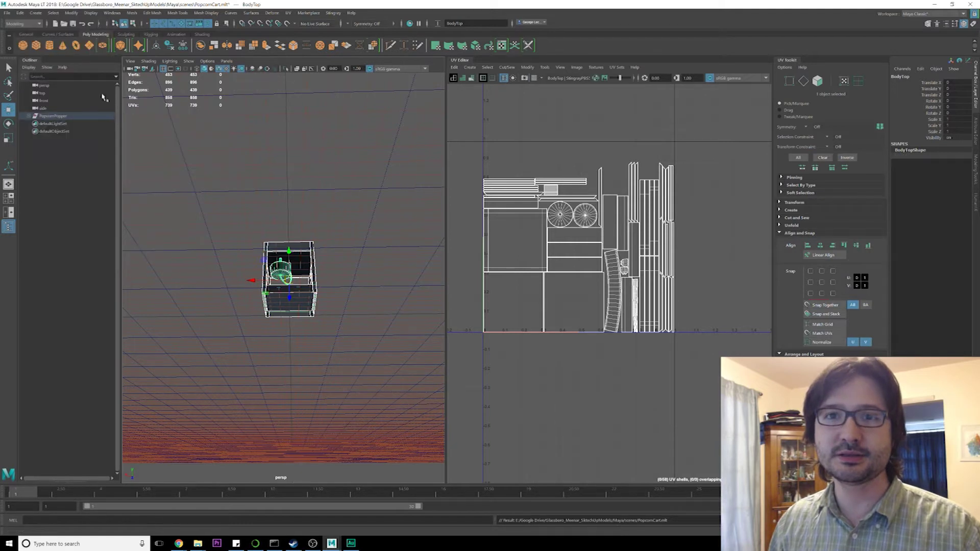
Show all hidden objects so the whole popcorn cart is displayed around the top section.
{"action": "left_click", "coordinate": [101, 11]}
{"action": "mouse_move", "coordinate": [194, 69]}
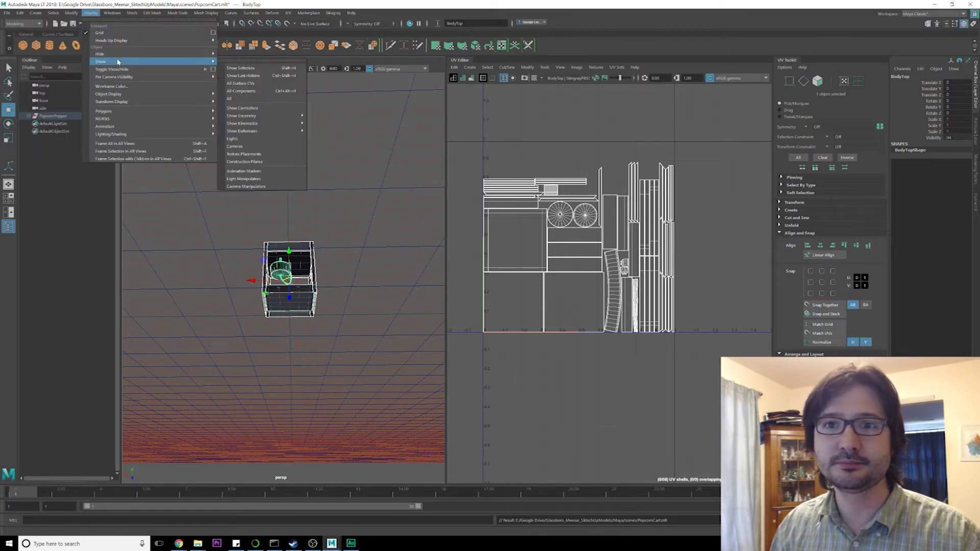
{"action": "left_click", "coordinate": [228, 95]}
{"action": "left_click", "coordinate": [91, 13]}
{"action": "mouse_move", "coordinate": [194, 61]}
{"action": "left_click", "coordinate": [248, 99]}
{"action": "key", "text": "f"}
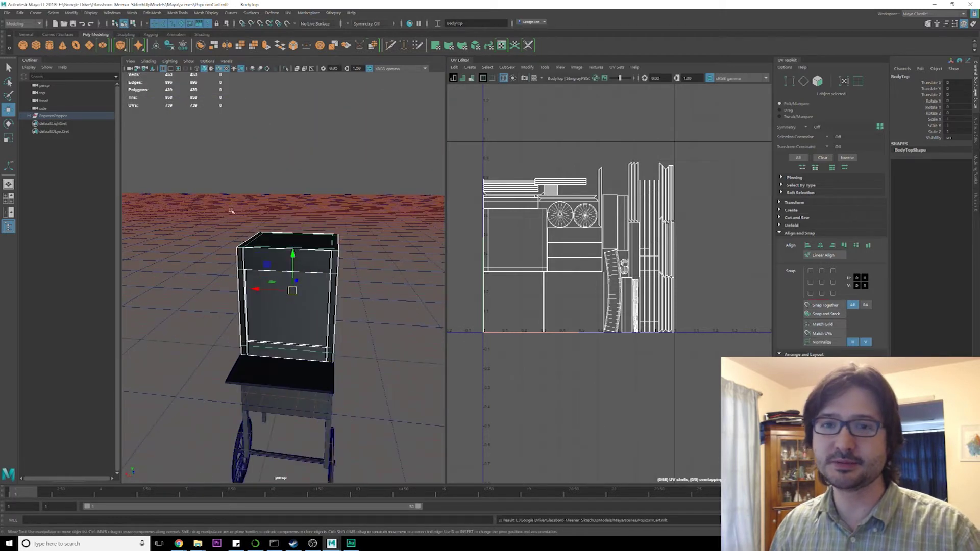
Start an FBX export of the PopcornPopper group and browse to the FBX folder inside the project's Substance folder.
{"action": "left_click", "coordinate": [53, 116]}
{"action": "left_click", "coordinate": [7, 13]}
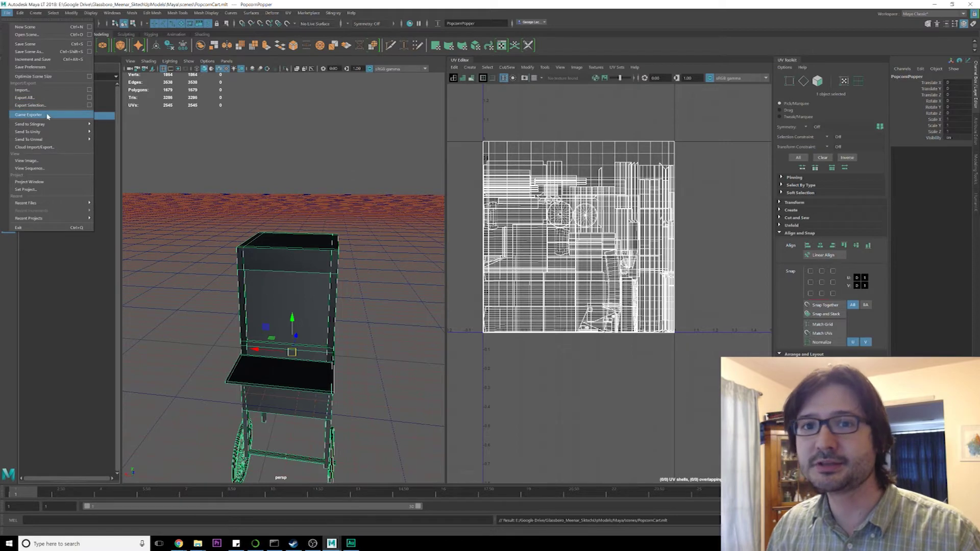
{"action": "left_click", "coordinate": [32, 106]}
{"action": "left_click_drag", "start_coordinate": [375, 164], "coordinate": [408, 151]}
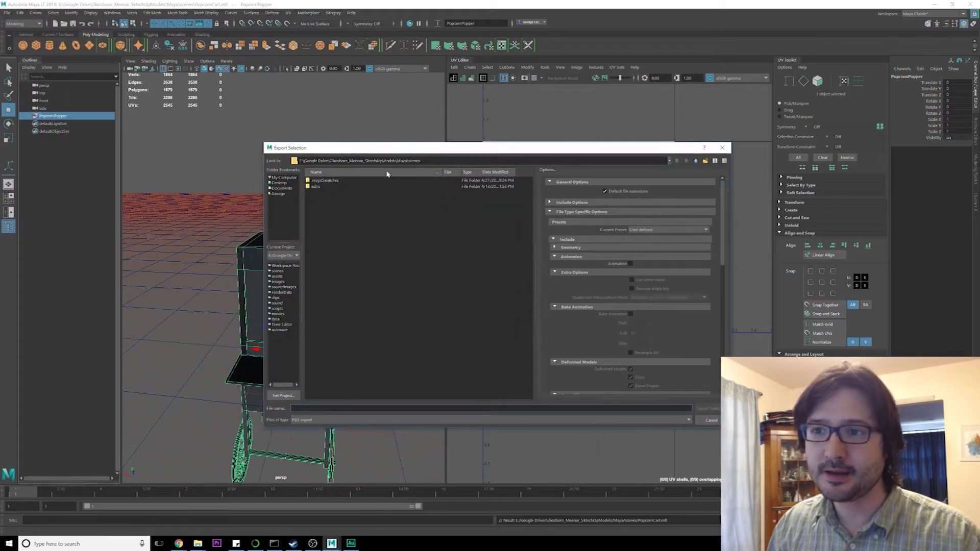
{"action": "left_click", "coordinate": [695, 161]}
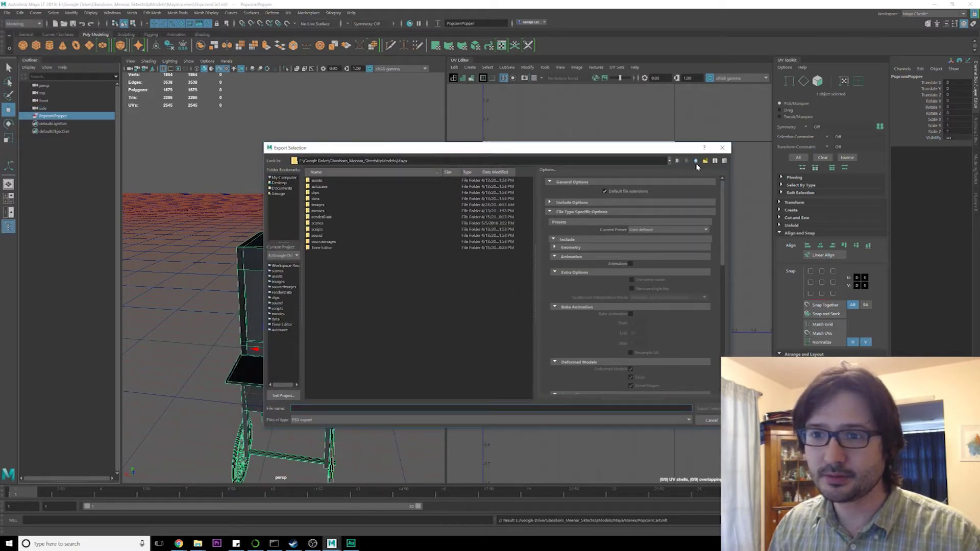
{"action": "left_click", "coordinate": [696, 161]}
{"action": "double_click", "coordinate": [321, 261]}
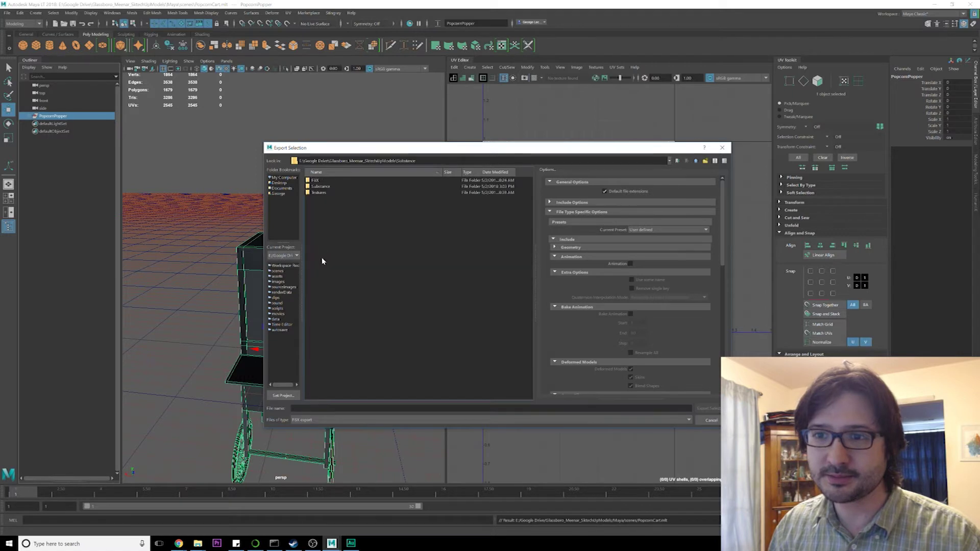
{"action": "double_click", "coordinate": [317, 180]}
Name the export file PopcornPopper and export the selected group as FBX.
{"action": "left_click", "coordinate": [330, 408]}
{"action": "type", "text": "Popcor"}
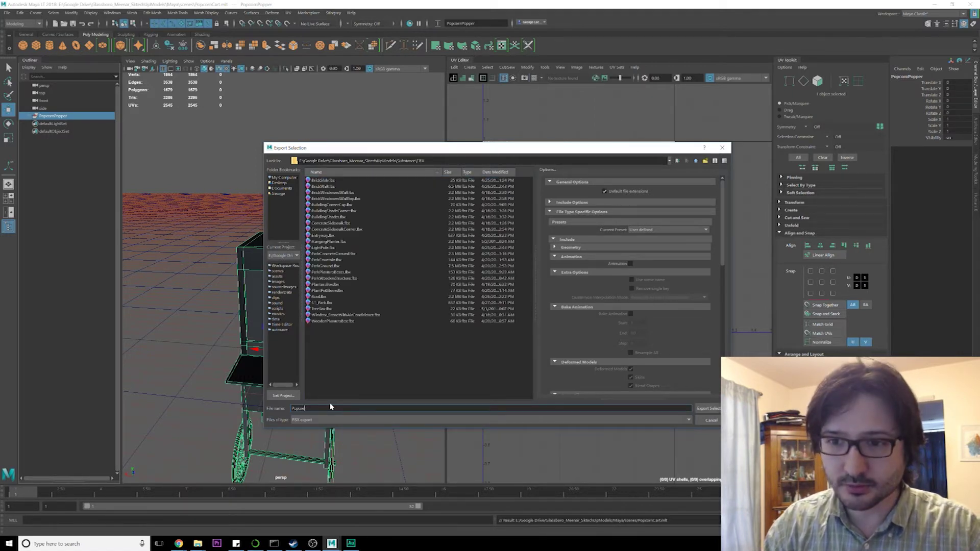
{"action": "type", "text": "er"}
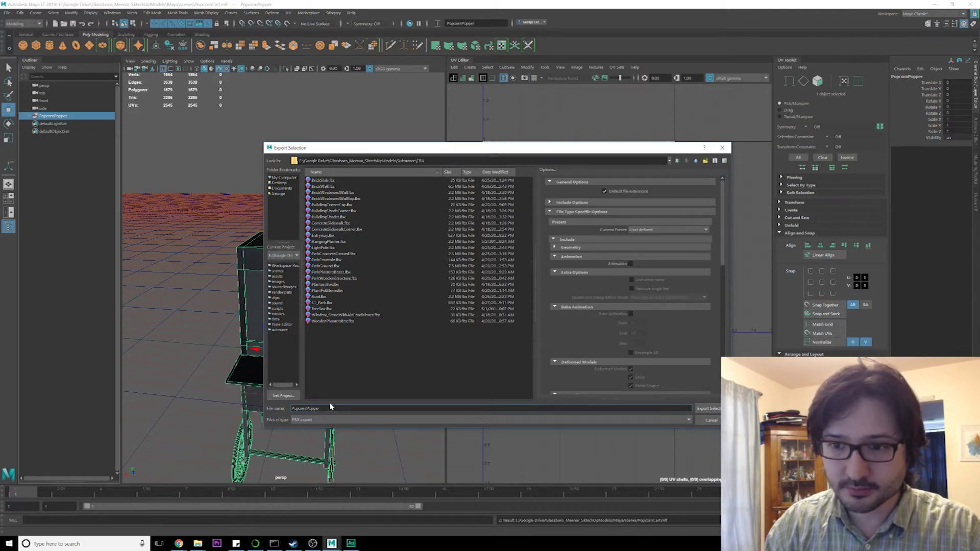
{"action": "key", "text": "Return"}
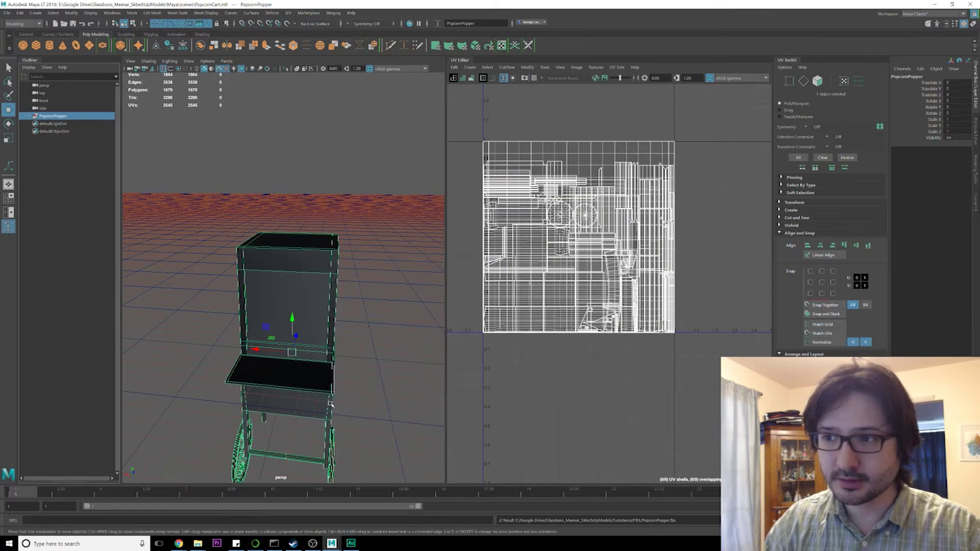
Minimize the modelling window, then search the computer for Substance Painter and launch it.
{"action": "left_click", "coordinate": [935, 4]}
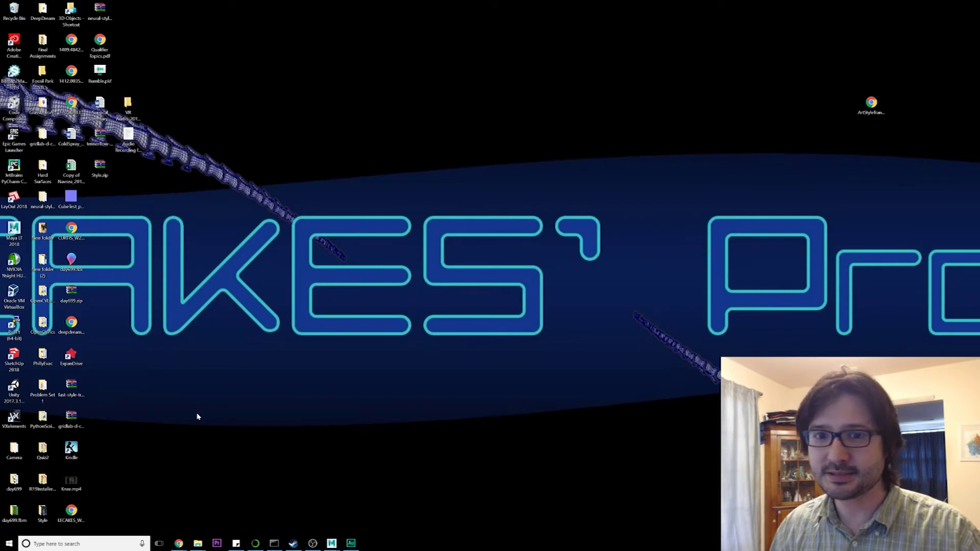
{"action": "left_click", "coordinate": [9, 544]}
{"action": "type", "text": "substance"}
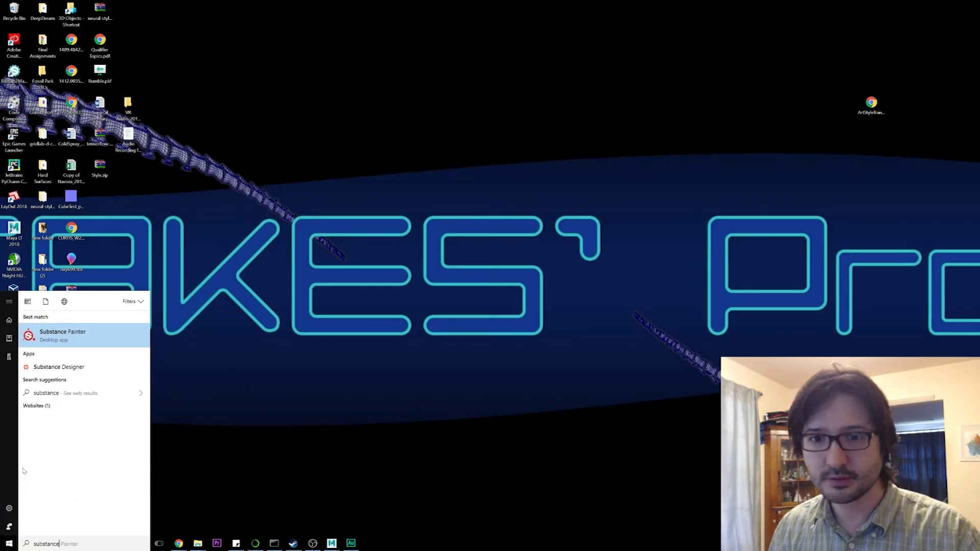
{"action": "left_click", "coordinate": [81, 339]}
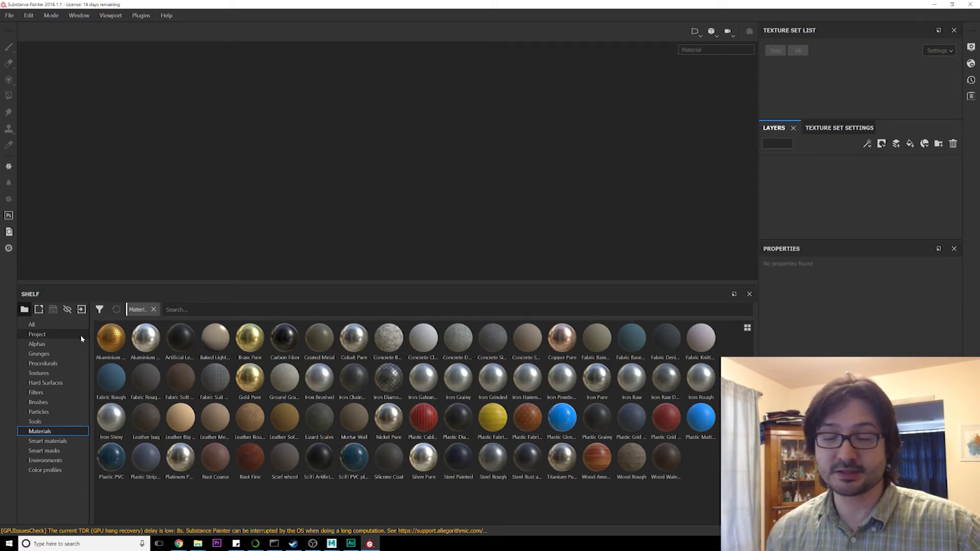
Bring the popcorn cart reference photo over Substance Painter and examine its colours and materials from the top sign to the wheels.
{"action": "left_click_drag", "start_coordinate": [979, 40], "coordinate": [244, 64]}
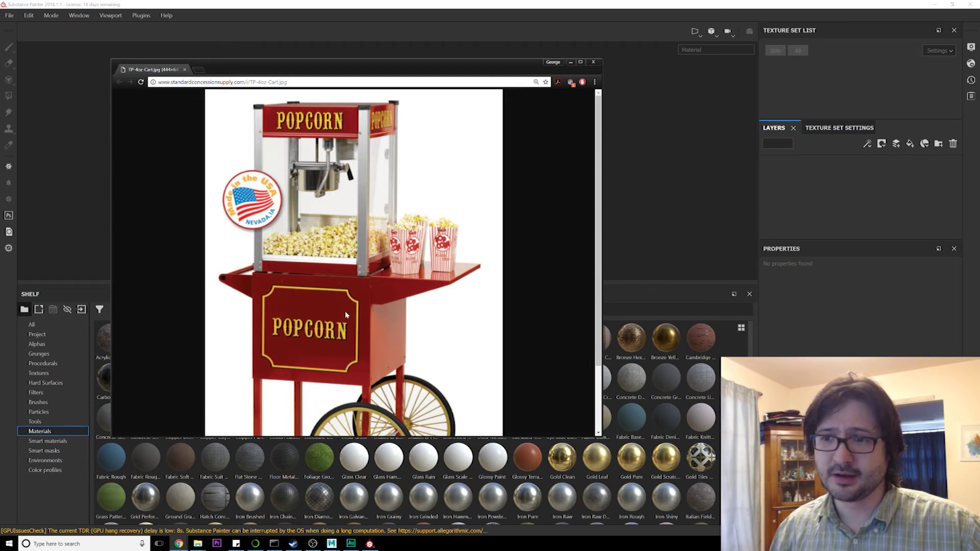
{"action": "scroll", "coordinate": [344, 315], "scroll_direction": "down", "scroll_amount": 2}
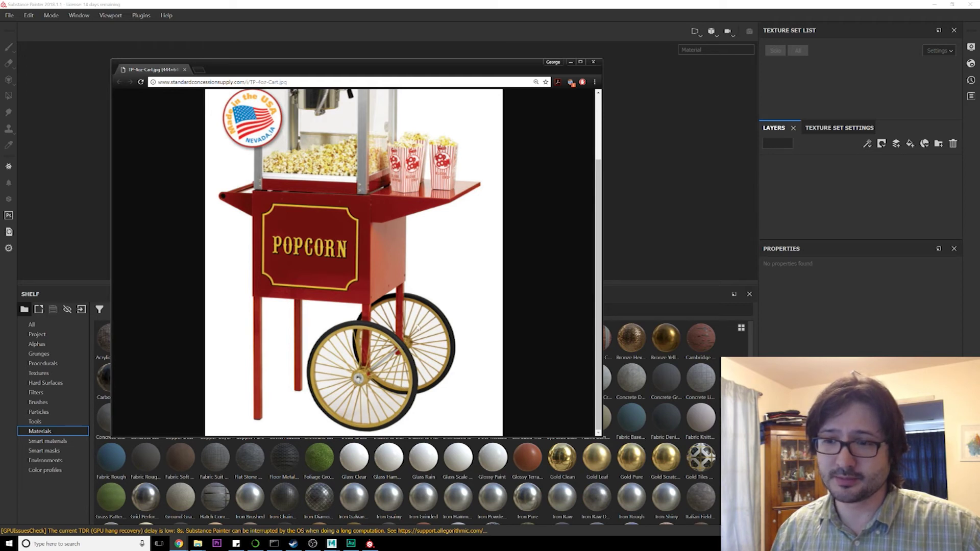
{"action": "scroll", "coordinate": [411, 329], "scroll_direction": "up", "scroll_amount": 2}
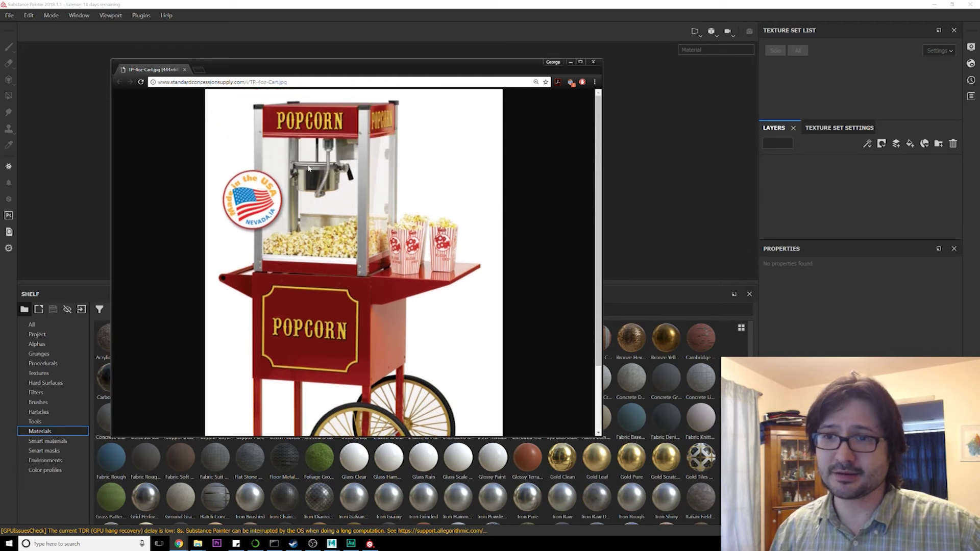